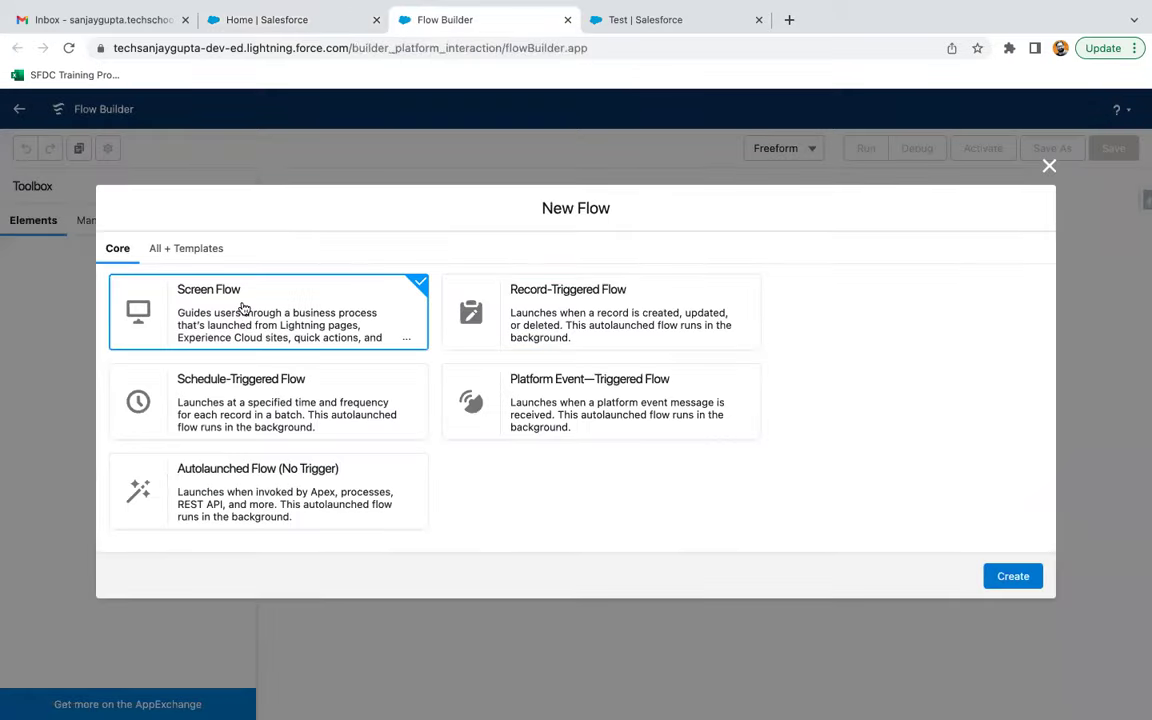
Create a new Screen Flow in the Freeform layout and reposition the Start element on the canvas
click(1020, 580)
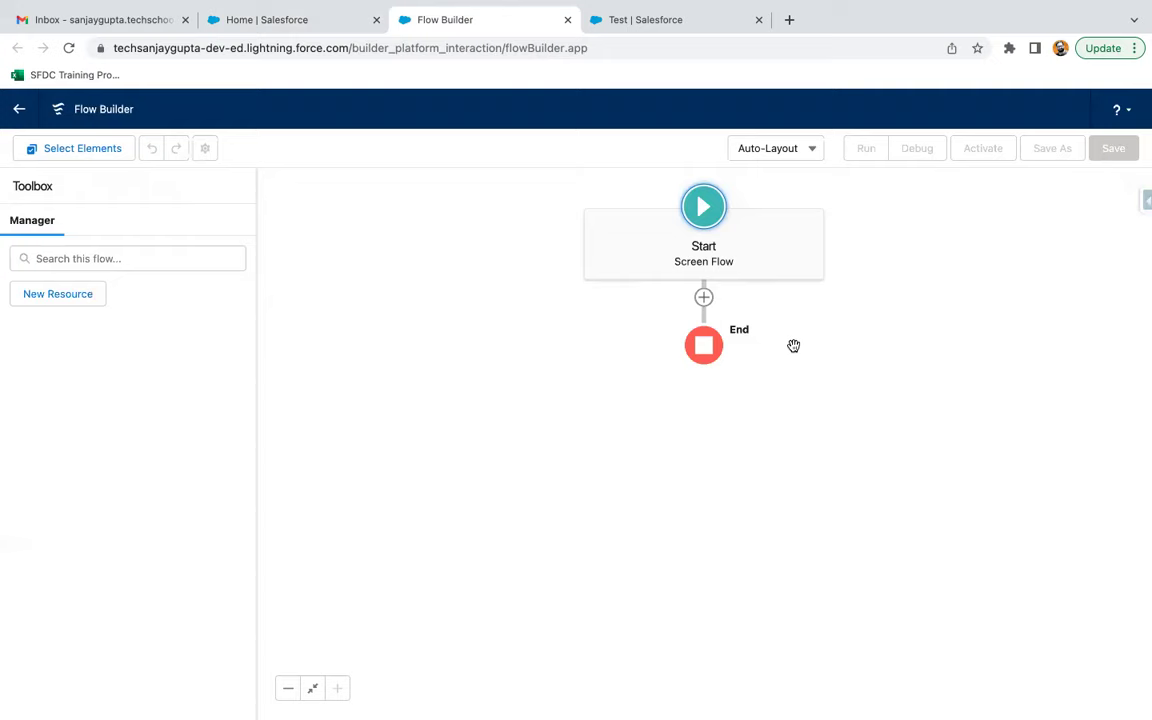
click(705, 299)
click(880, 250)
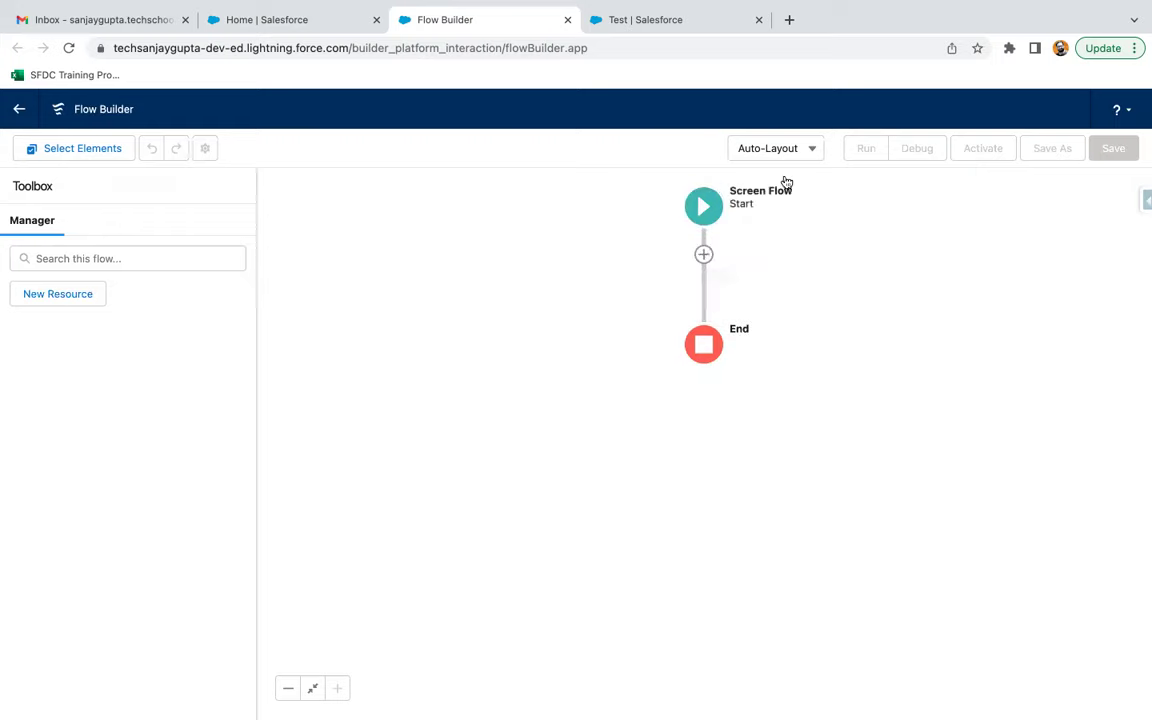
click(797, 152)
click(783, 210)
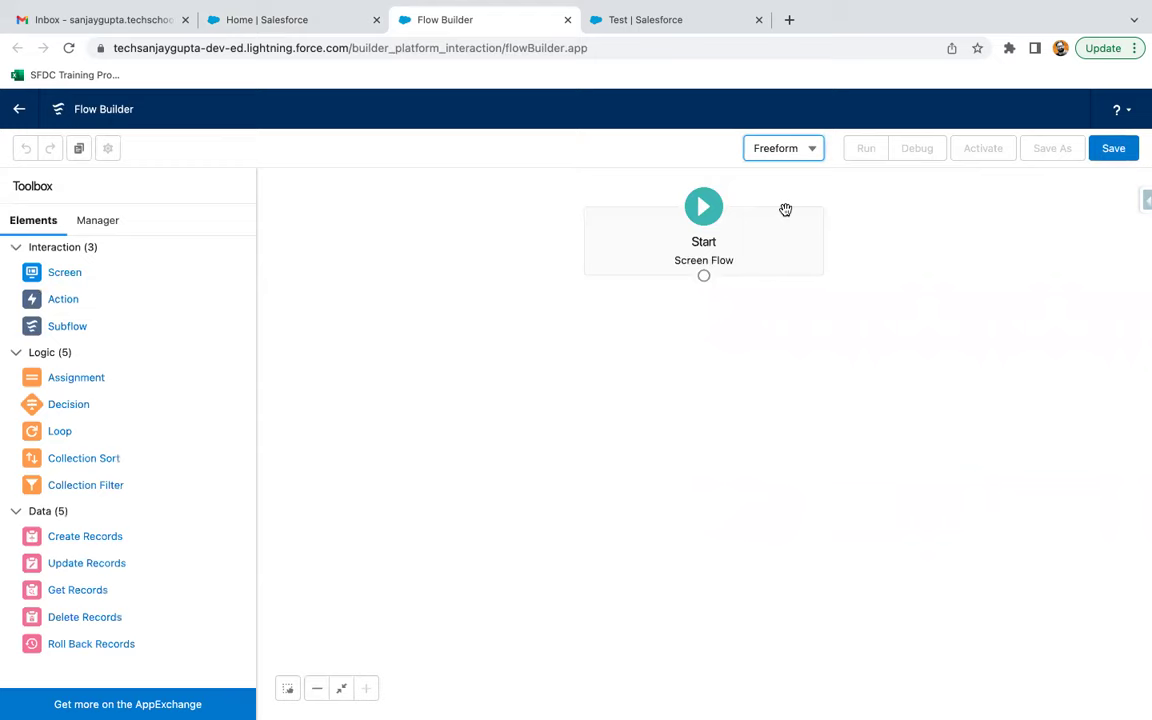
drag(814, 267, 548, 257)
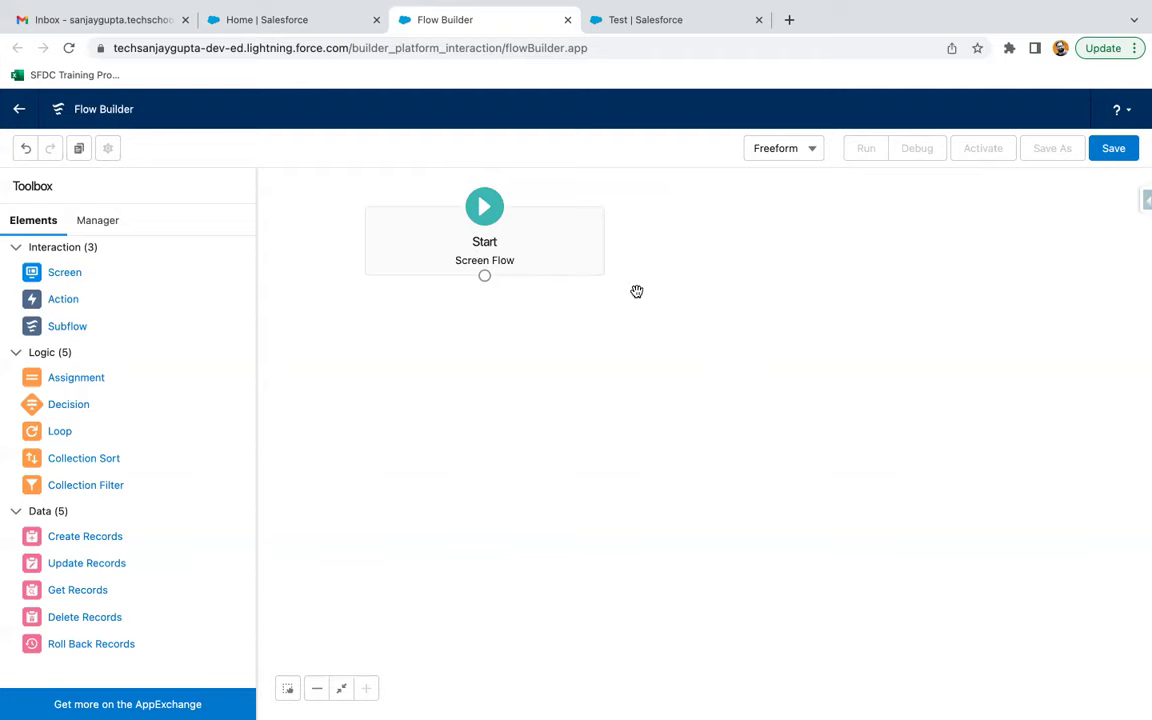
Add a Screen element to the flow and label it "Object Selection"
drag(66, 277, 497, 300)
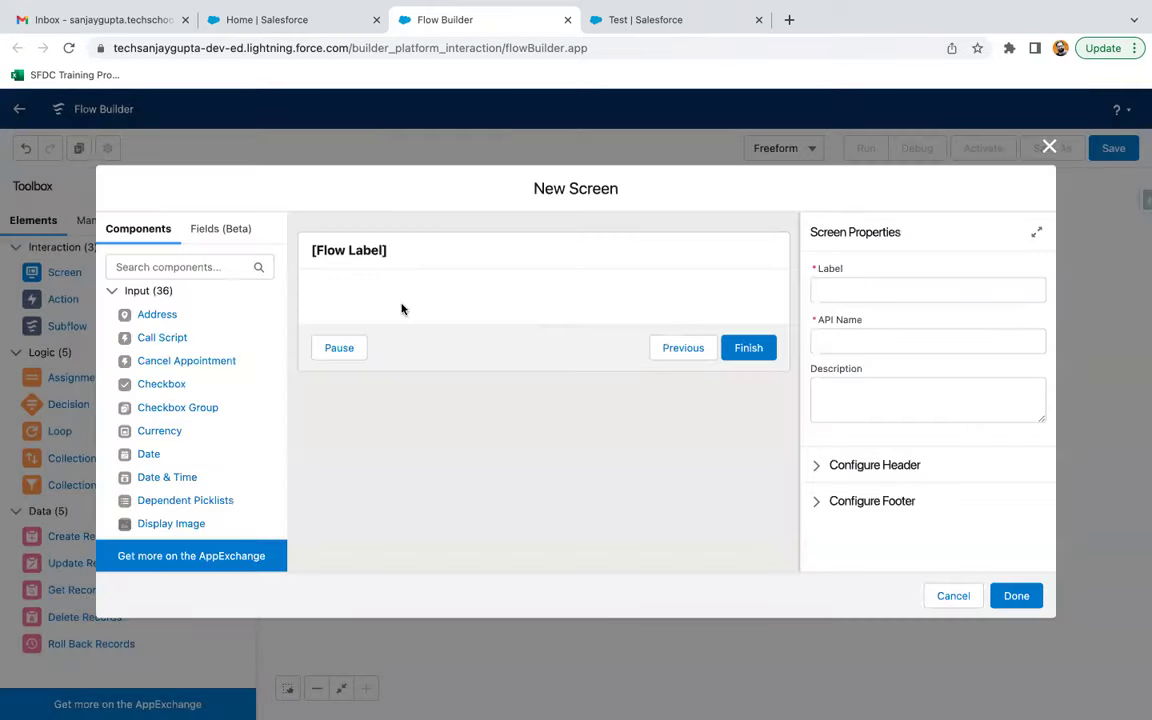
click(422, 265)
click(880, 289)
text(Ob)
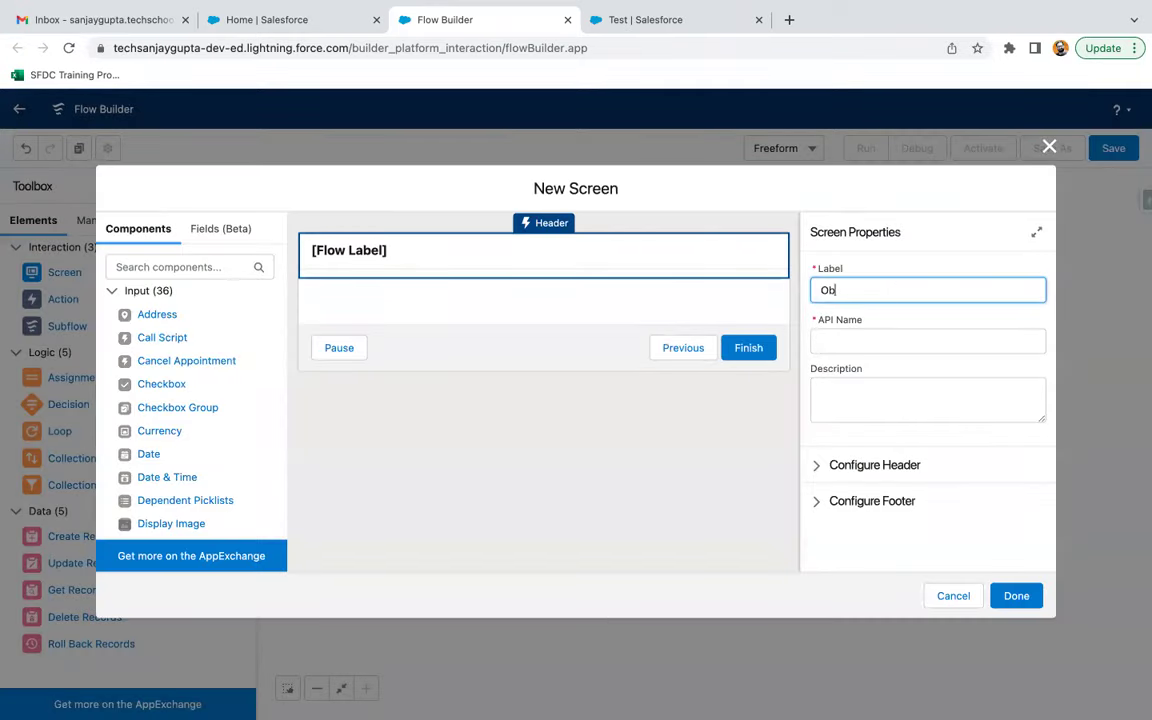
text(ject Selection)
click(913, 316)
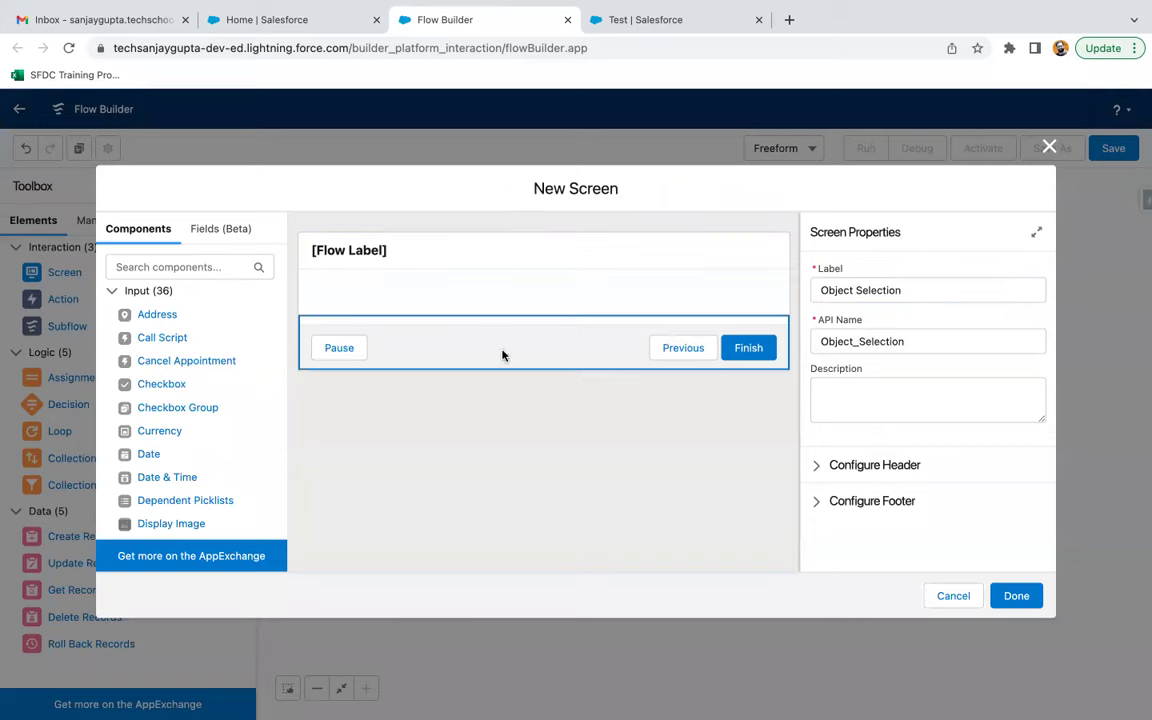
Add a Picklist component labelled "Select an Object" to the screen and make it required
click(227, 266)
text(pick)
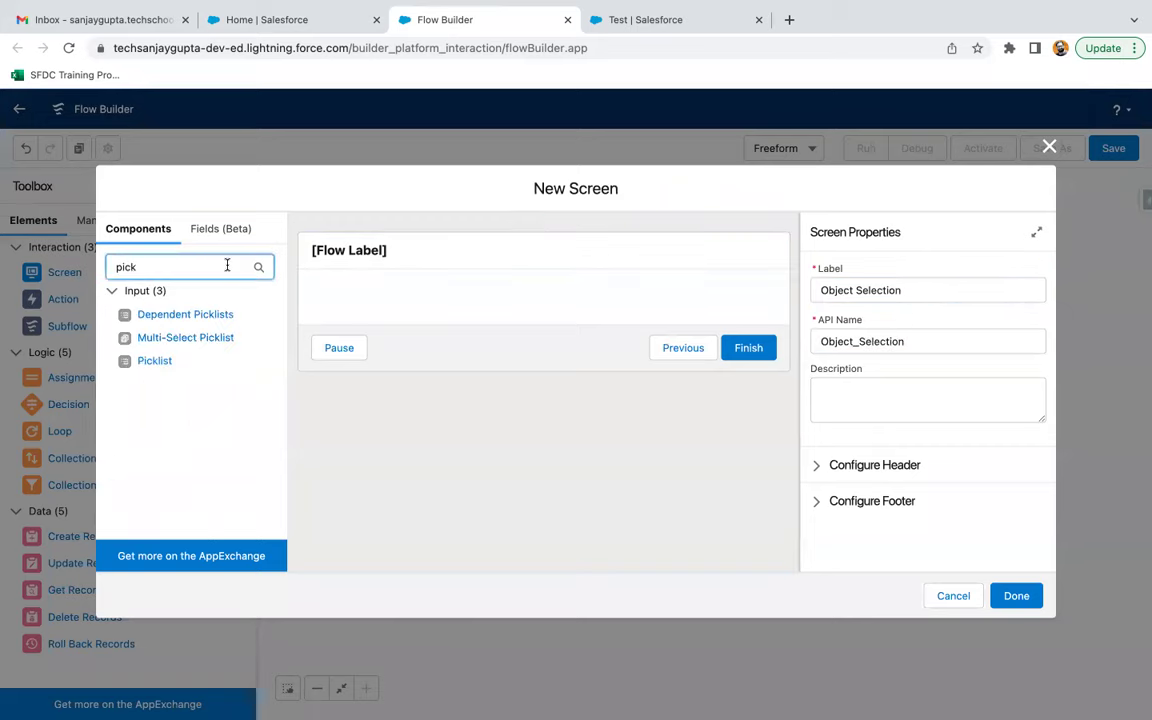
click(152, 362)
click(826, 293)
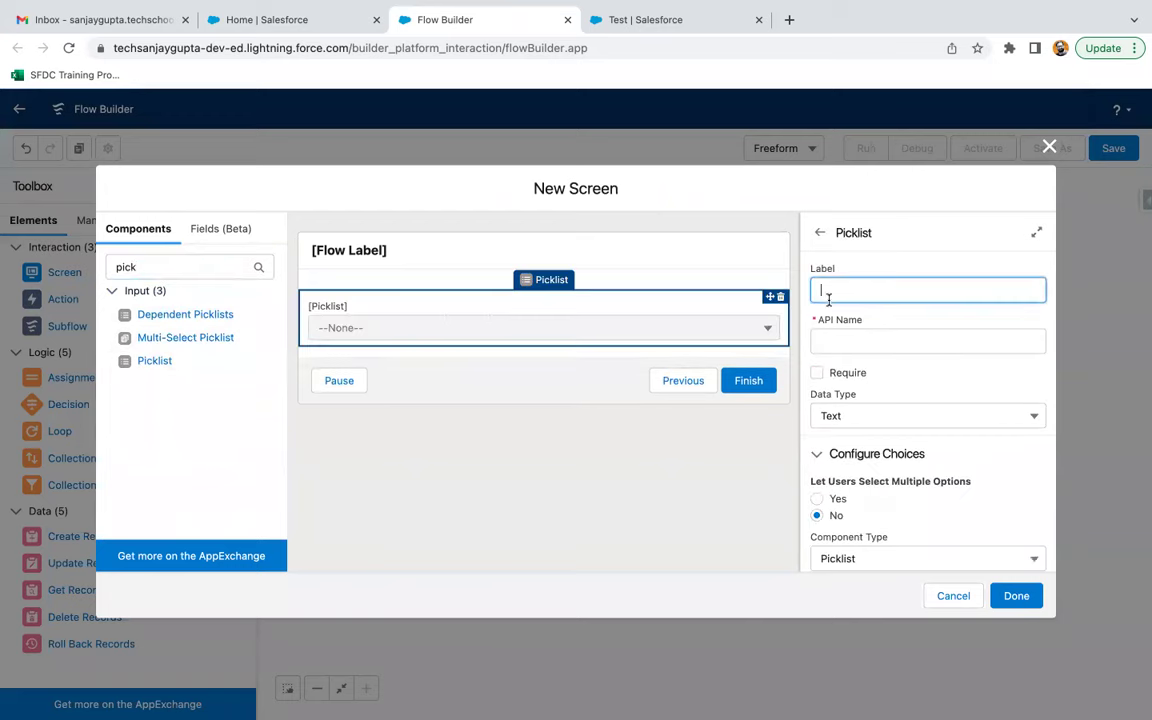
text(Select an Obje)
click(876, 339)
click(817, 372)
Start a new choice resource for the picklist with resource type Choice and API name "Contact"
scroll(870, 399, down, 1)
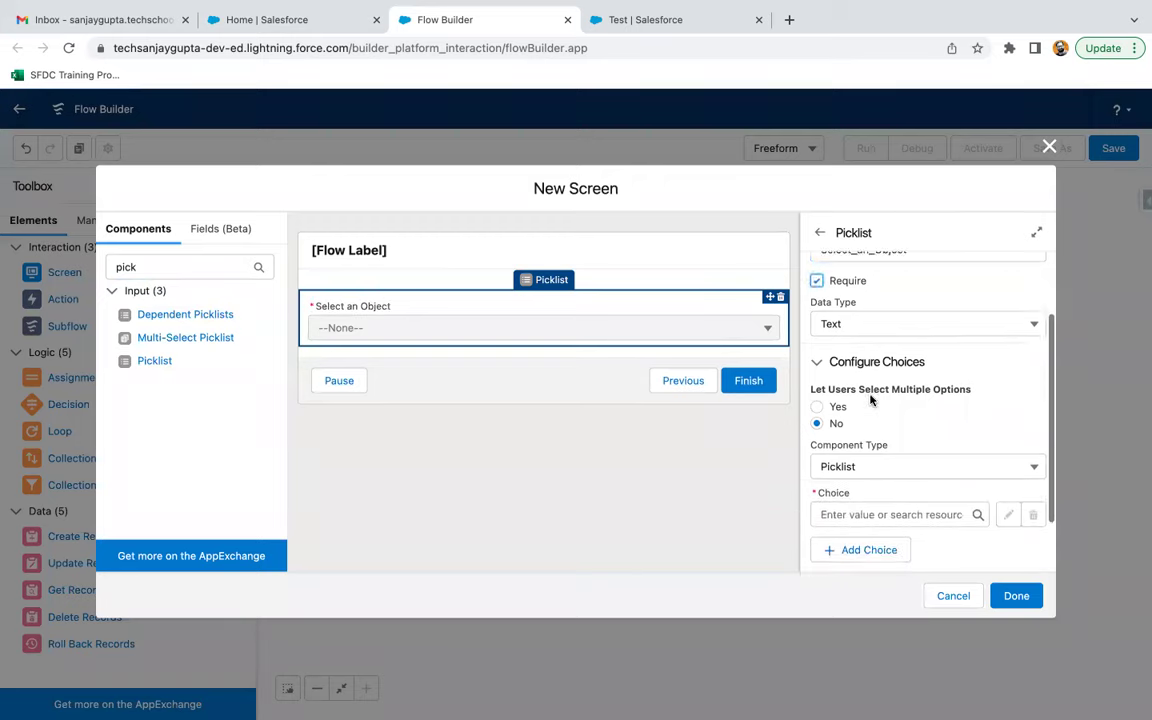
scroll(870, 399, down, 1)
click(851, 443)
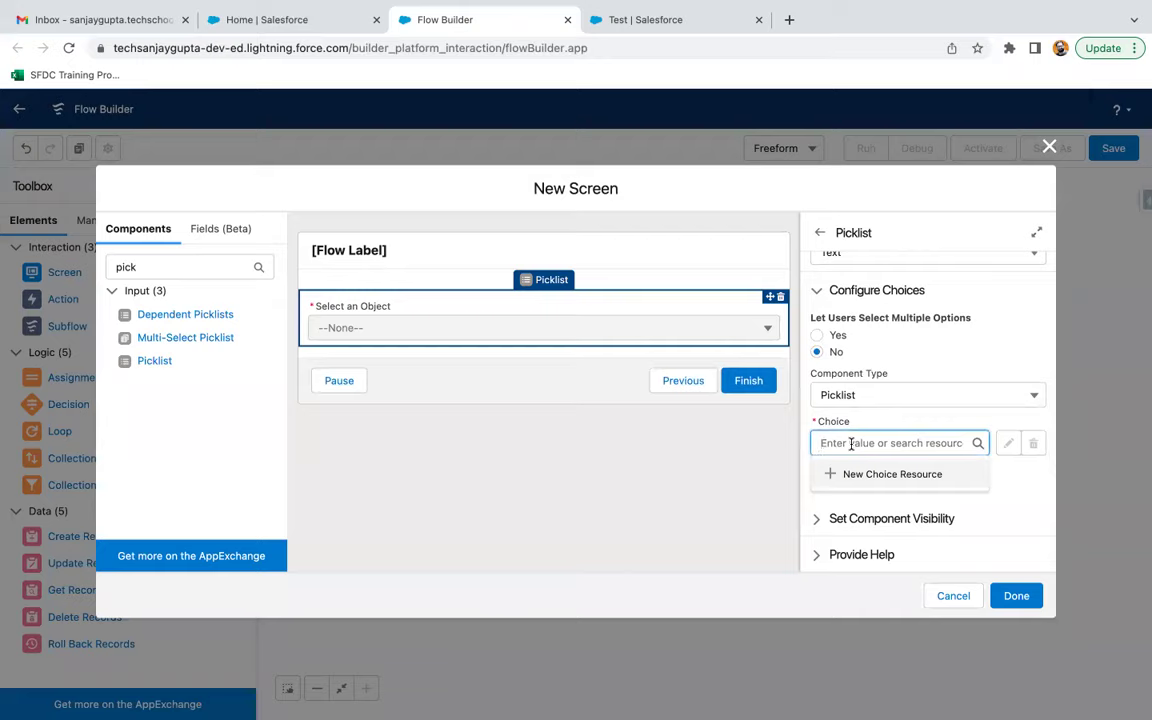
click(869, 475)
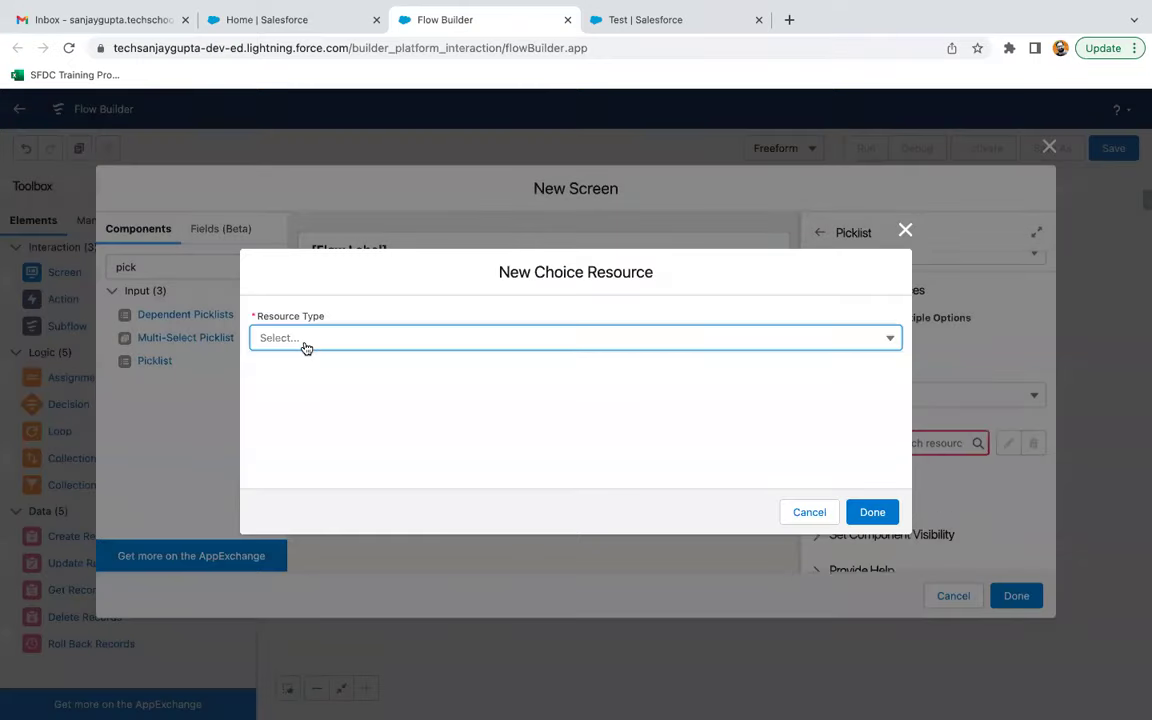
click(305, 345)
click(313, 372)
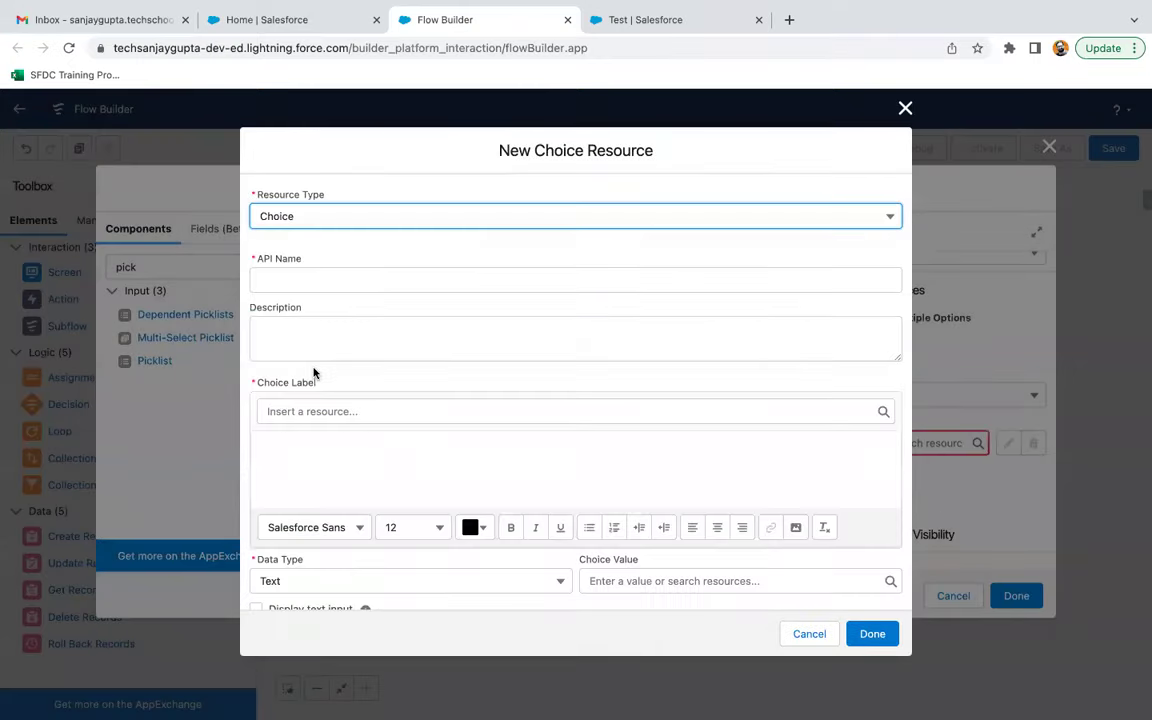
click(321, 282)
text(Contact)
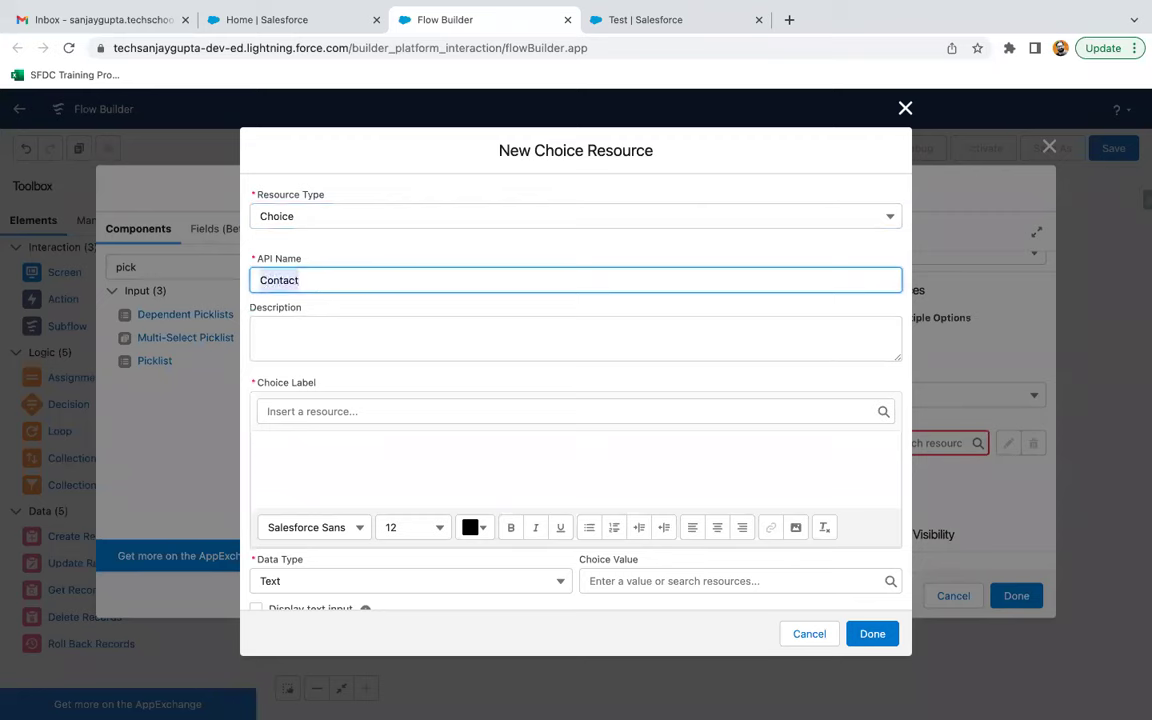
Set the choice label and choice value to "Contact" and save the choice resource
click(324, 446)
text(Contact)
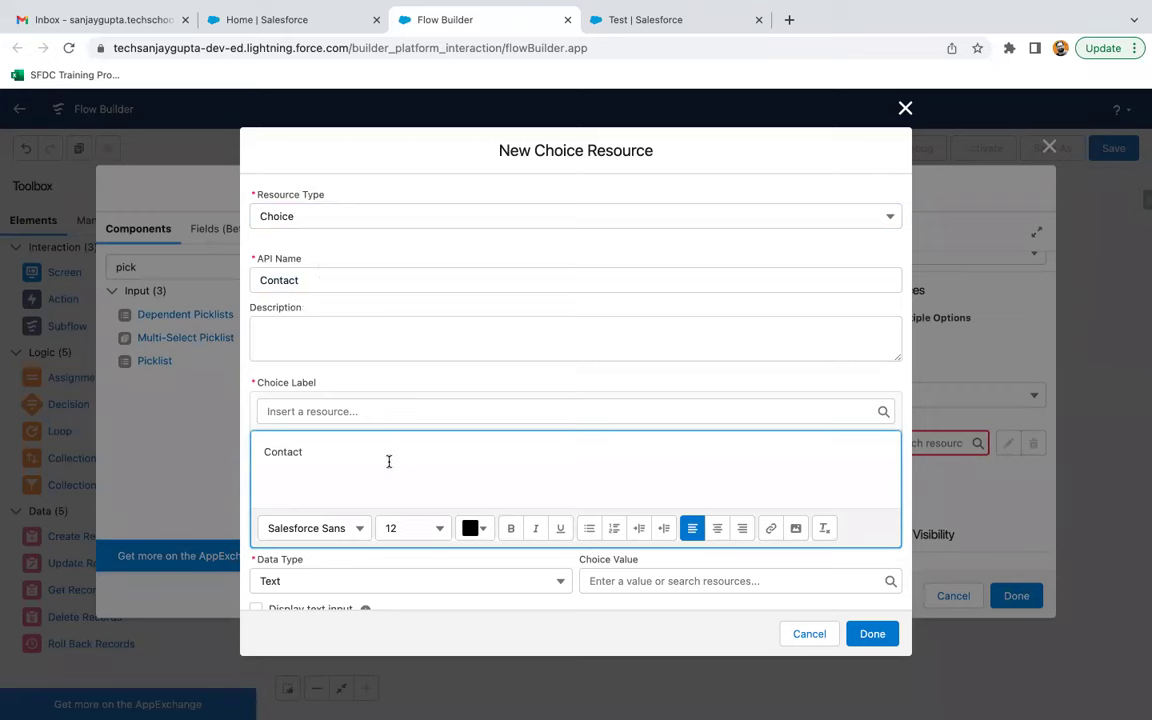
click(596, 581)
text(Contact)
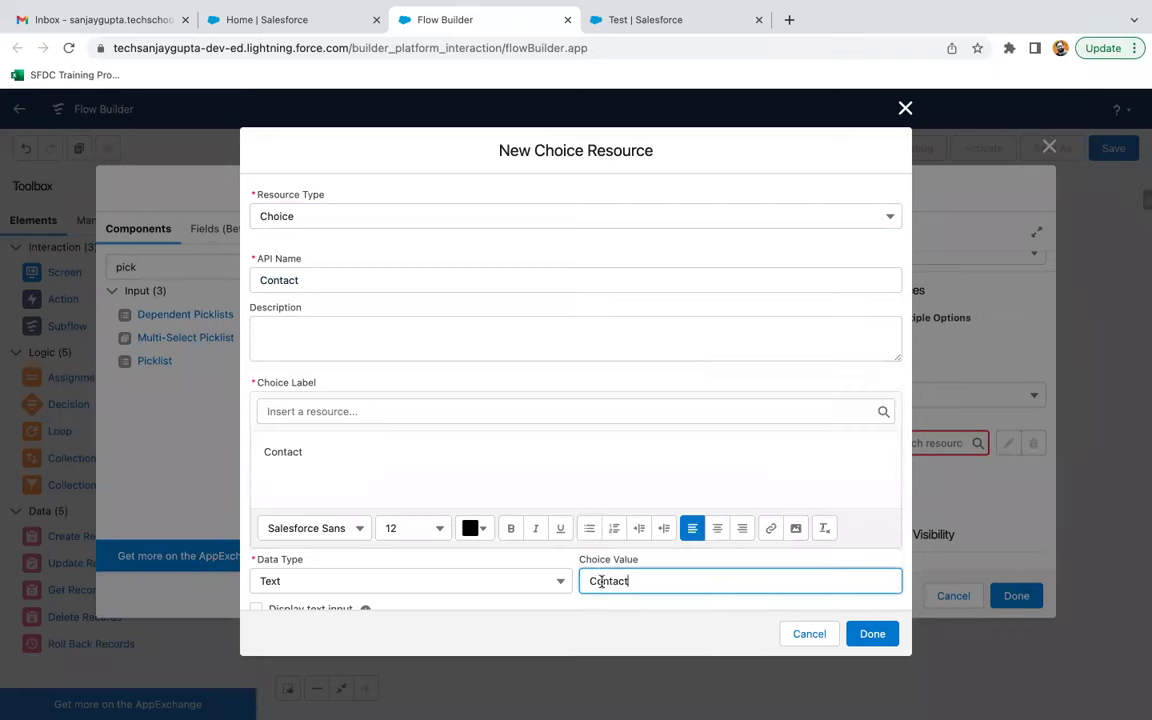
click(655, 612)
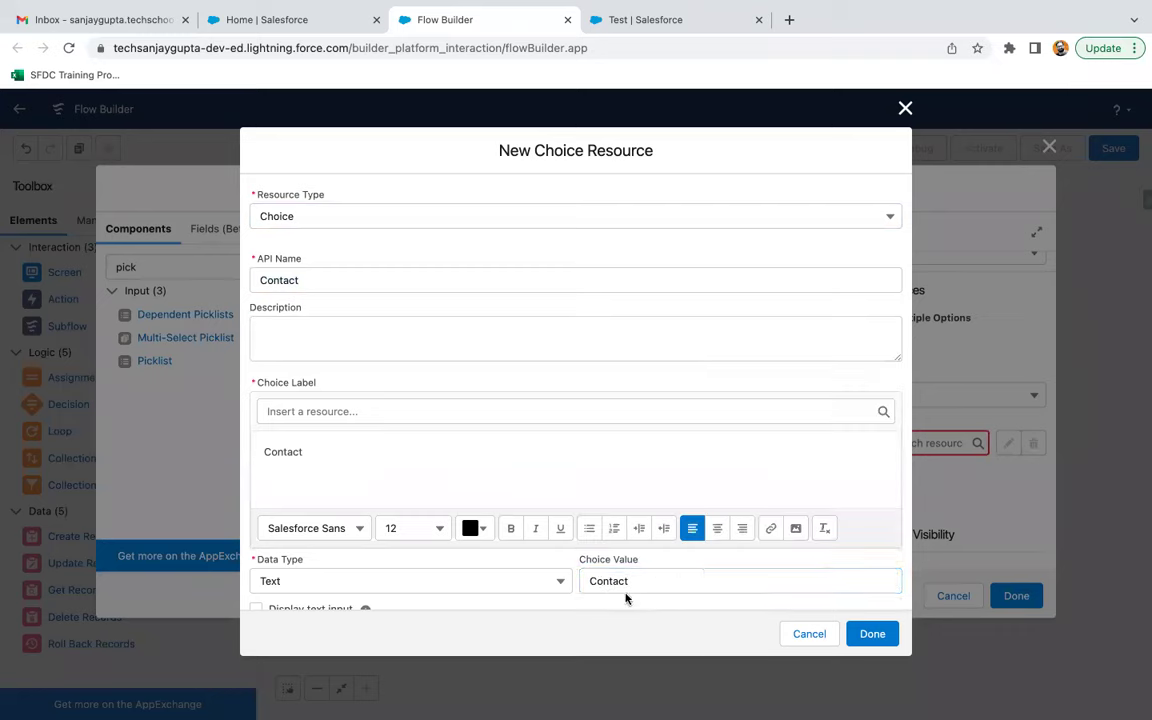
scroll(625, 598, down, 1)
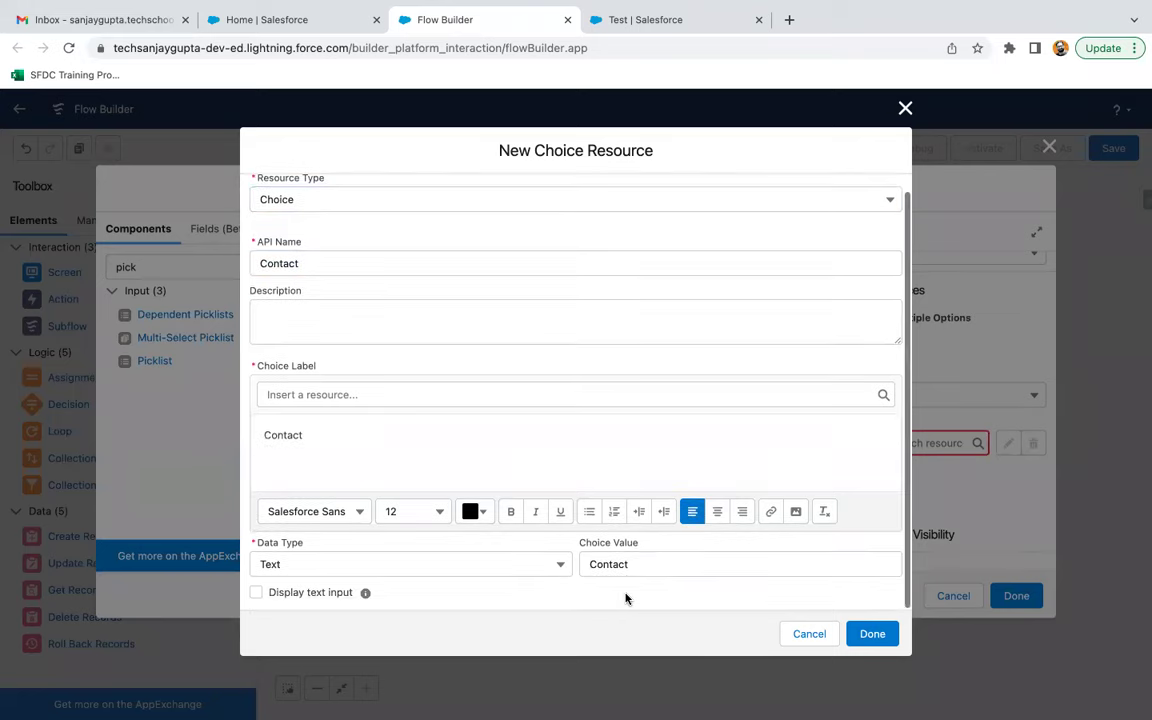
click(869, 634)
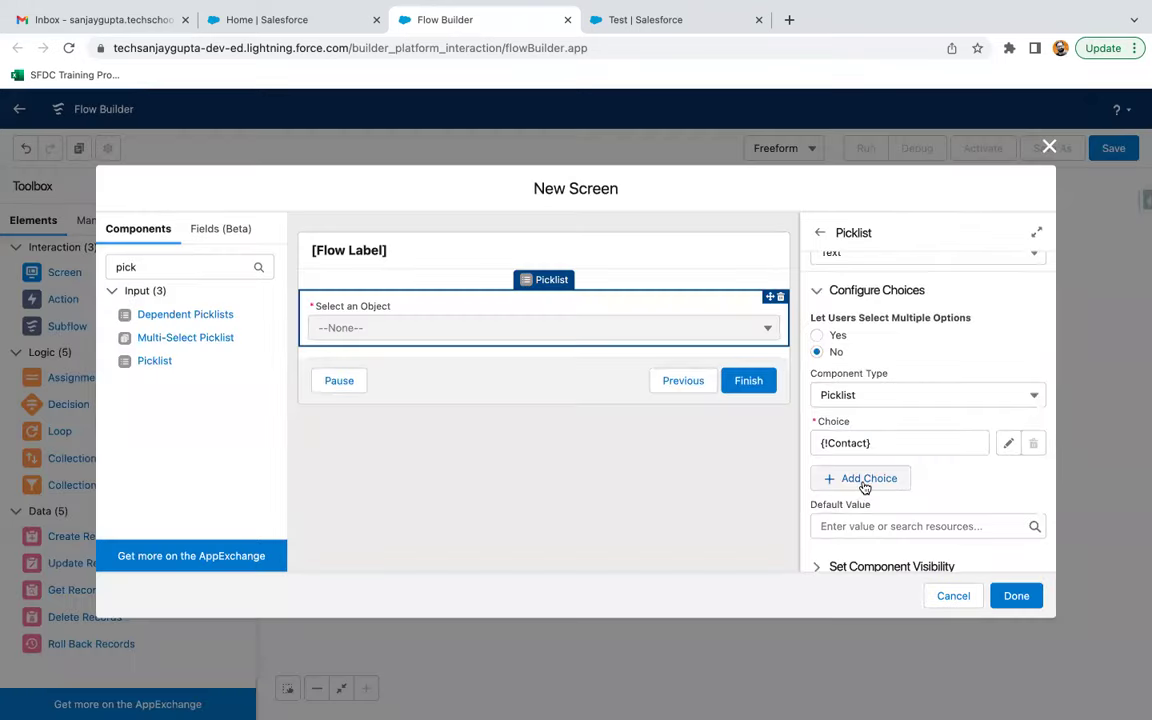
Add a second choice to the picklist with a new Choice resource whose API name is "Opportunity"
click(862, 478)
click(880, 494)
click(855, 523)
click(325, 336)
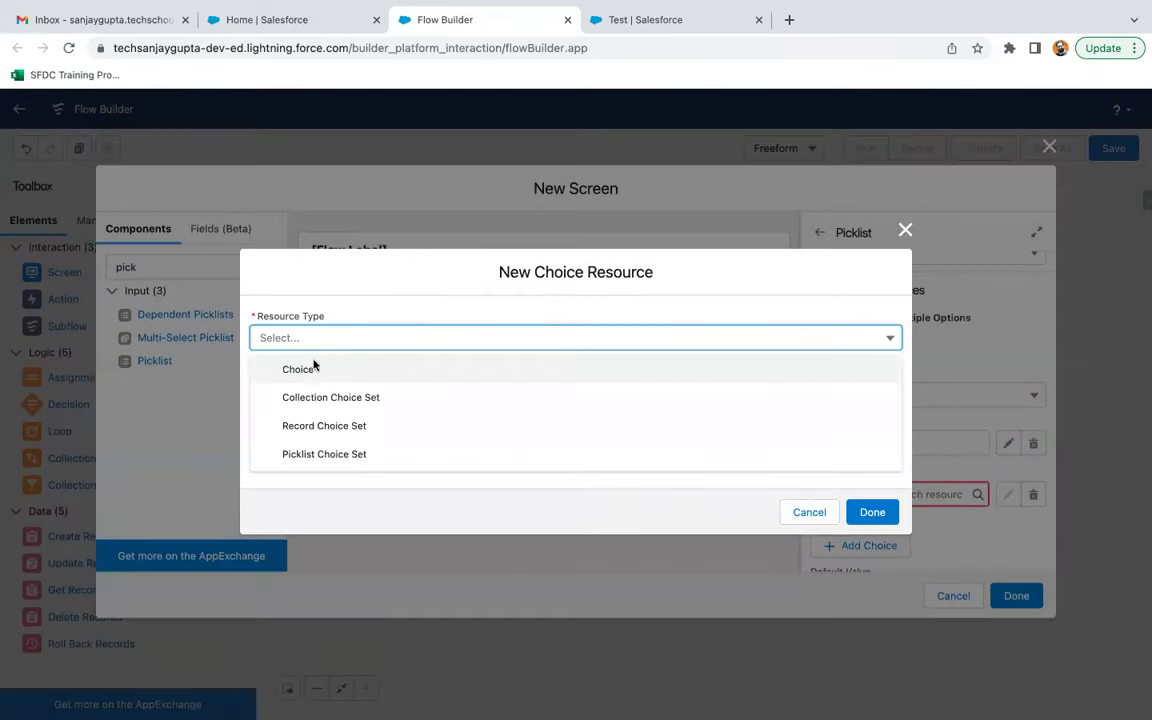
click(314, 364)
click(350, 283)
text(Opportunity)
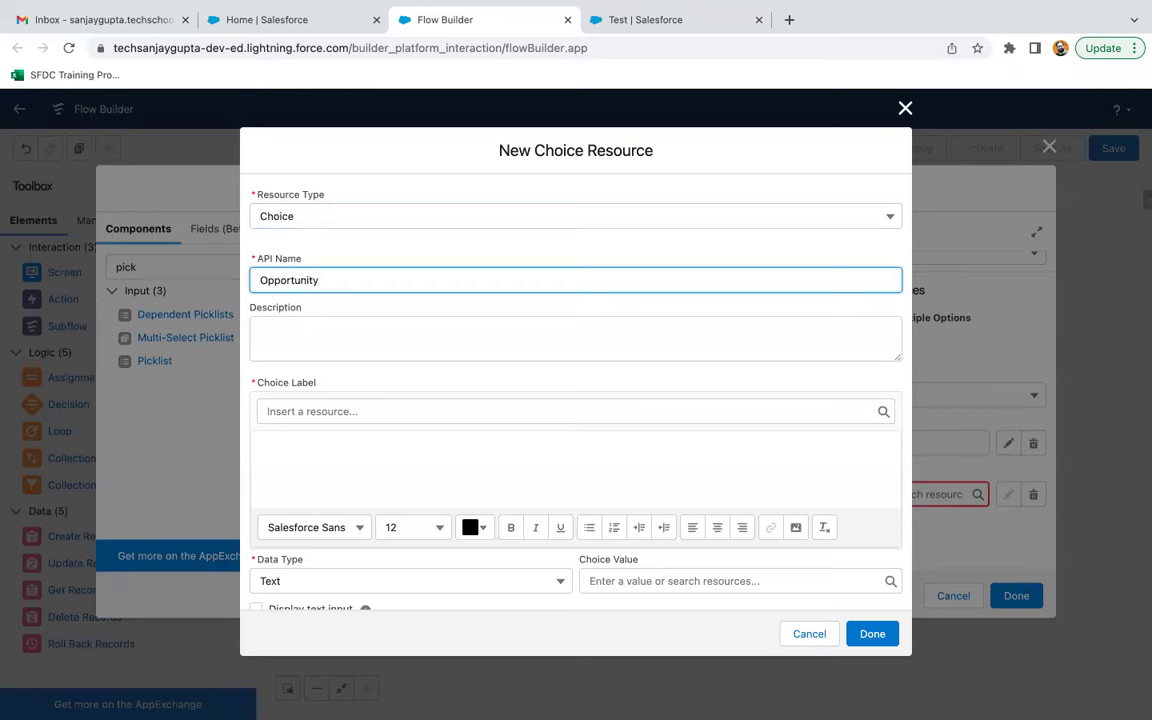
Set the choice label and choice value to "Opportunity", then save the choice resource and the screen
key(ctrl+a)
key(ctrl+c)
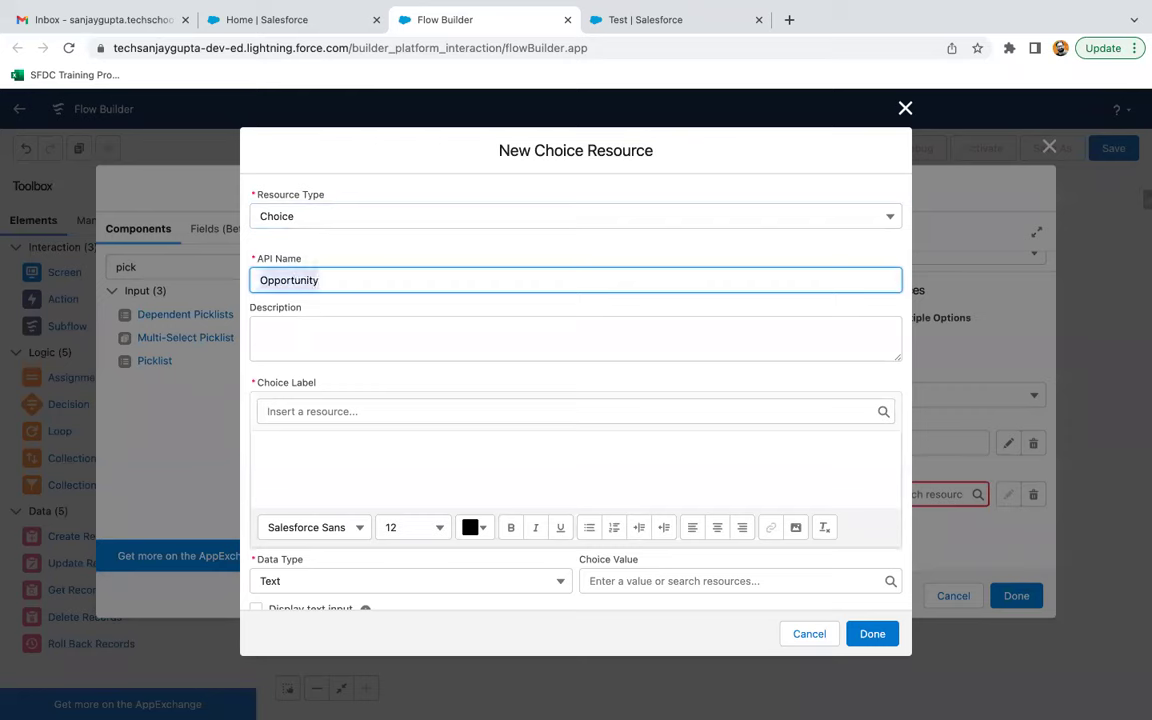
click(334, 450)
key(ctrl+v)
click(609, 577)
key(ctrl+v)
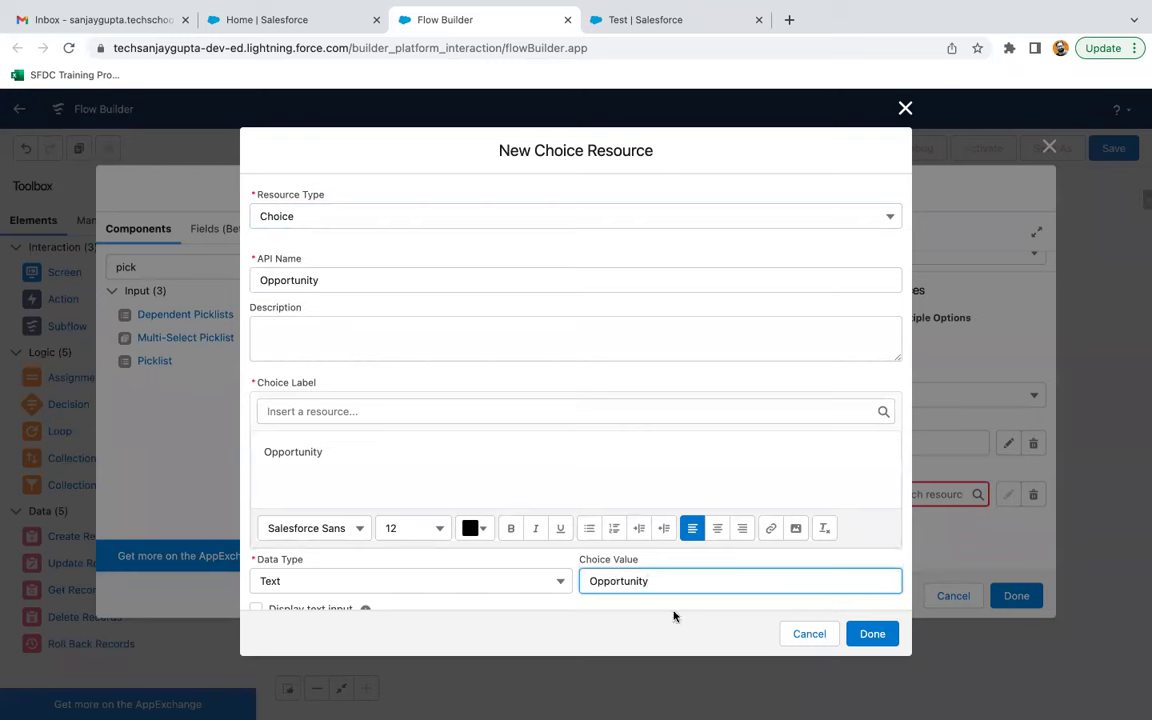
click(870, 634)
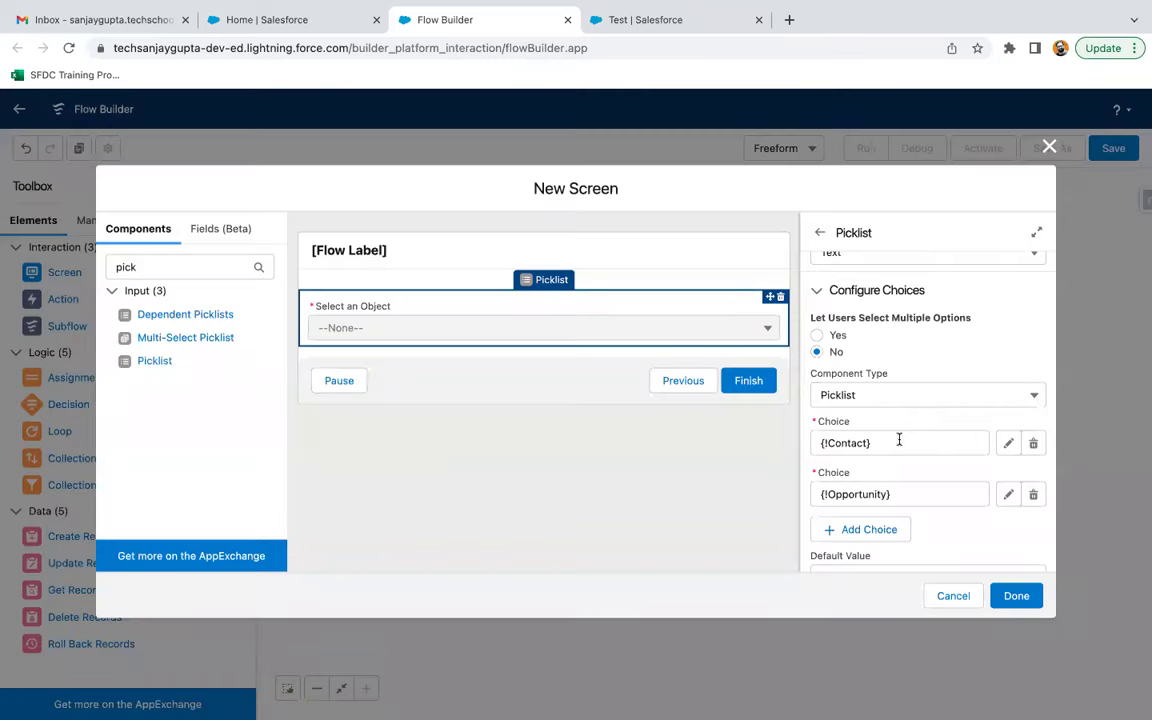
click(1016, 596)
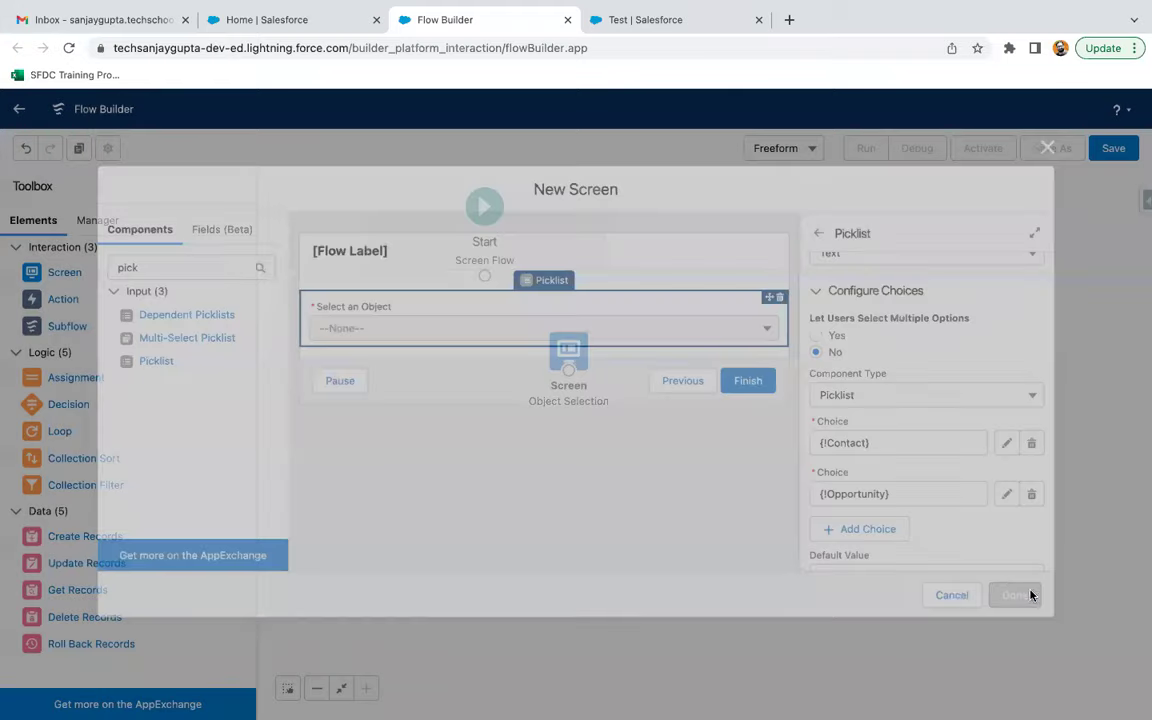
Connect the Start element to the Object Selection screen and add a Decision element labelled "Check Object Selection"
drag(485, 284, 389, 415)
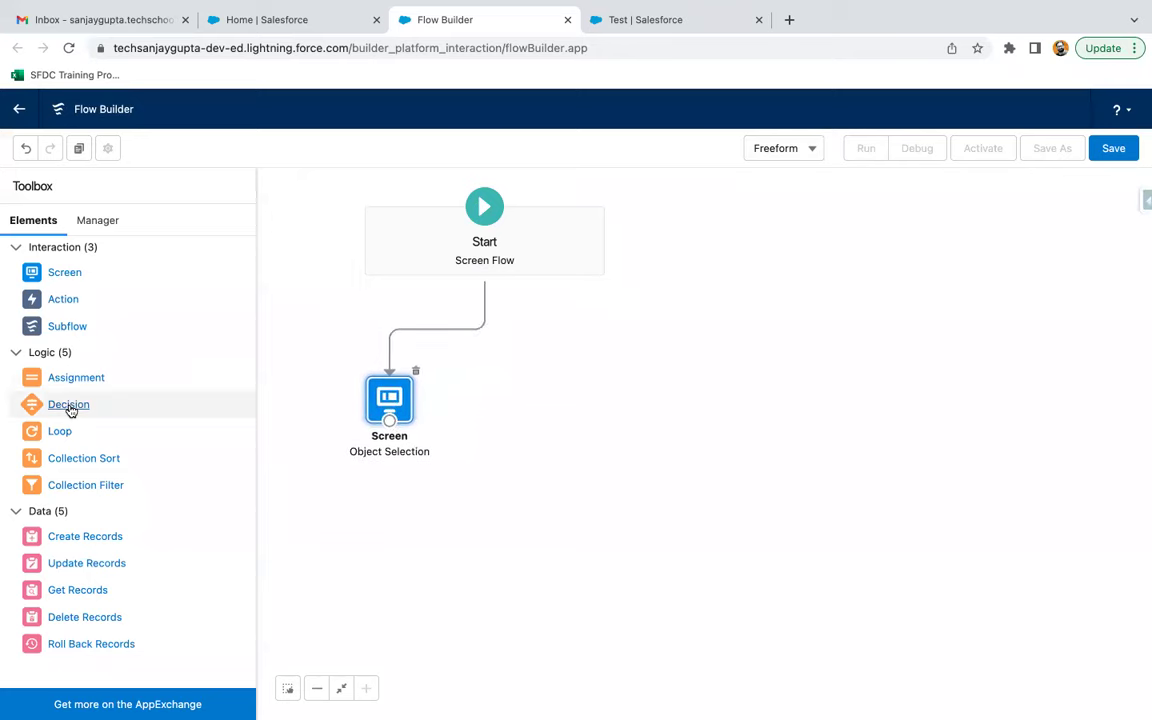
drag(93, 409, 513, 377)
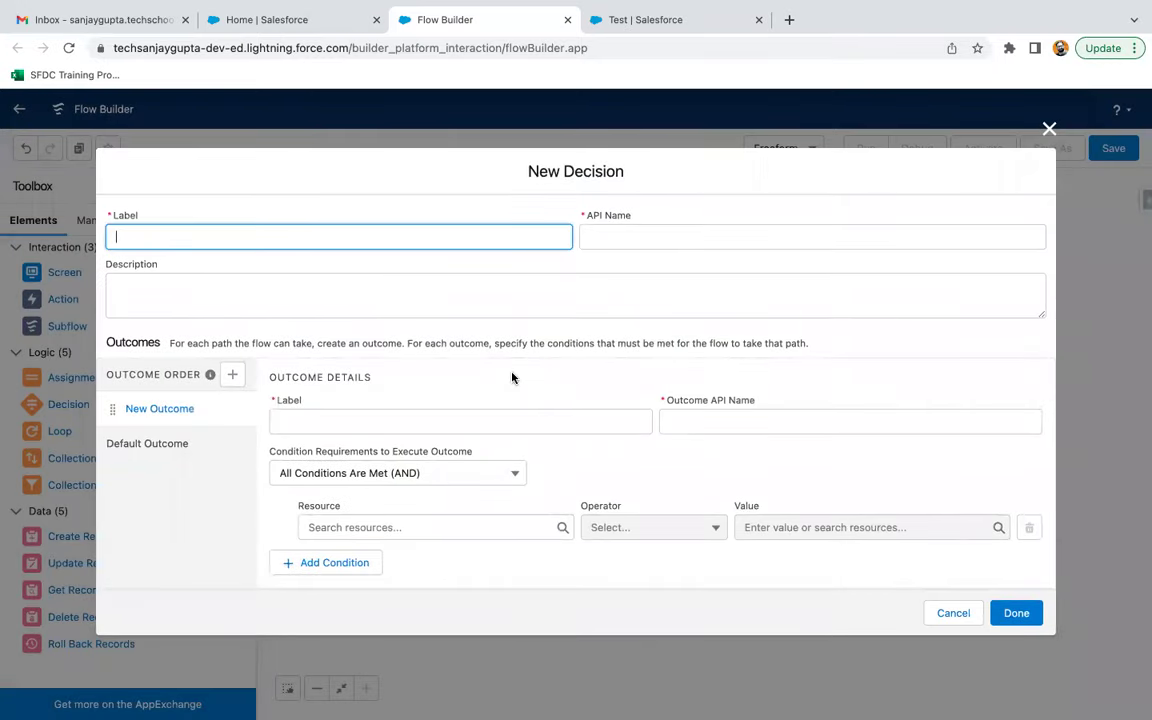
text(Check Object Selection)
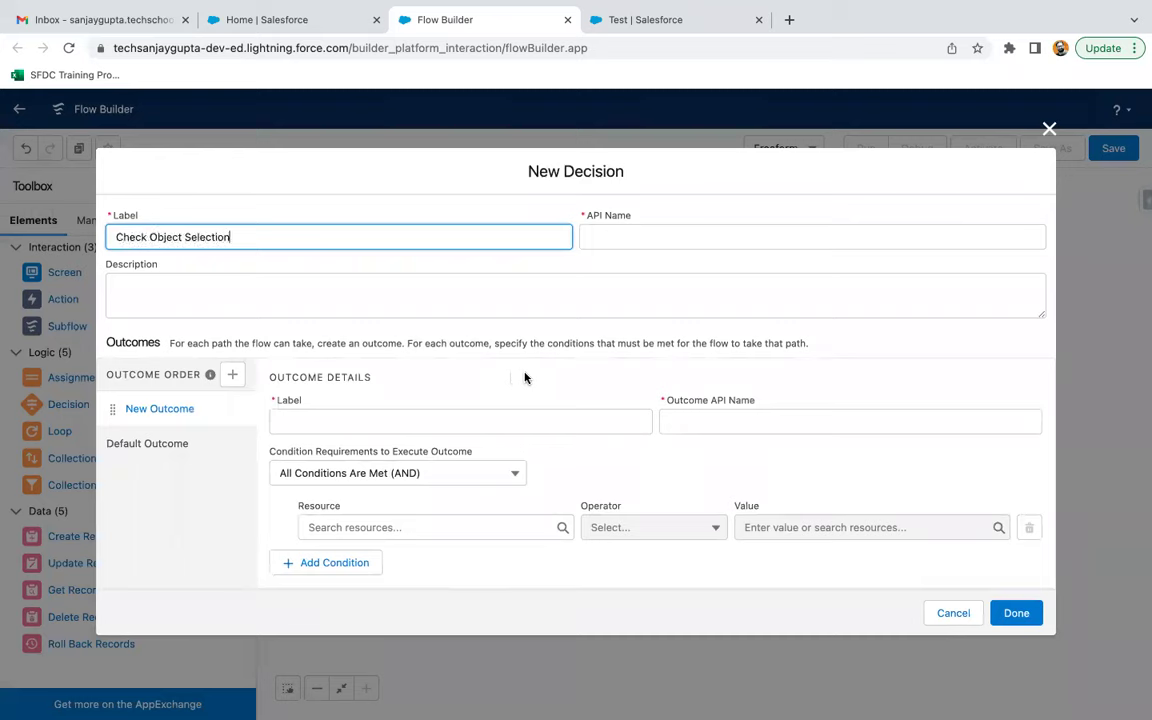
click(501, 267)
Define the decision's first outcome as "isContact?" with the condition Select_an_Object Equals the Contact choice
click(366, 422)
text(isContact?)
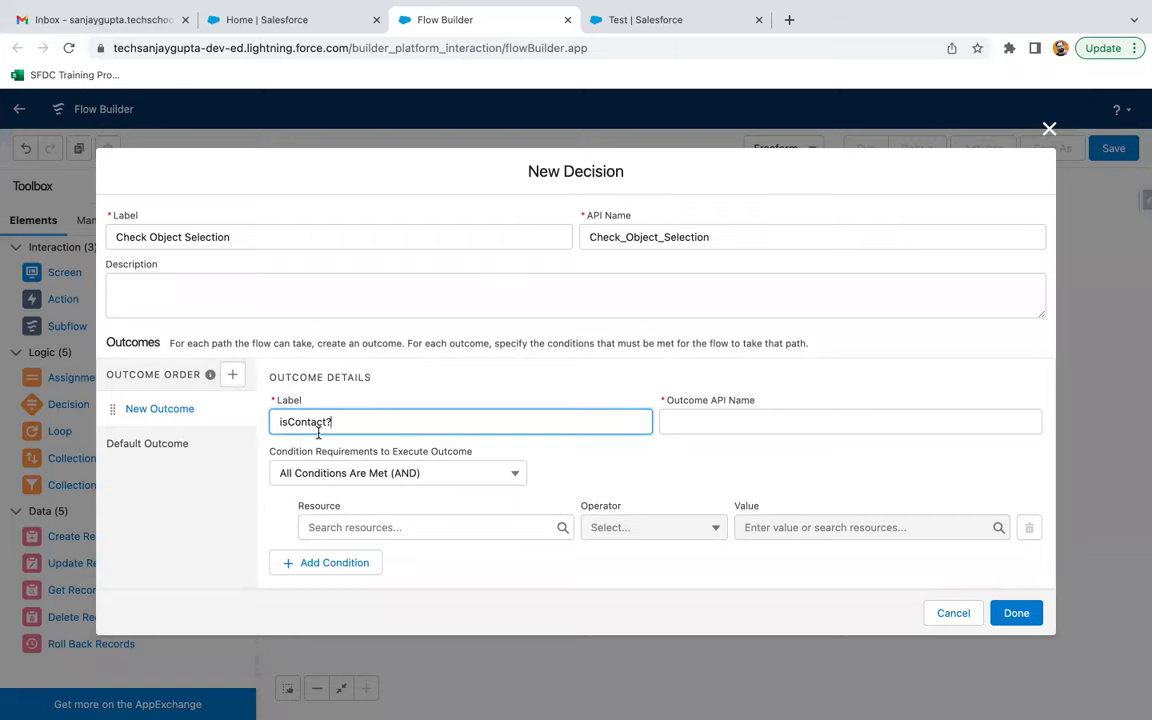
click(437, 524)
text(select)
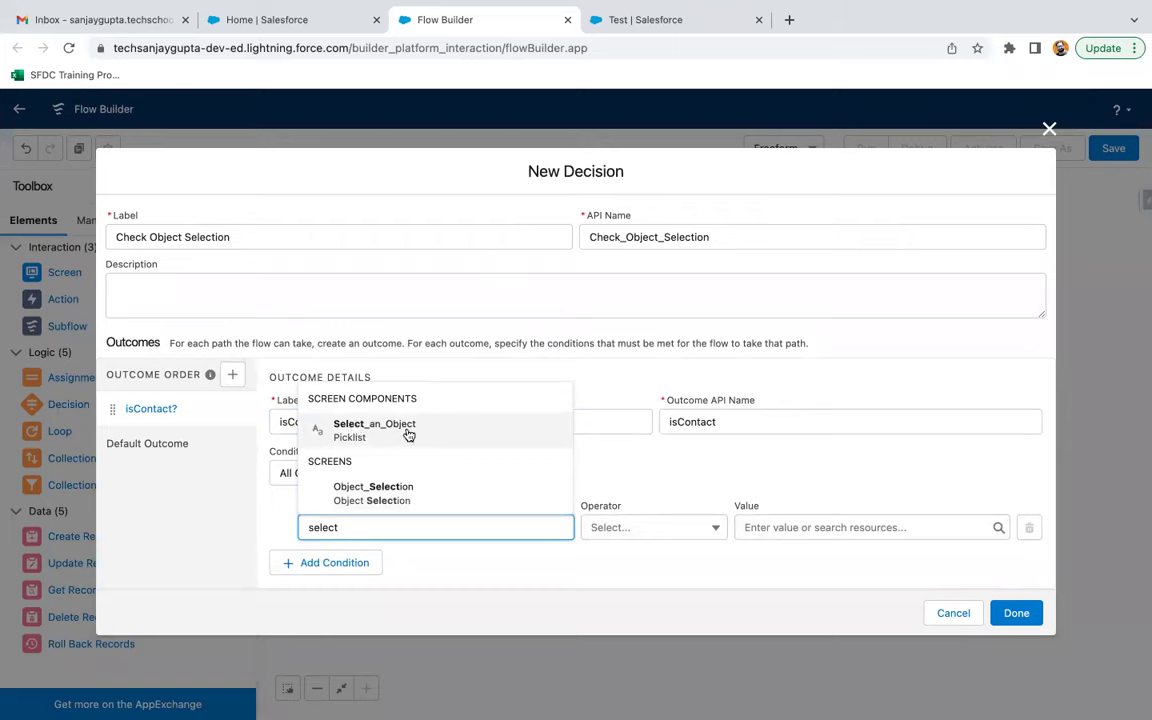
click(405, 433)
click(787, 526)
text(contact)
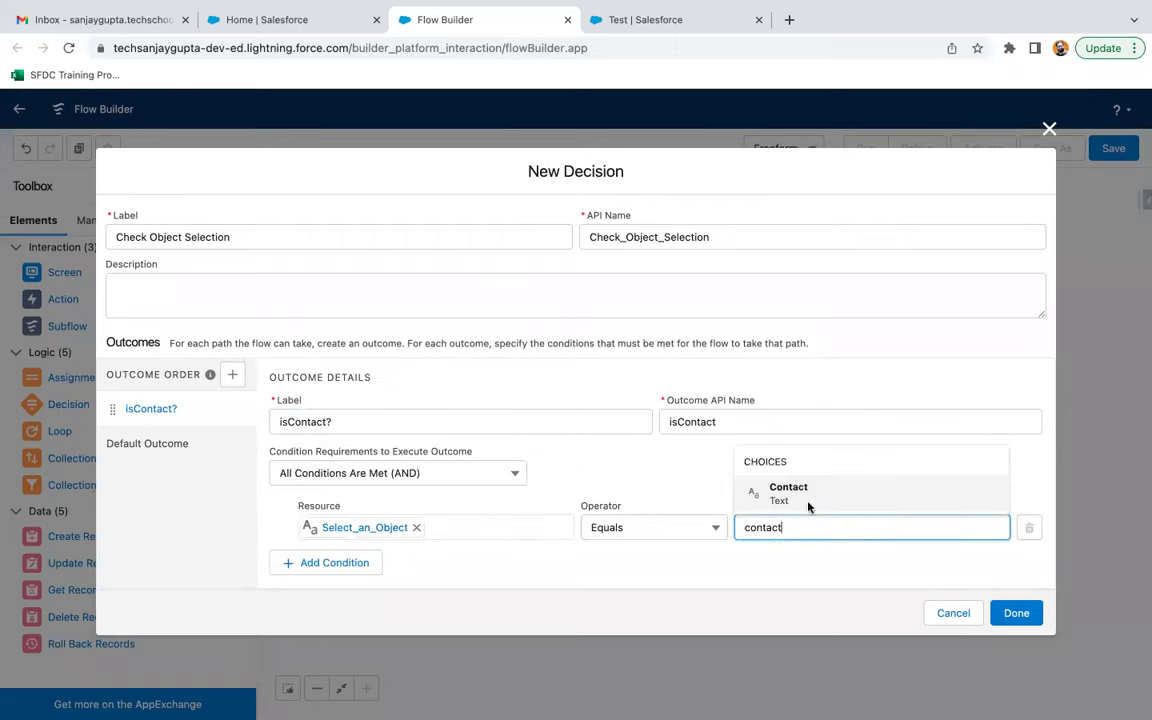
click(810, 503)
click(629, 565)
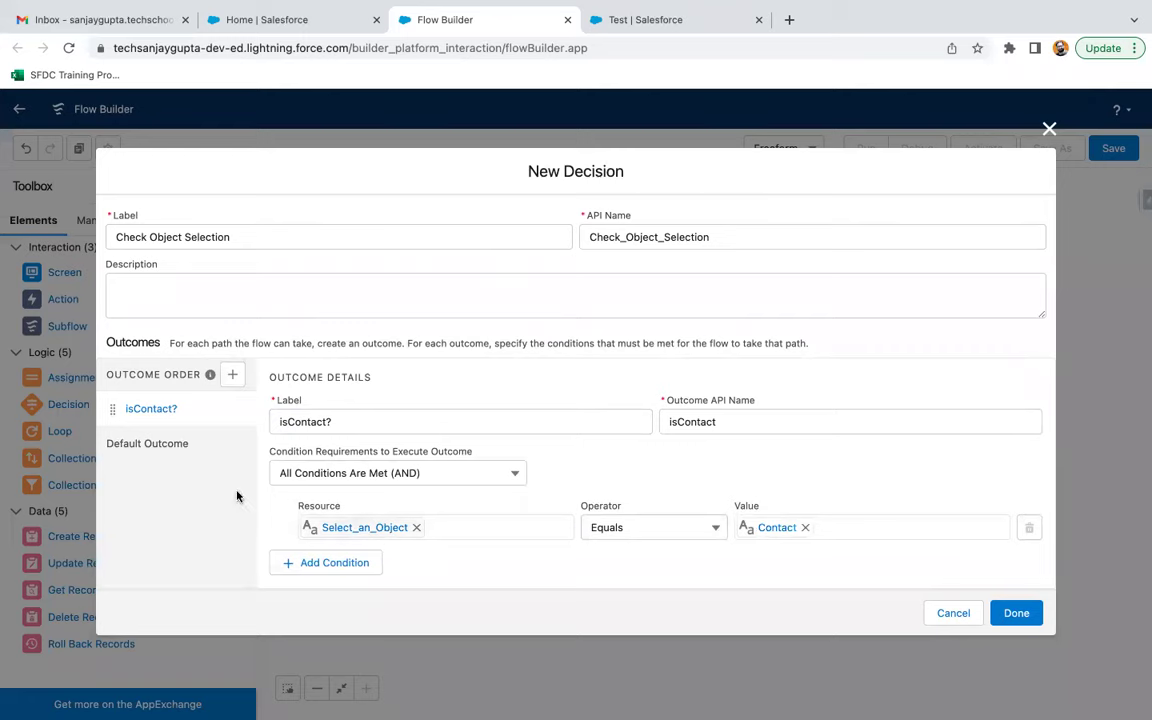
Add a second decision outcome "isOpp?" with the condition Select_an_Object Equals the Opportunity choice
click(232, 374)
text(isOpp?)
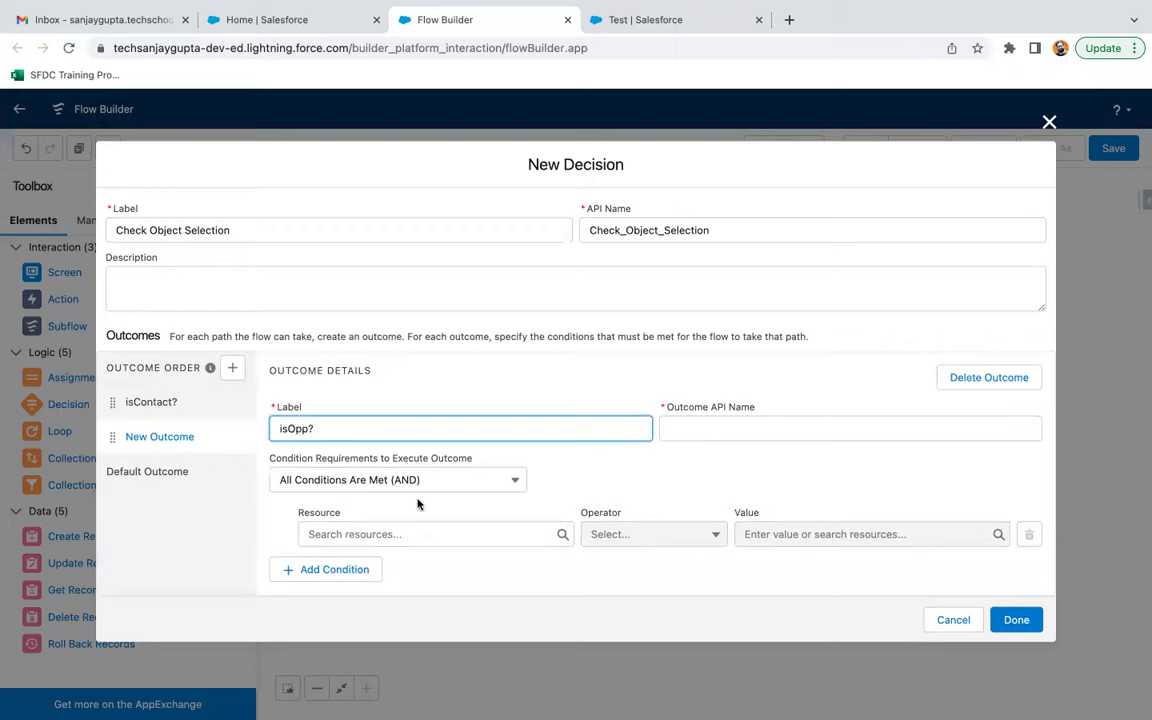
click(424, 530)
text(select)
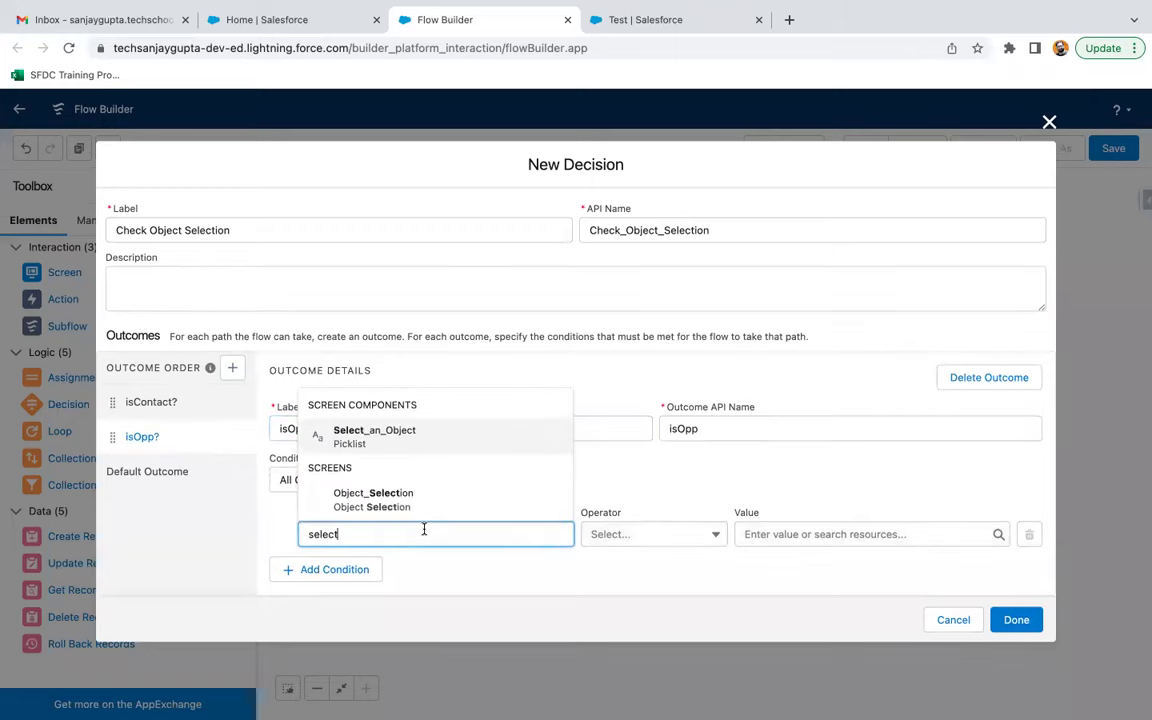
click(391, 430)
click(776, 534)
text(opp)
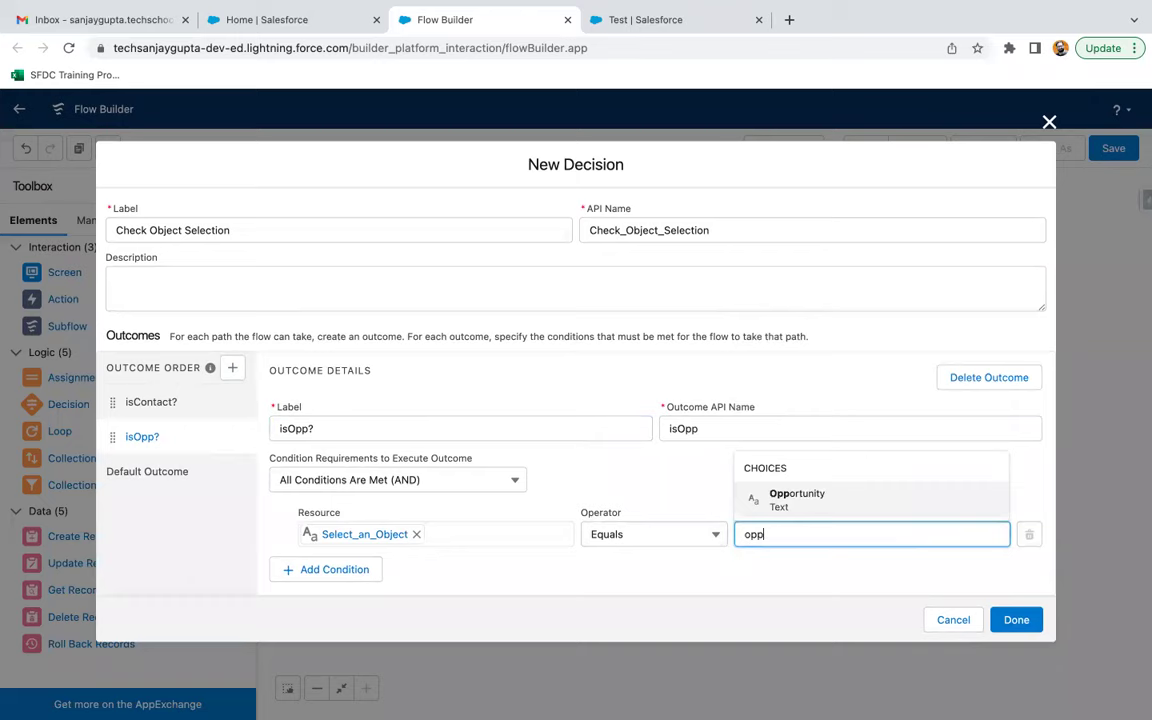
click(800, 496)
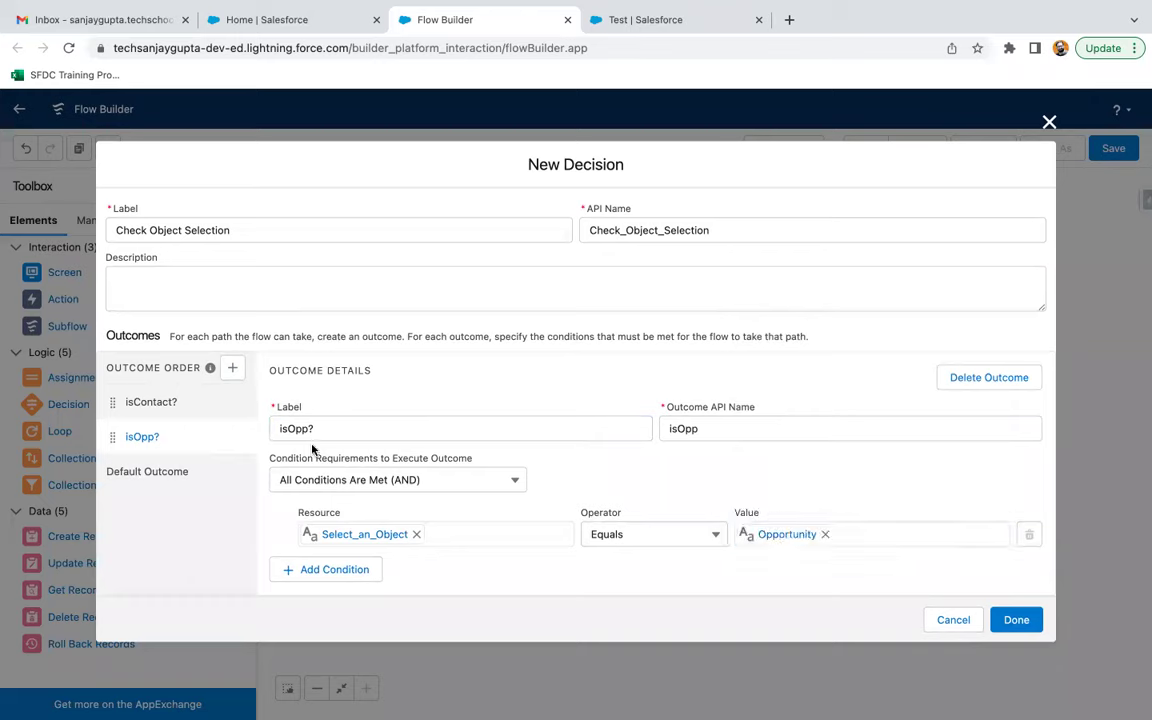
Review both outcomes, save the decision, and connect the Object Selection screen to Check Object Selection
click(150, 401)
click(166, 447)
click(185, 407)
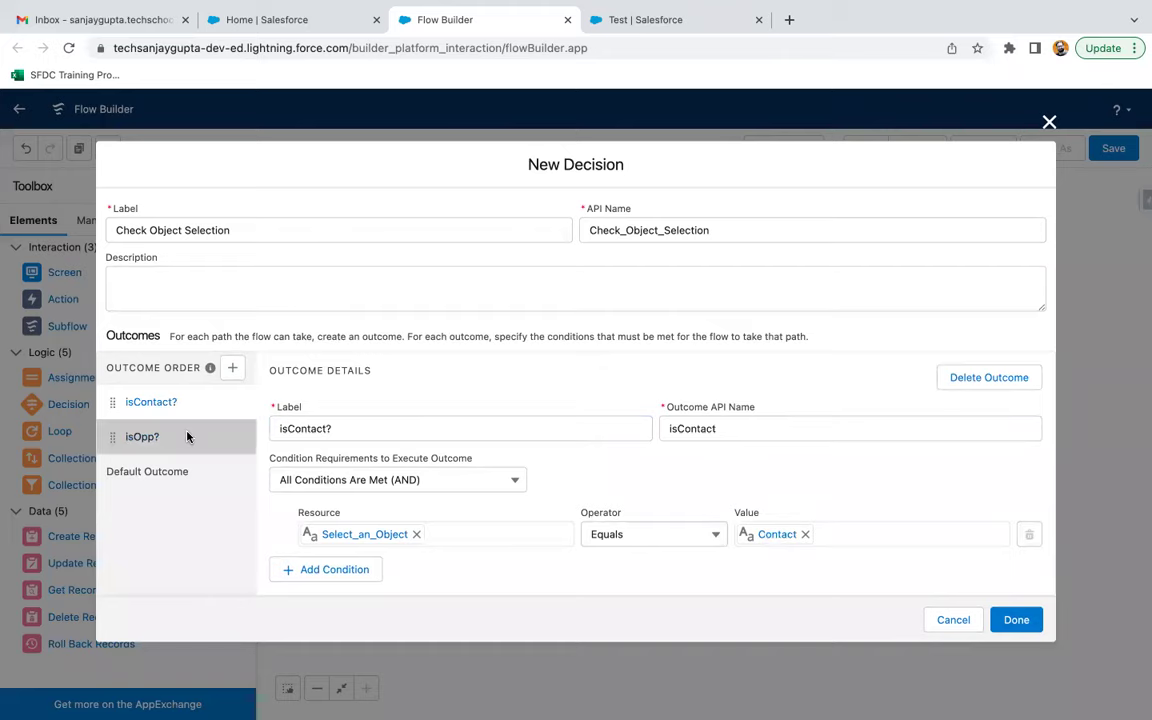
click(187, 437)
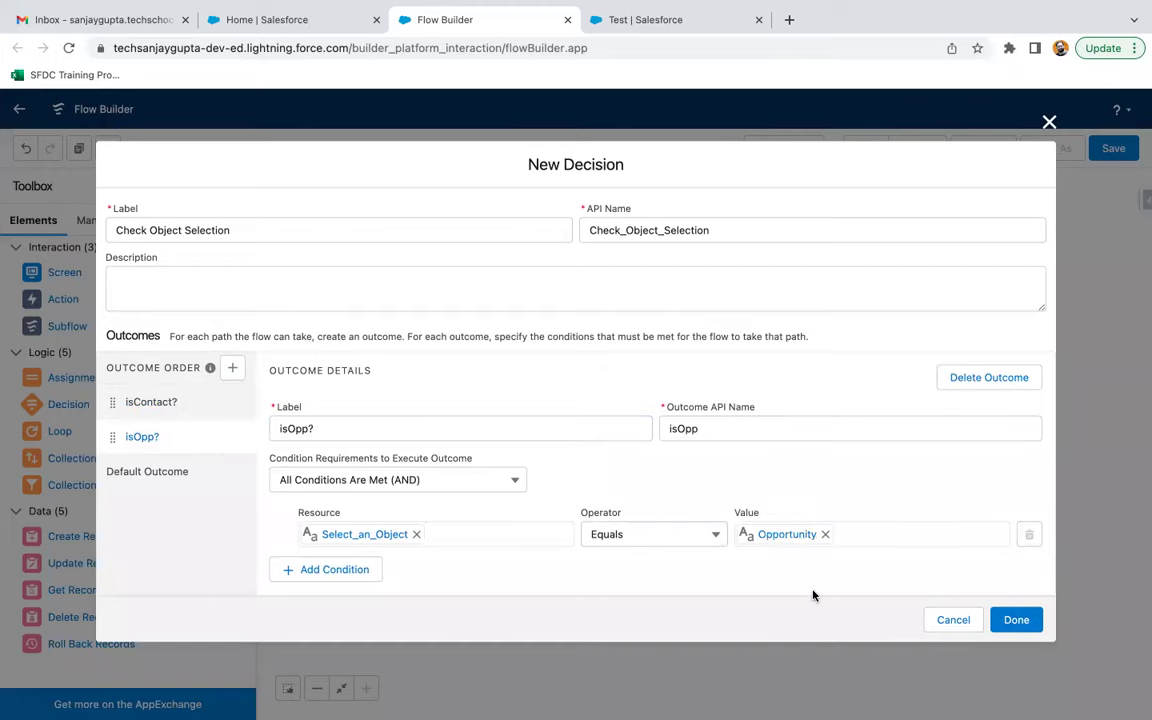
click(1016, 619)
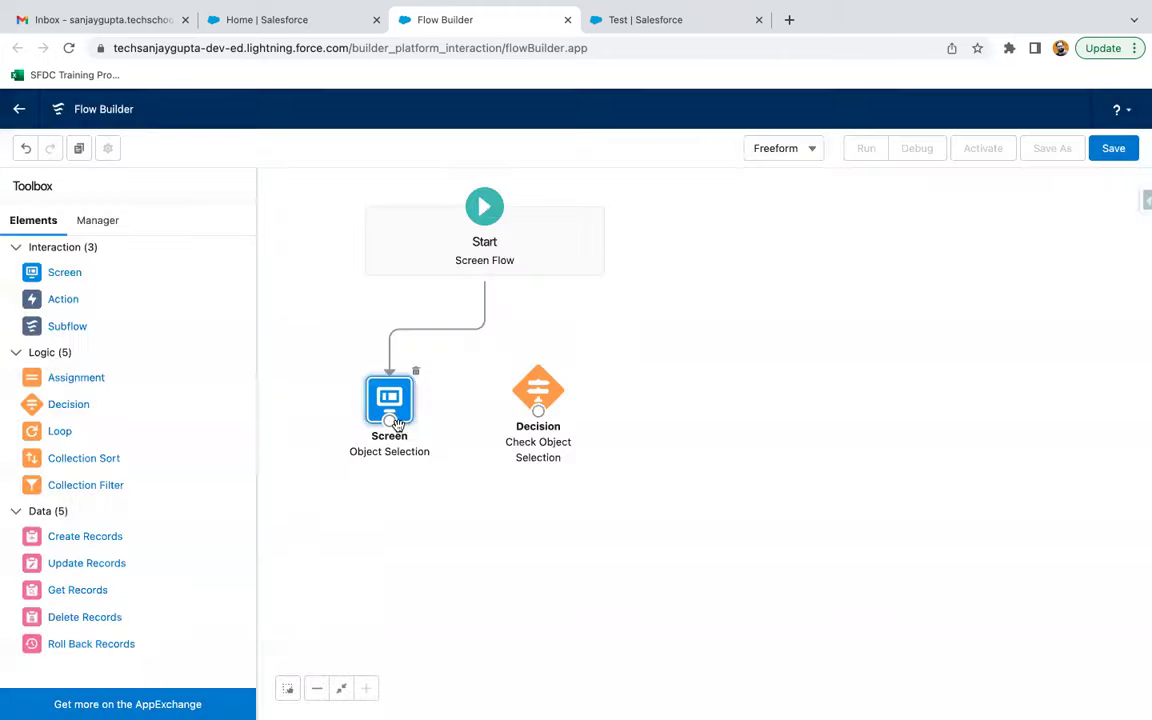
drag(397, 424, 525, 393)
Reopen the Object Selection screen for editing and add a Number component below the object picklist
double_click(395, 408)
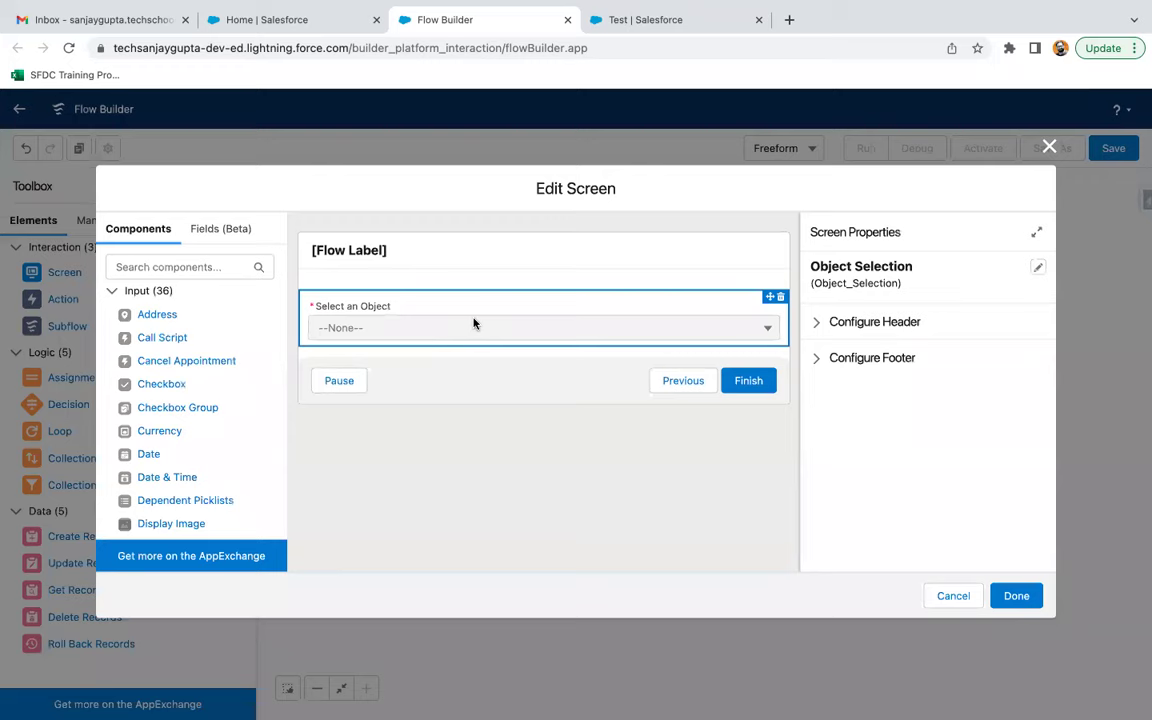
click(193, 264)
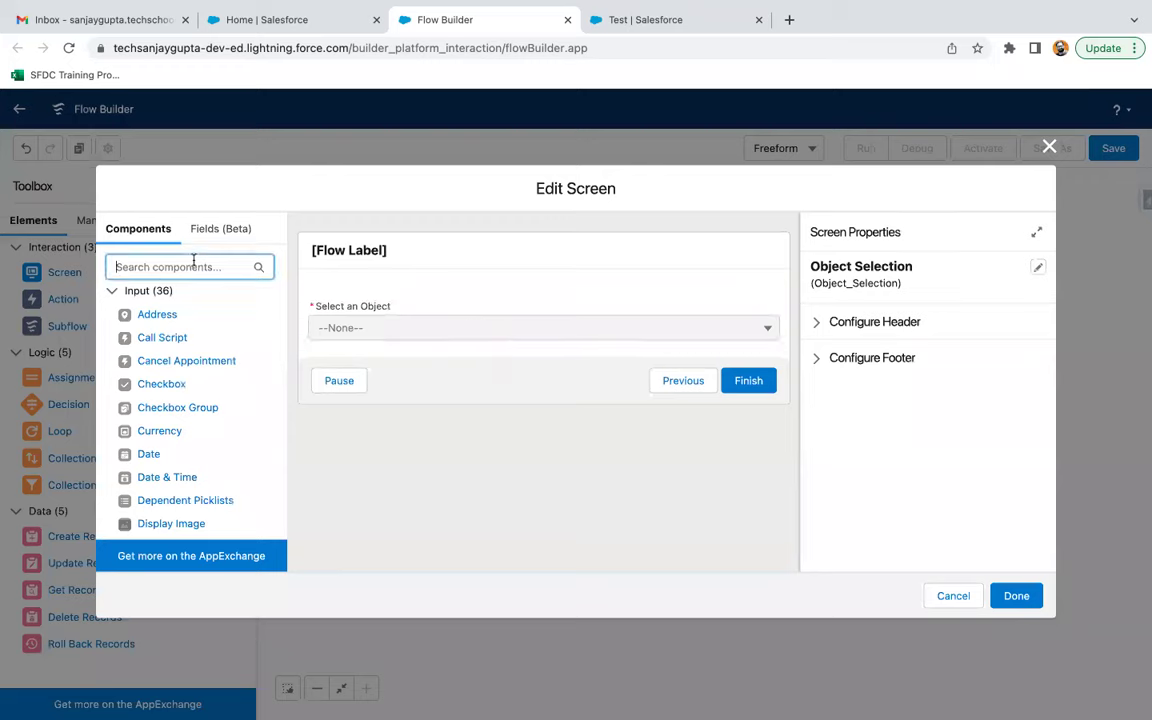
text(num)
click(157, 314)
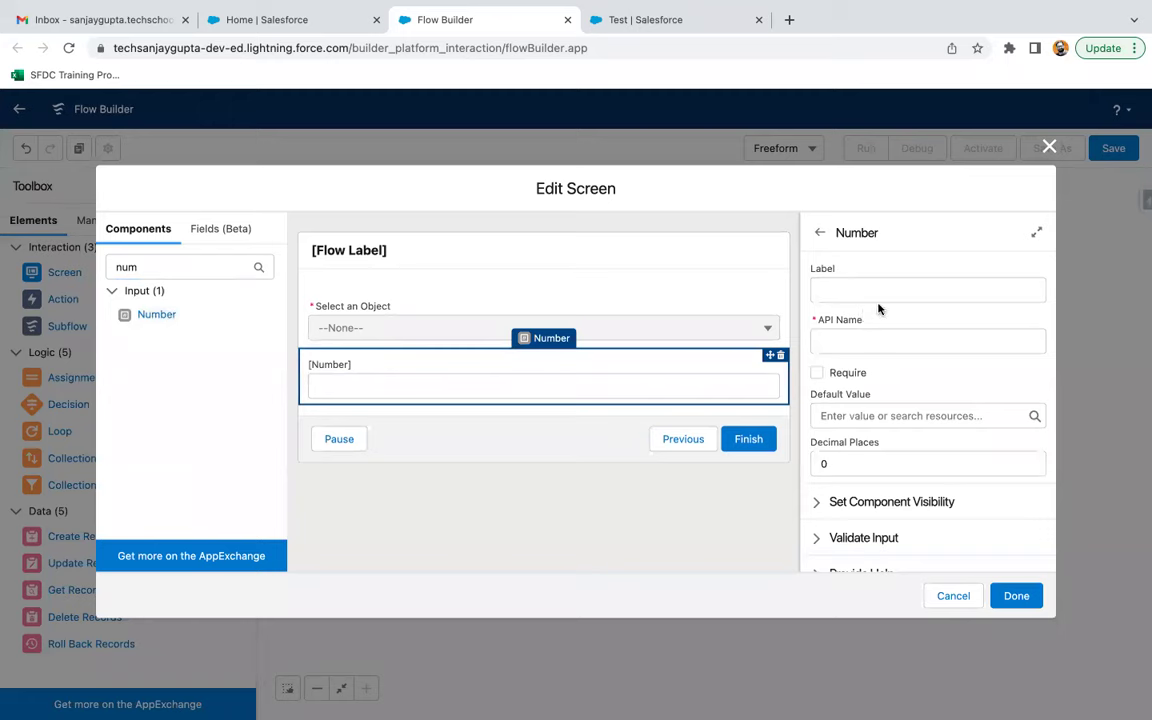
Label the number component "How many records?", make it required, and save the screen
click(868, 291)
text(How many)
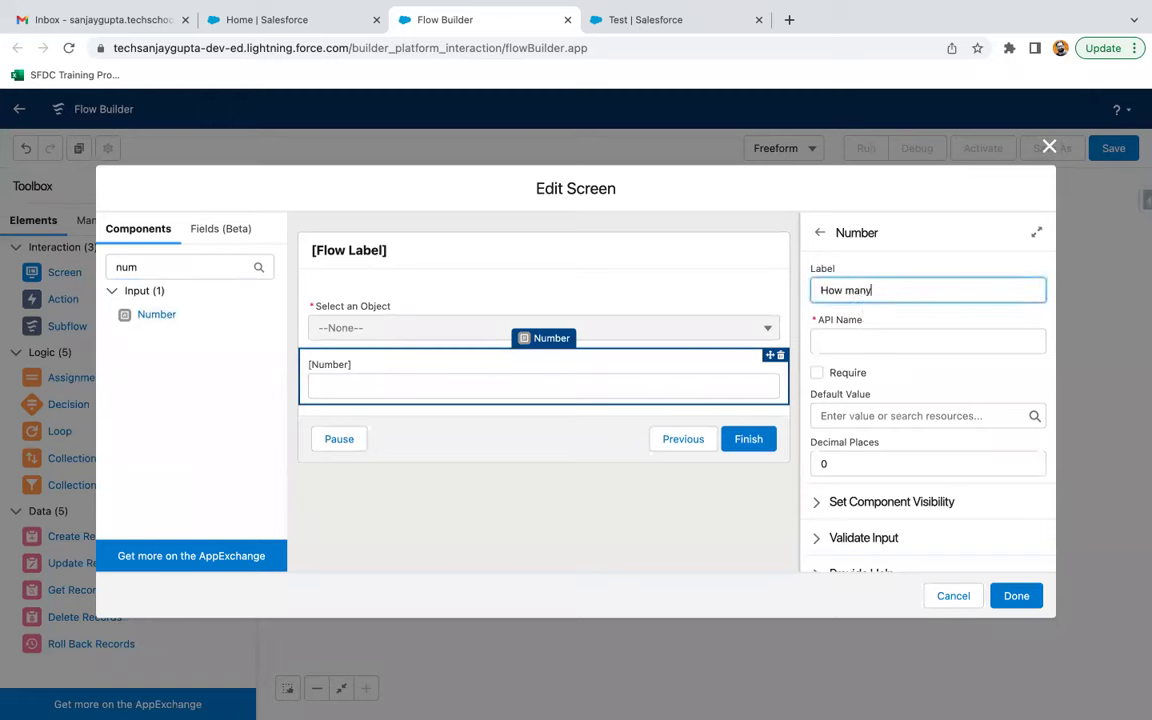
text( records?)
click(902, 313)
click(817, 372)
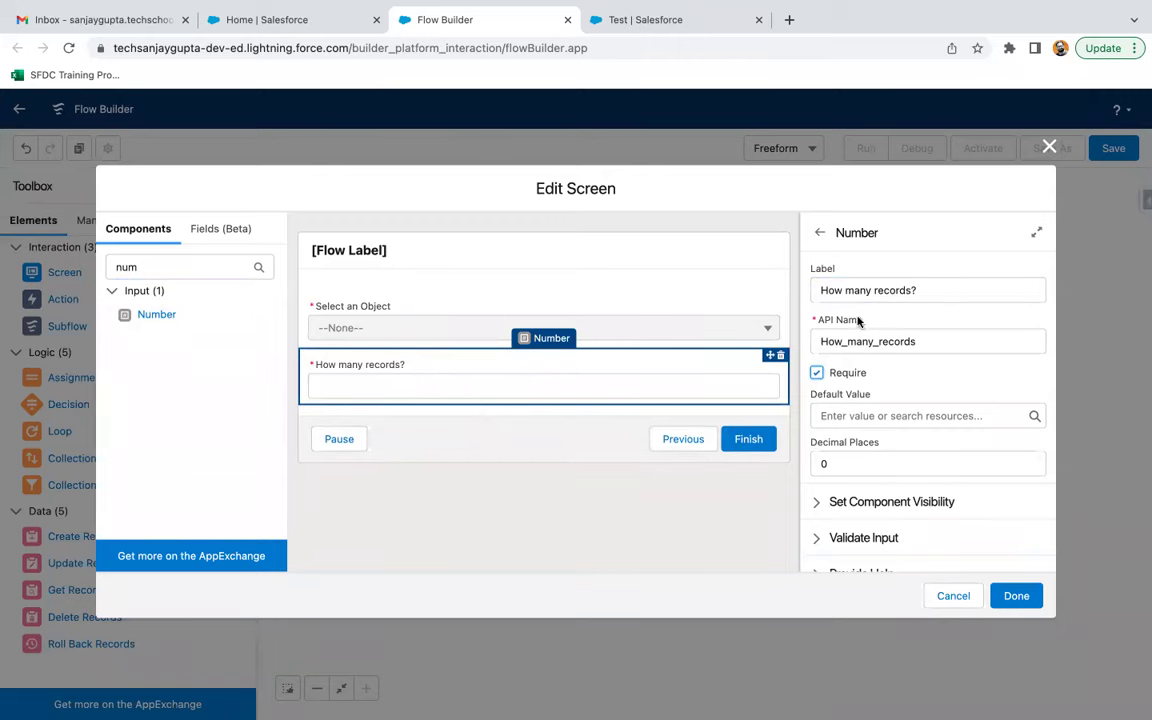
click(1016, 596)
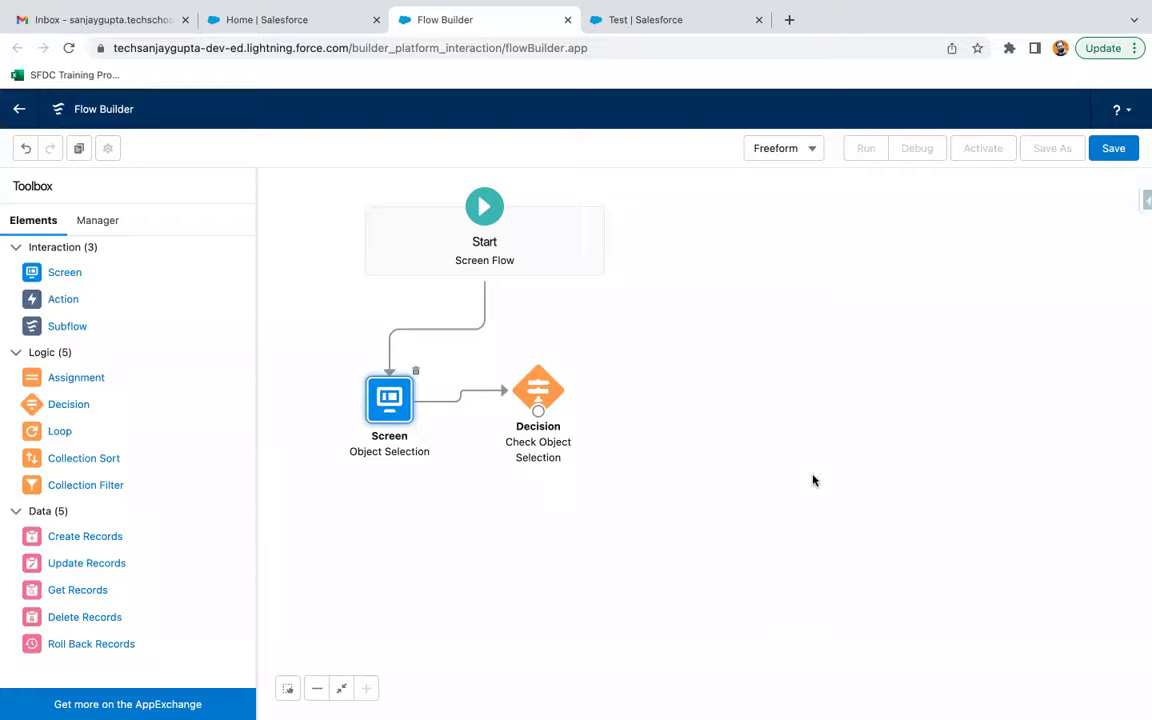
Start a new Variable resource with the API name "counter"
click(95, 220)
click(57, 294)
click(357, 338)
click(321, 368)
click(335, 369)
text(counter)
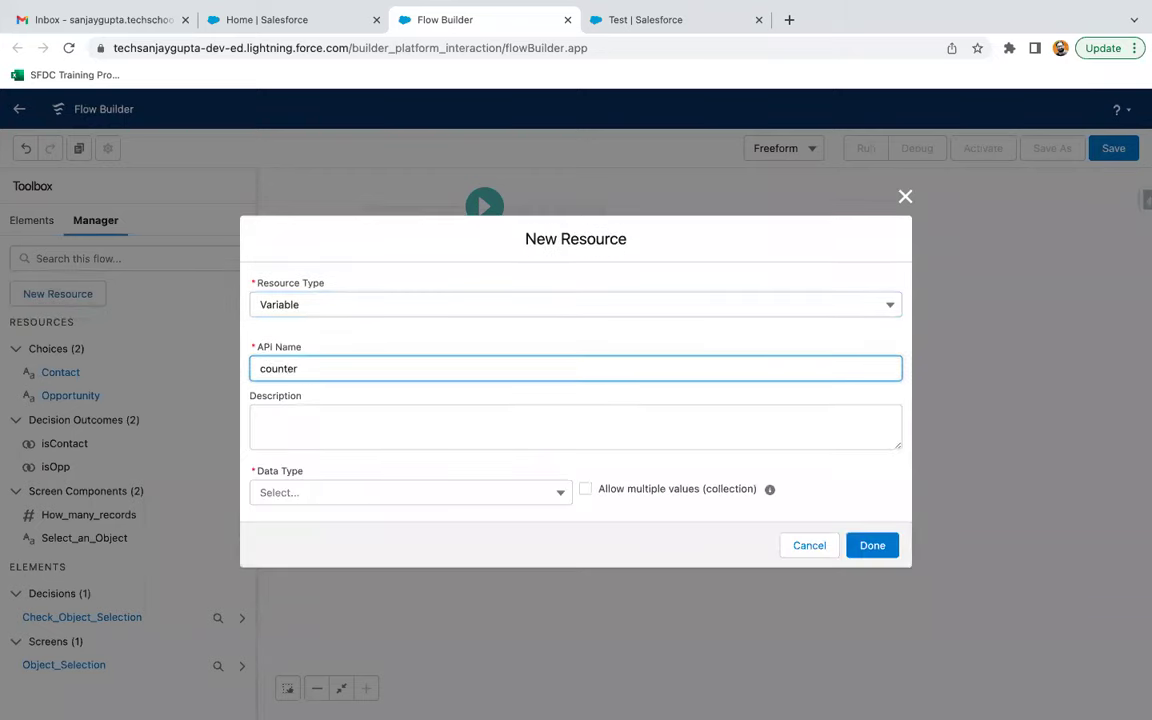
Give the counter variable the Number data type, 0 decimal places and default value 1, then save it
click(327, 493)
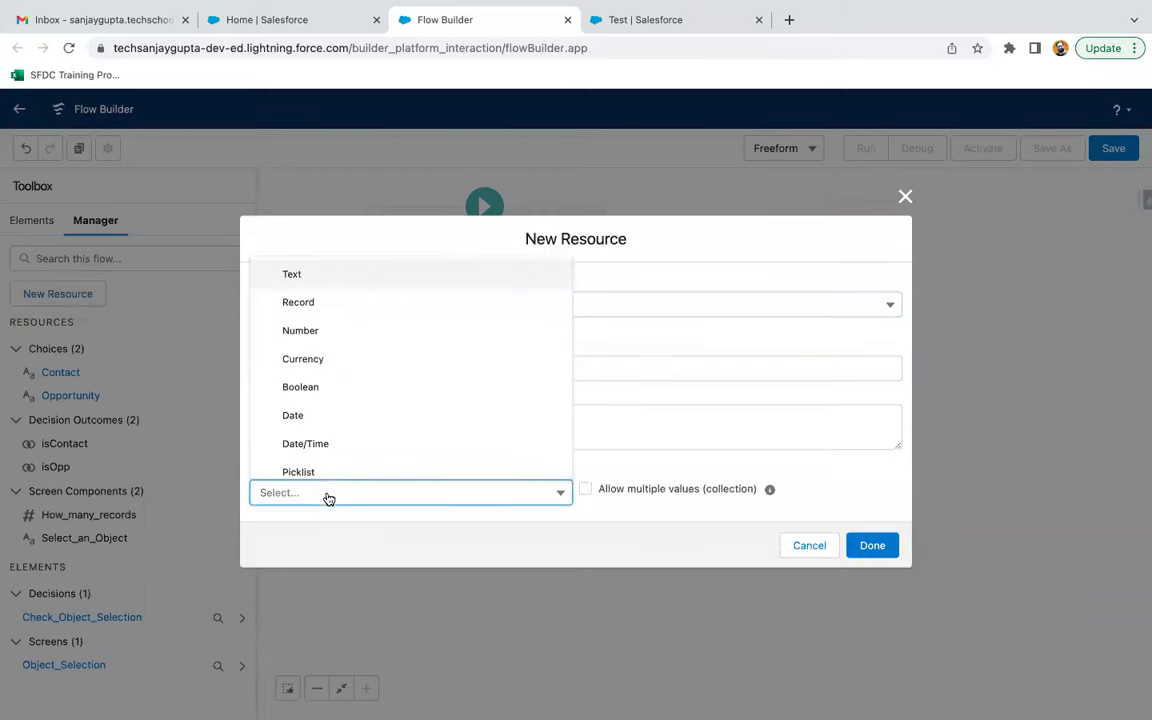
click(316, 338)
click(305, 514)
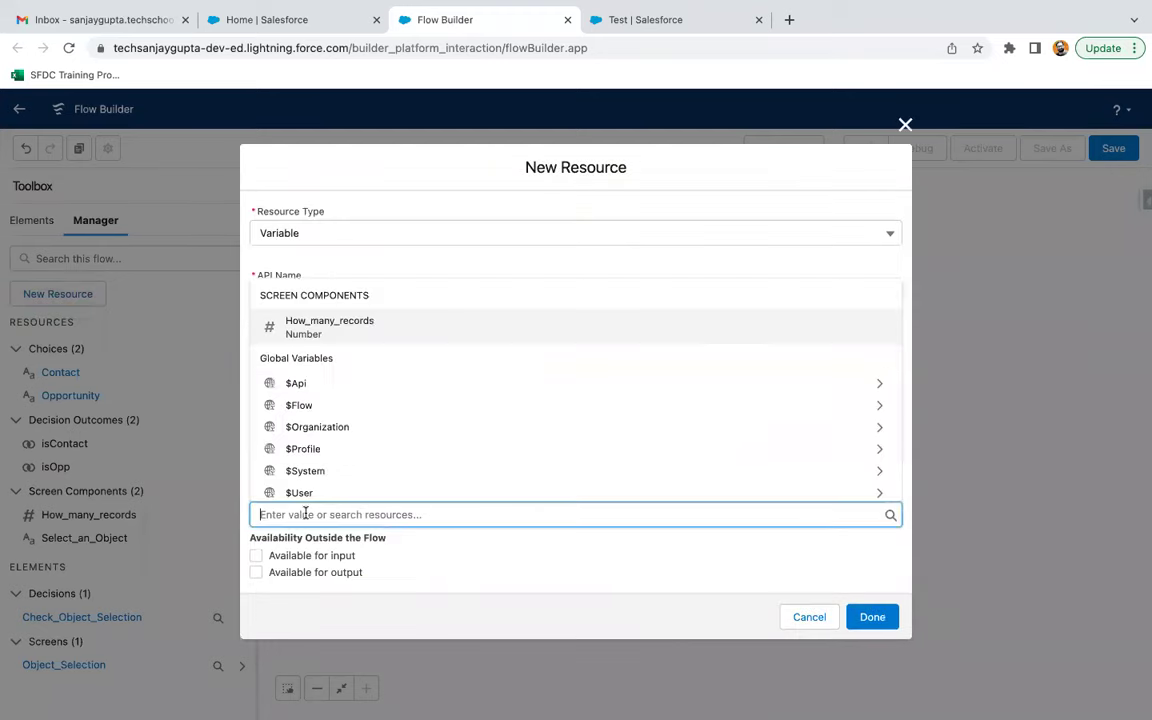
text(1)
click(316, 471)
key(BackSpace)
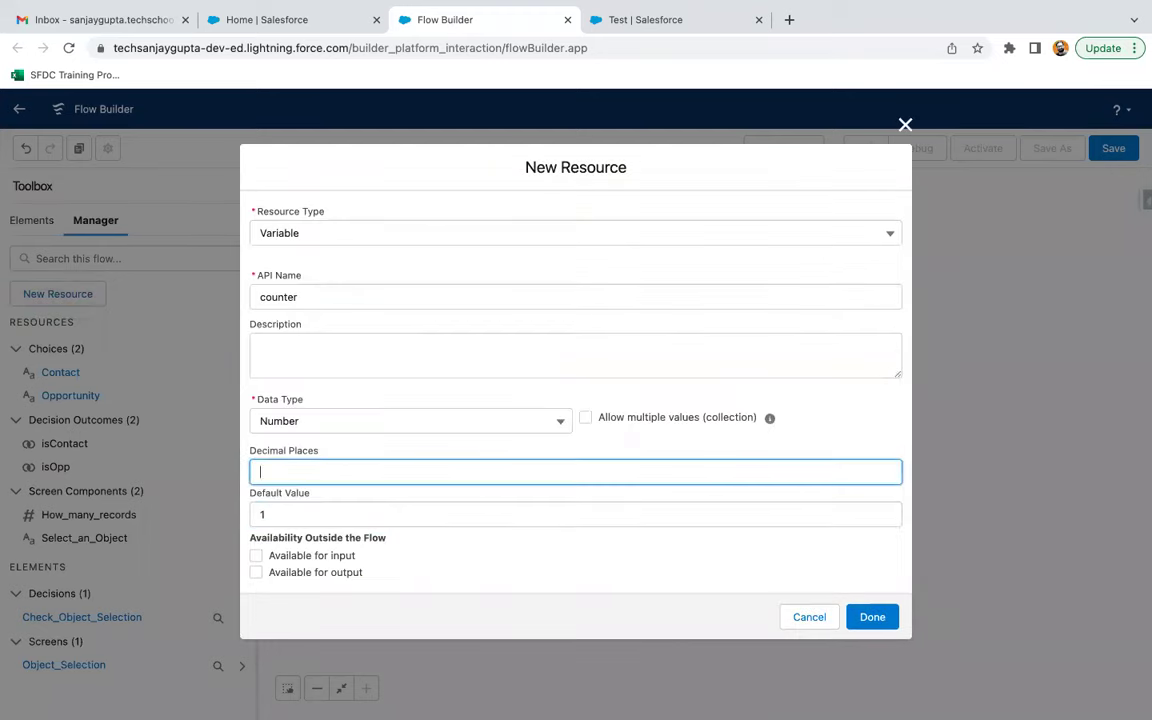
click(423, 552)
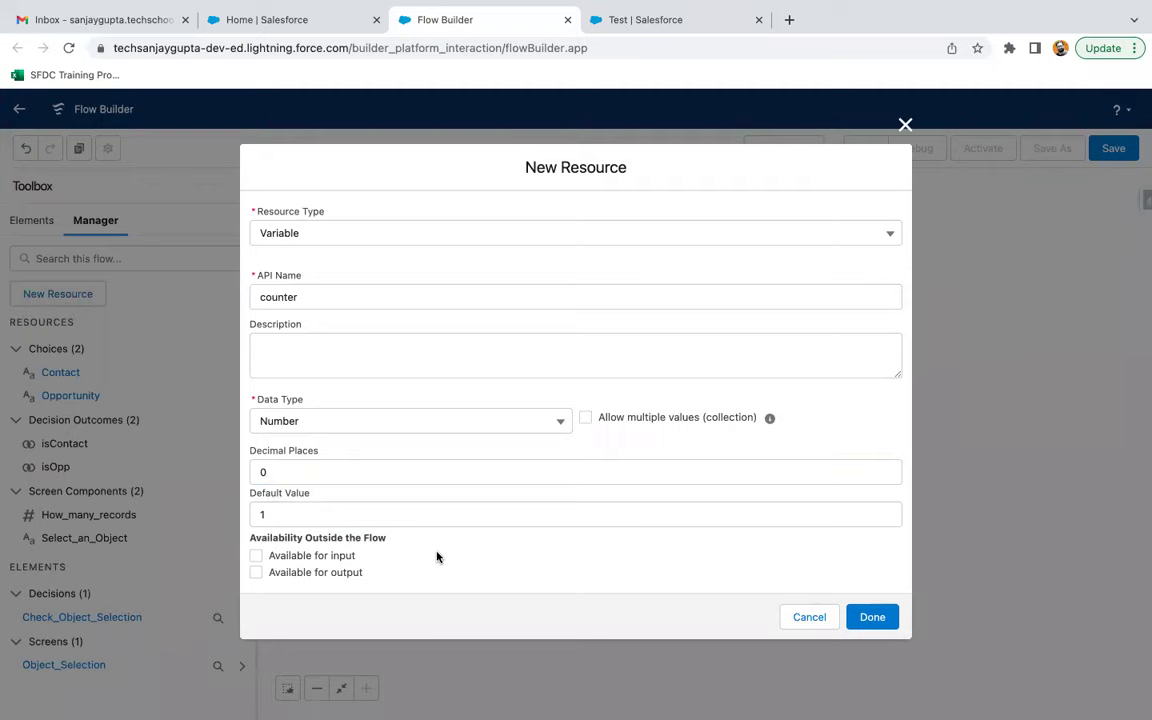
click(872, 617)
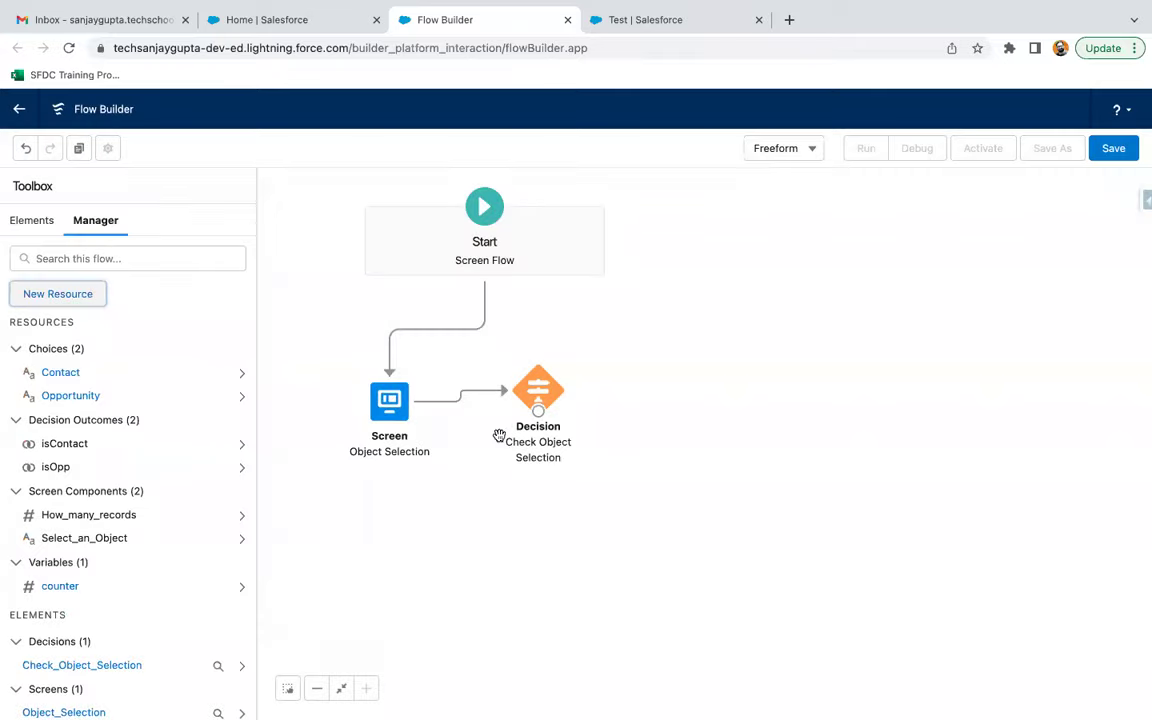
Add a Decision element labelled "check counter" with a first outcome labelled "counter is less then required records"
click(33, 221)
drag(64, 402, 638, 330)
text(check counter)
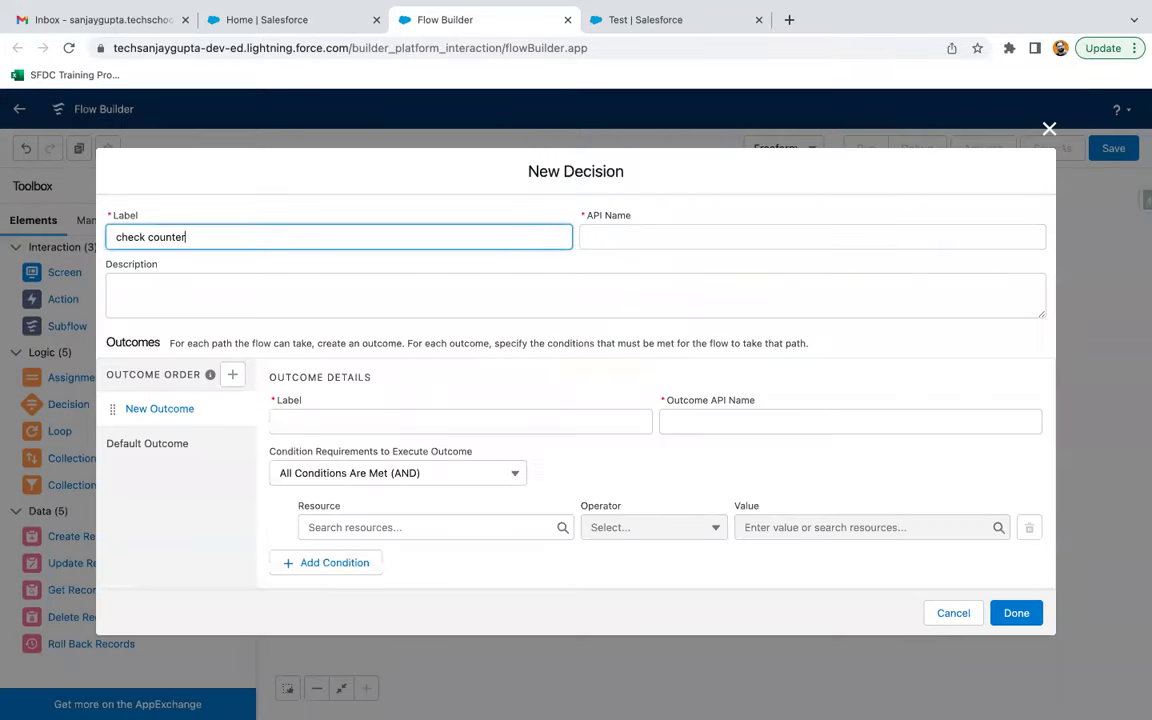
click(322, 421)
text(counter is less)
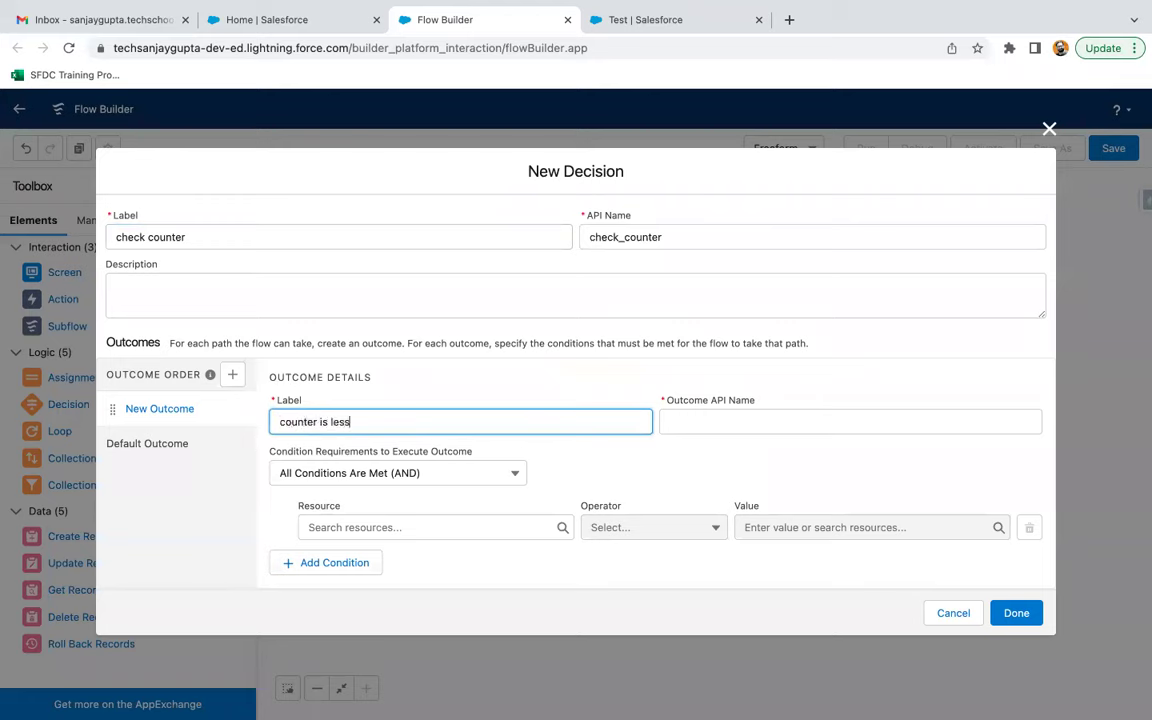
text( then required records)
click(522, 449)
Set the outcome's condition to counter Less Than or Equal How_many_records and save the decision
click(386, 524)
text(counter)
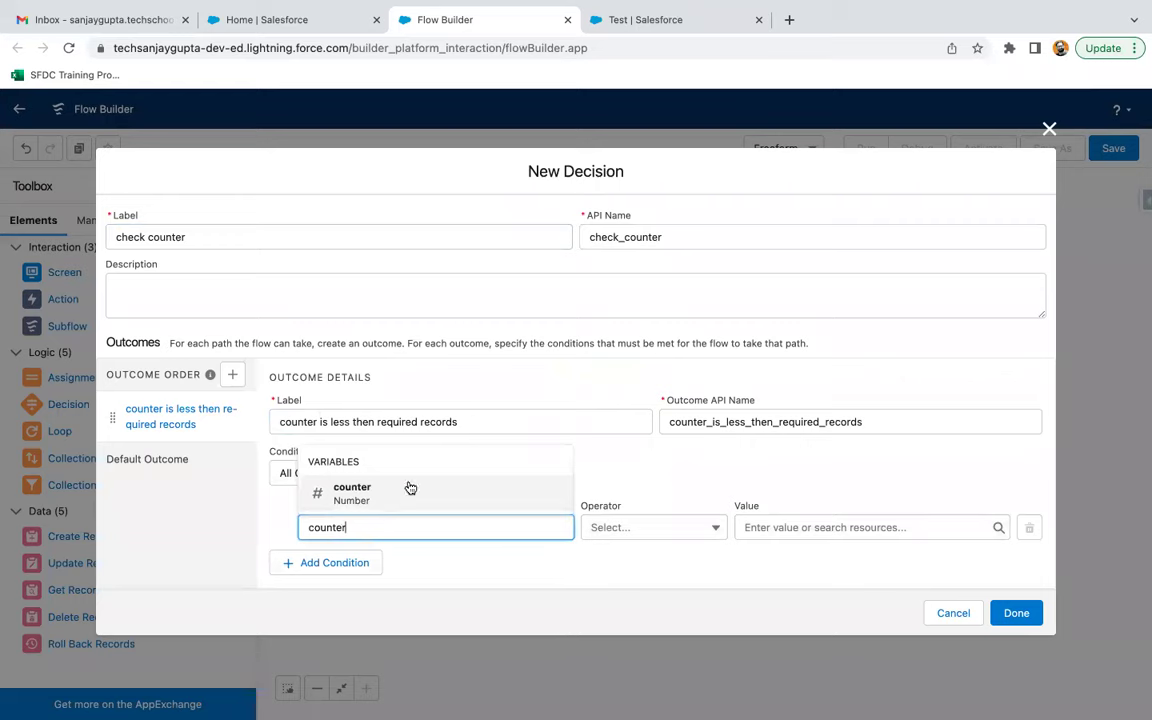
click(406, 487)
click(628, 527)
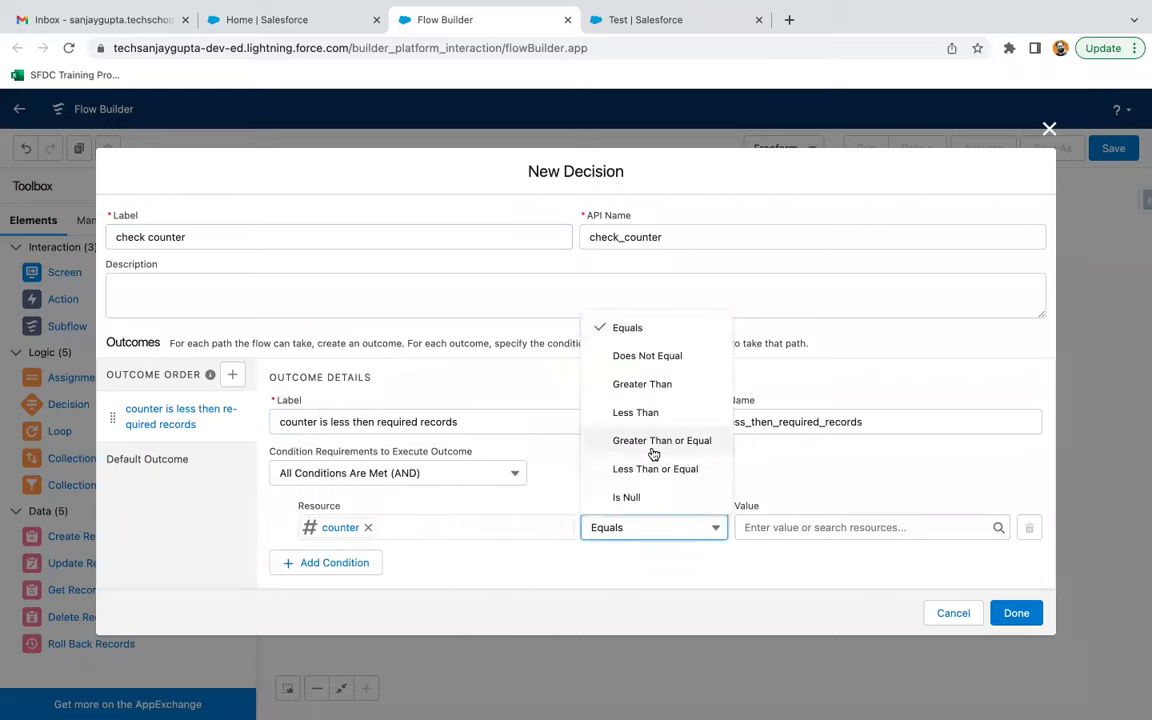
click(653, 469)
click(782, 527)
text(how )
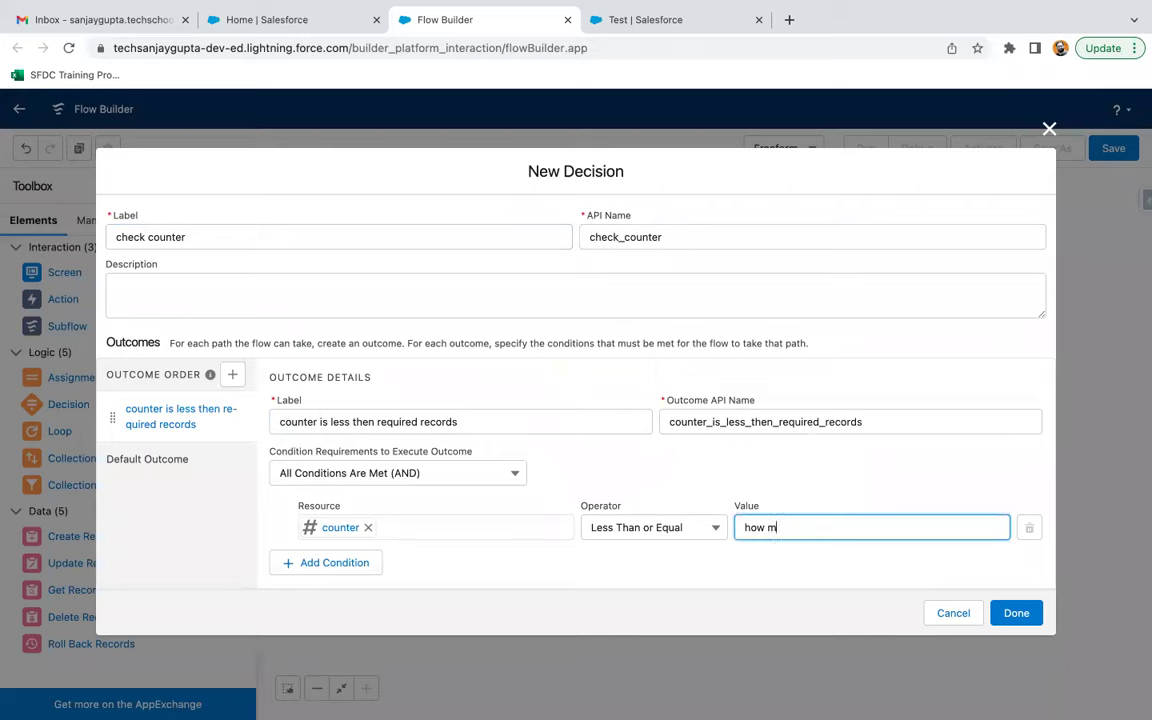
text(m)
key(BackSpace)
key(BackSpace)
key(BackSpace)
click(815, 589)
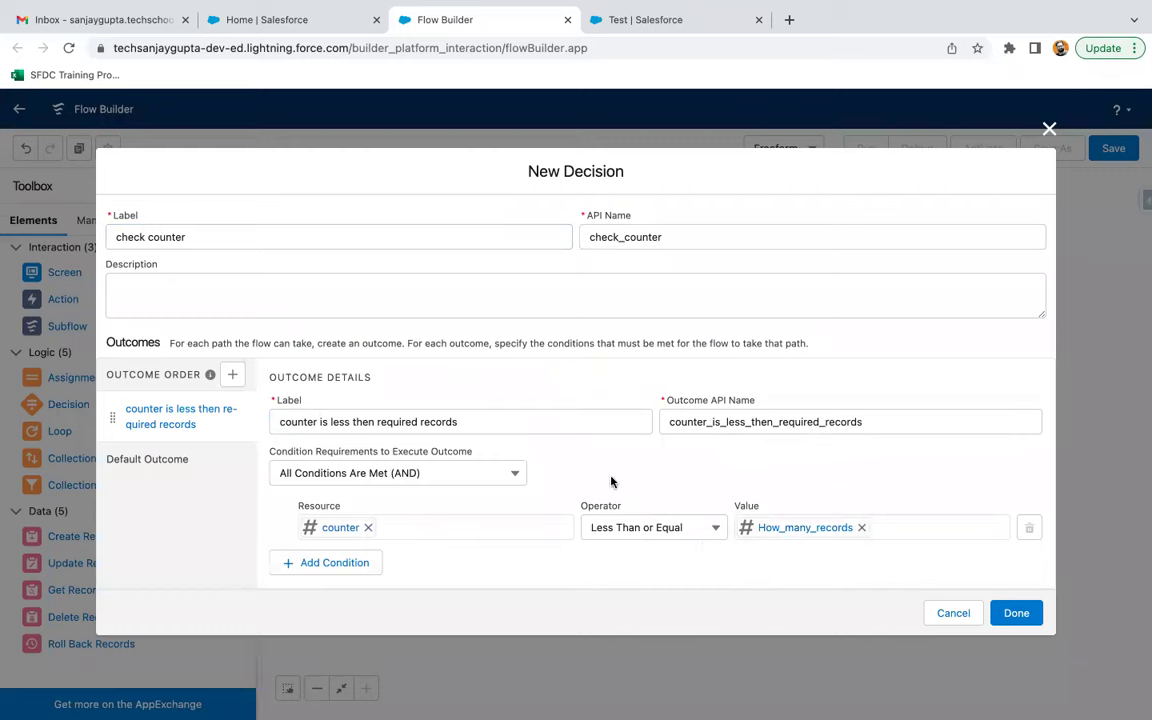
click(1013, 611)
Connect Check Object Selection to the check counter decision using the isContact? outcome, and move check counter slightly higher on the canvas
drag(538, 410, 648, 345)
click(799, 467)
drag(676, 353, 684, 316)
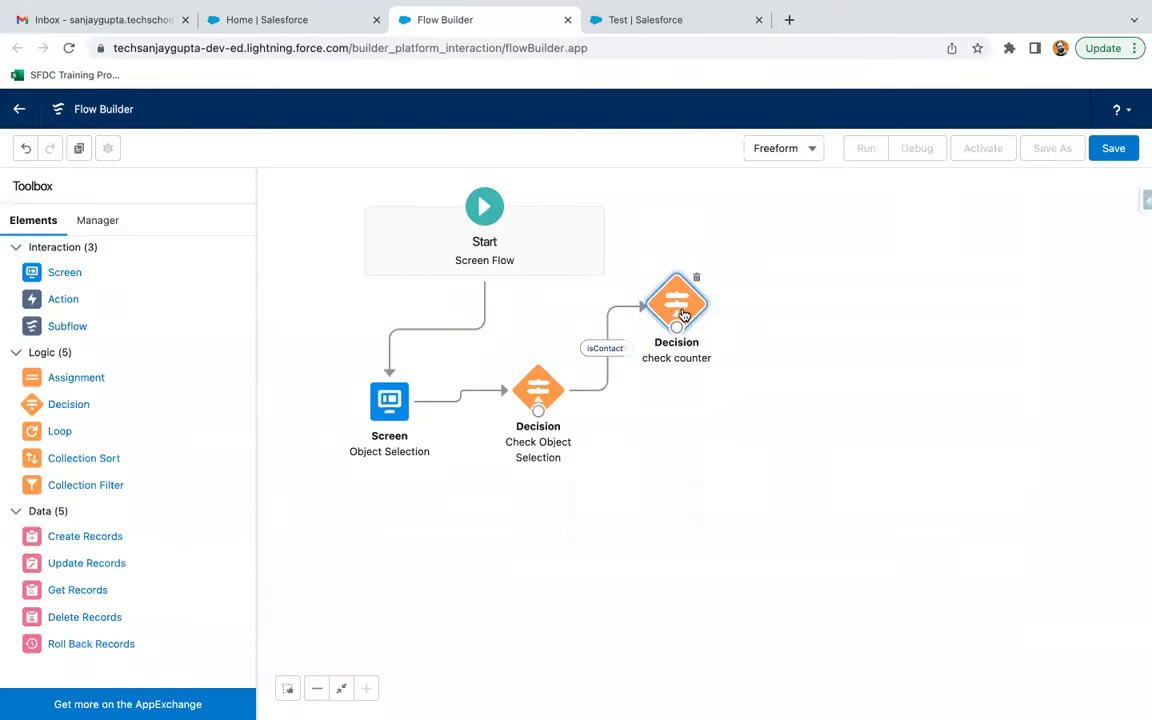
Add a Screen element beside the check counter decision and label it "Contact Information"
drag(77, 281, 777, 298)
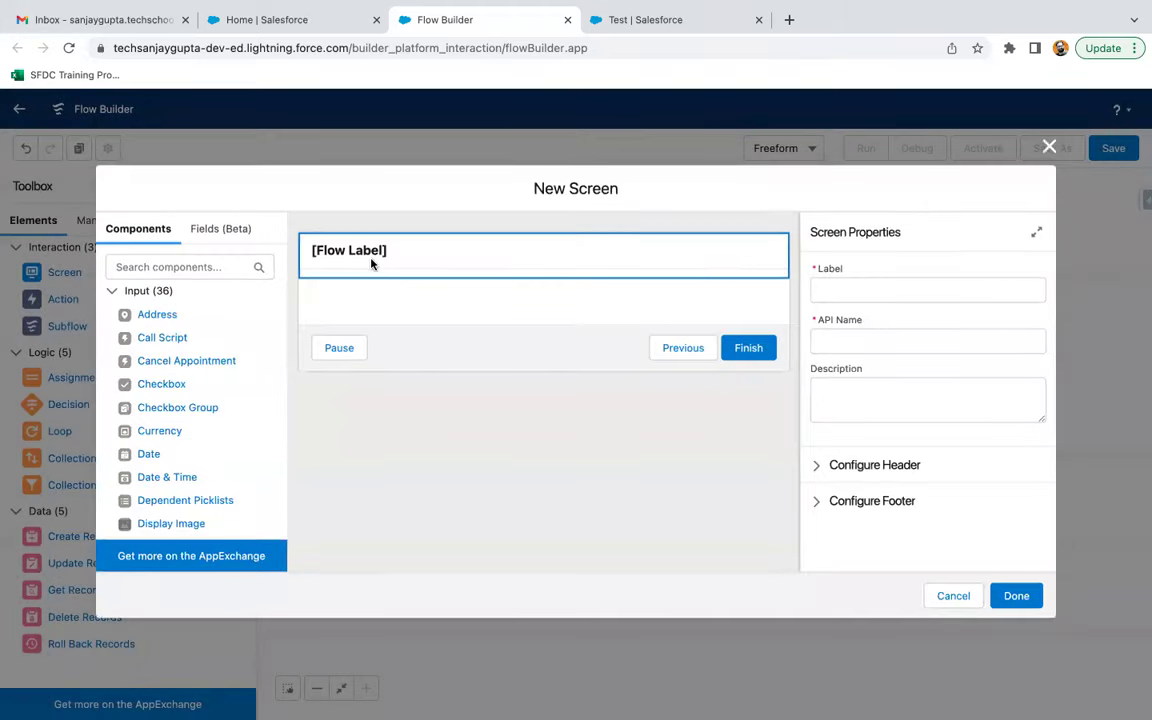
click(816, 288)
text(Contact Inforamti)
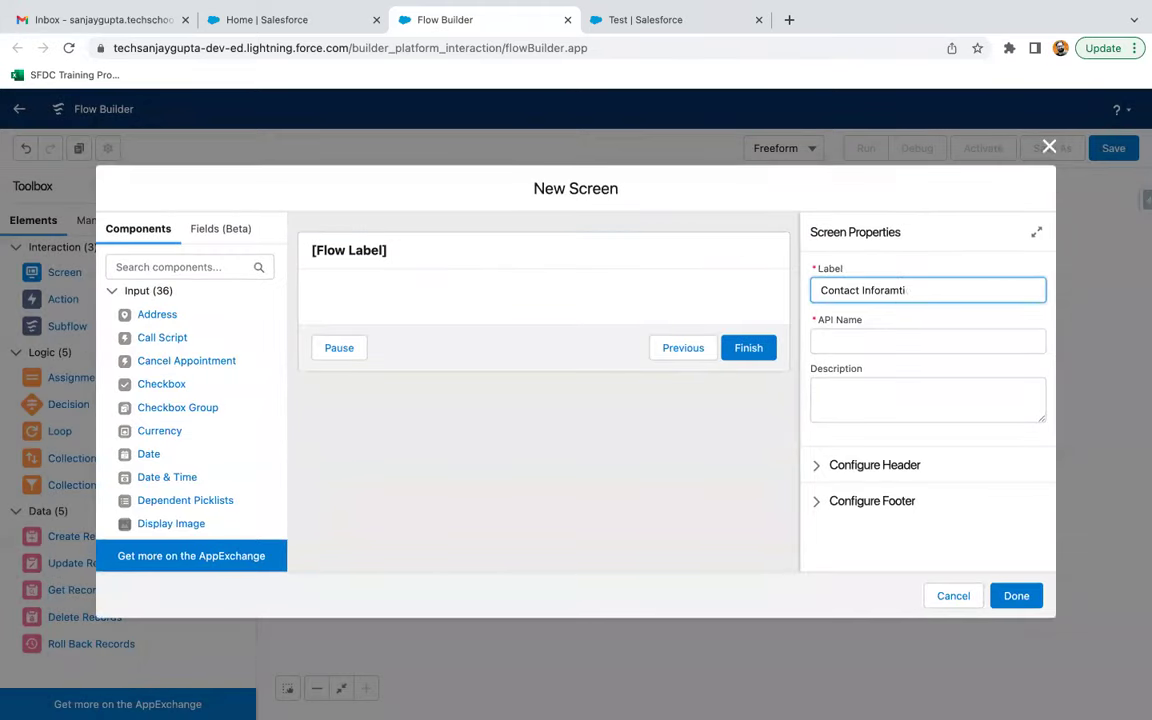
key(BackSpace)
text(matio)
text(on)
click(884, 319)
Add a Text component labelled "First Name" to the Contact Information screen
click(168, 267)
text(text)
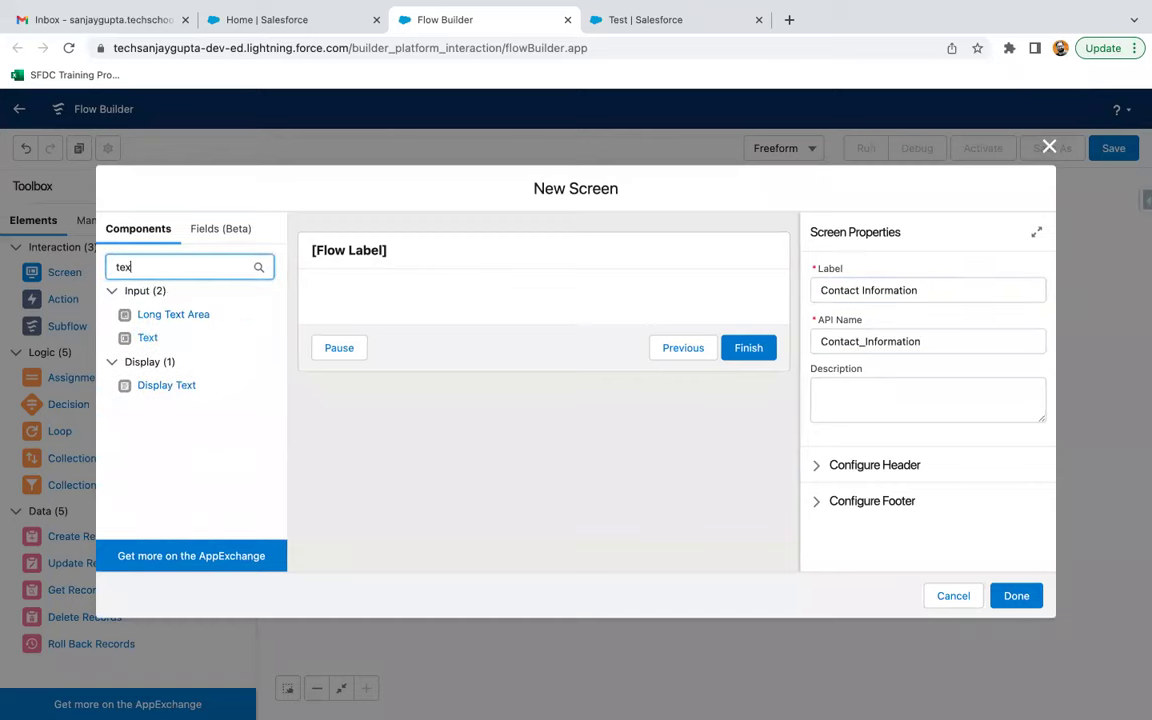
click(155, 340)
click(849, 290)
text(First Name)
click(849, 336)
Add a second Text component labelled "Last Name" and make it required
click(148, 340)
click(866, 289)
text(Last Name)
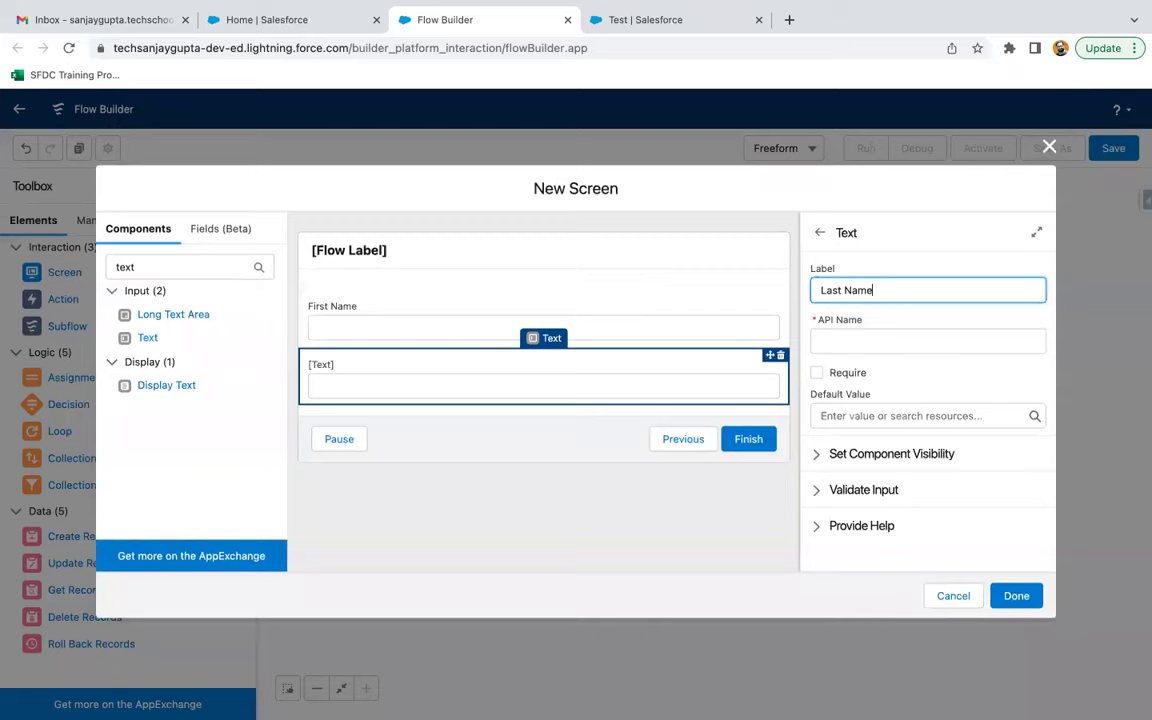
click(866, 332)
click(816, 373)
Save the Contact Information screen and connect check counter to it using the "counter is less then required records" outcome
click(1019, 597)
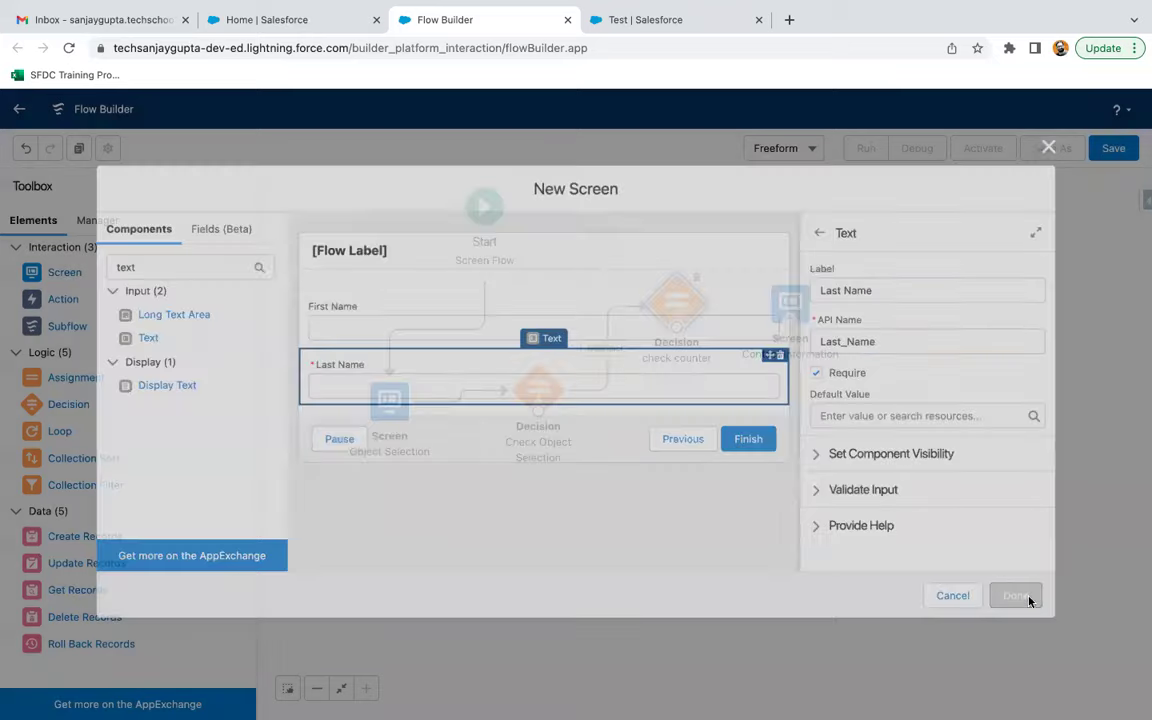
drag(676, 327, 886, 238)
click(794, 468)
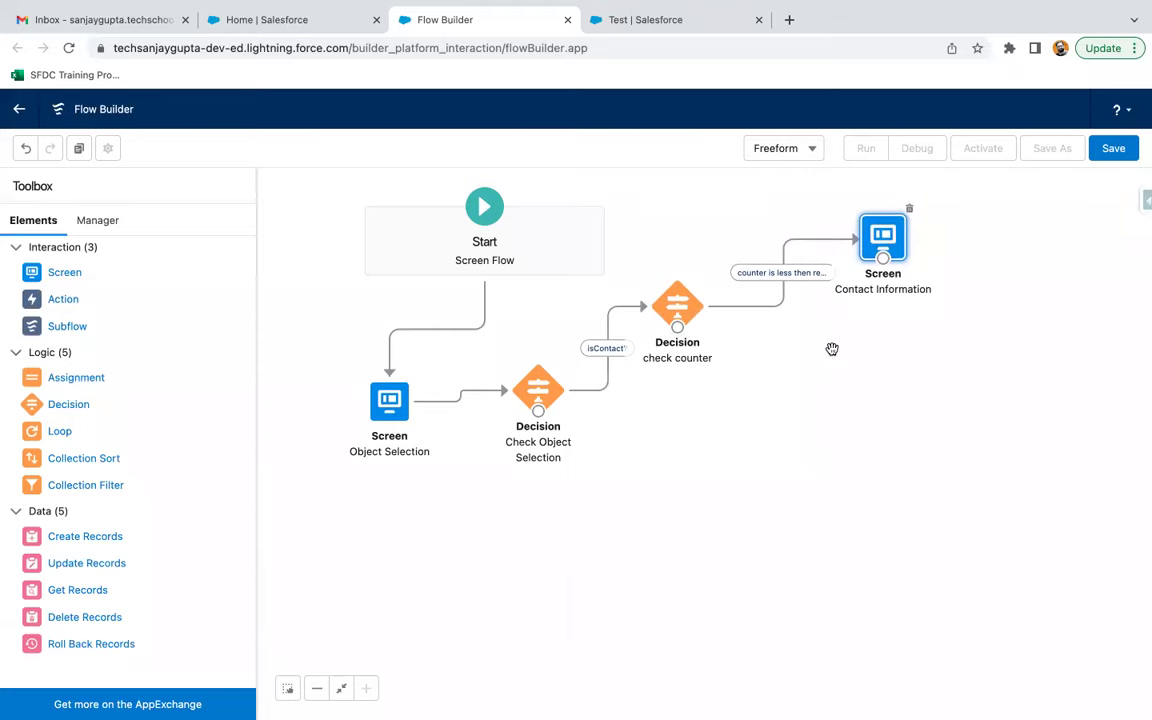
Start a new flow resource of type Variable with the API name contactRecord
click(104, 223)
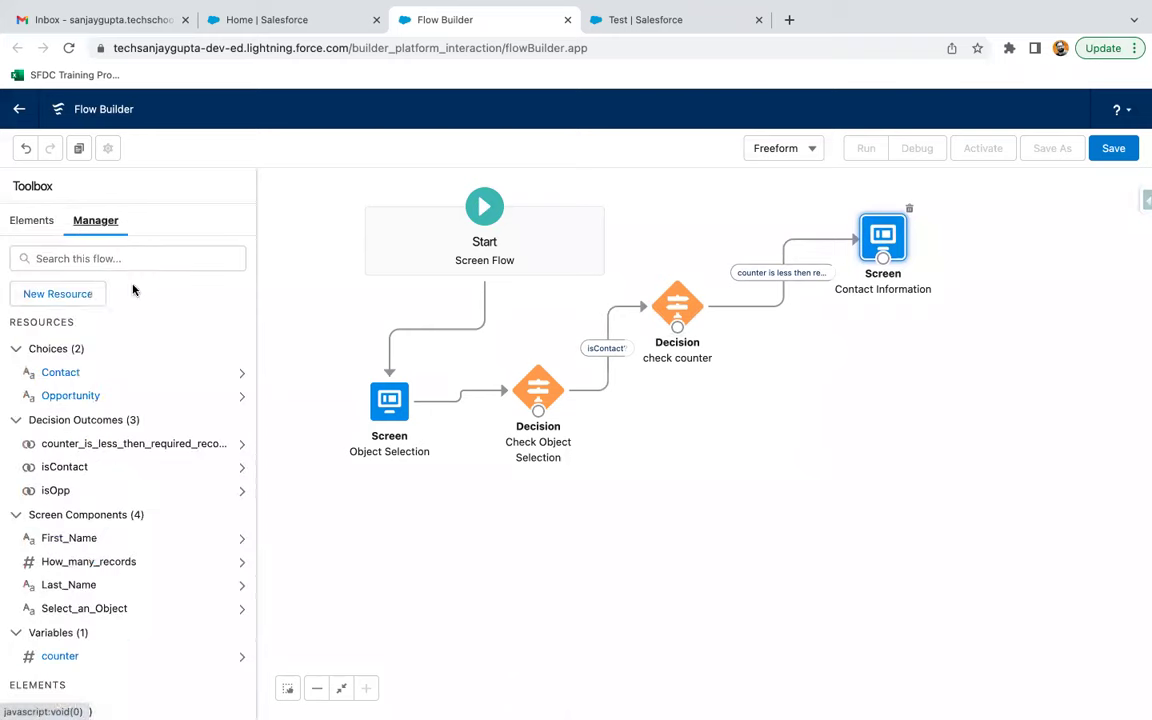
click(87, 300)
click(334, 343)
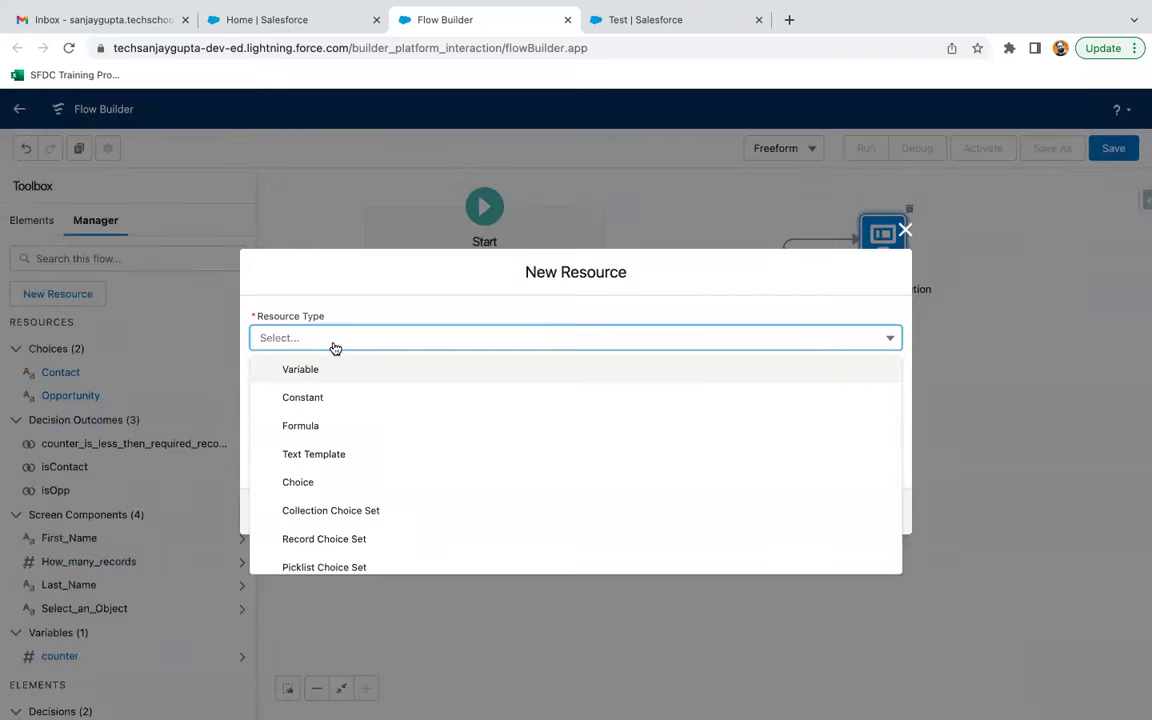
click(330, 372)
click(305, 368)
text(contactRecord)
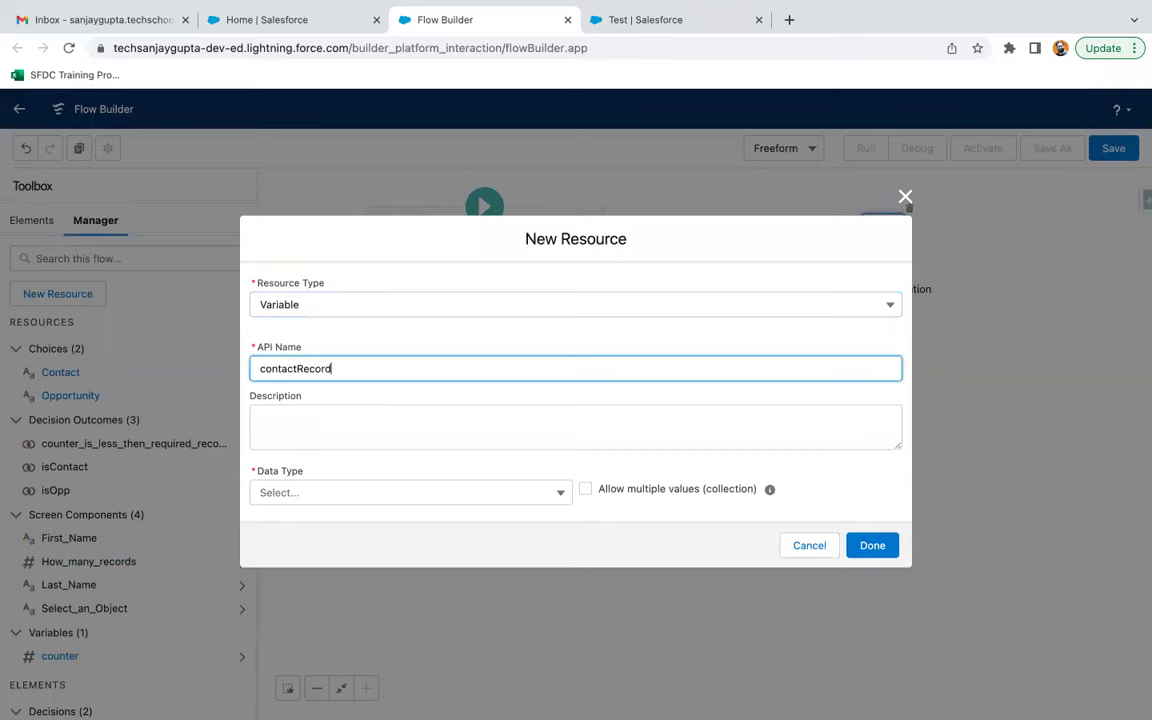
Give contactRecord the Record data type with the Contact object, and save the variable
click(311, 493)
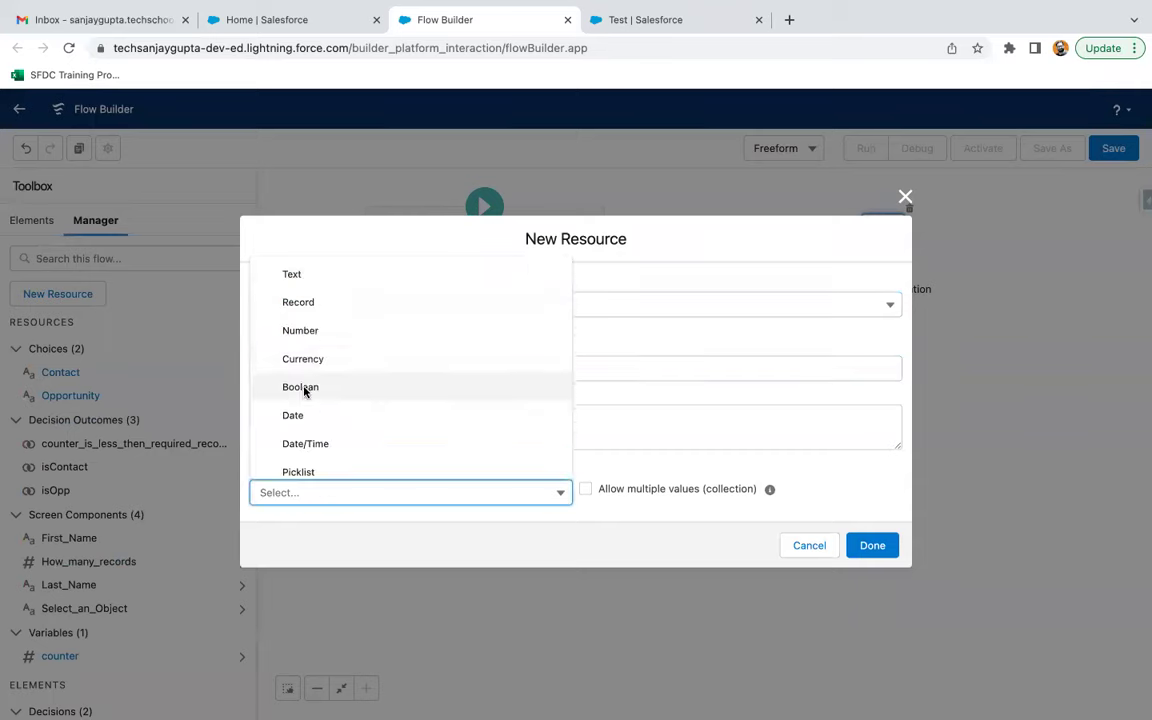
click(316, 302)
click(319, 489)
text(c)
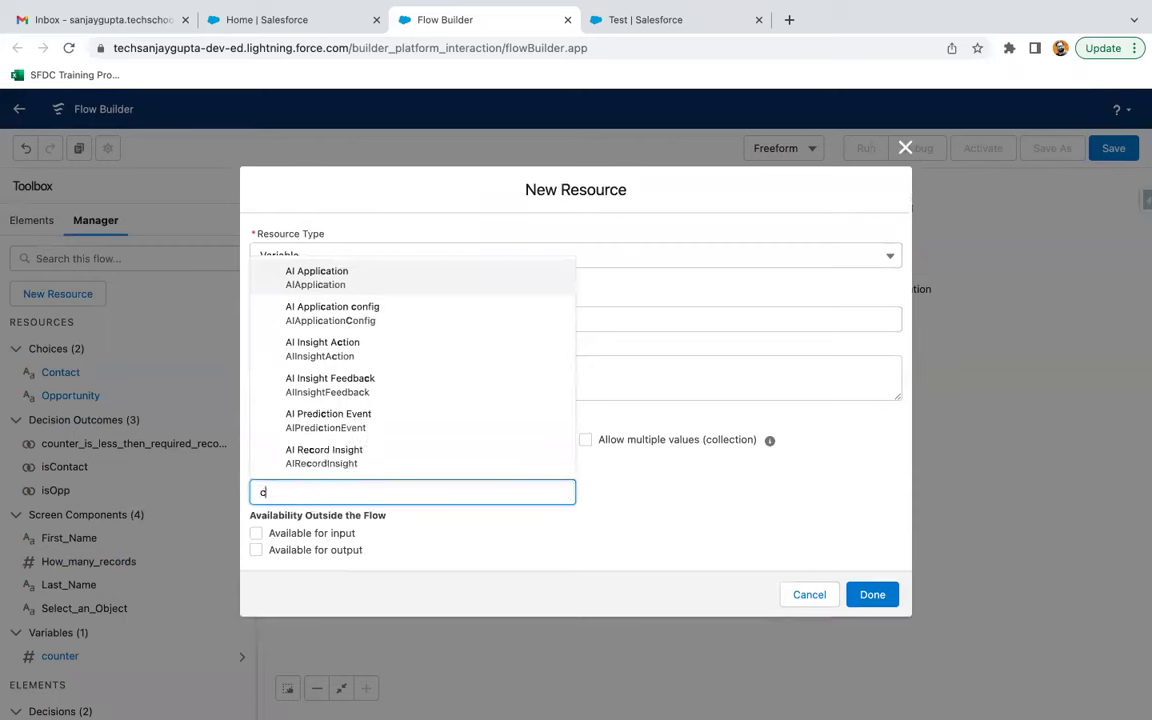
text(ontact)
click(326, 390)
click(645, 511)
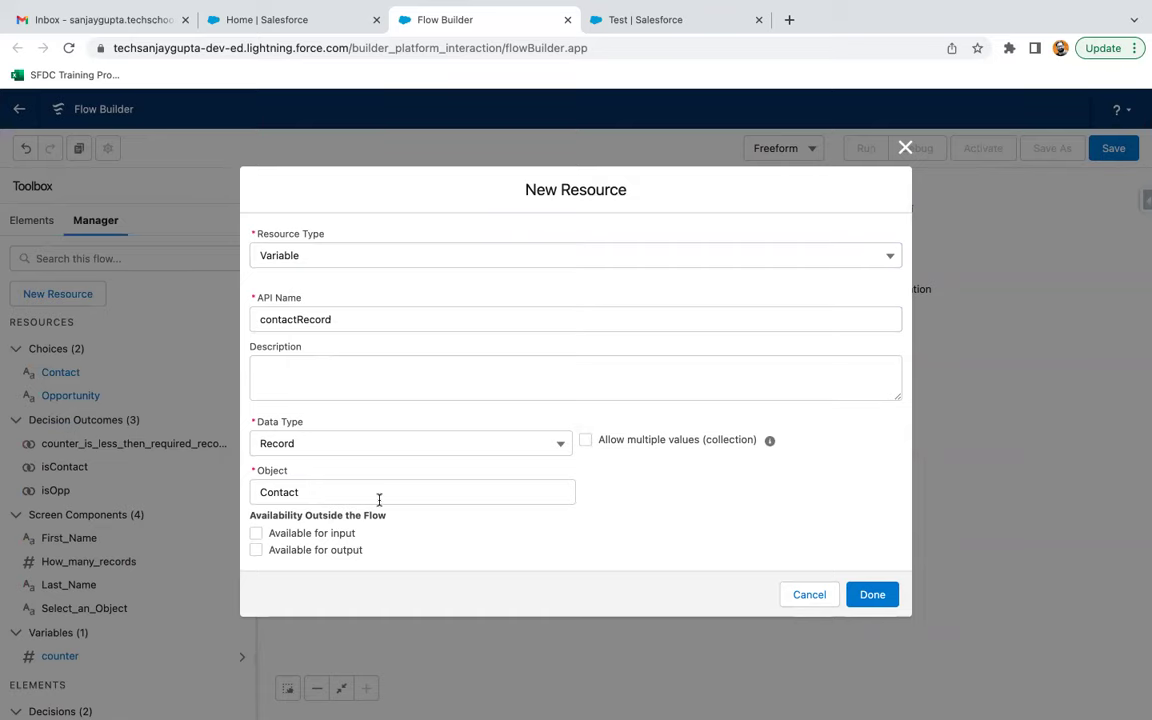
click(874, 594)
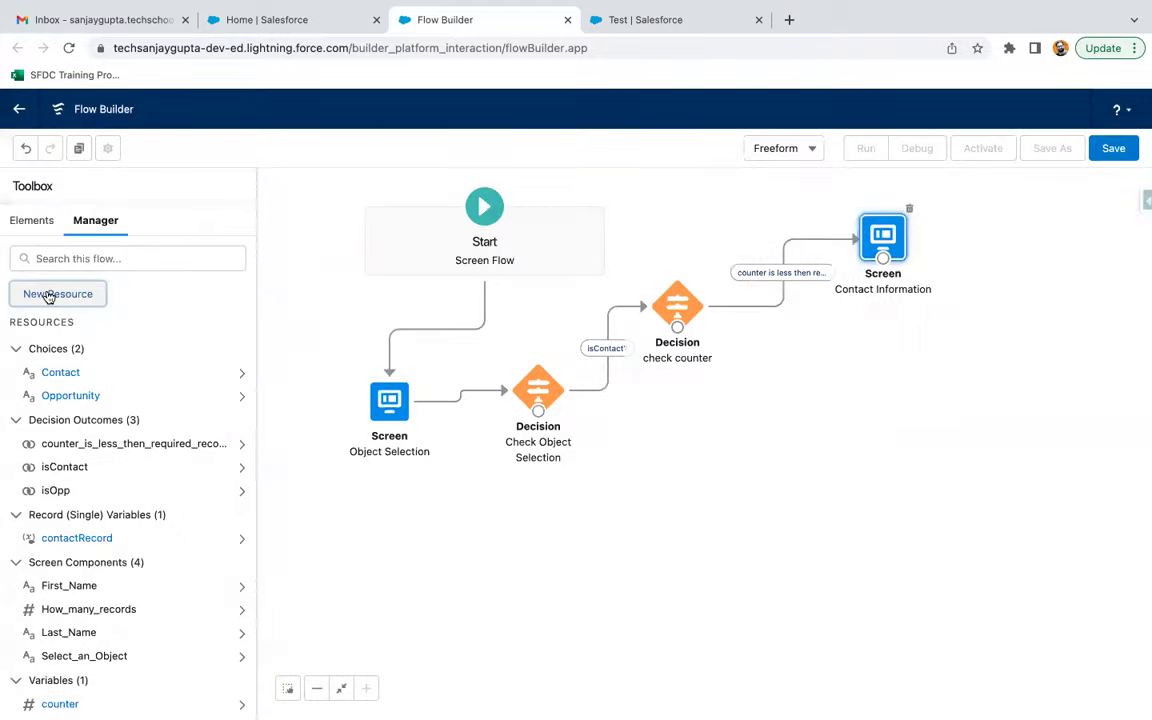
Start another new Variable resource with the API name contactList
click(49, 293)
click(274, 338)
click(290, 368)
click(303, 370)
text(contatL)
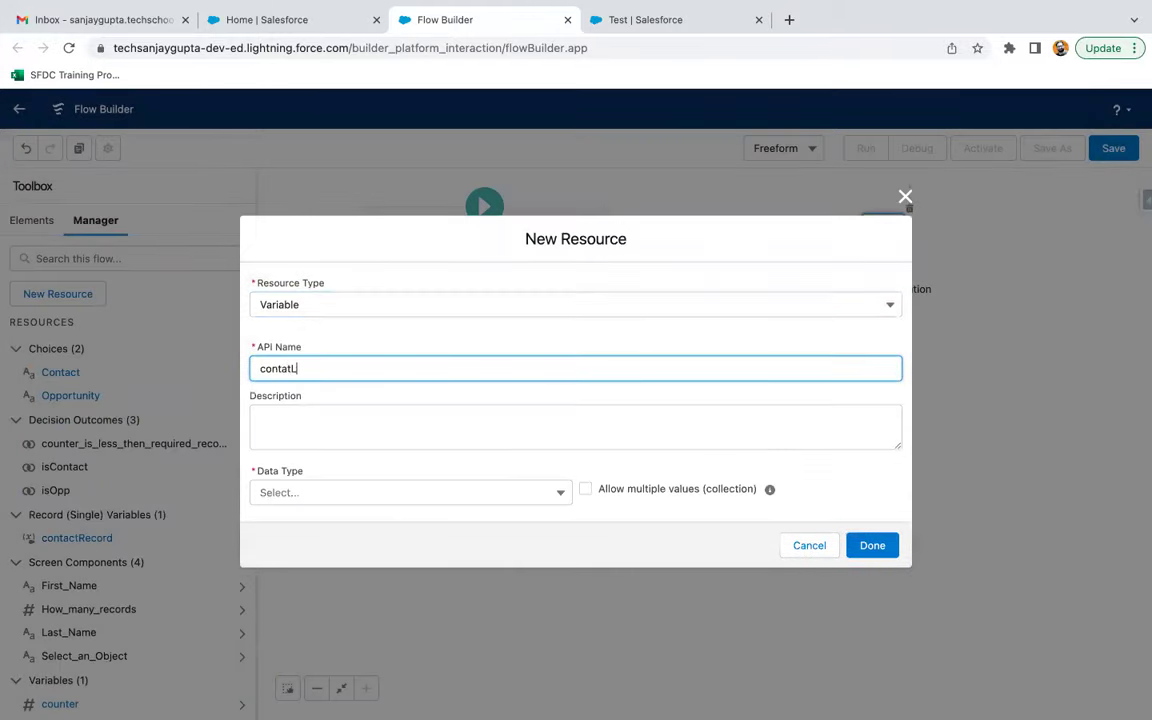
text(Lis)
Make contactList a Record variable for the Contact object that allows multiple values, and save it
click(286, 494)
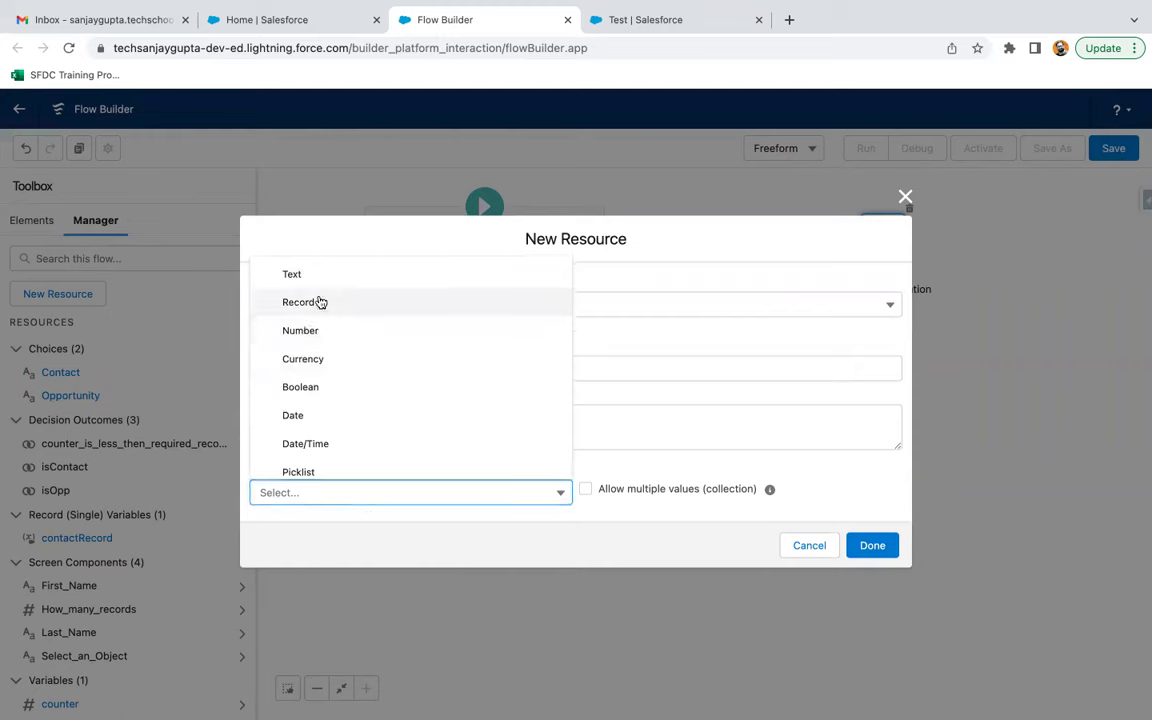
click(321, 301)
click(327, 488)
text(contact)
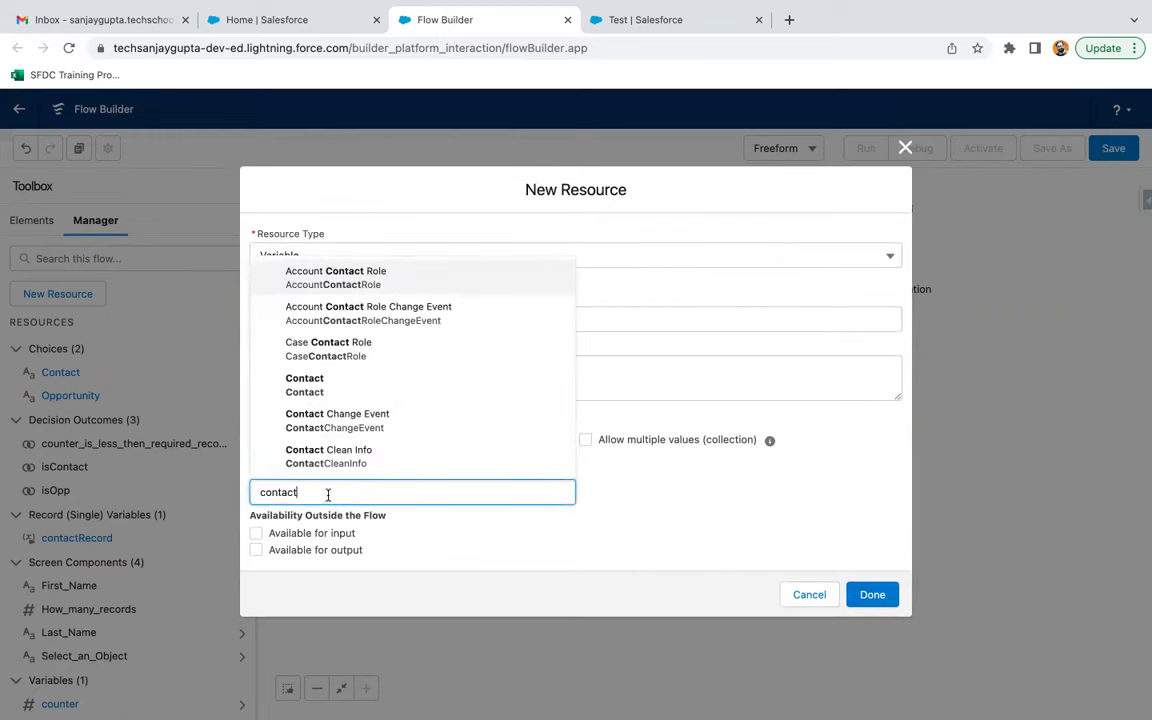
click(359, 391)
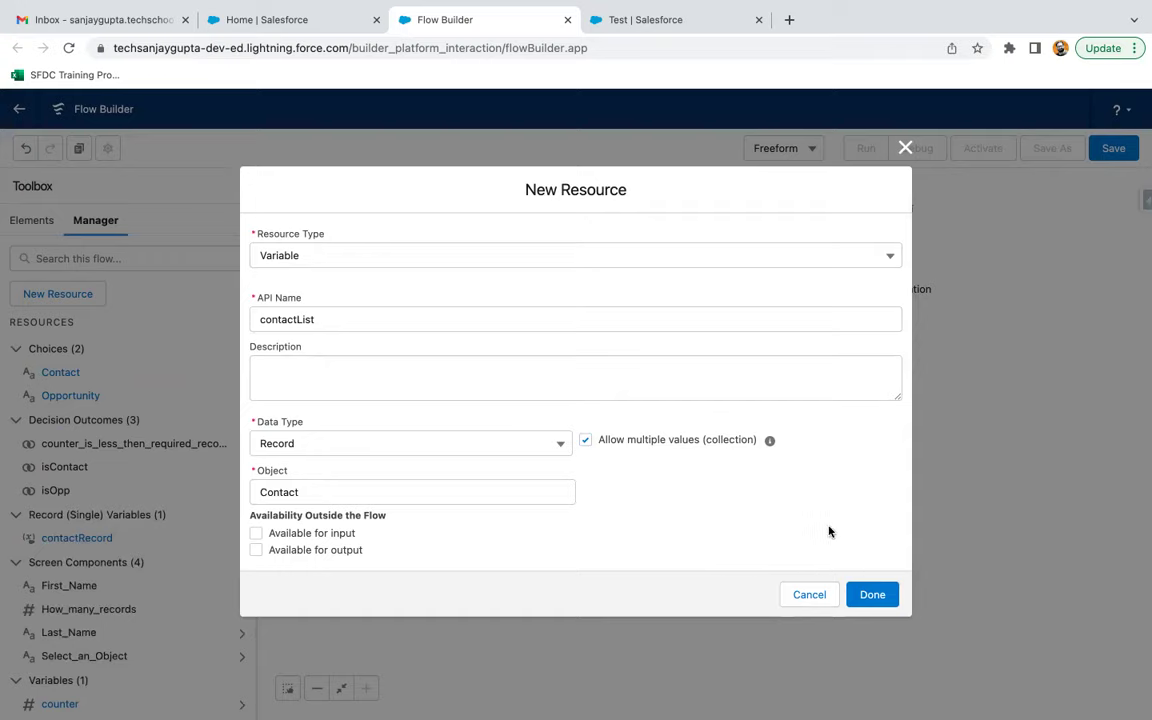
click(878, 603)
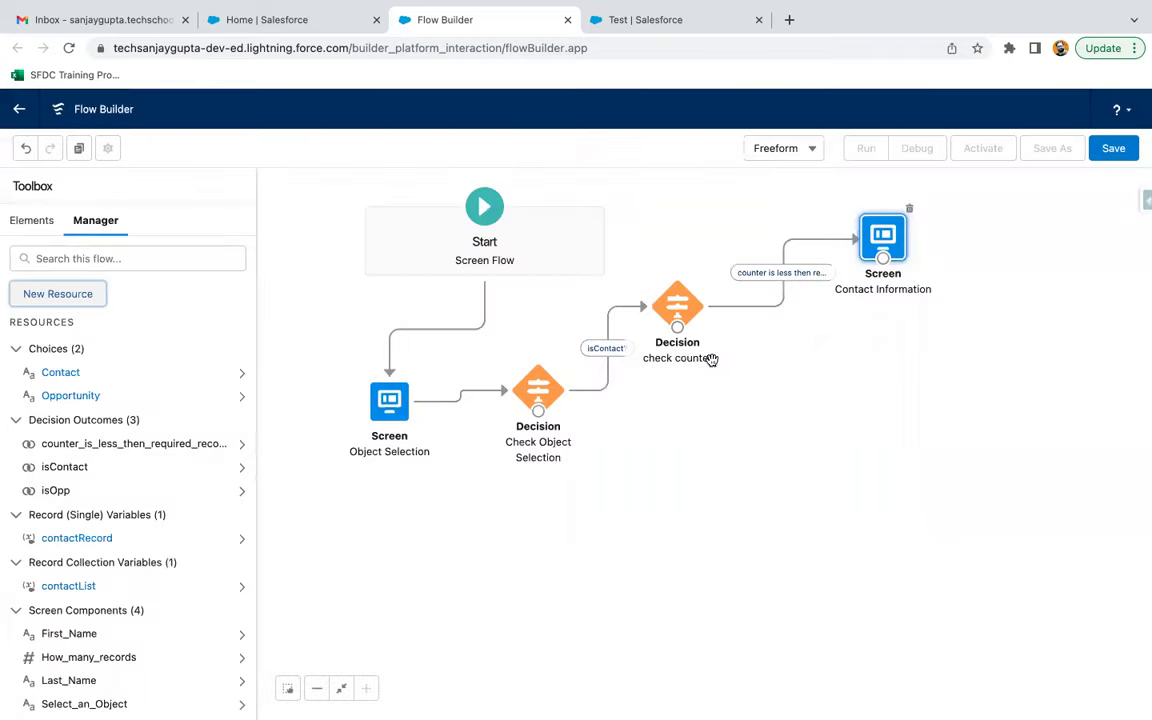
Add an Assignment element to the lower right of the Contact Information screen and label it "Assign Contact Information"
click(34, 222)
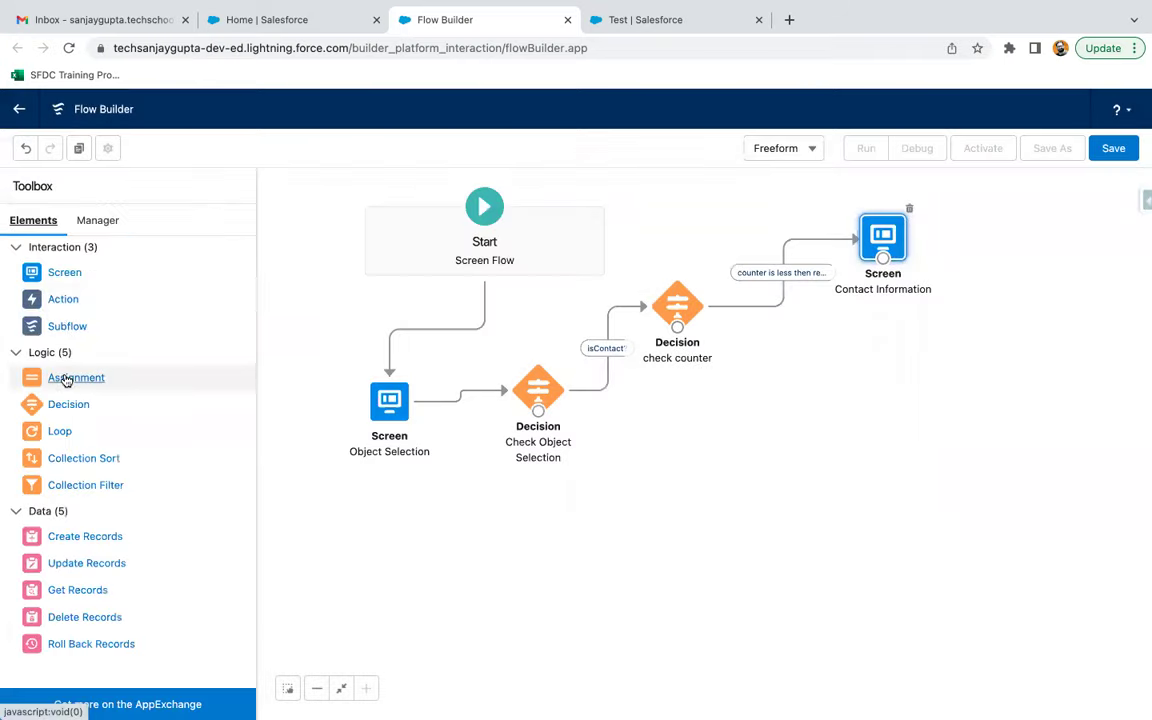
drag(68, 381, 886, 316)
drag(970, 318, 972, 334)
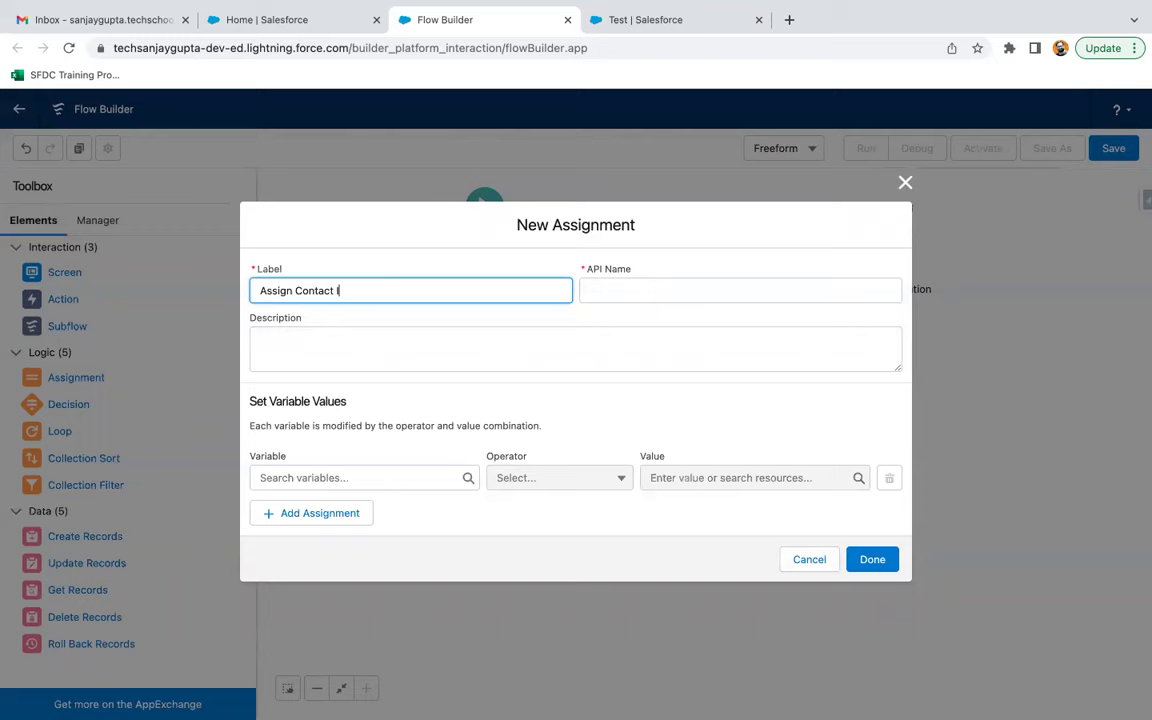
text(Assign Contact Information)
click(510, 354)
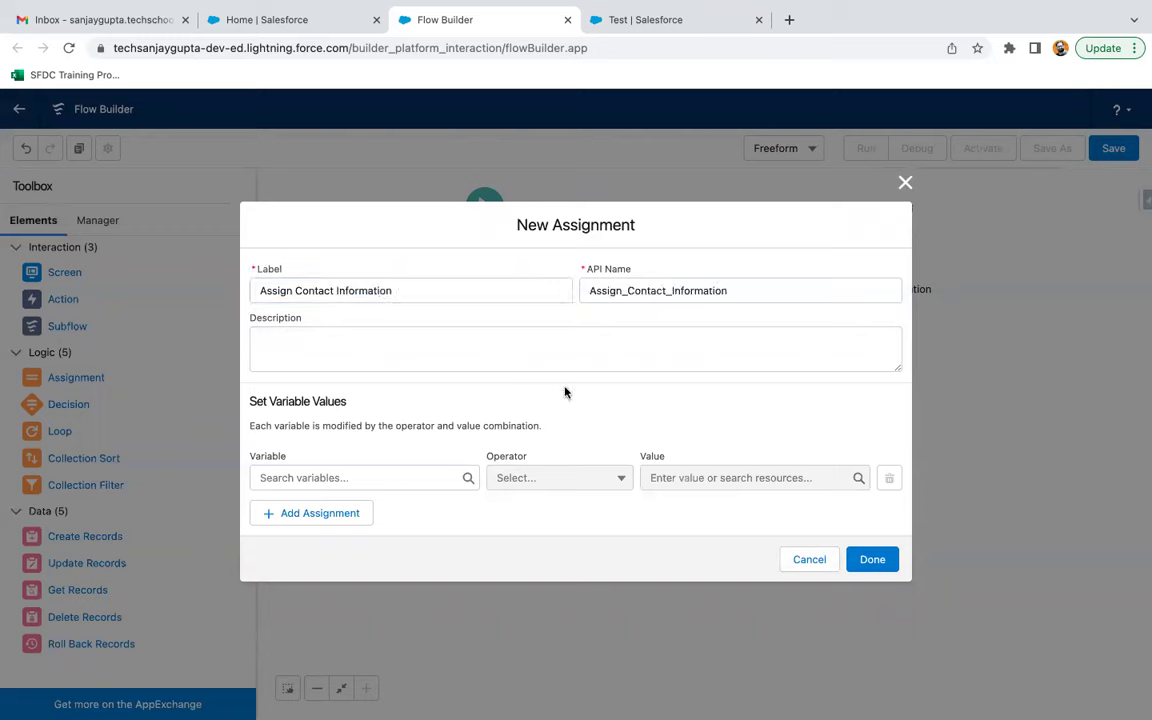
Set contactRecord's First Name equal to the First_Name screen component in the assignment
click(345, 476)
text(contact)
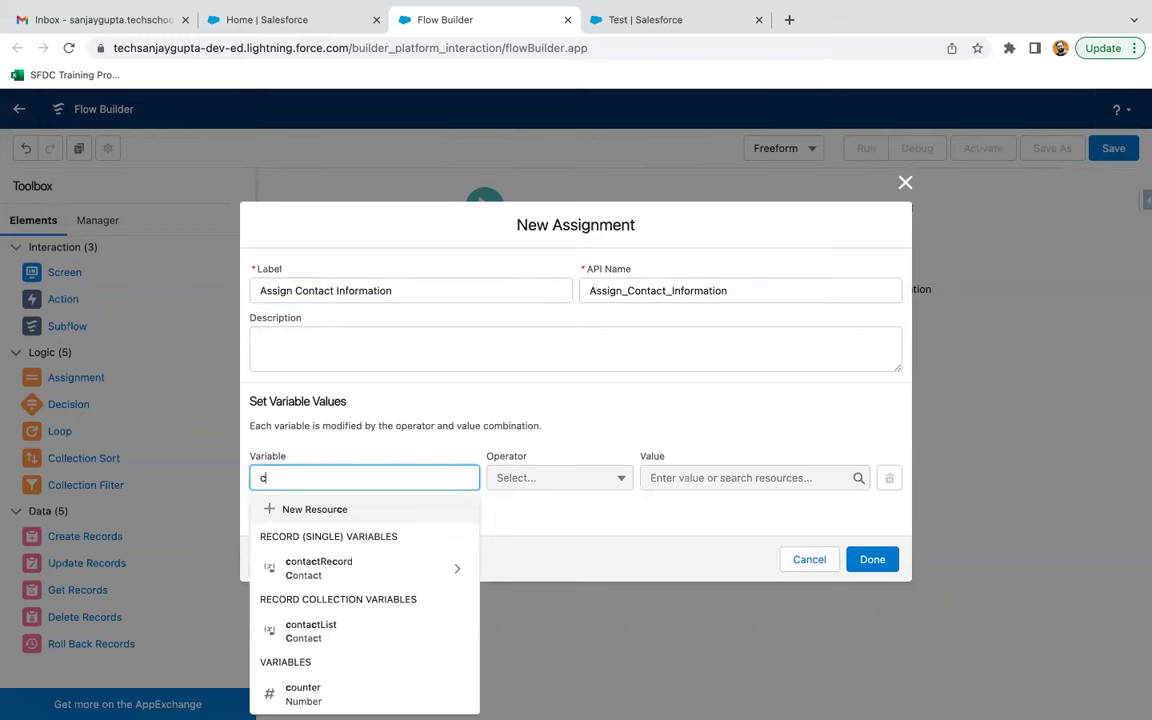
click(308, 543)
text(first)
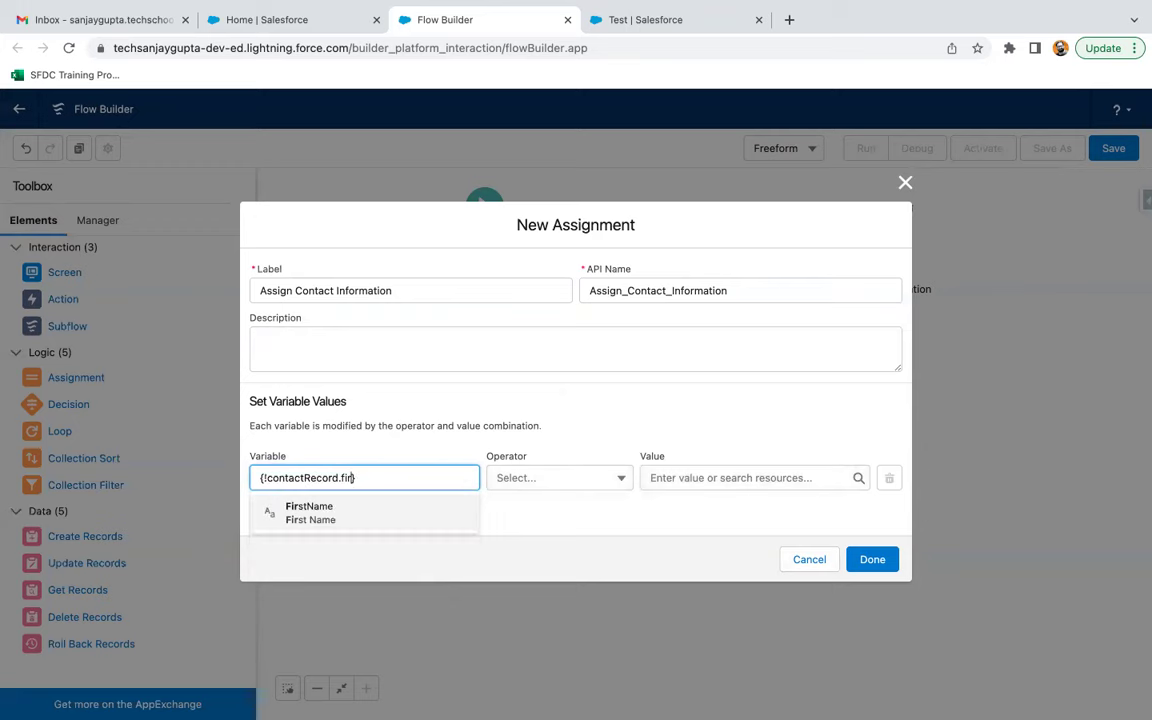
click(324, 525)
click(685, 472)
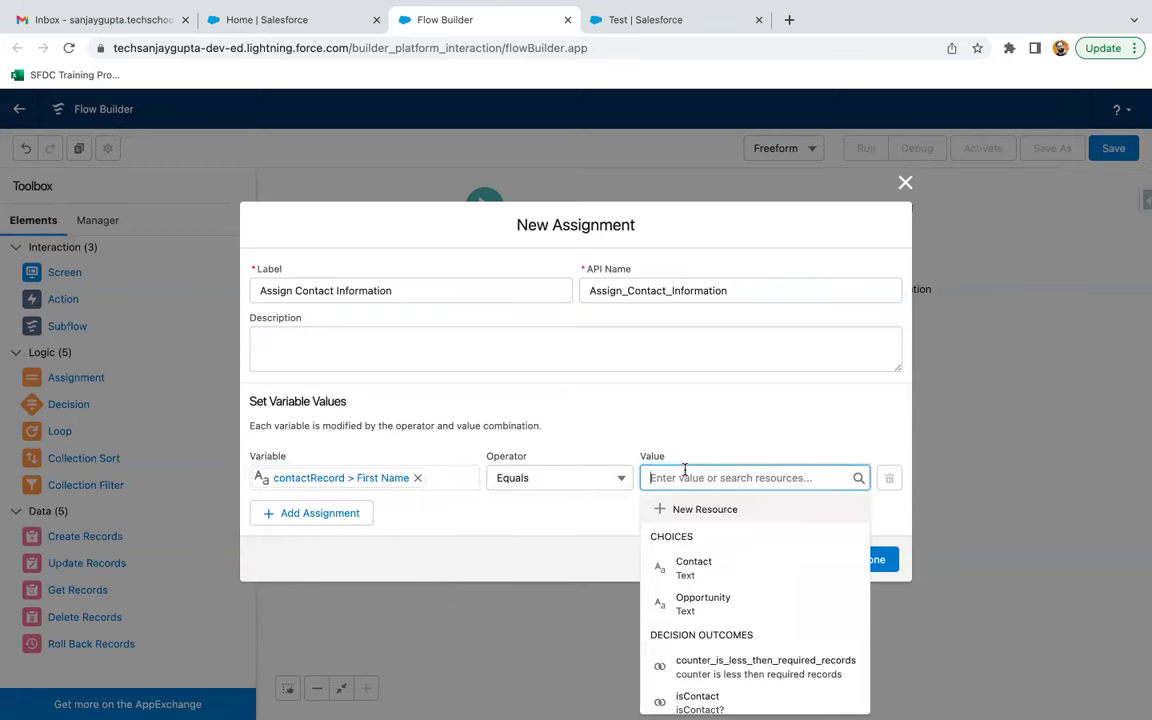
text(first)
click(695, 538)
Add a second assignment row setting contactRecord's Last Name equal to the Last_Name screen component
click(338, 515)
click(355, 503)
text(contact)
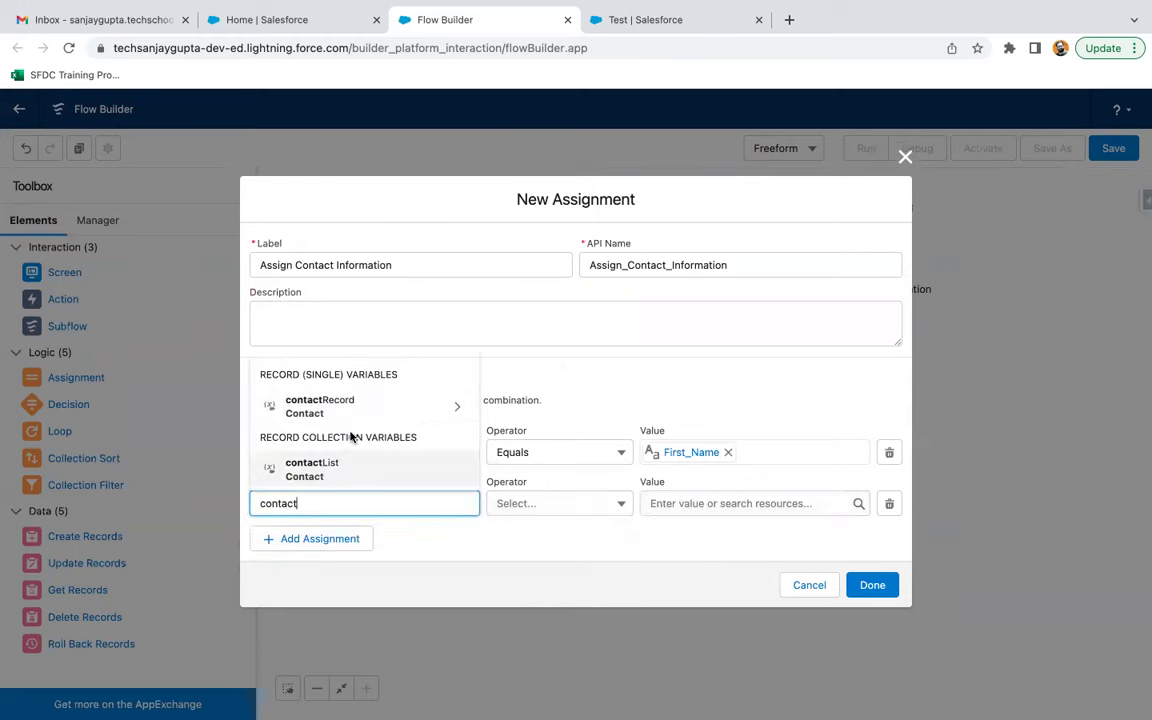
click(355, 408)
text(last)
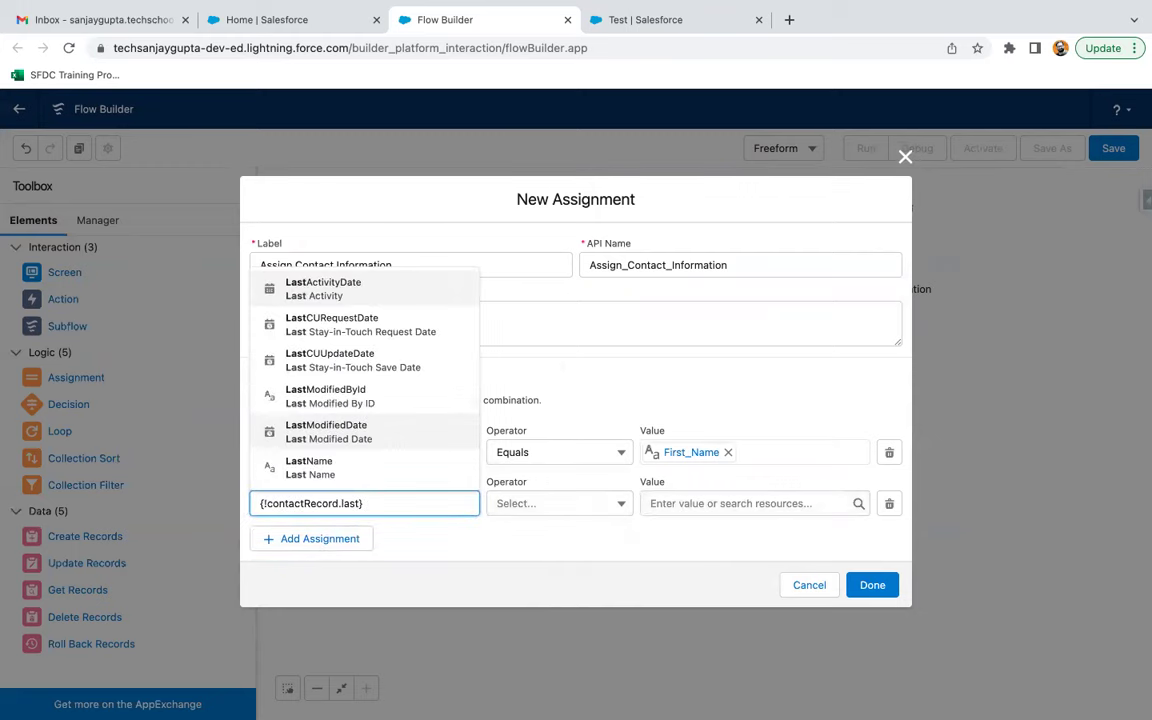
text(na)
click(355, 468)
click(690, 500)
text(lats)
key(BackSpace)
text(stn)
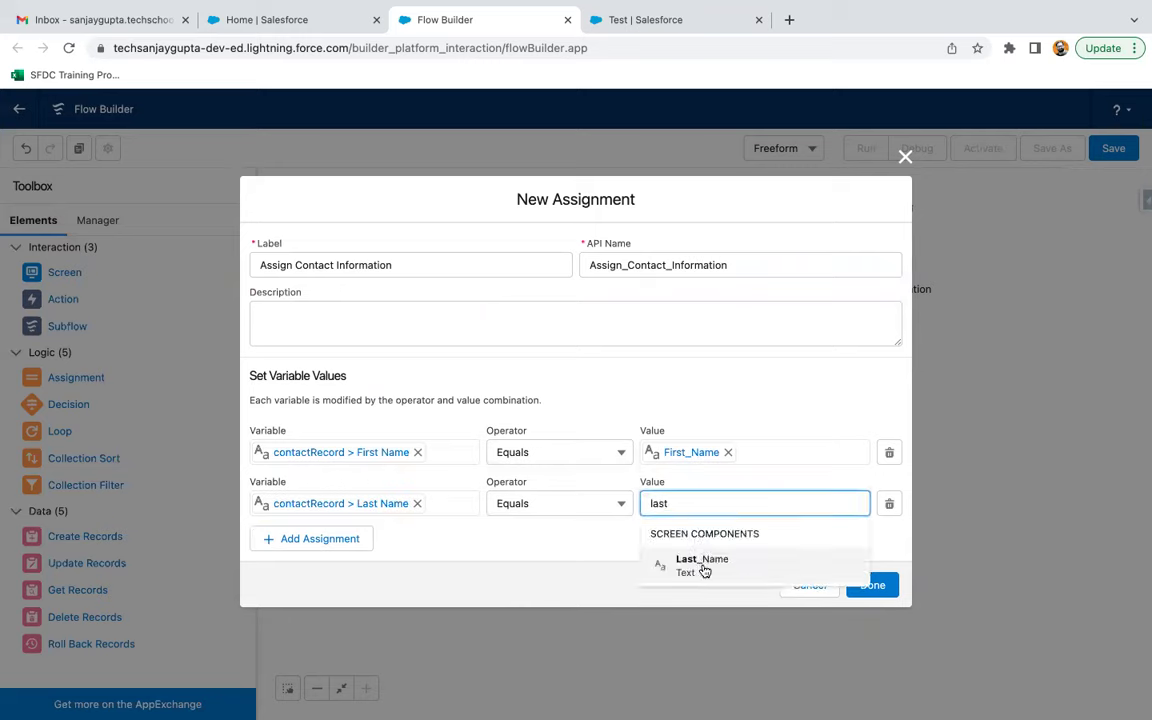
click(699, 566)
Save the Assign Contact Information element and connect the Contact Information screen to it
click(872, 585)
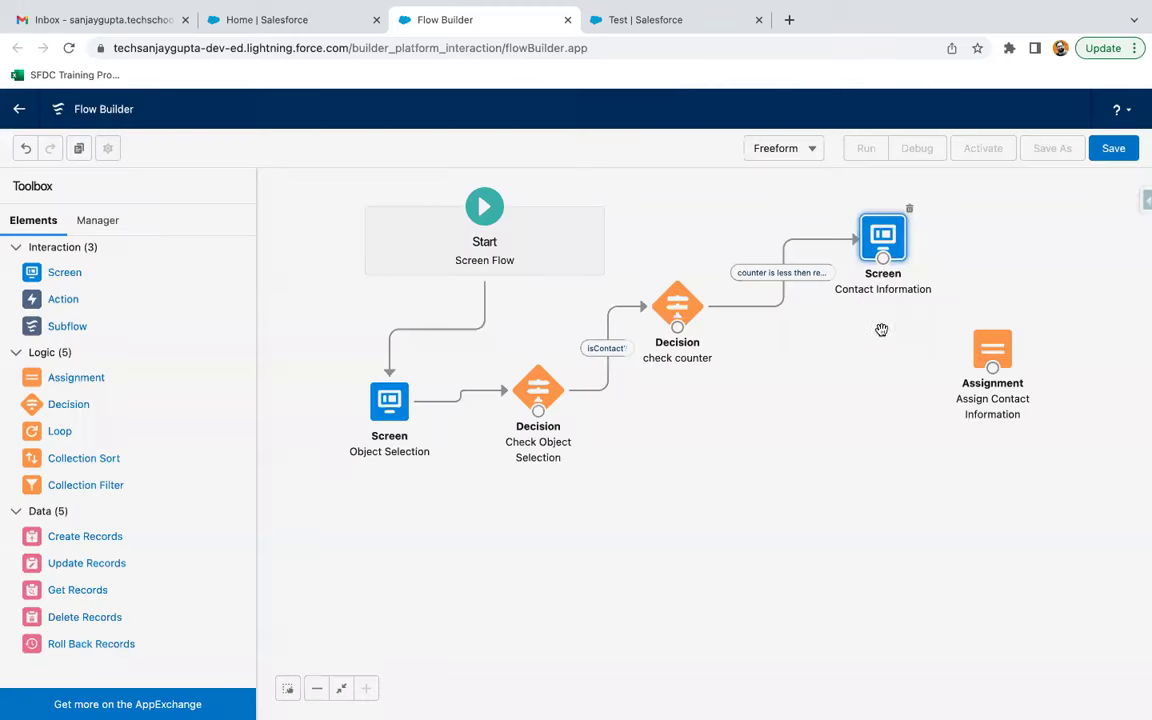
drag(882, 258, 1025, 308)
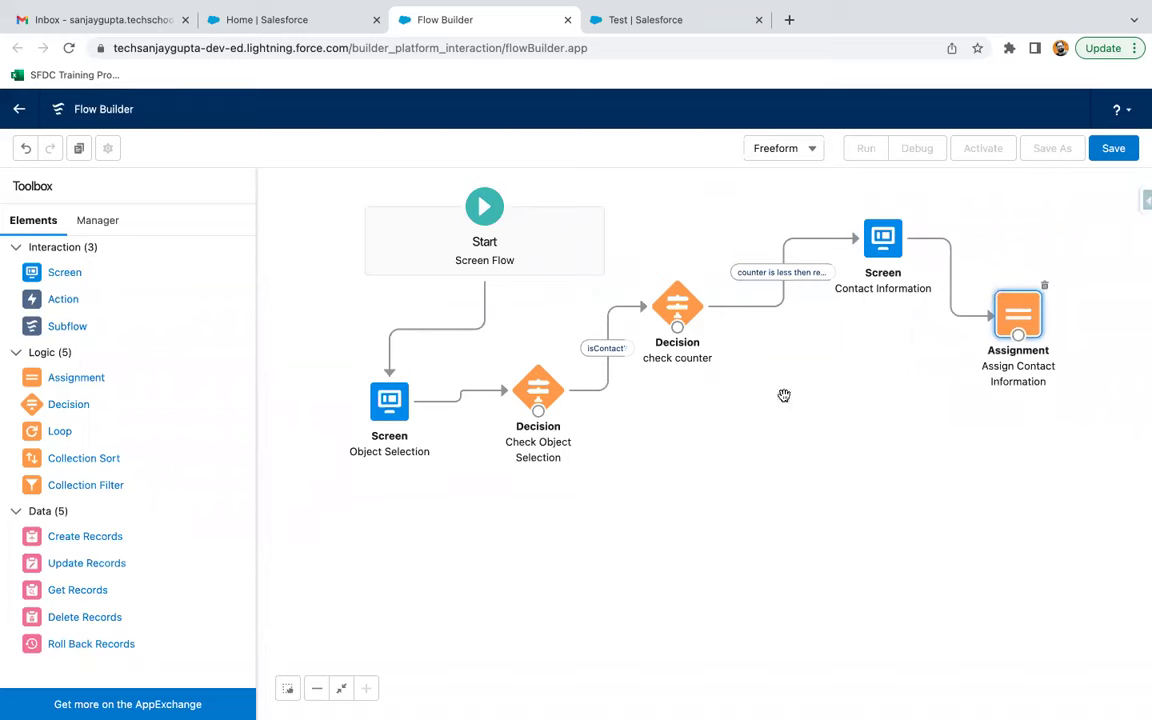
Create a Text variable with the API name recordId that is available for input
click(94, 222)
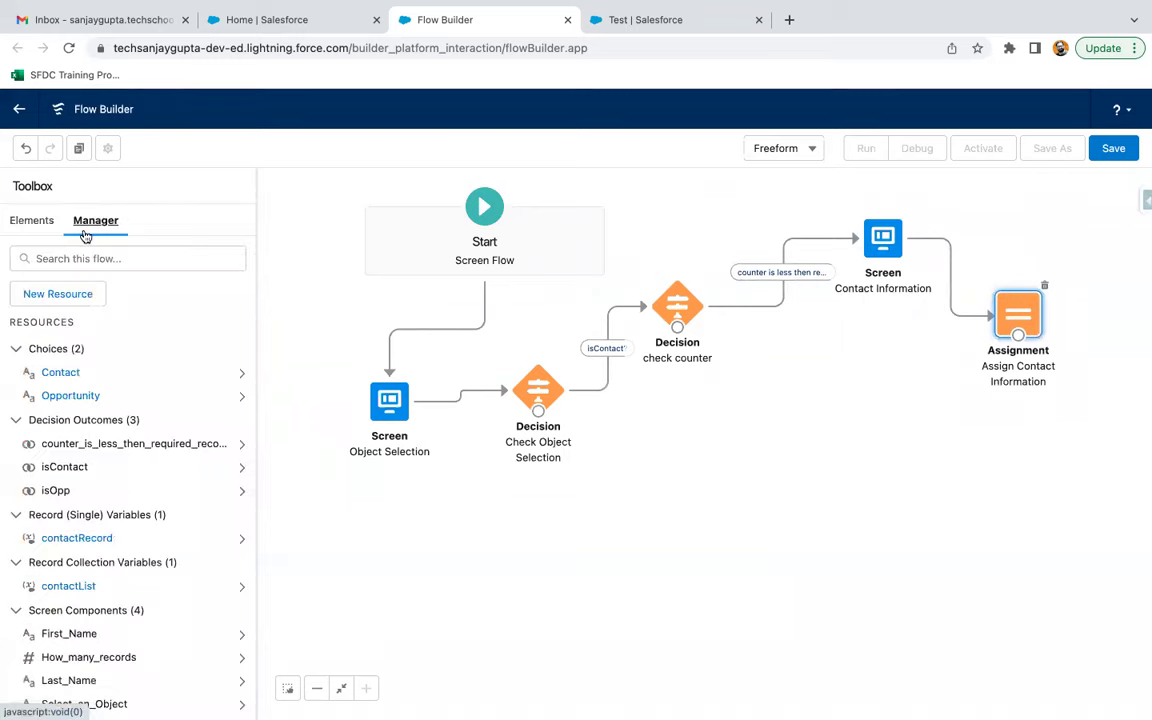
click(57, 293)
click(334, 338)
click(300, 368)
click(304, 367)
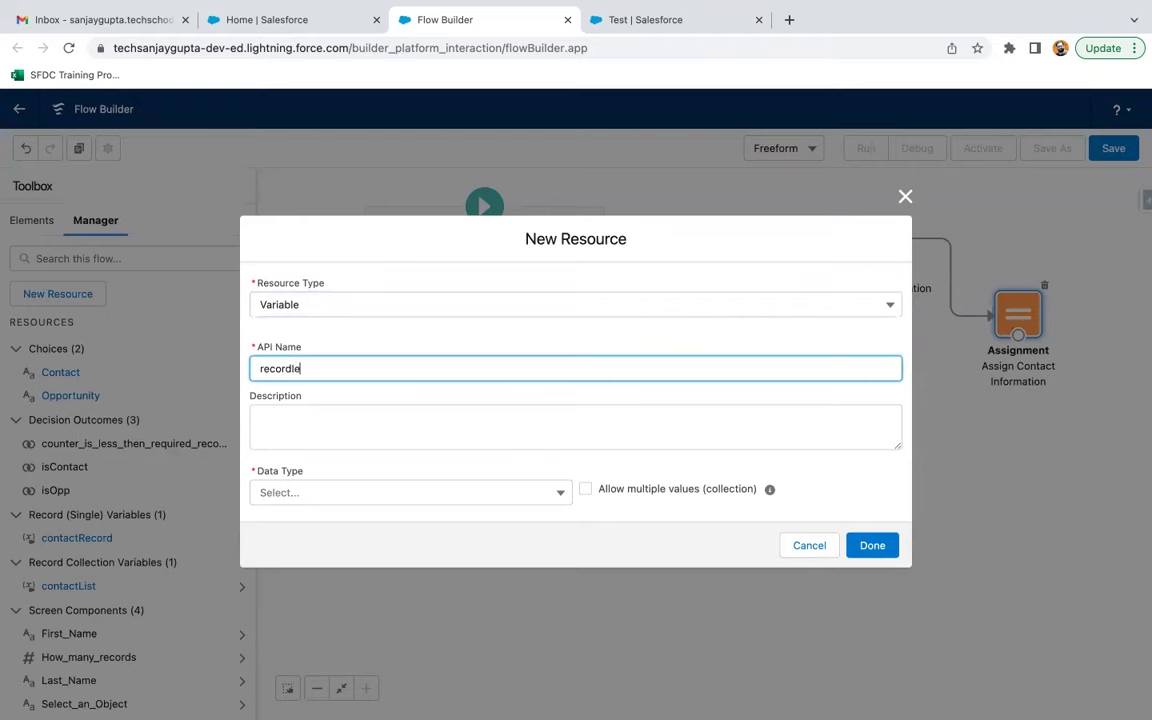
click(276, 490)
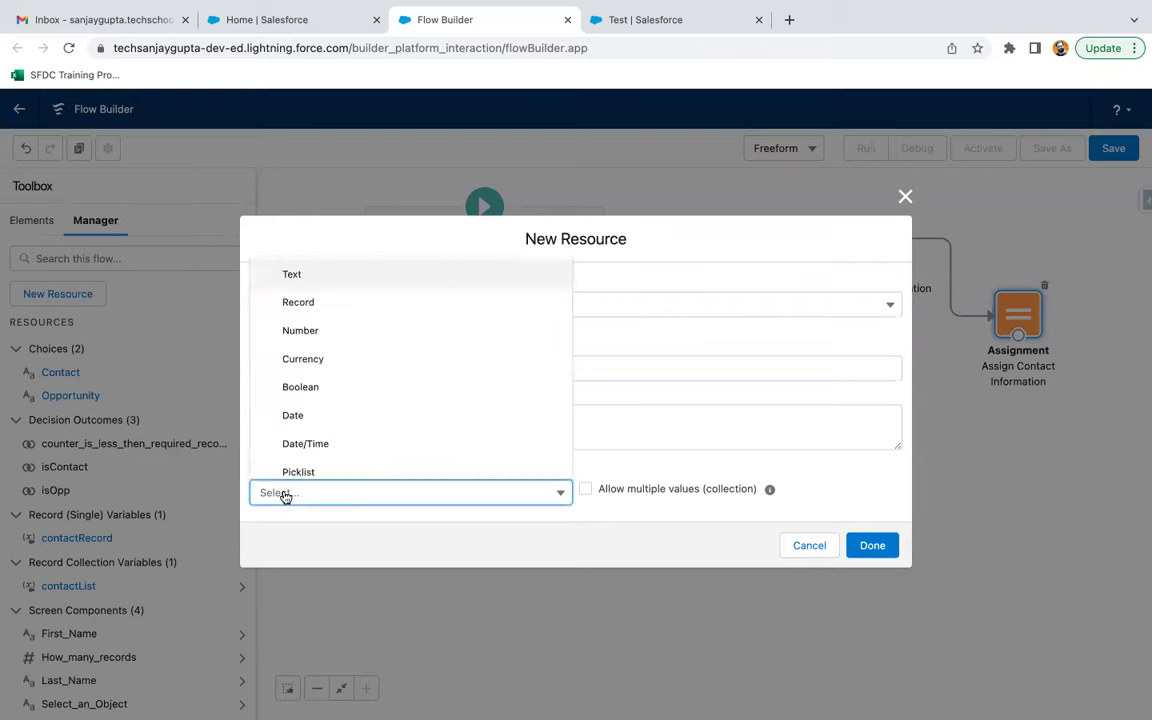
click(316, 288)
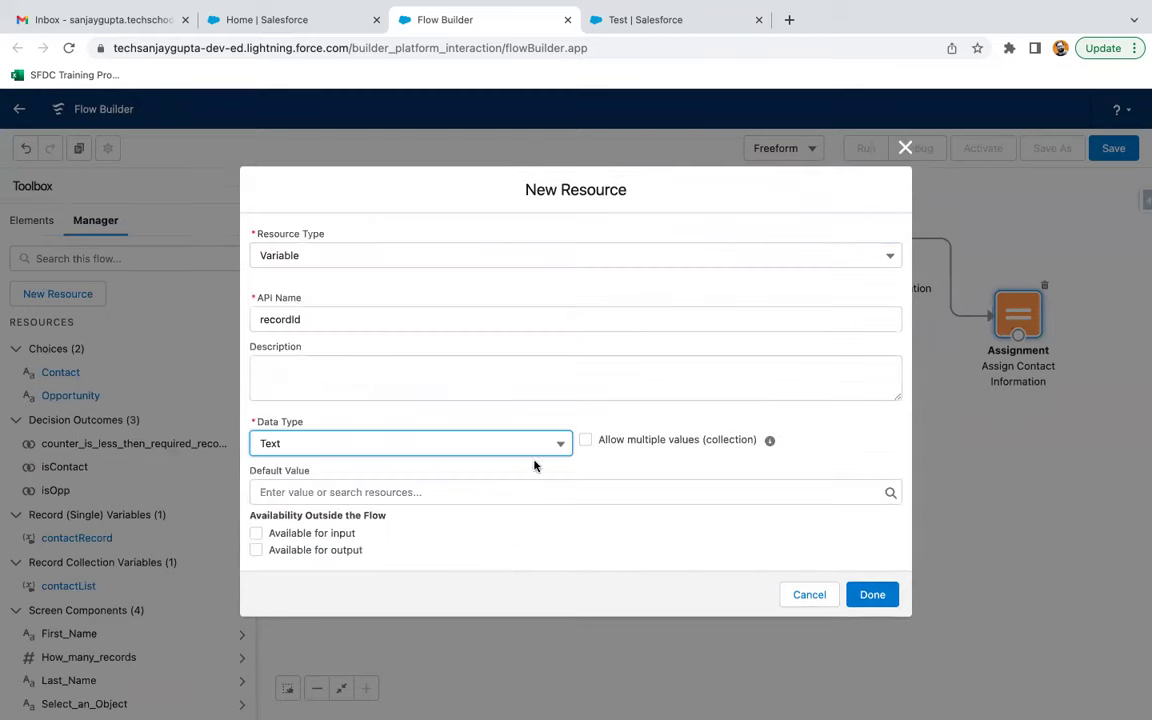
click(257, 534)
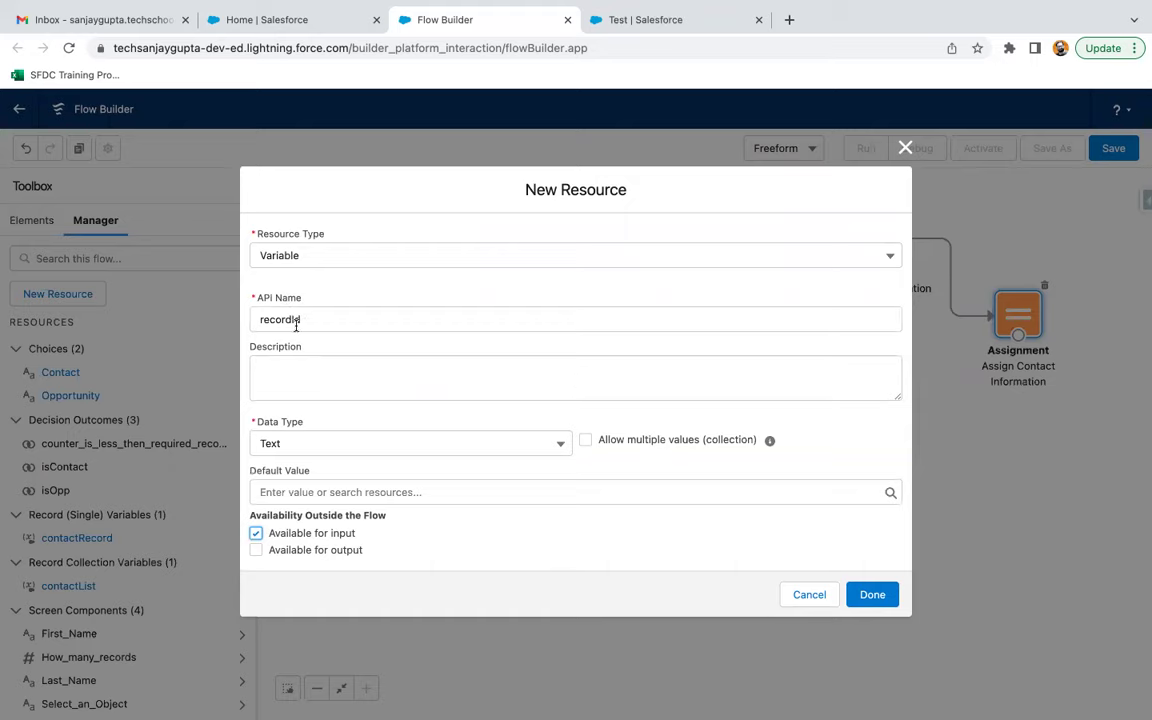
click(871, 600)
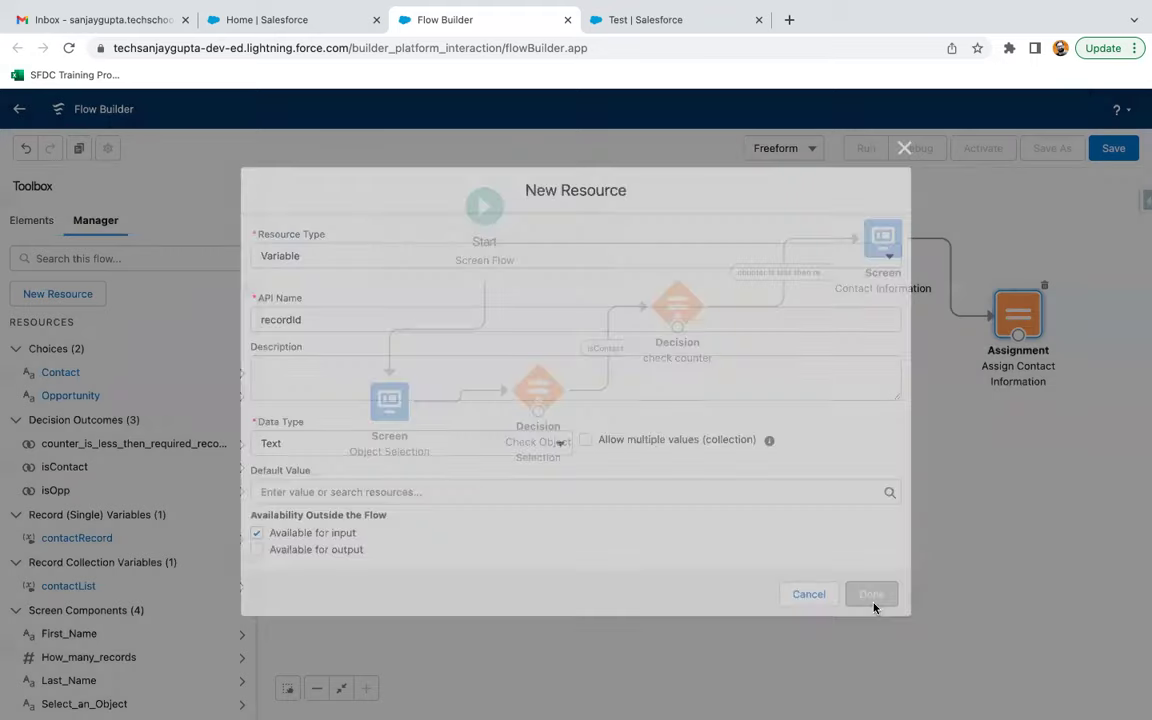
Add a row to Assign Contact Information setting contactRecord's Account ID equal to recordId, and save the assignment
double_click(1022, 318)
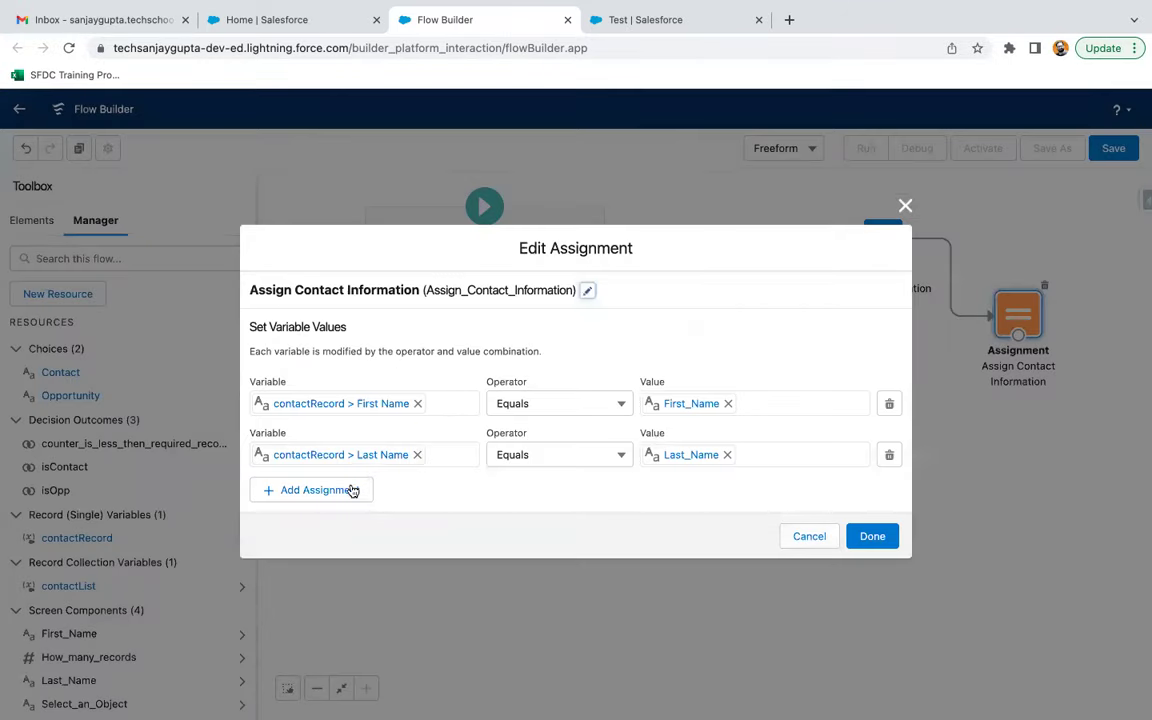
click(352, 488)
click(360, 483)
text(contact)
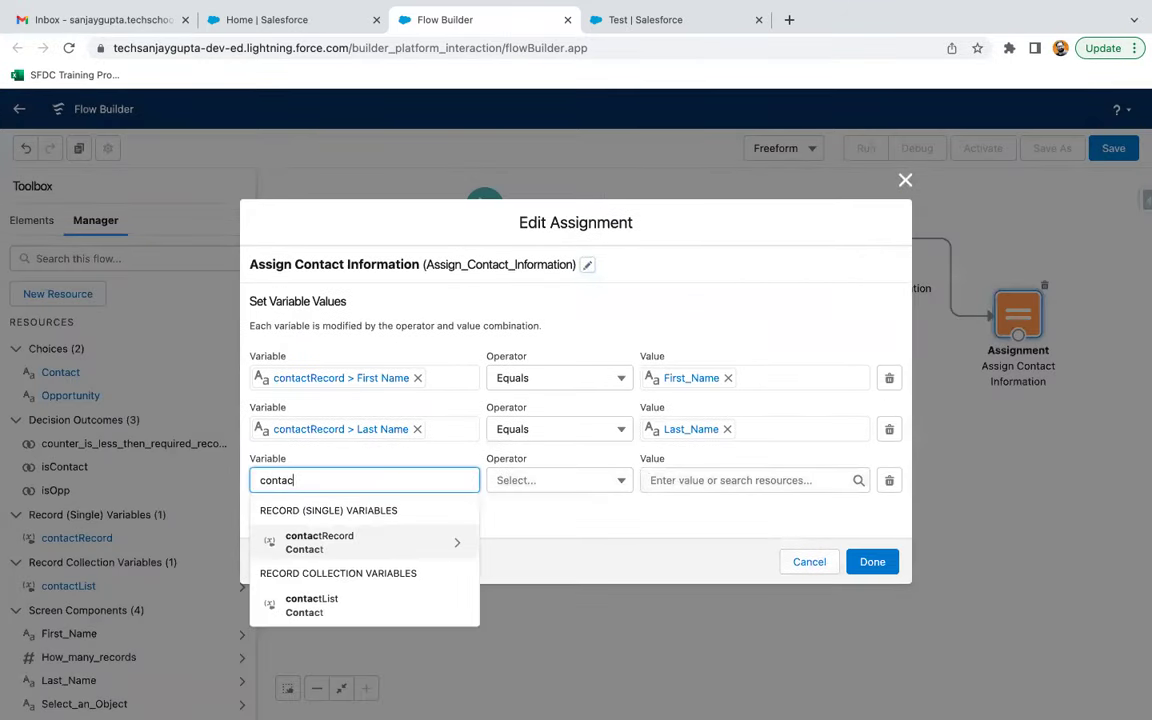
click(352, 533)
text(accou)
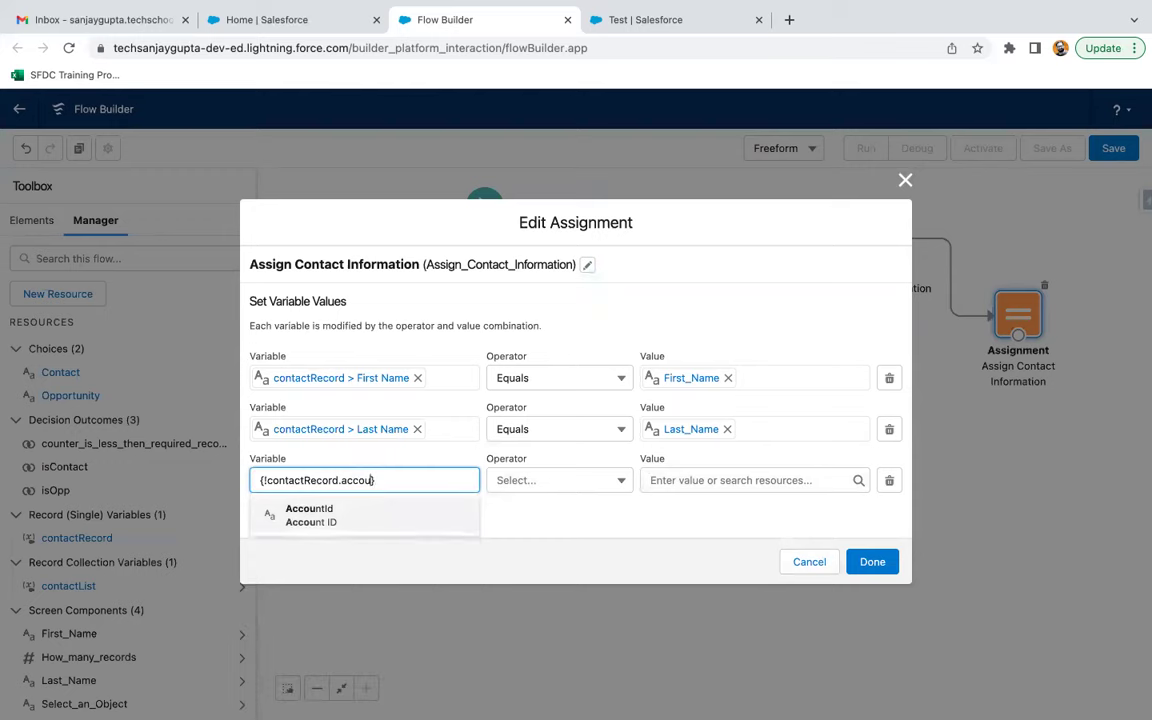
click(362, 520)
click(712, 480)
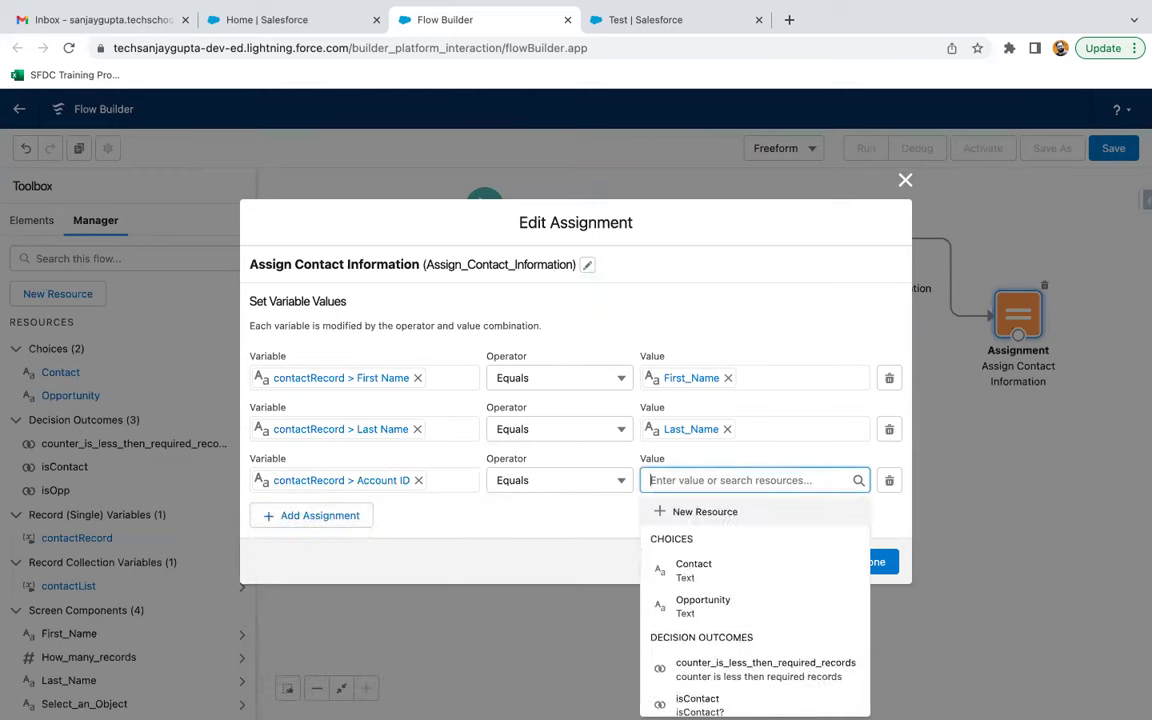
text(reco)
scroll(707, 678, down, 1)
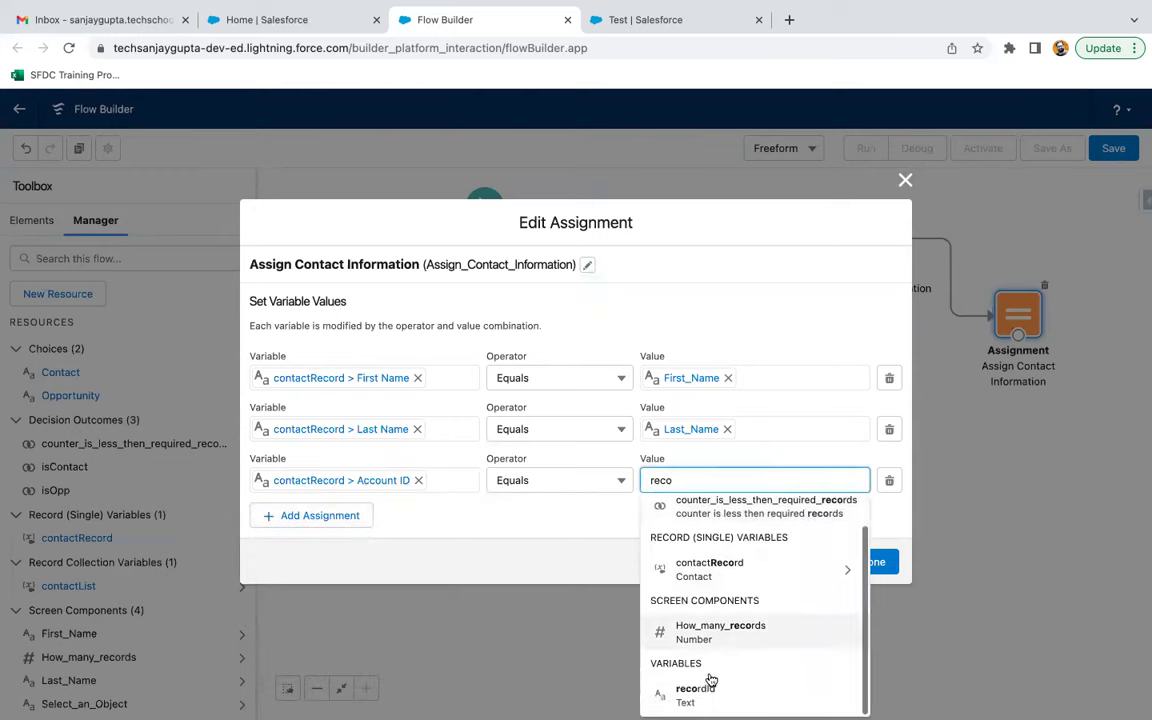
click(705, 685)
click(876, 564)
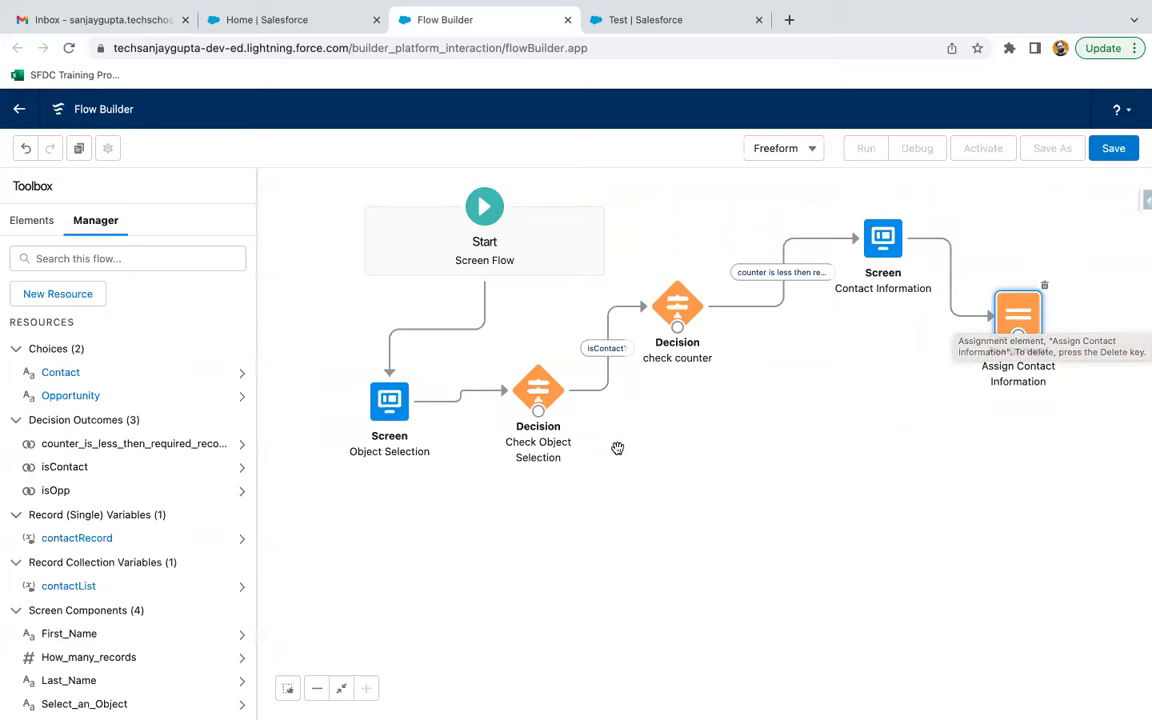
Create an Assignment element labelled "Assign contact record to List" that adds contactRecord to contactList
click(35, 218)
drag(66, 380, 944, 421)
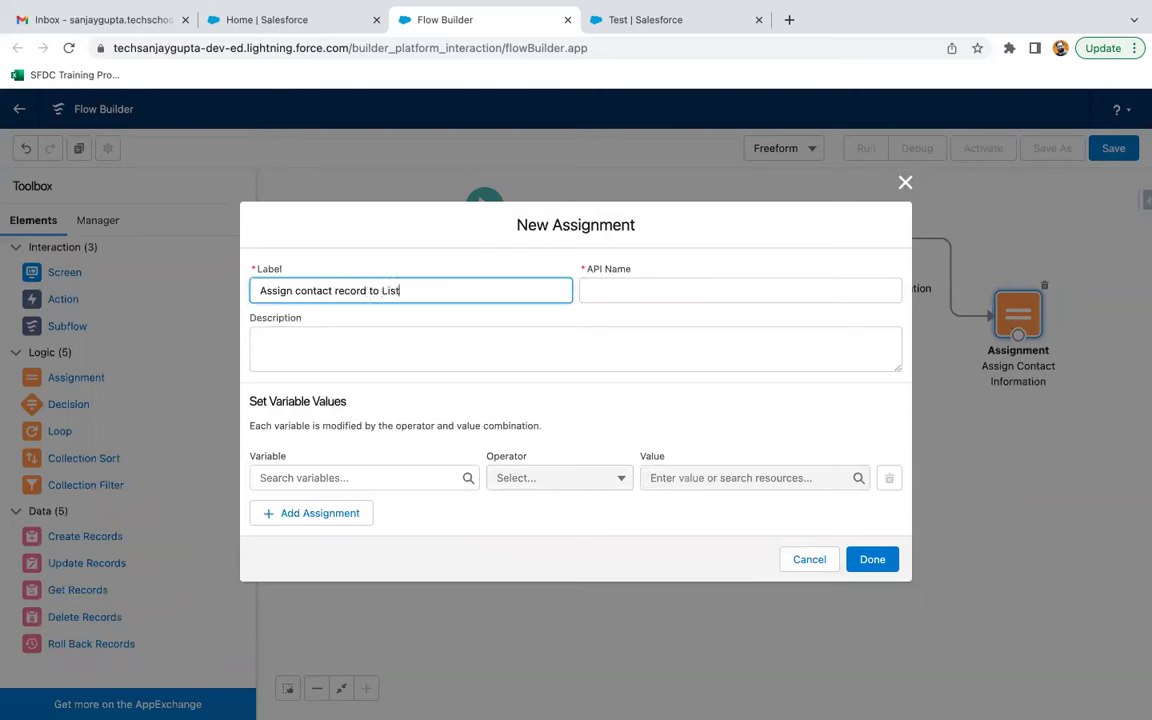
click(324, 478)
text(contact)
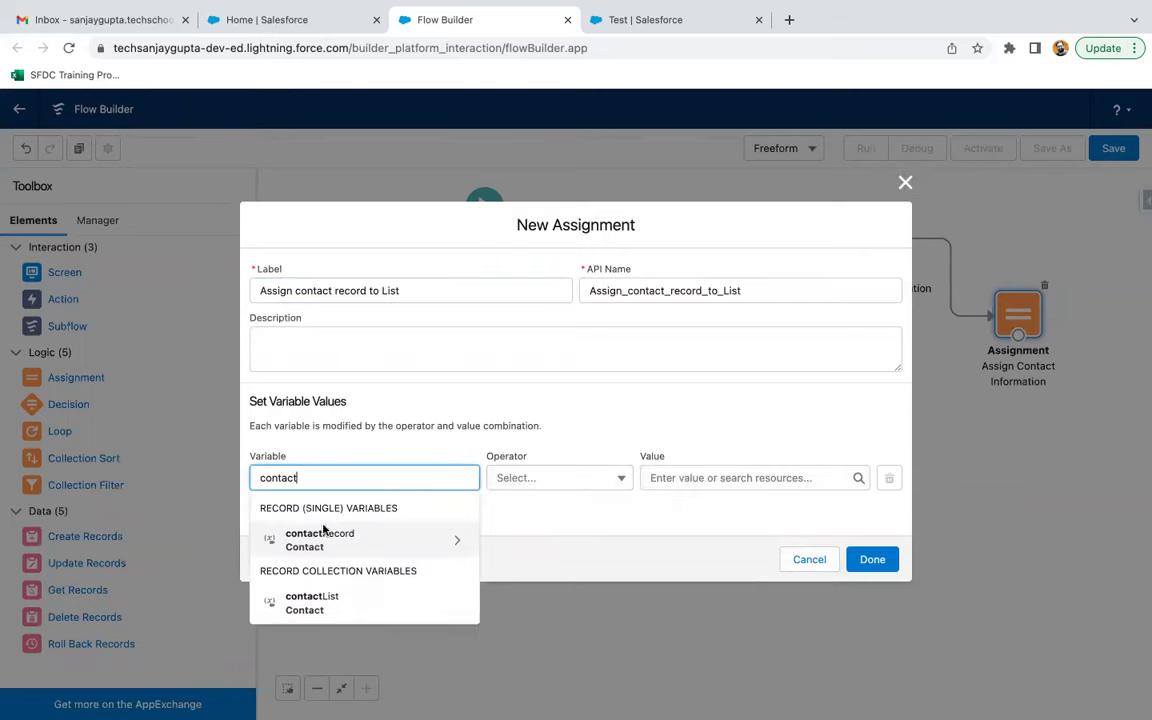
click(321, 605)
click(537, 481)
click(537, 535)
click(662, 478)
text(contact)
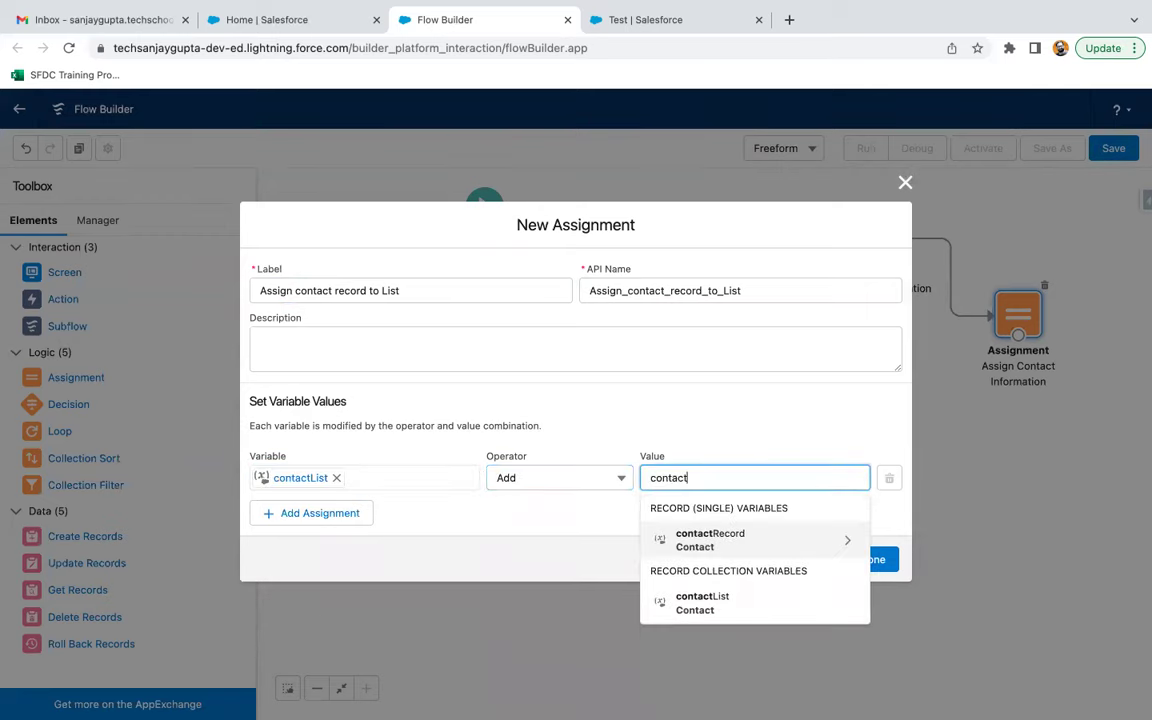
click(690, 536)
click(609, 509)
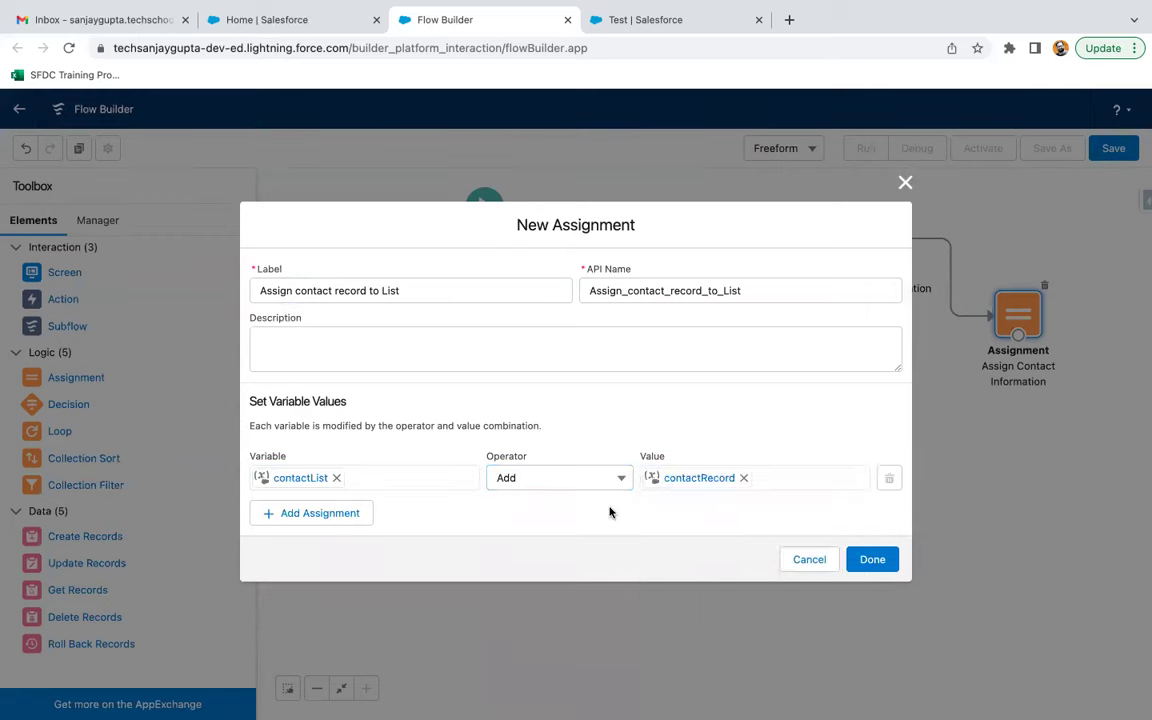
Add a second assignment row that adds 1 to counter, and save the Assign contact record to List element
click(330, 522)
click(340, 505)
text(coun)
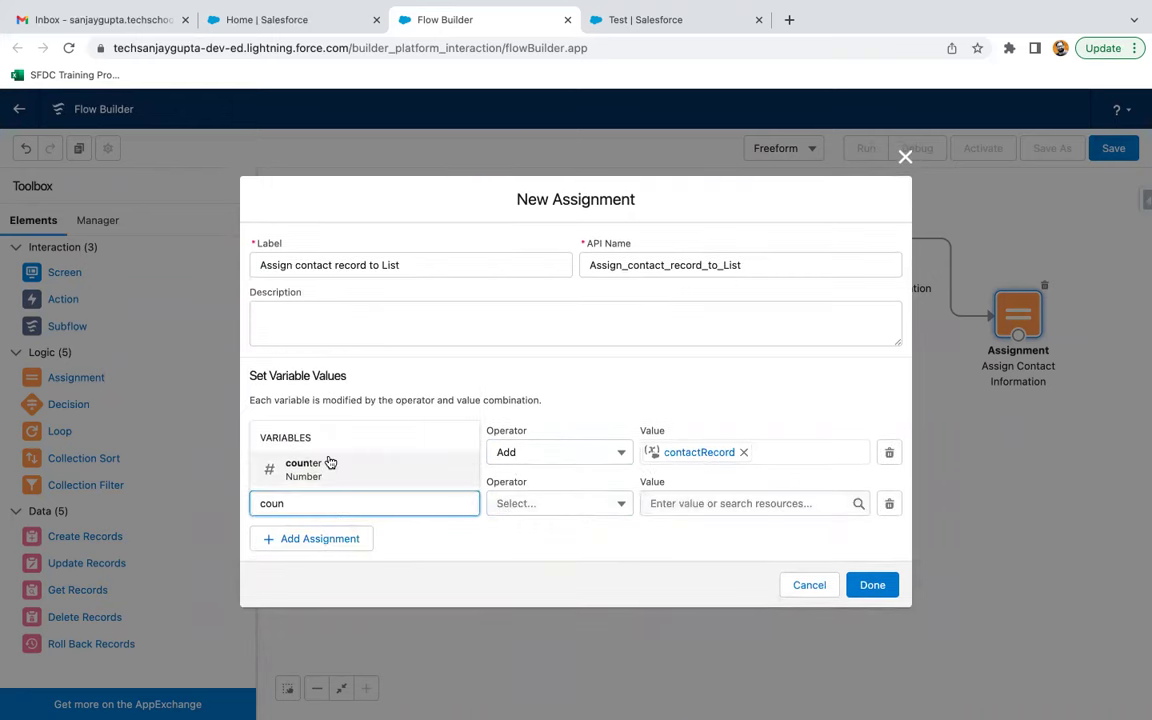
click(330, 463)
click(545, 505)
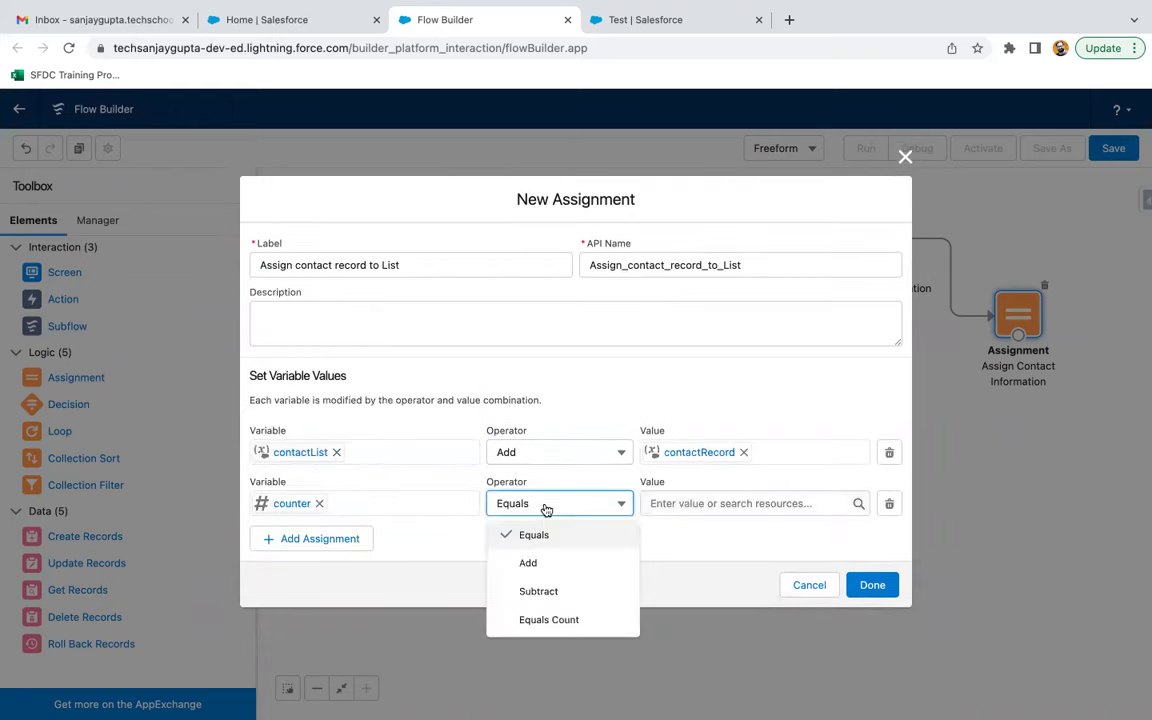
click(542, 560)
click(662, 508)
text(1)
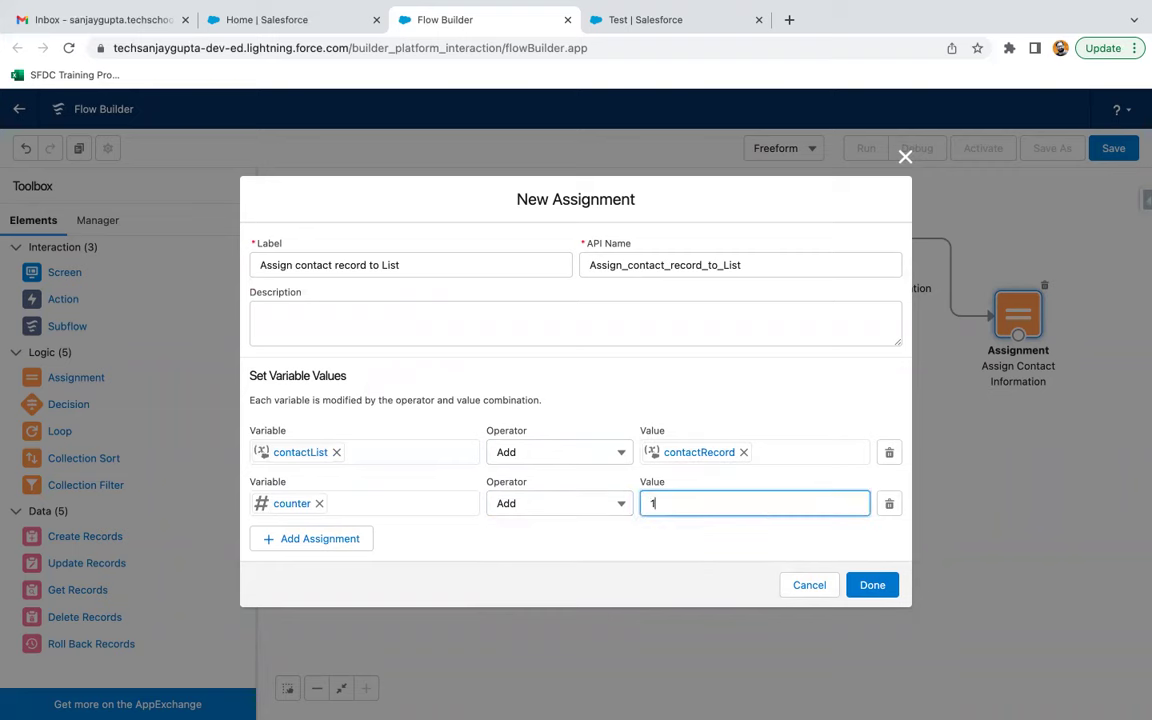
click(563, 522)
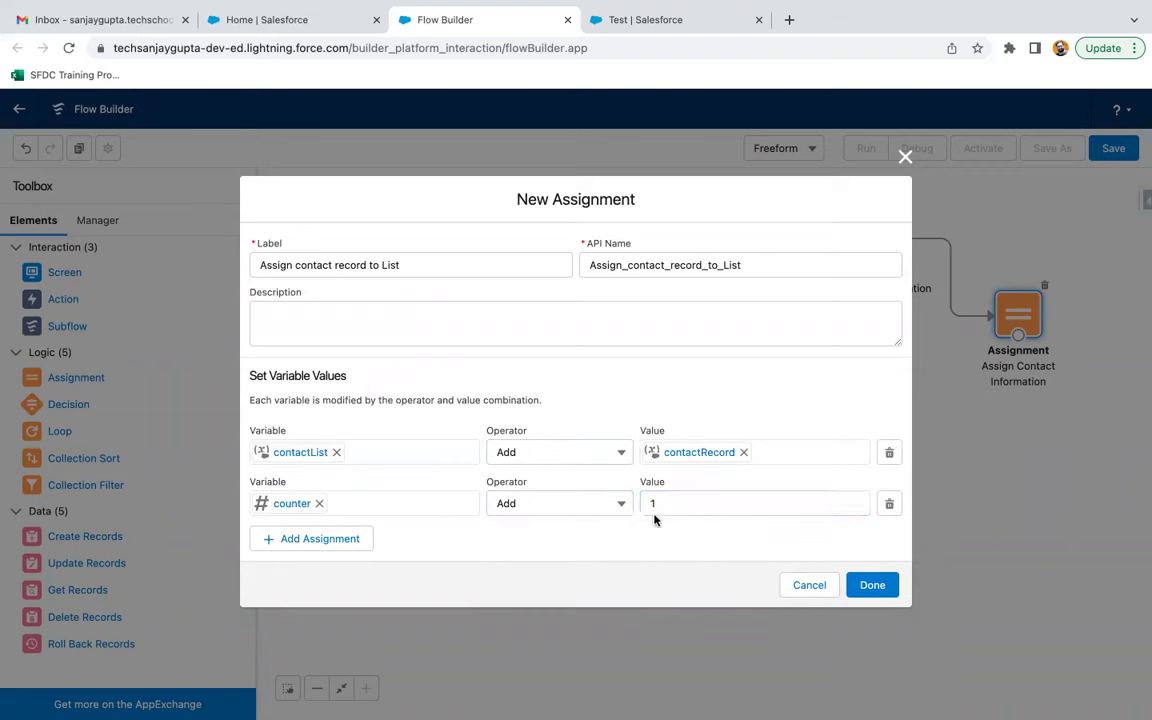
click(873, 586)
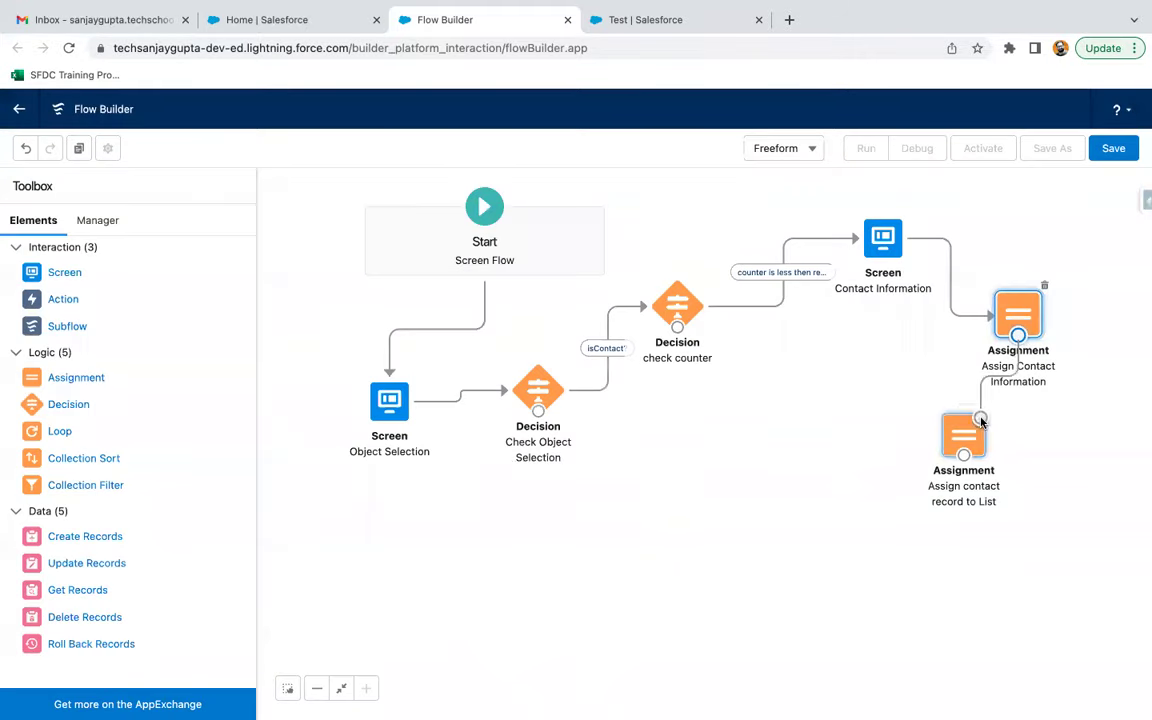
Connect Assign contact record to List back to the check counter decision, and review that decision's condition without changing it
drag(963, 455, 687, 328)
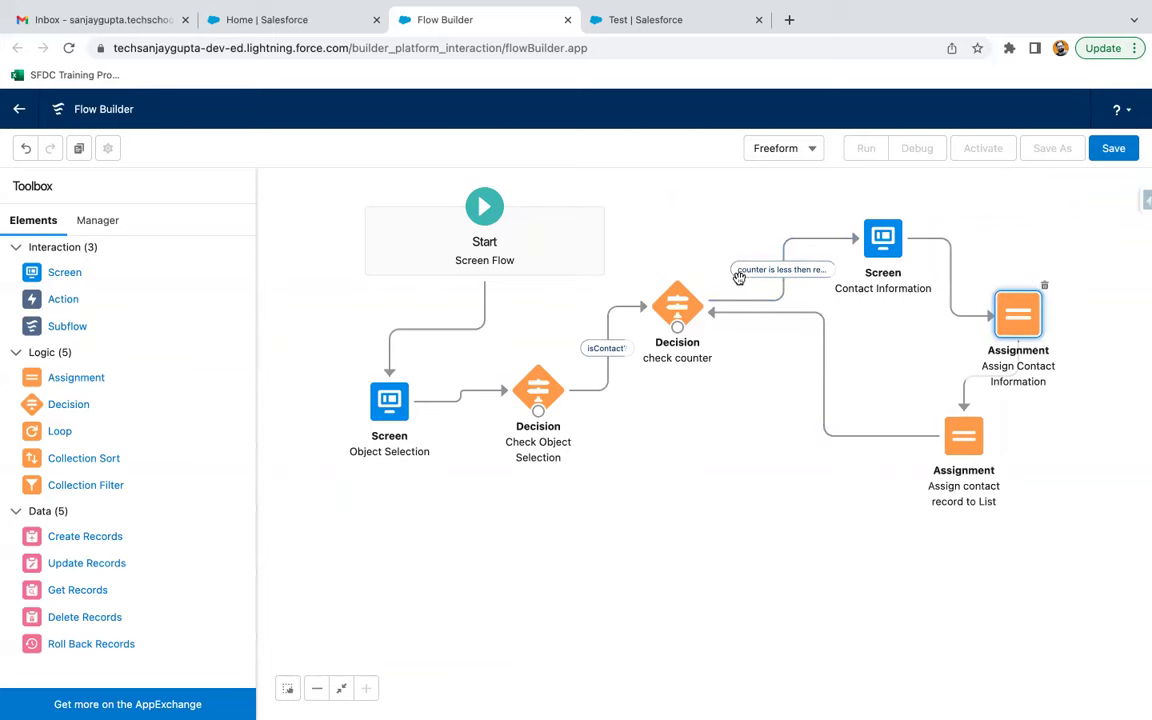
double_click(678, 306)
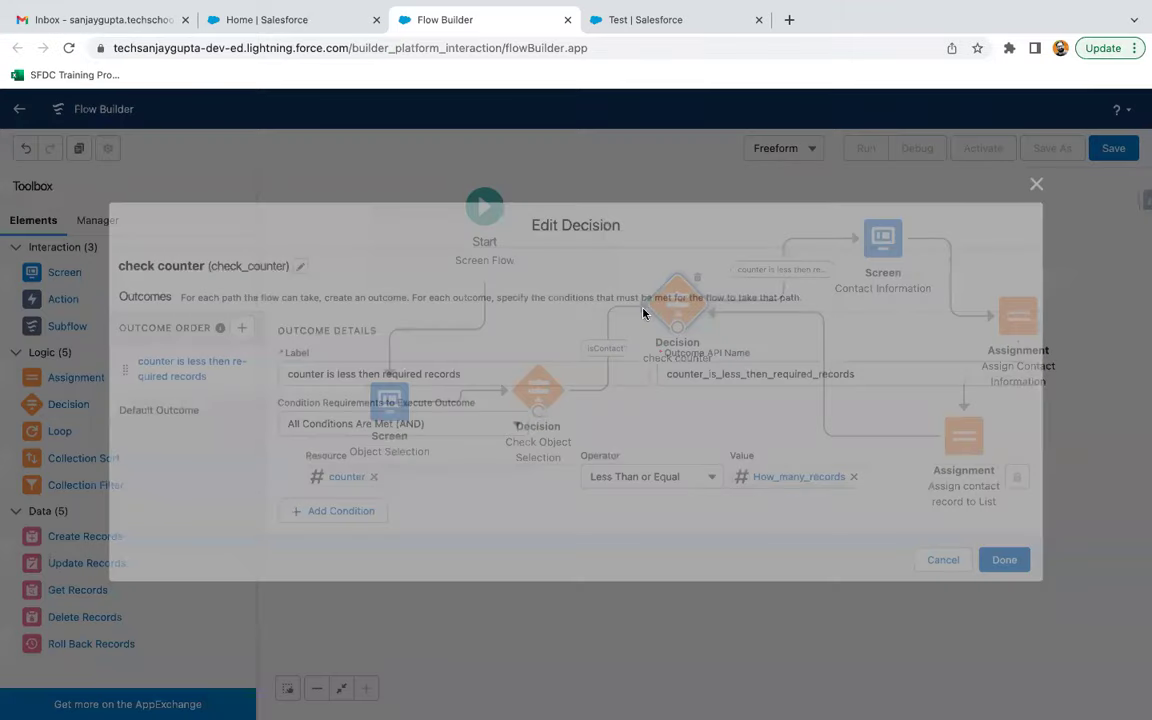
click(946, 564)
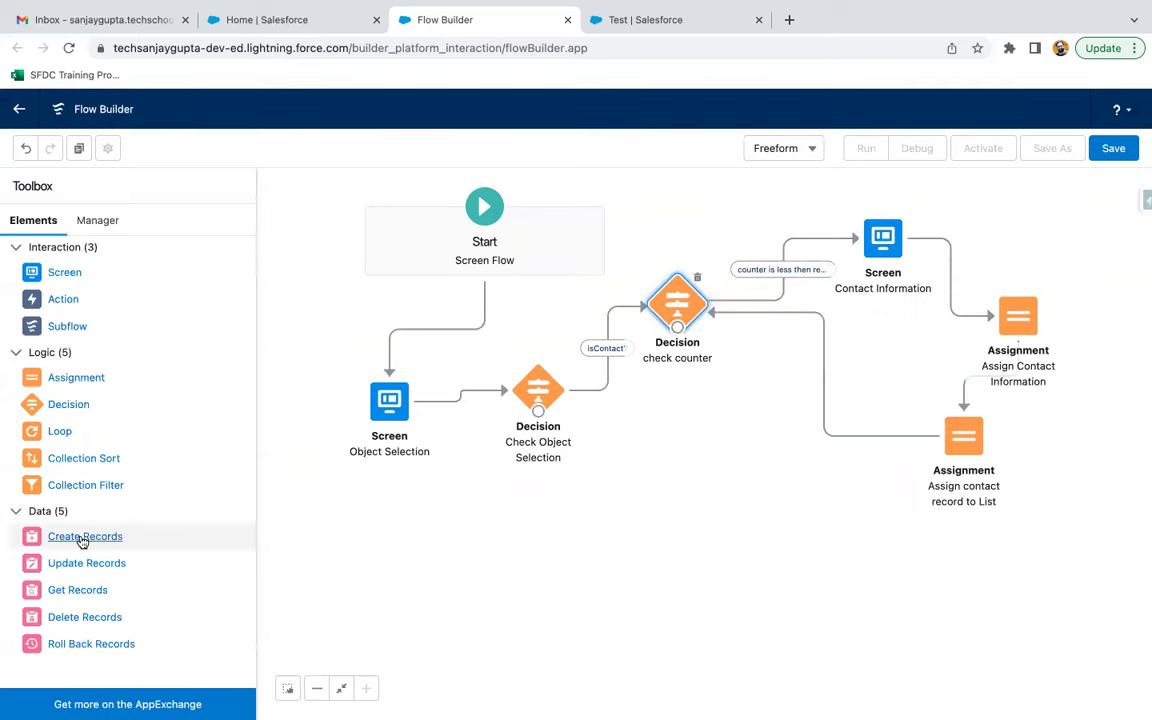
Add a Create Records element labelled "Create Contacts" for multiple records from contactList, and connect check counter's Default Outcome to it
drag(83, 541, 694, 414)
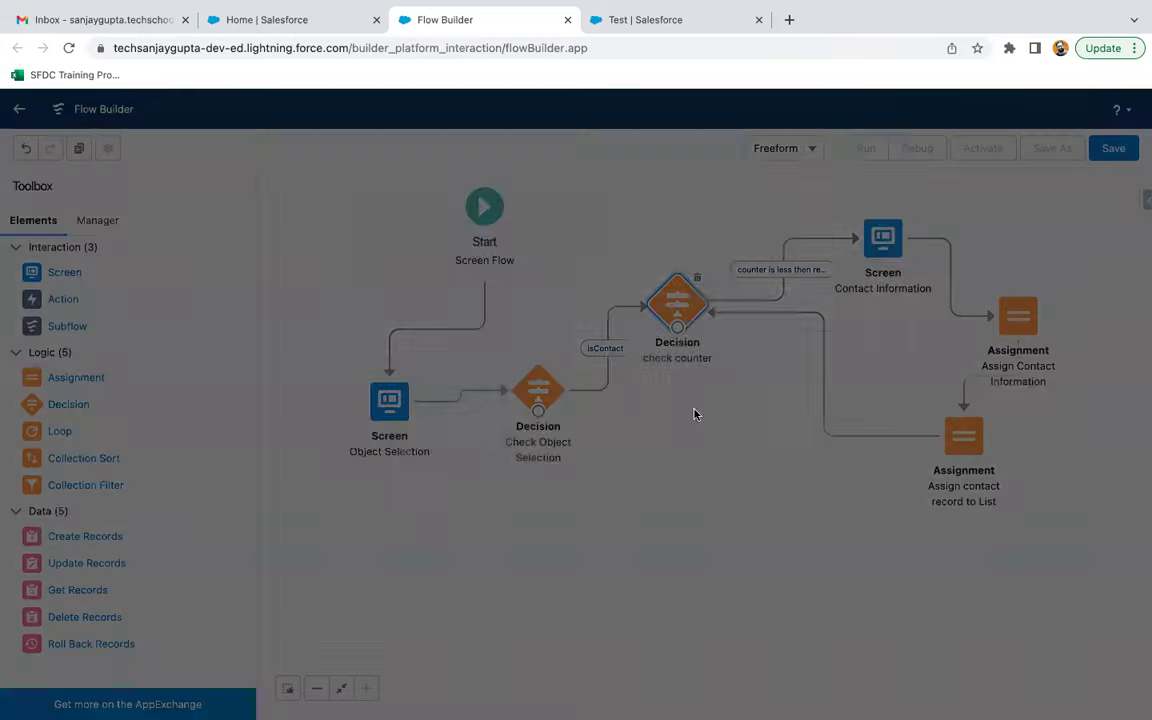
text(Create Contacts)
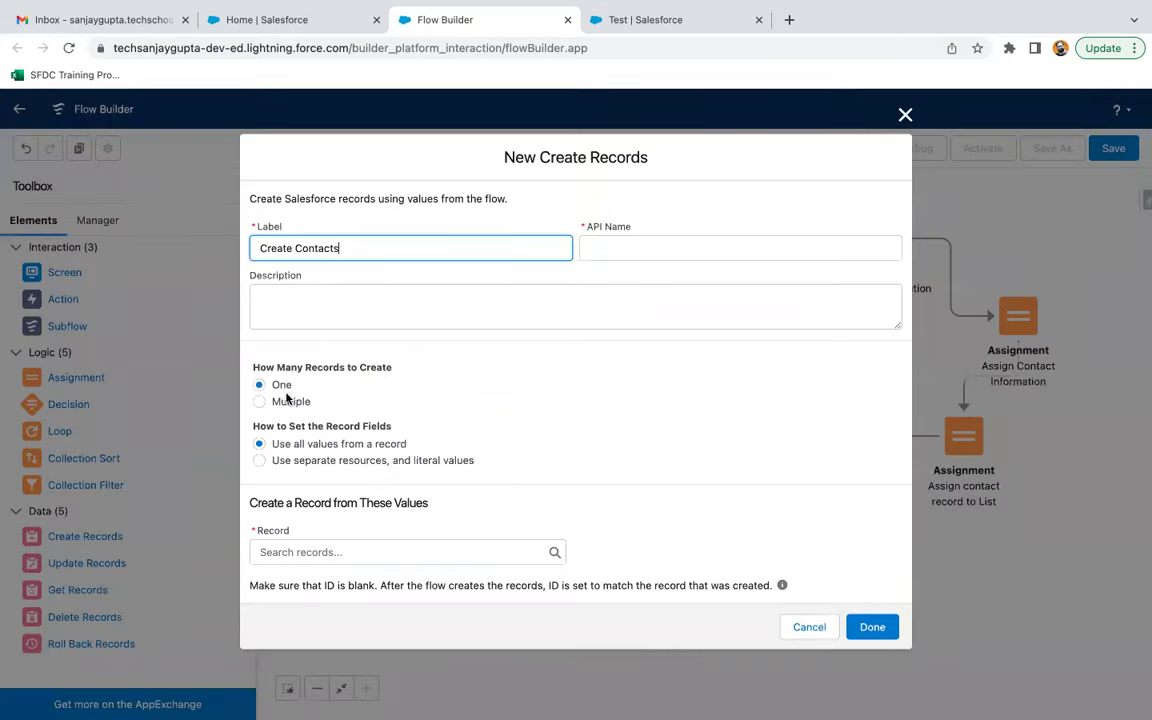
click(287, 400)
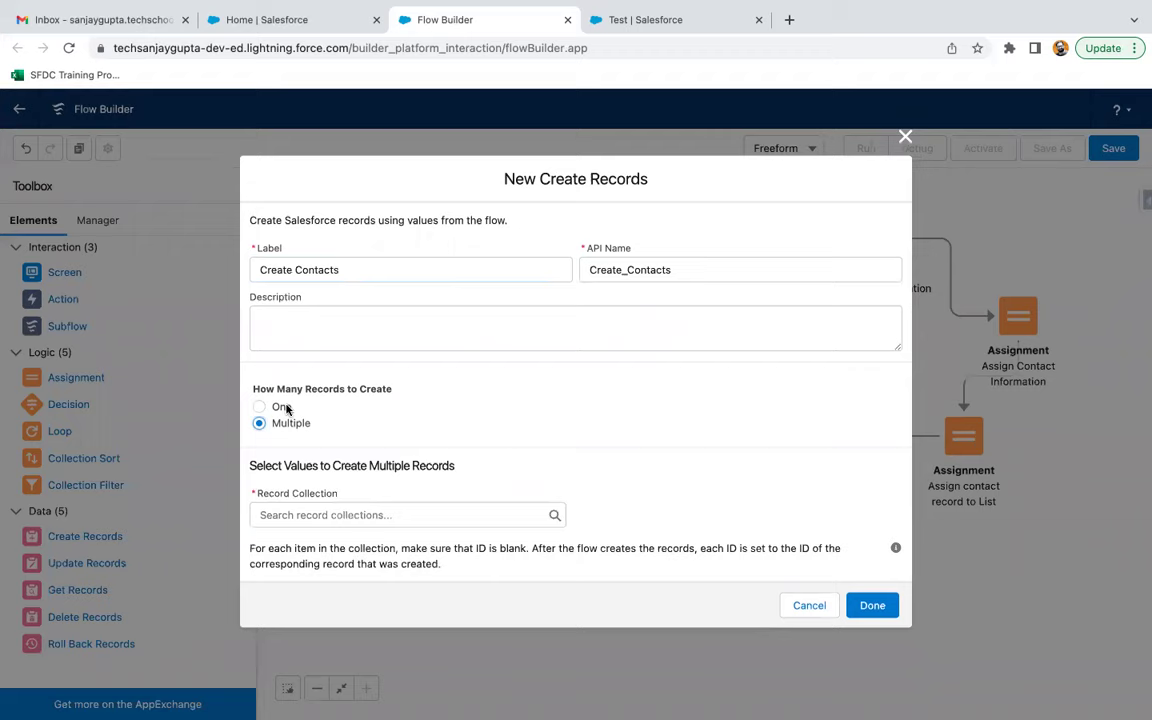
click(305, 514)
click(307, 603)
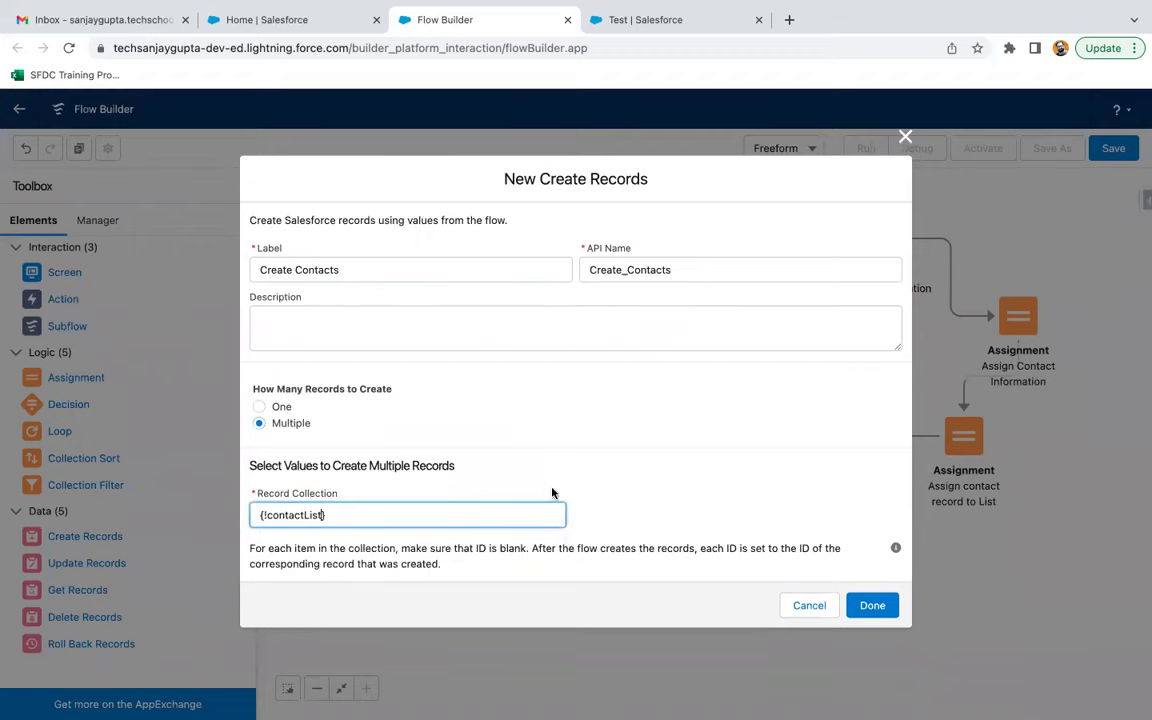
click(869, 606)
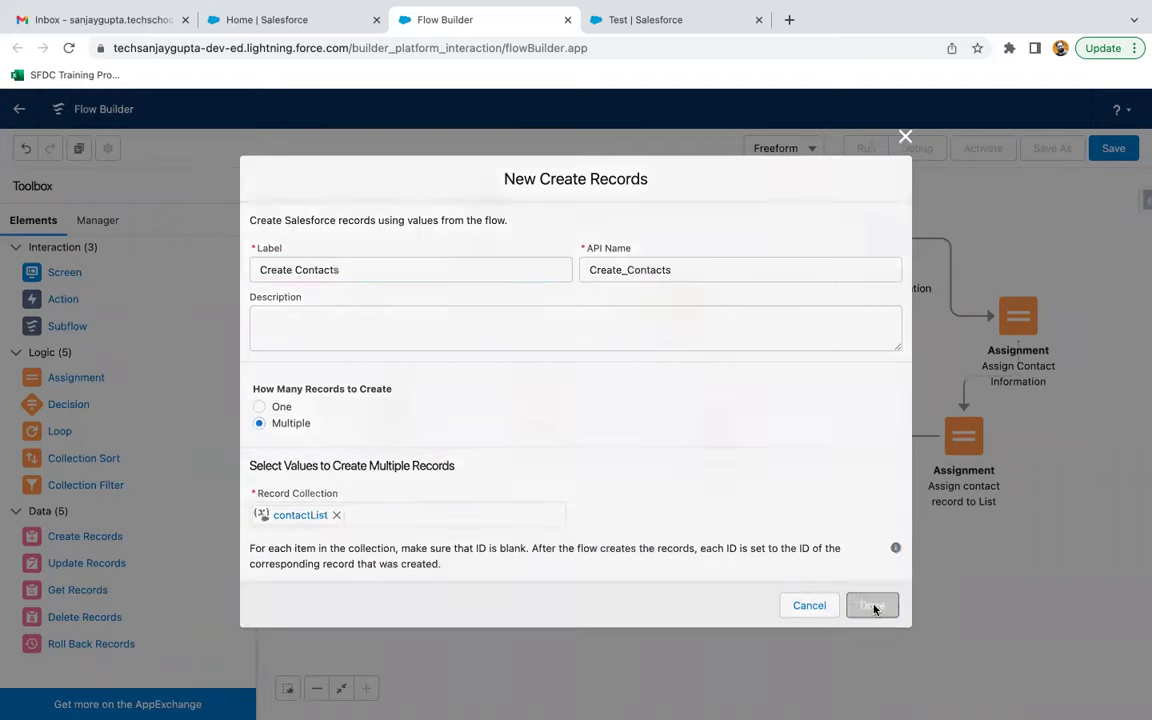
mouse_move(677, 332)
mouse_down()
mouse_move(699, 424)
mouse_move(764, 484)
mouse_up()
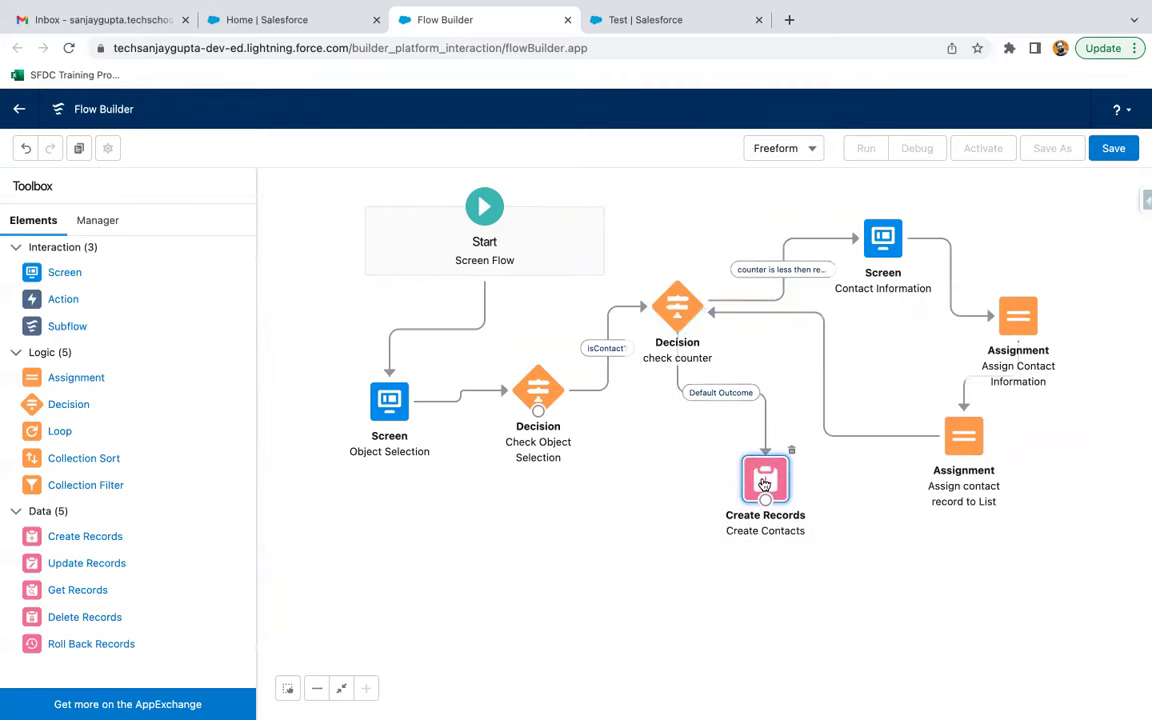
Add a Decision element labelled "check counter for opp" with an outcome labelled "counter is less than required records"
scroll(915, 460, down, 2)
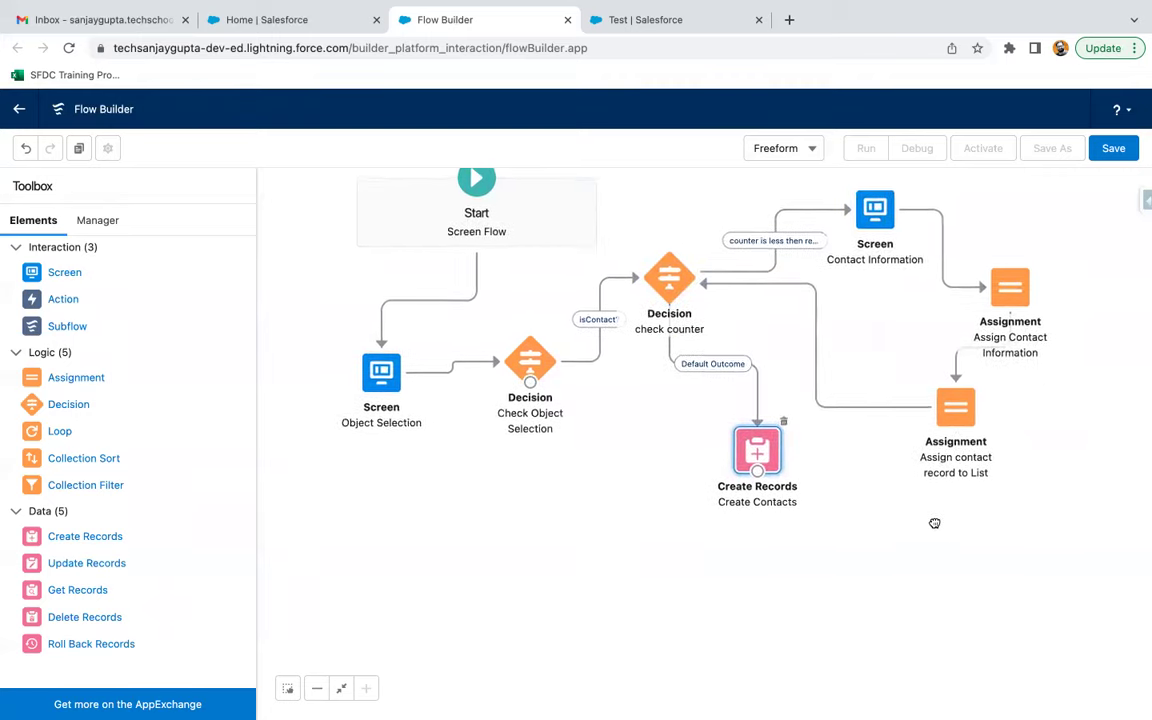
drag(612, 512, 605, 497)
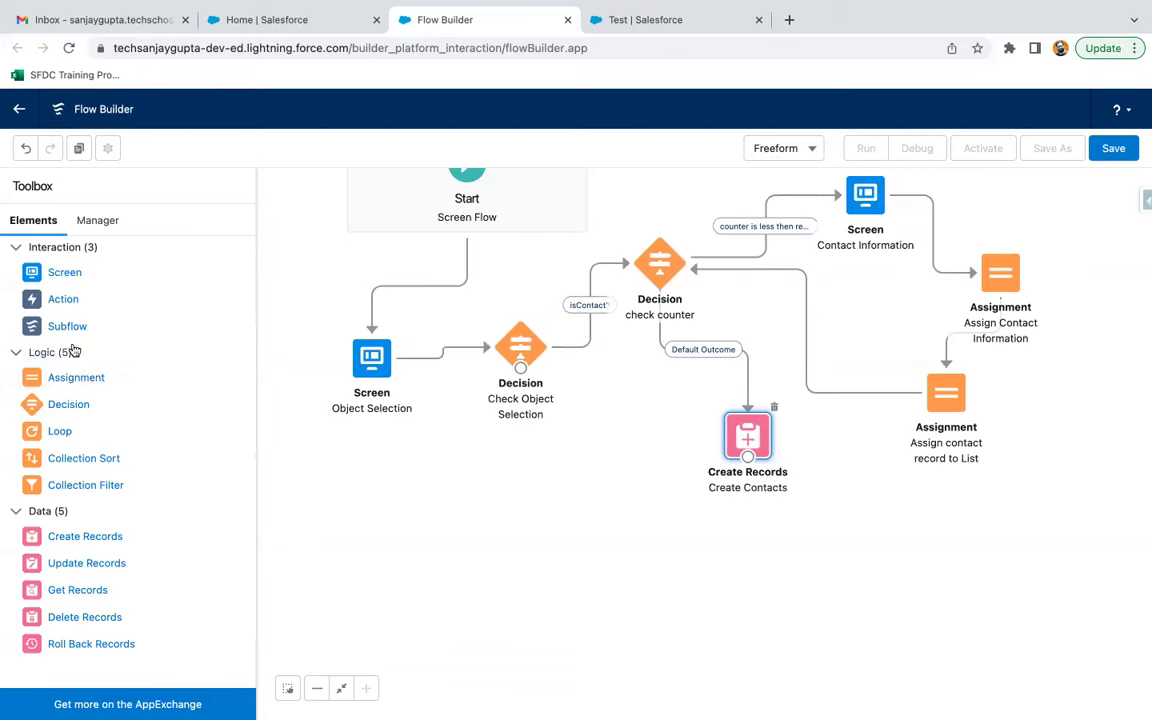
drag(68, 412, 548, 501)
text(check counter for opp)
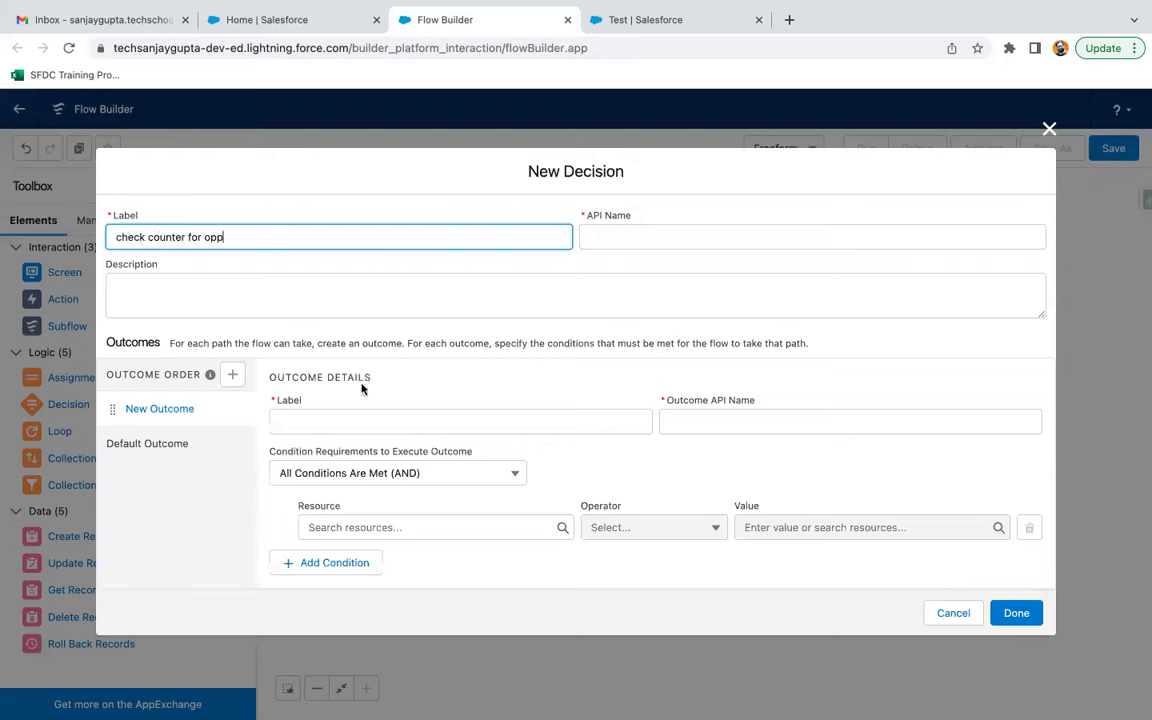
click(393, 428)
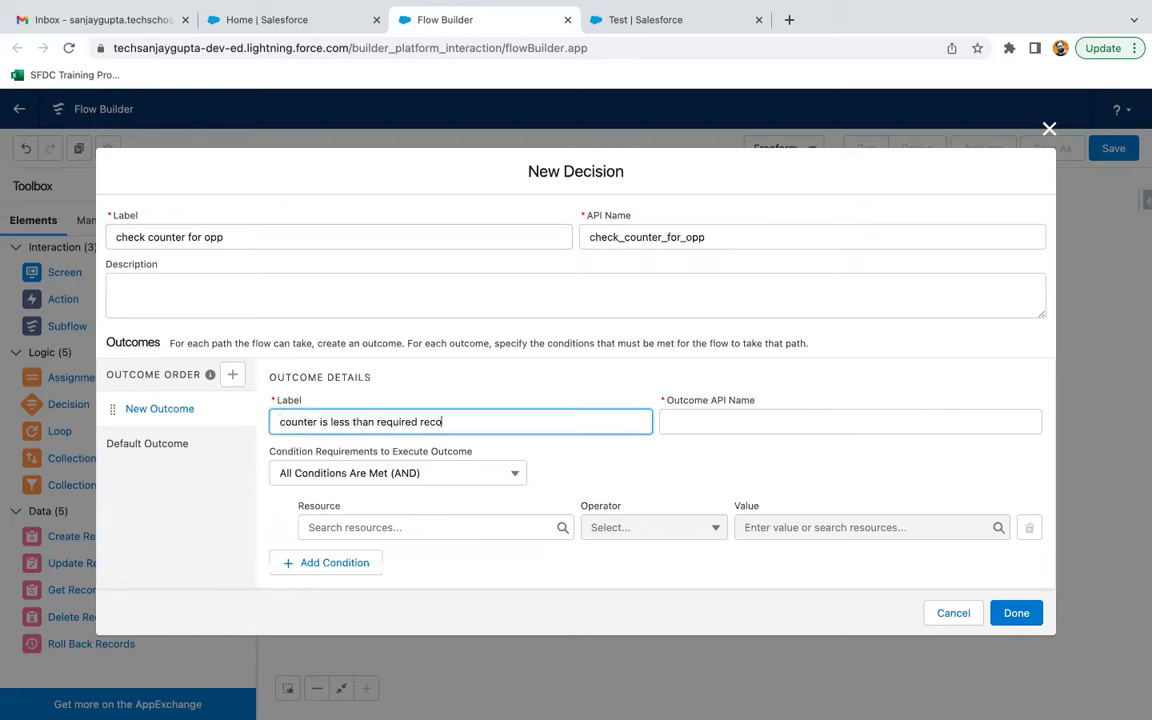
Set the outcome's condition to counter Greater Than or Equal How_many_records, and save the decision
click(420, 524)
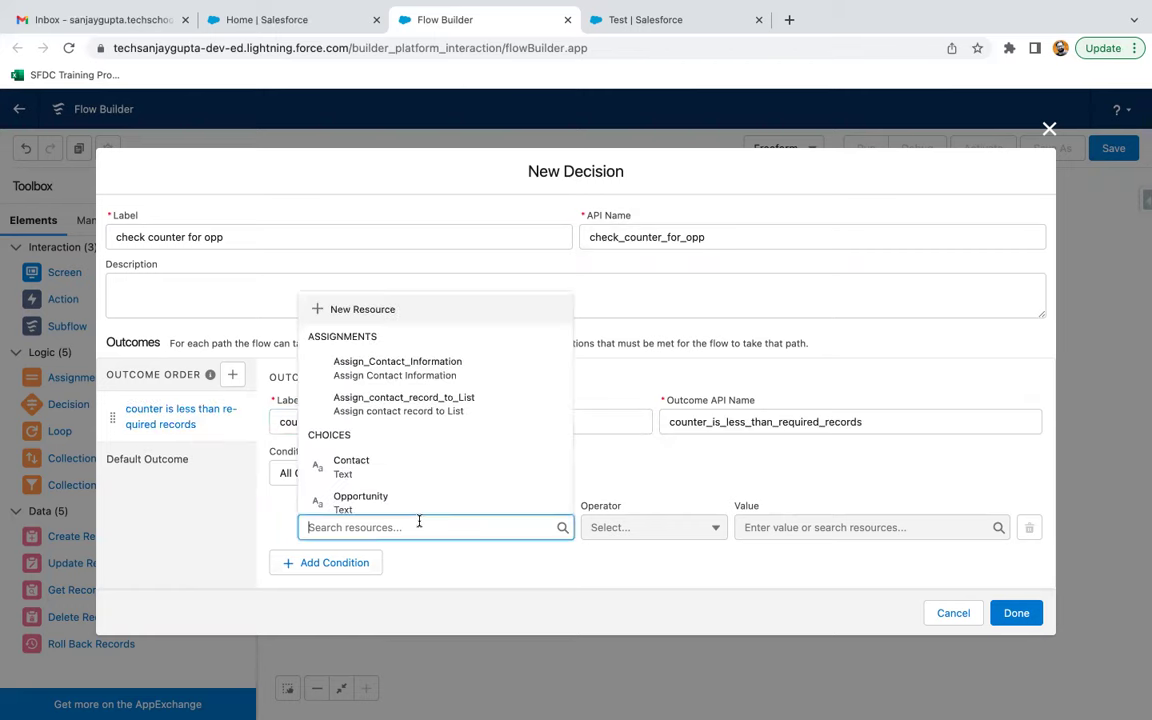
text(conter)
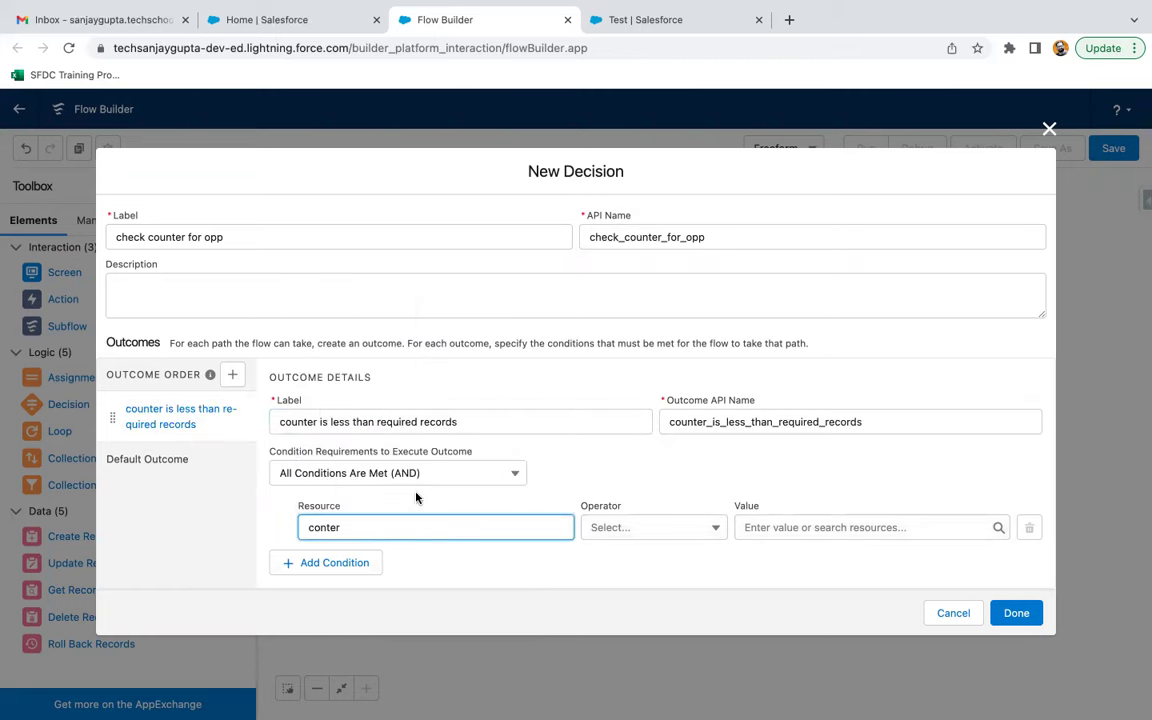
key(BackSpace)
key(BackSpace)
key(BackSpace)
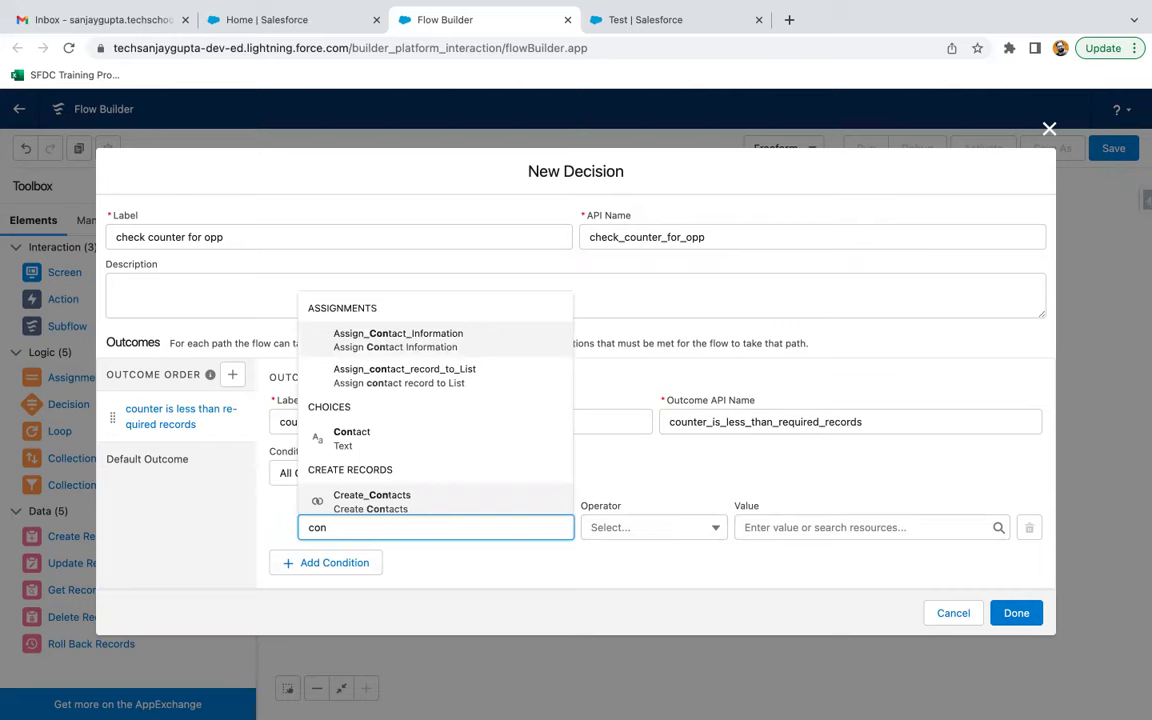
text(unter)
click(442, 494)
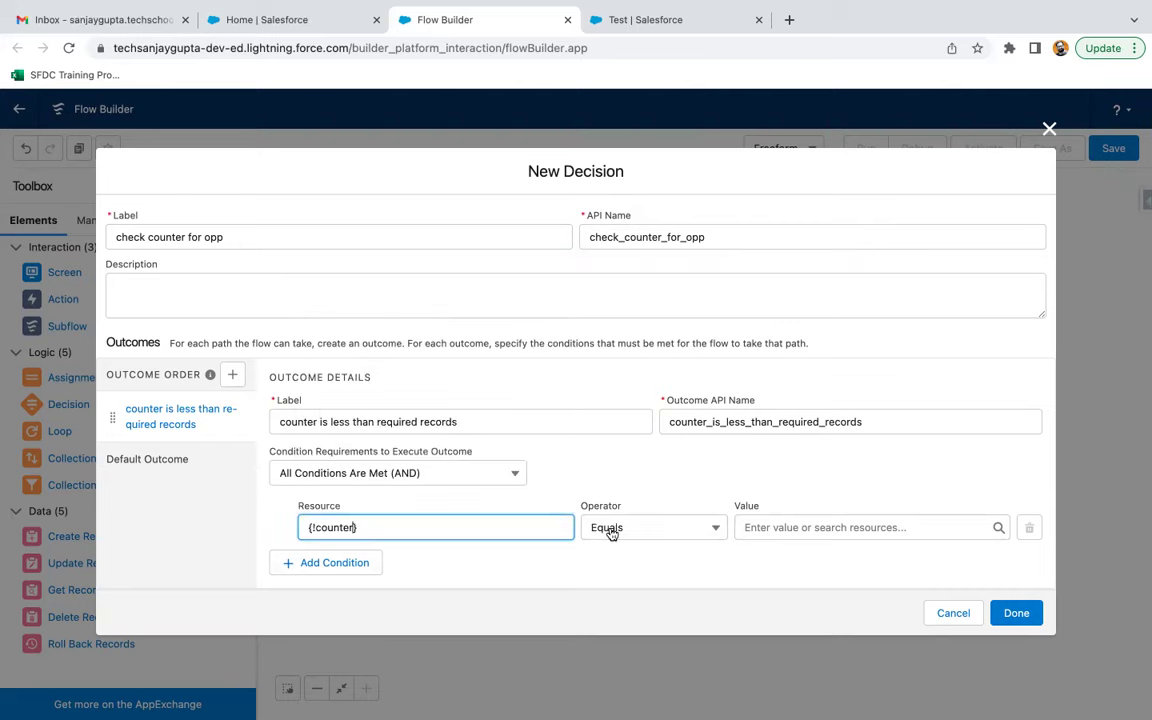
click(611, 530)
click(663, 450)
click(778, 525)
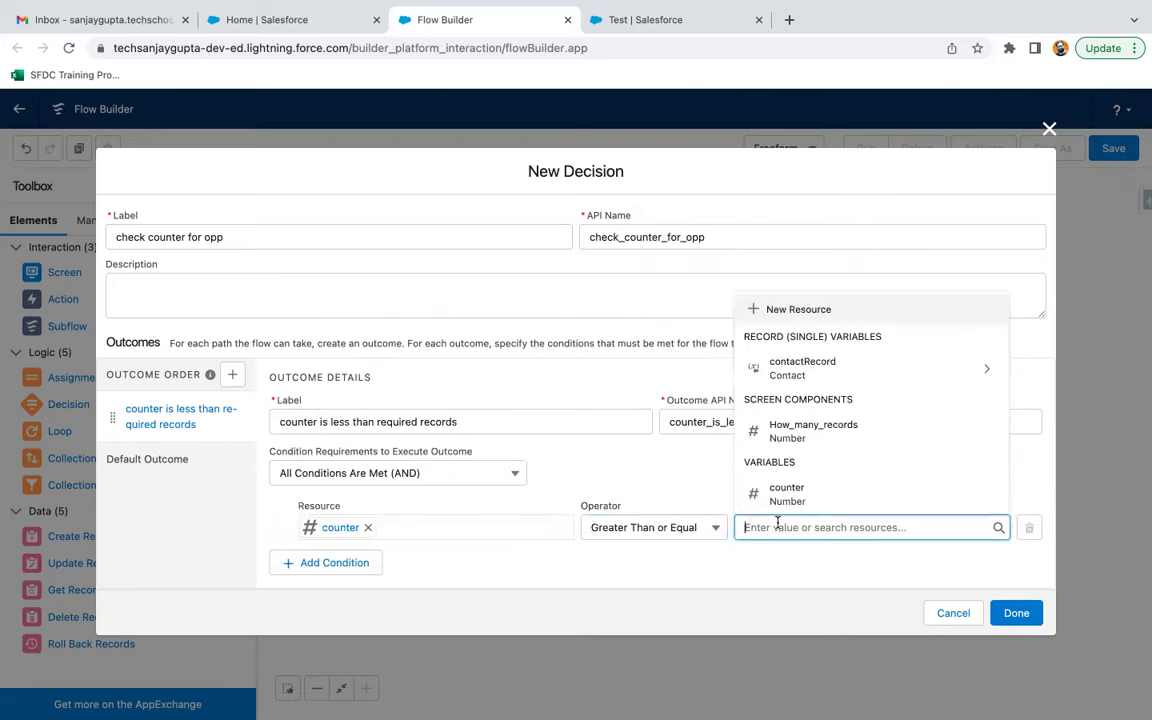
text(how)
click(805, 507)
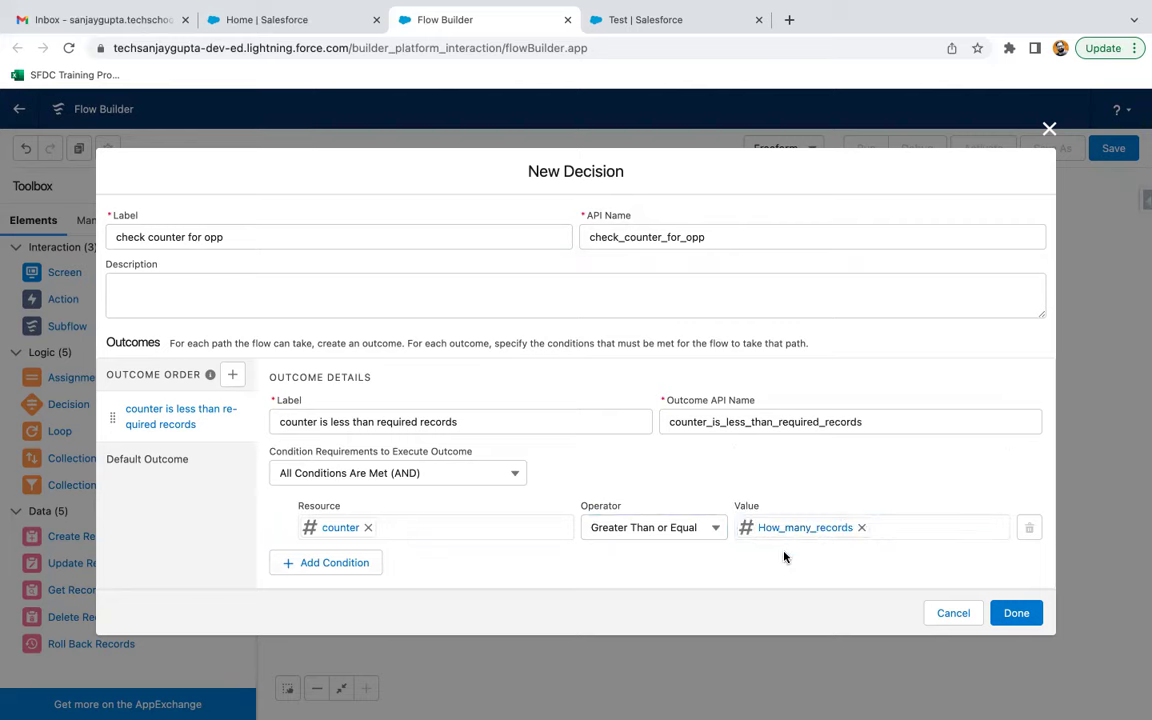
click(1012, 613)
Place the check counter for opp decision below Check Object Selection and connect the two through the isOpp? outcome
drag(553, 519, 450, 518)
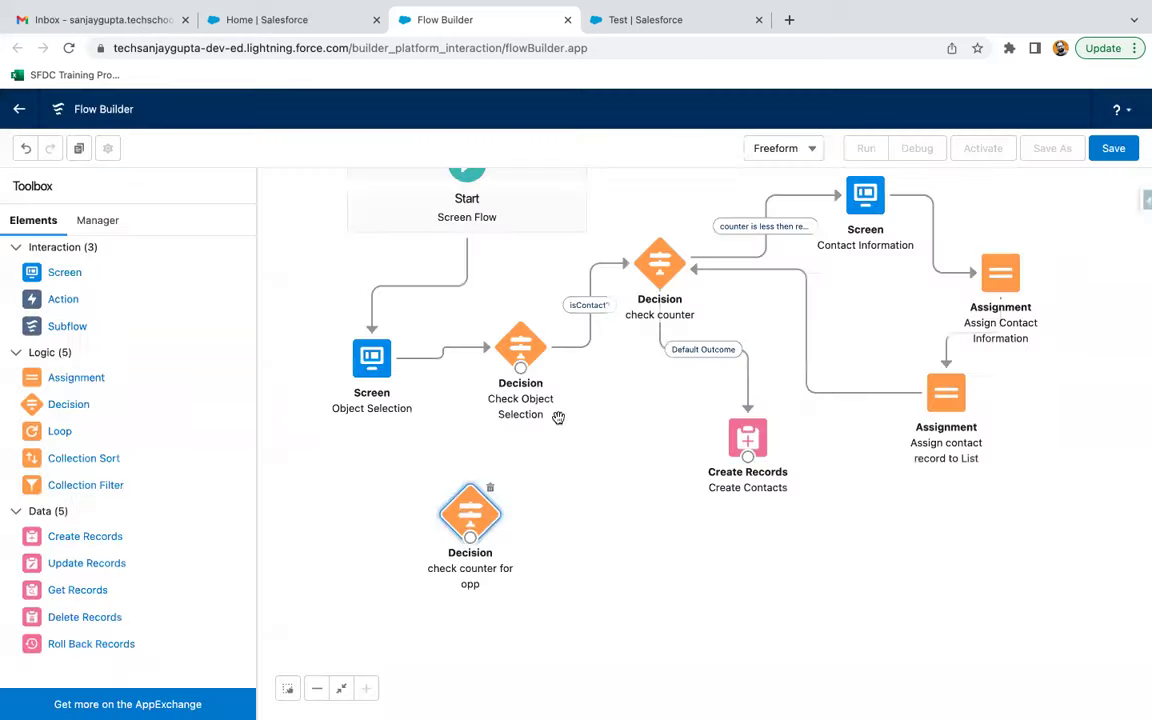
drag(520, 368, 470, 512)
click(792, 465)
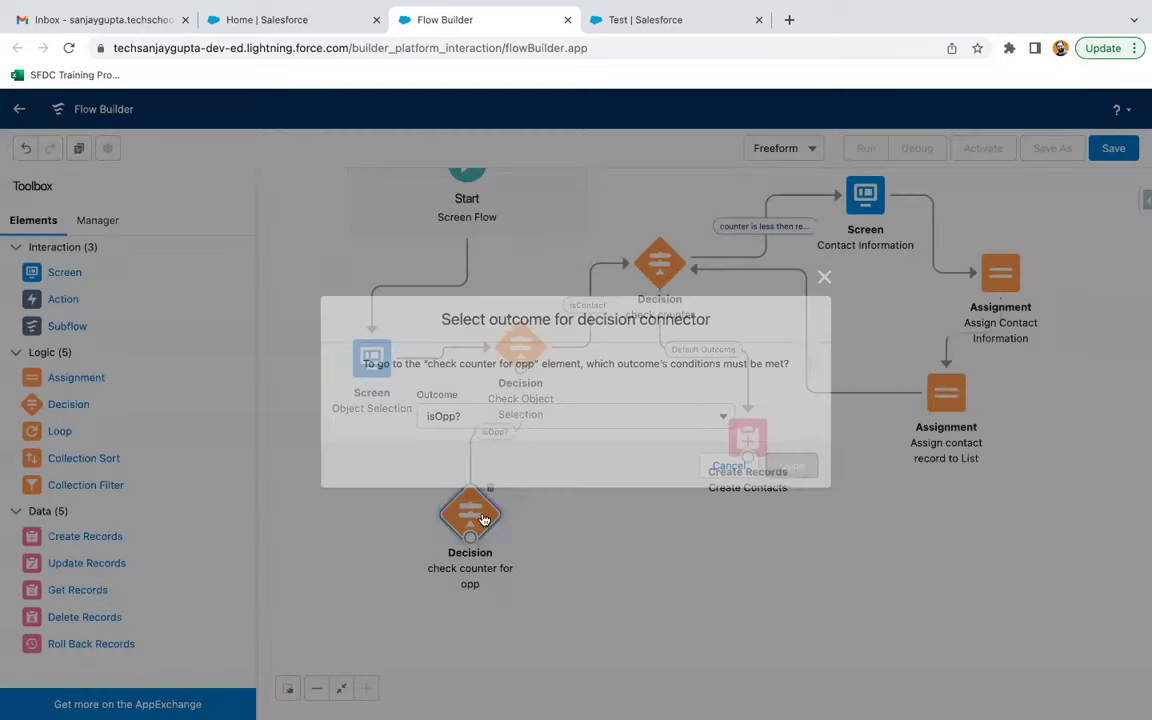
drag(512, 540, 461, 566)
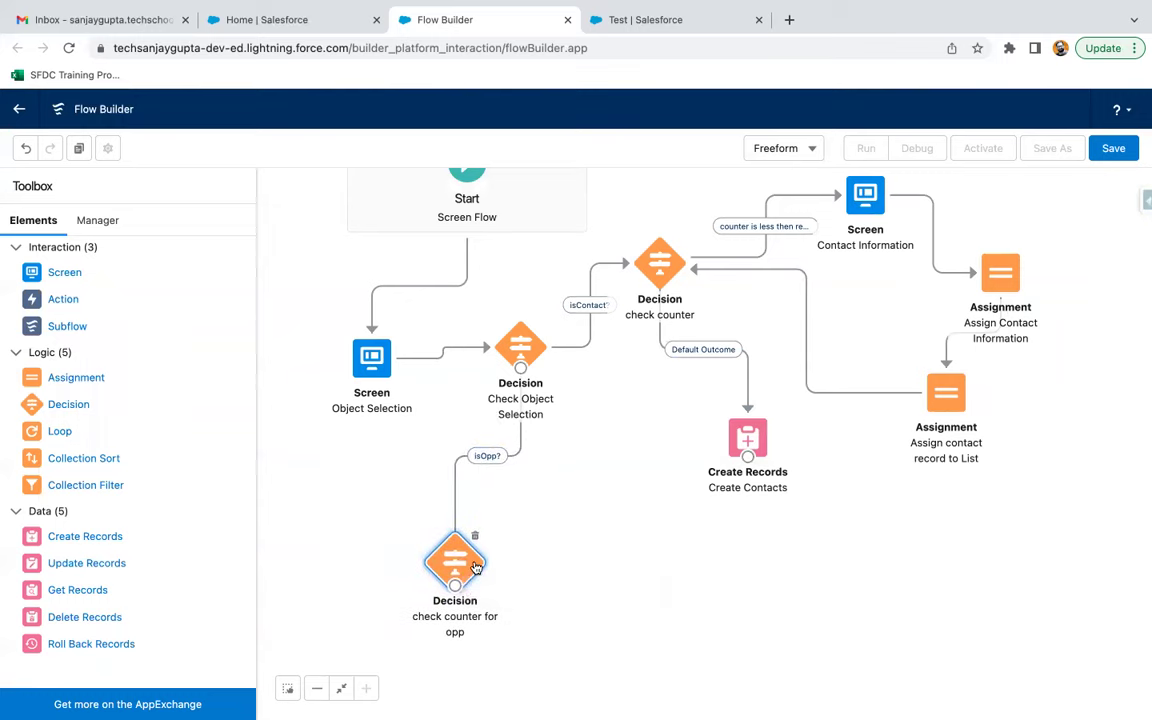
Add a Screen element labelled "Opp Info" to the flow
drag(66, 278, 527, 446)
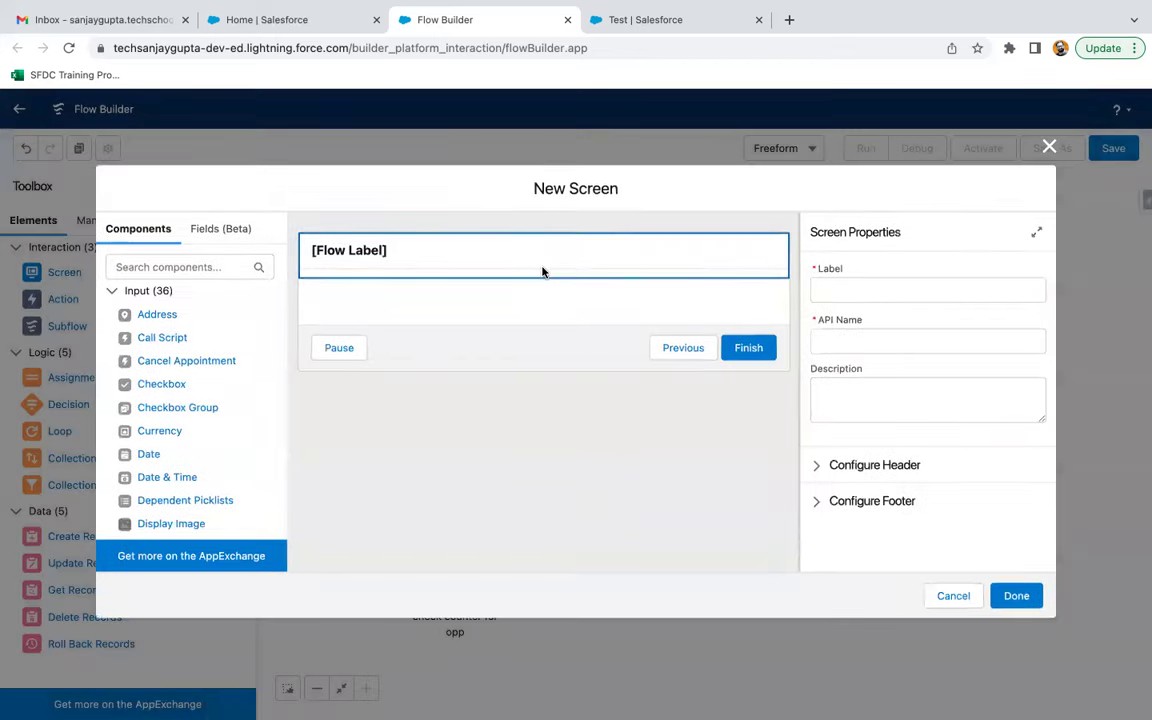
click(824, 289)
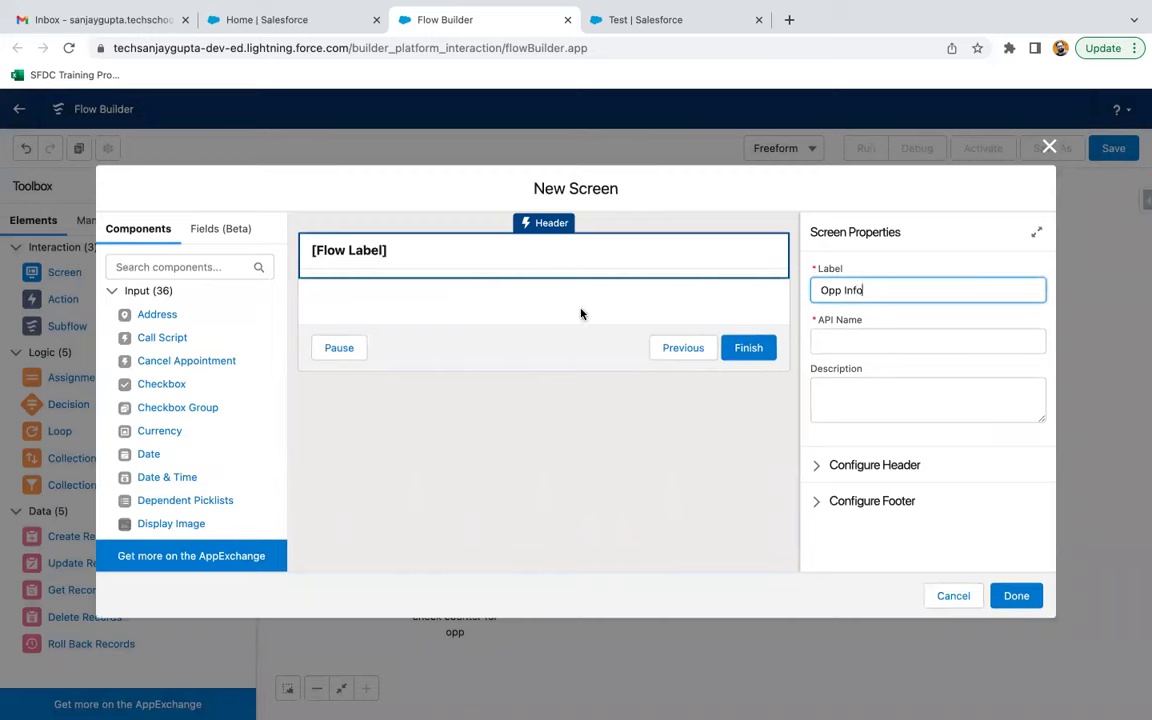
click(545, 297)
Add a Text component to the Opp Info screen with the label and API name "Name"
click(181, 266)
text(text)
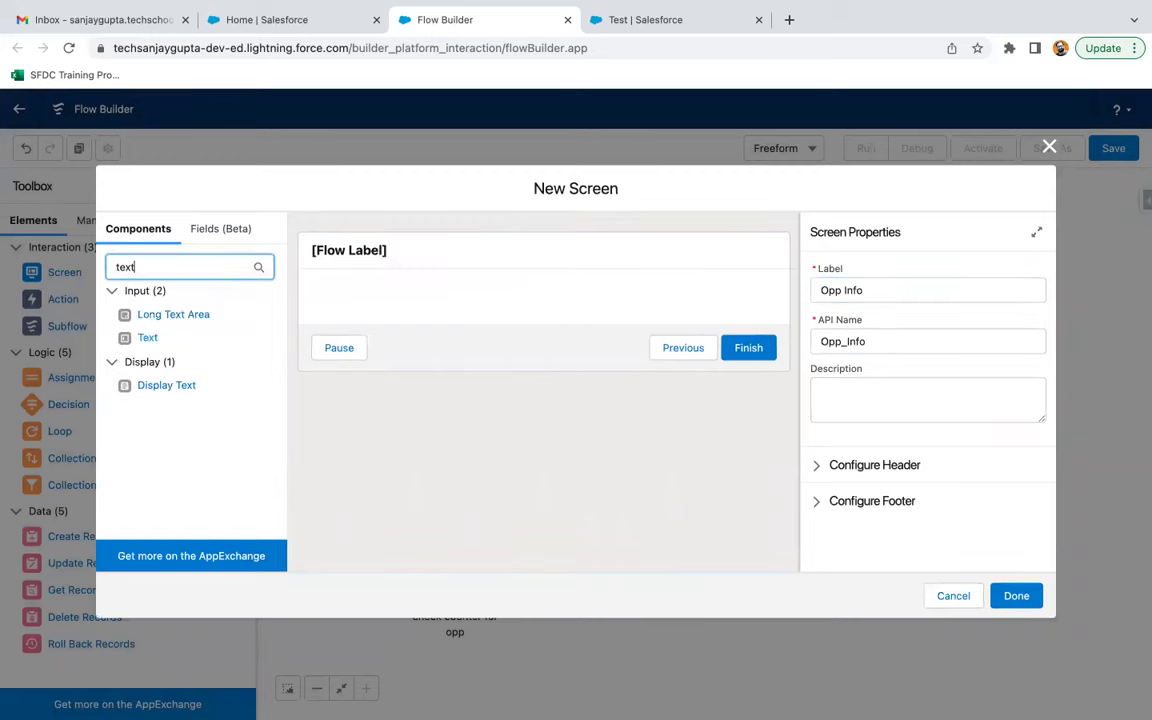
click(155, 338)
click(830, 288)
click(845, 339)
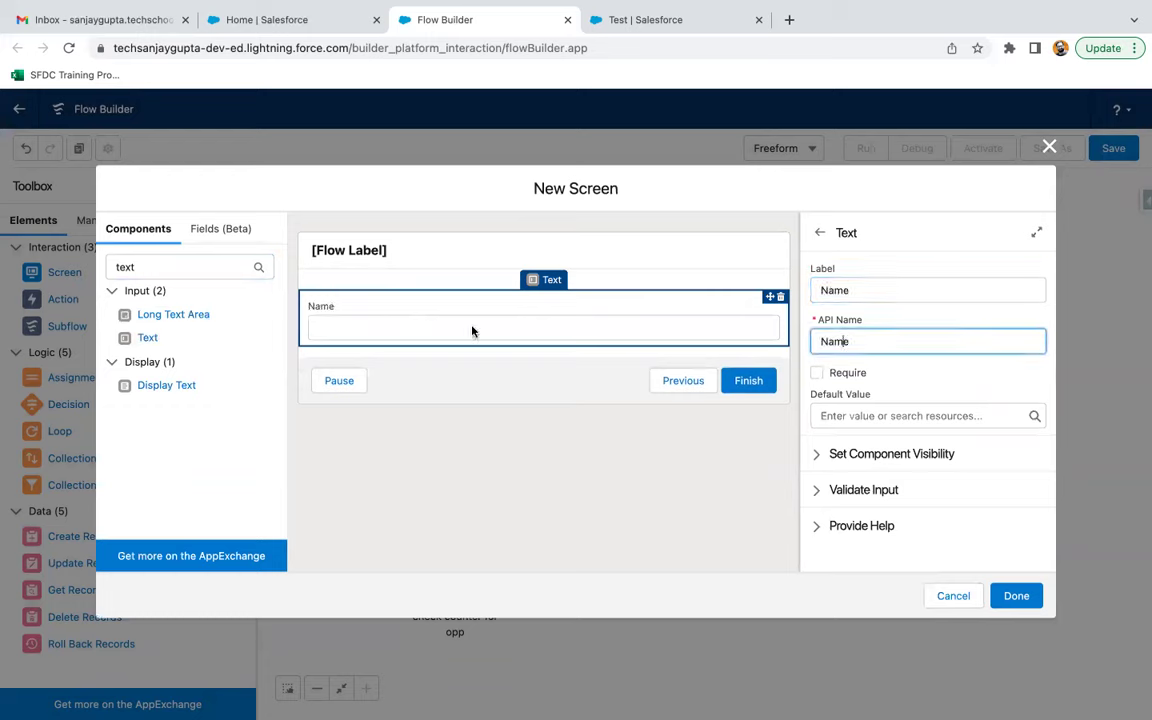
Add a Date component to the Opp Info screen with the label "Close Date" and API name "Close_Date"
click(168, 266)
text(date)
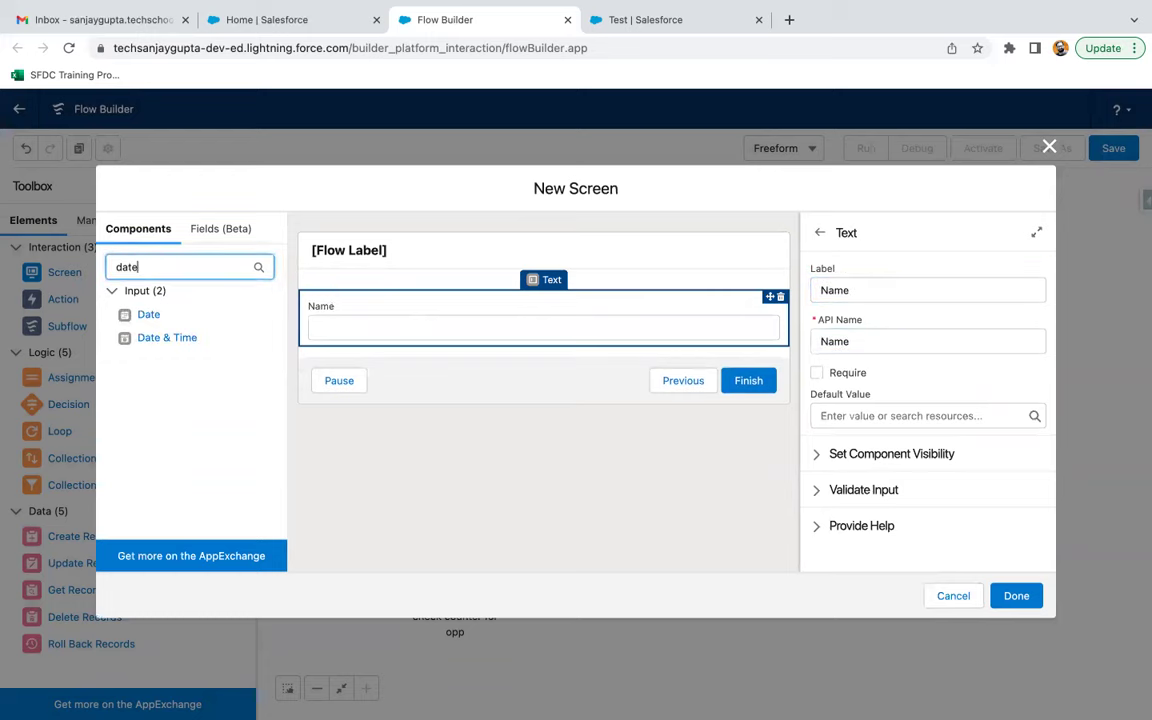
click(148, 316)
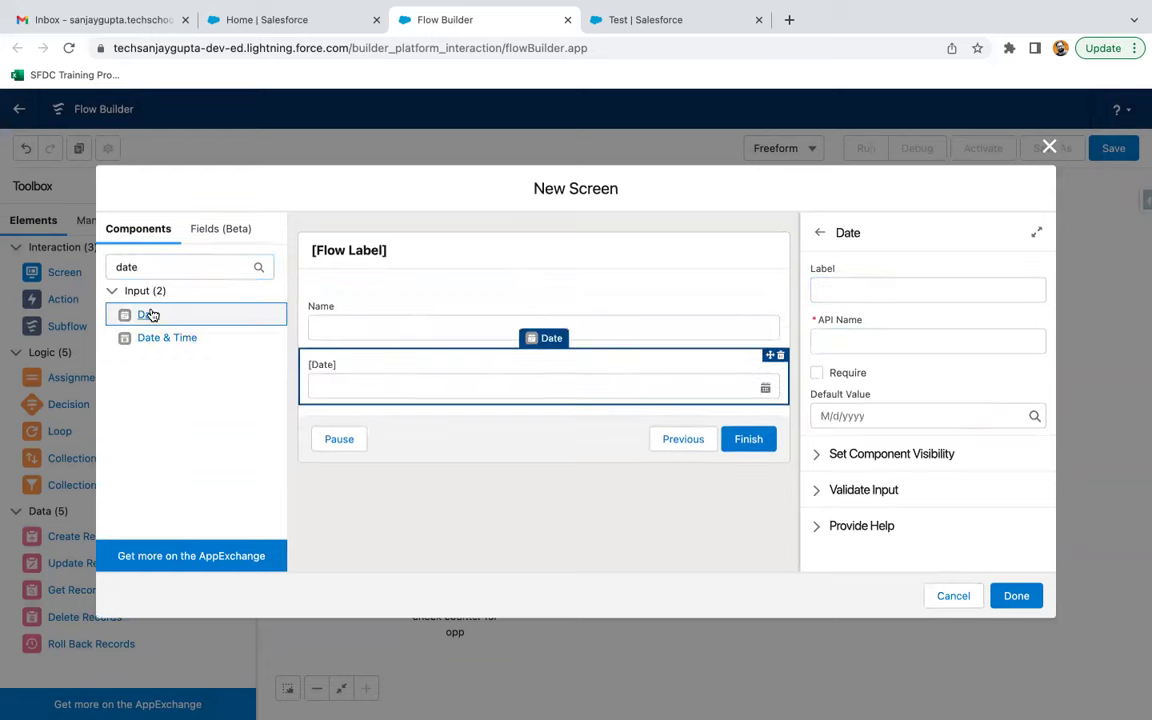
click(787, 287)
click(662, 370)
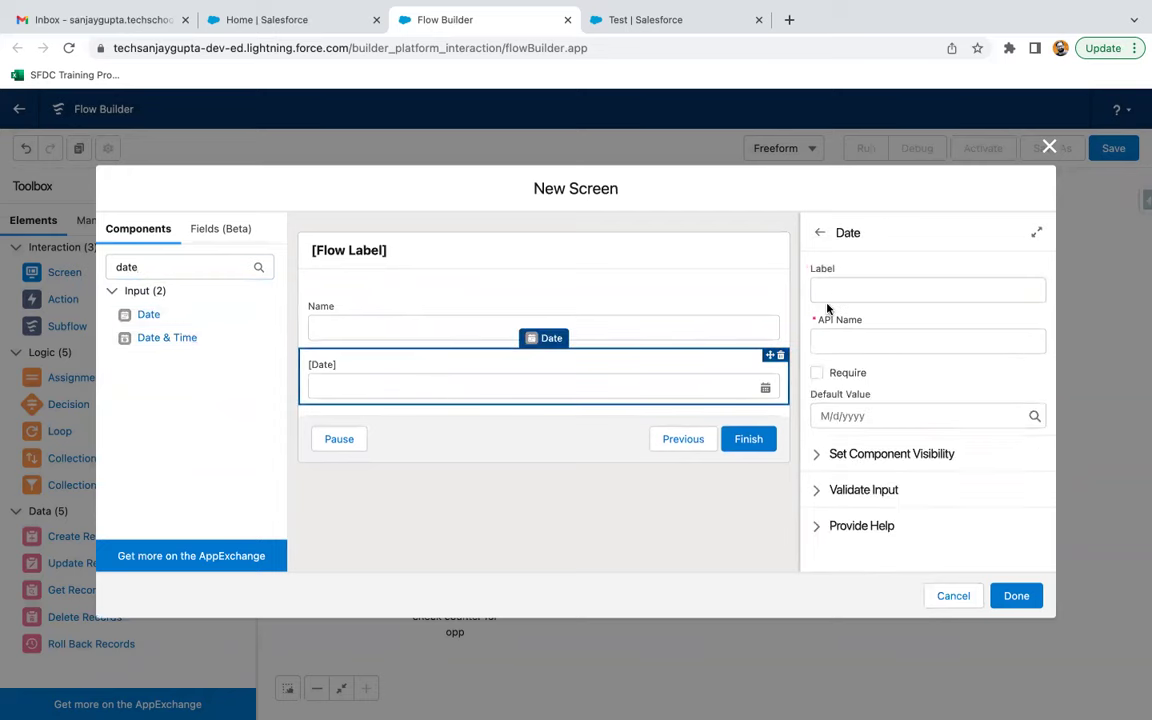
click(851, 292)
text(Close Date)
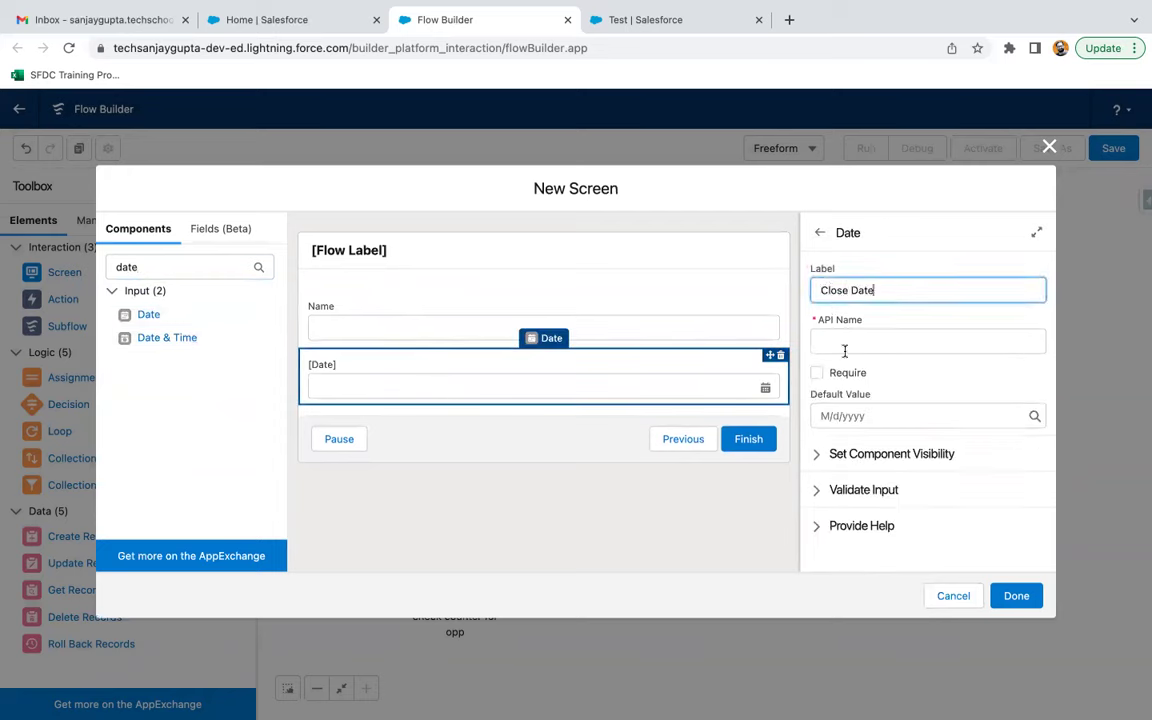
click(853, 358)
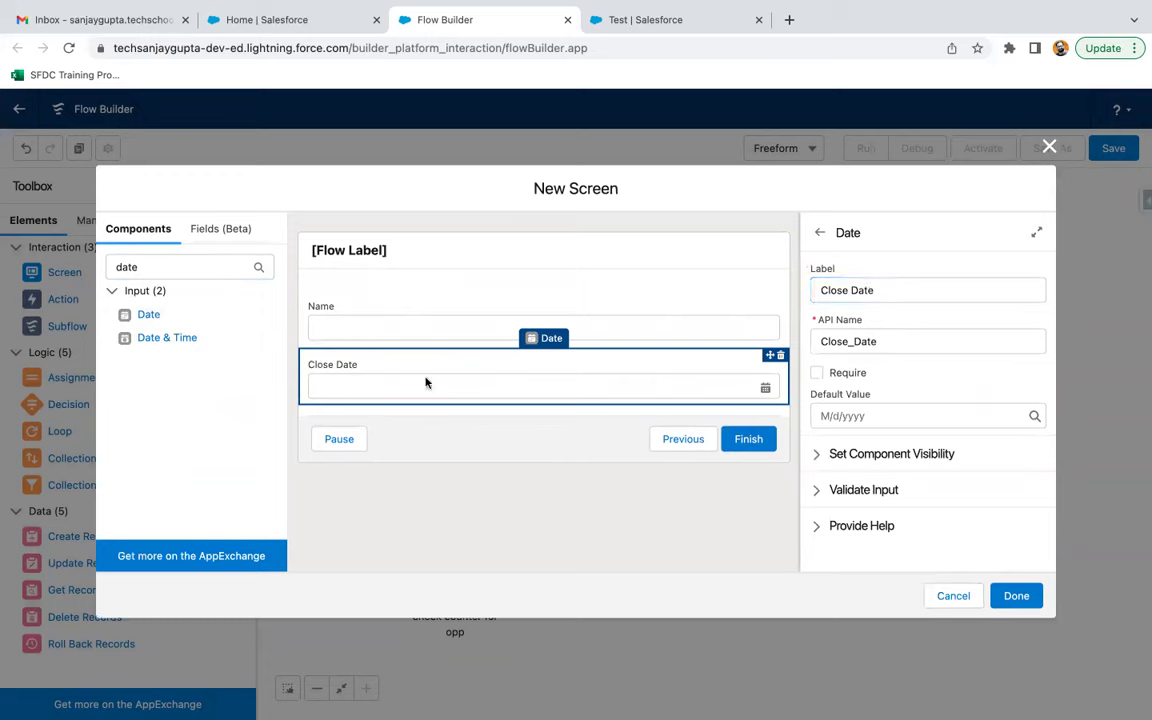
Make both the Name and Close Date inputs required on the Opp Info screen
click(633, 289)
click(816, 373)
click(715, 386)
click(817, 373)
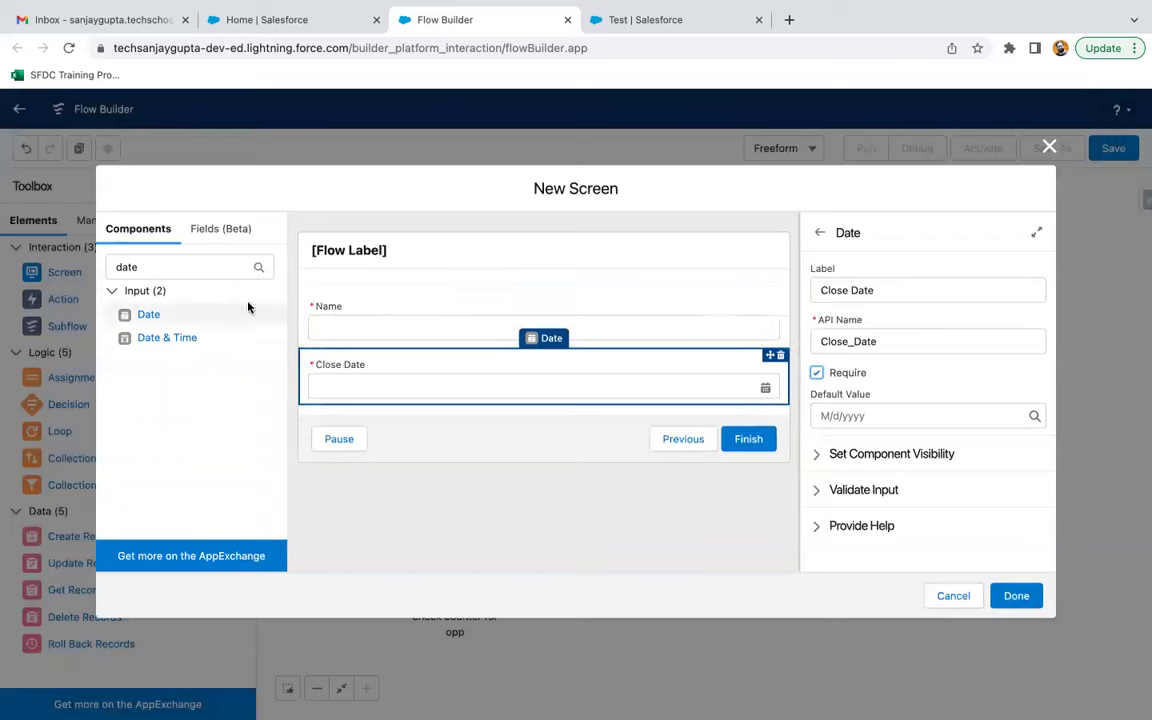
Add a Picklist component below Close Date with the label and API name "Stage"
drag(162, 267, 95, 272)
key(BackSpace)
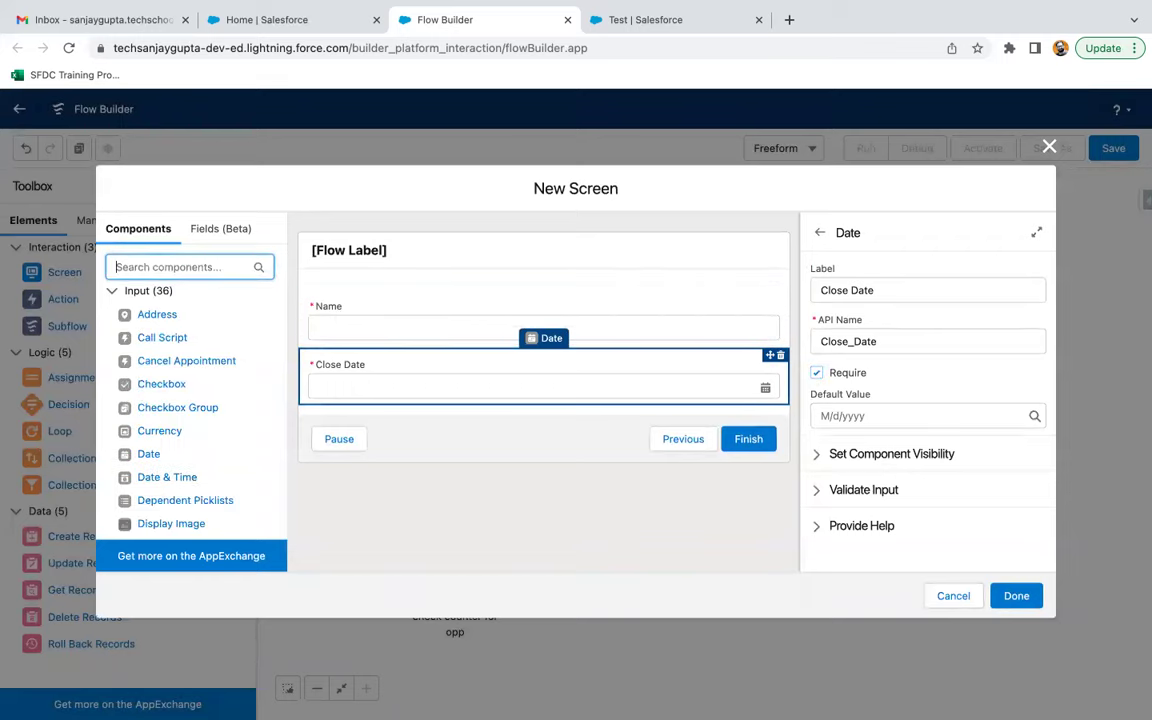
text(pick)
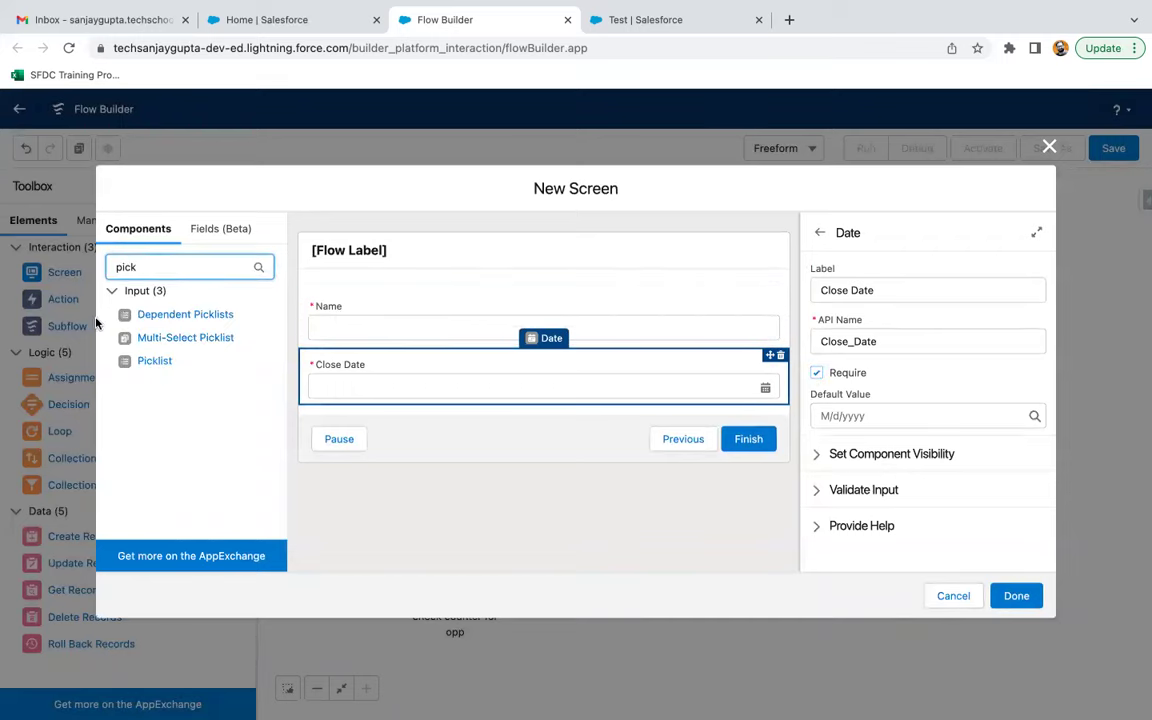
drag(147, 361, 393, 407)
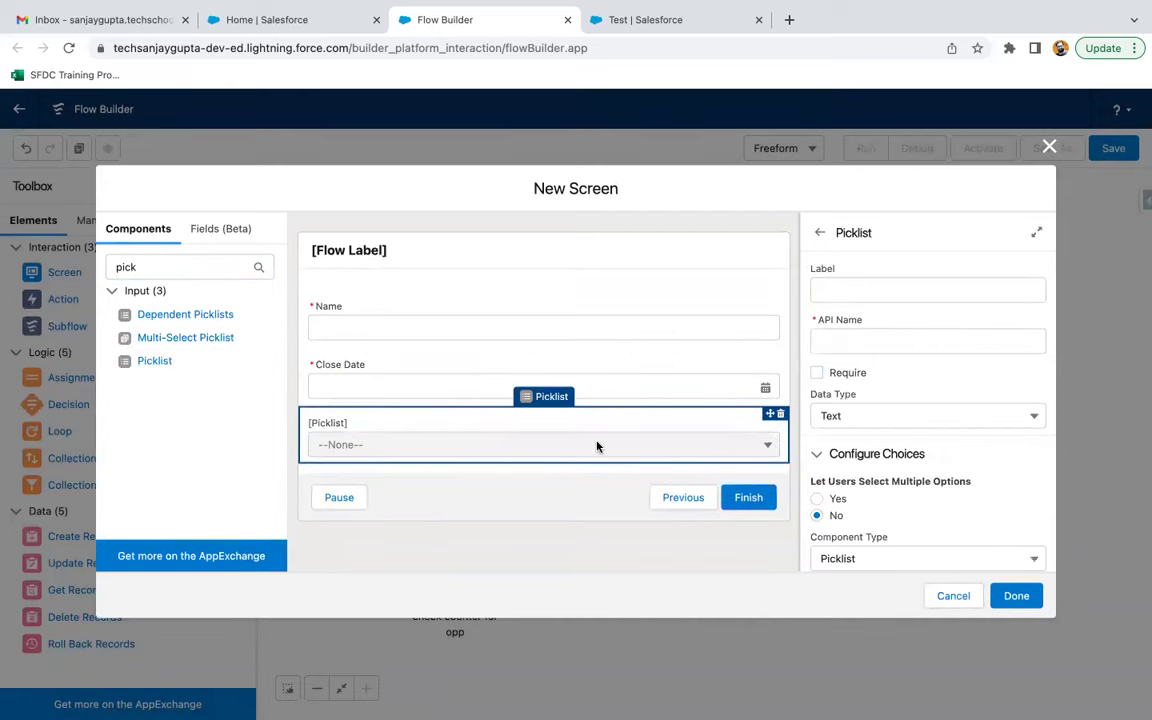
click(850, 292)
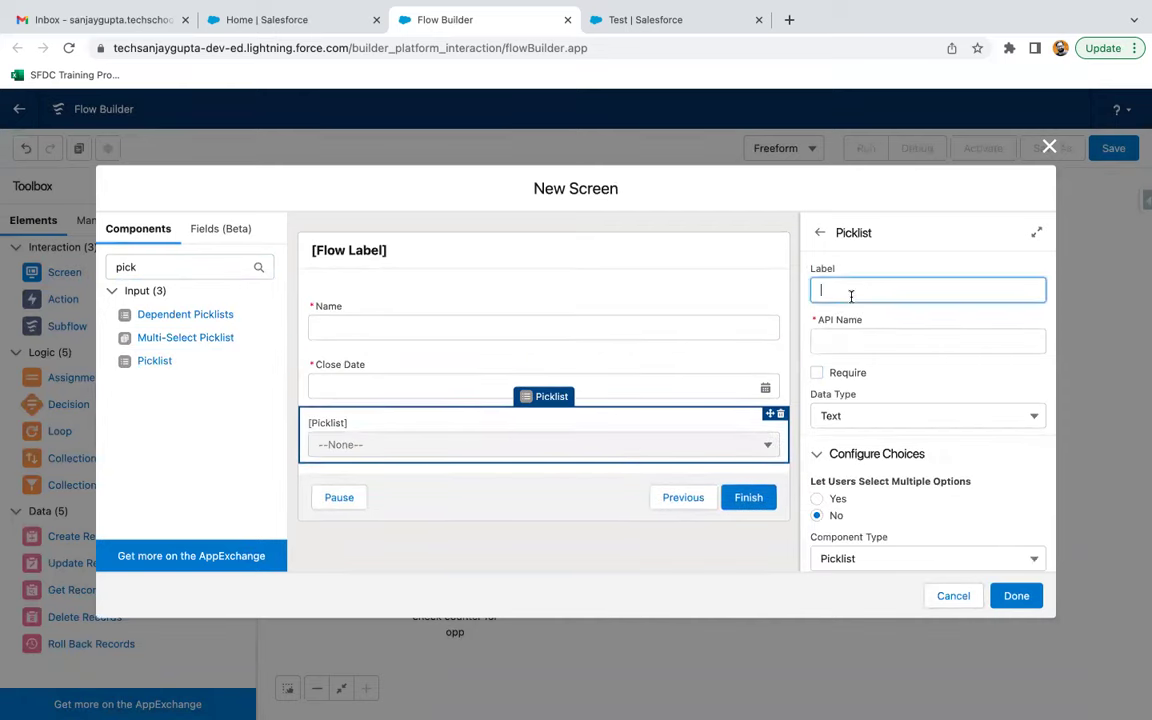
click(843, 338)
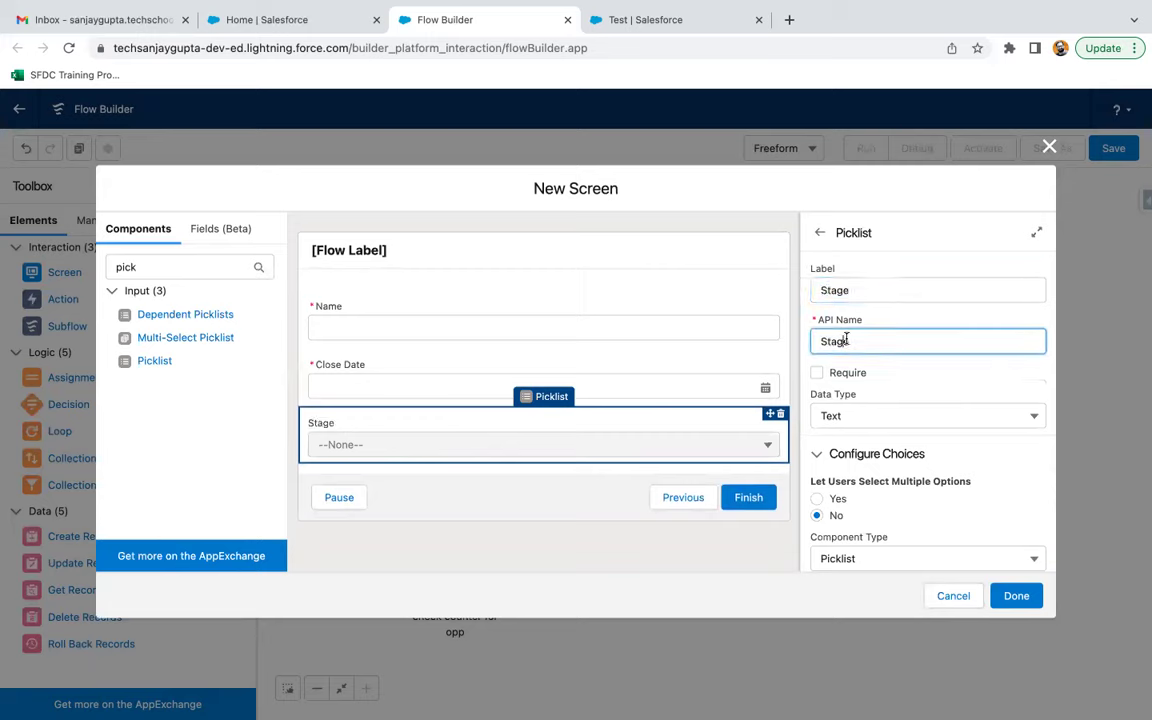
Create a Picklist Choice Set resource for the Stage choice, with API name "stageName" and object Opportunity
scroll(862, 440, down, 3)
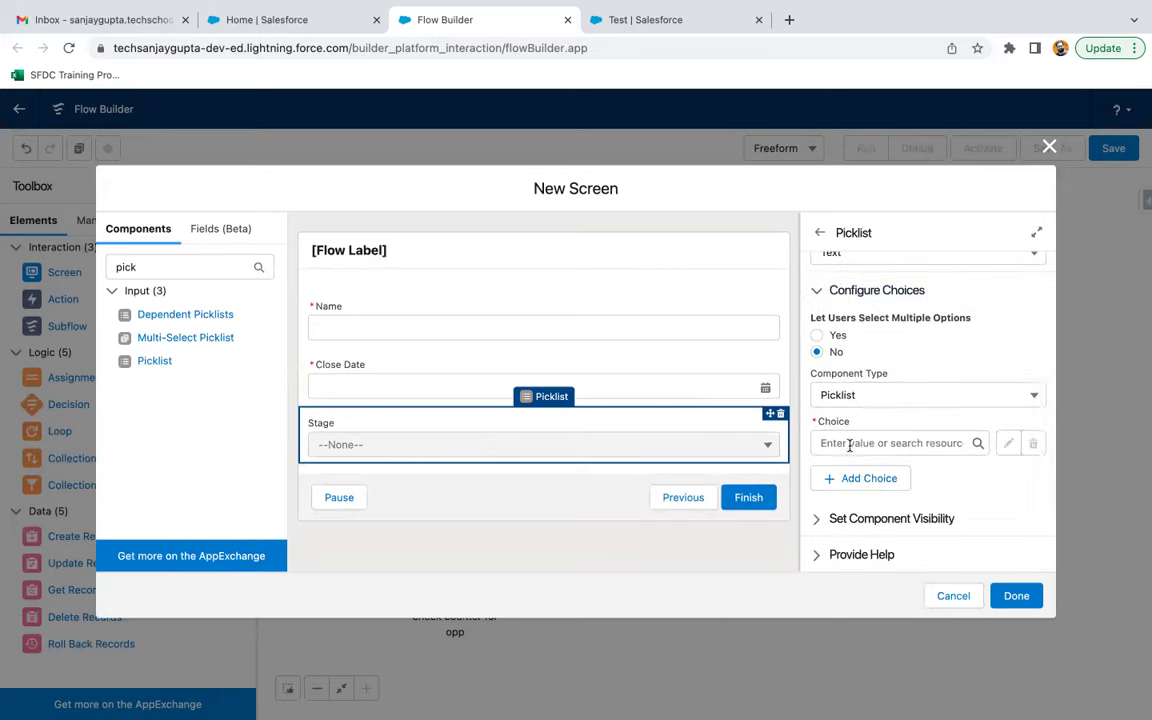
click(851, 443)
click(869, 474)
click(282, 340)
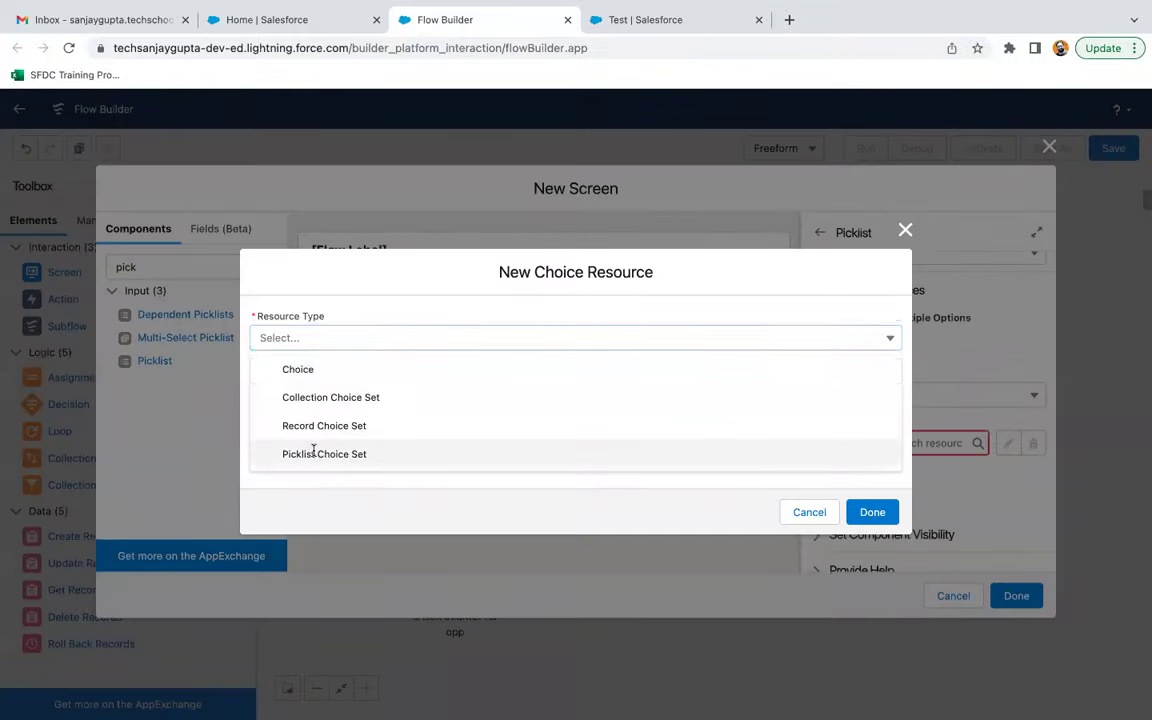
click(311, 452)
click(307, 370)
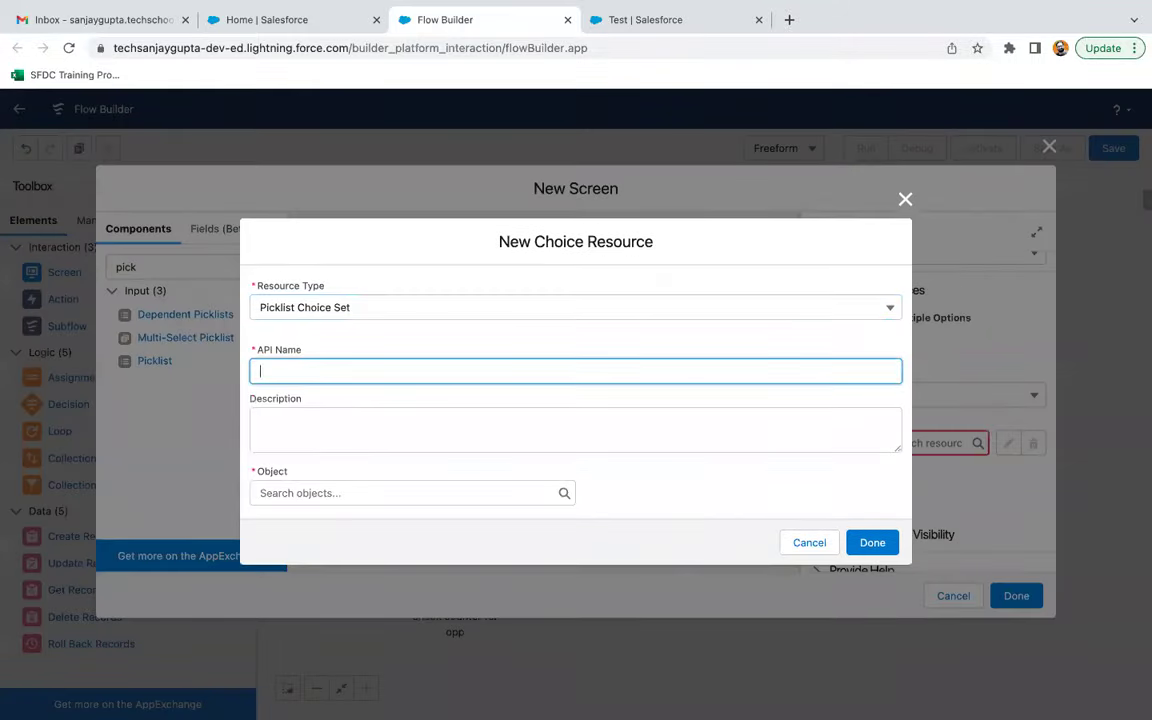
click(296, 484)
text(opp)
click(323, 289)
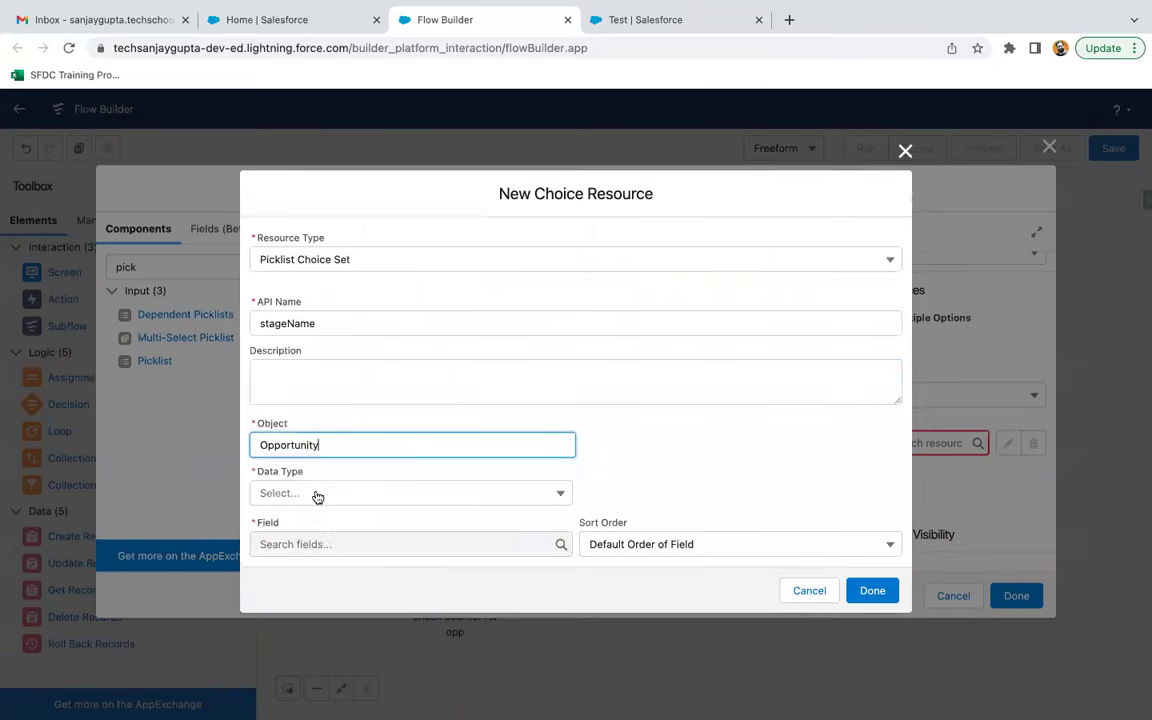
Set the choice set's data type to Picklist and its field to StageName, and save the resource
click(326, 494)
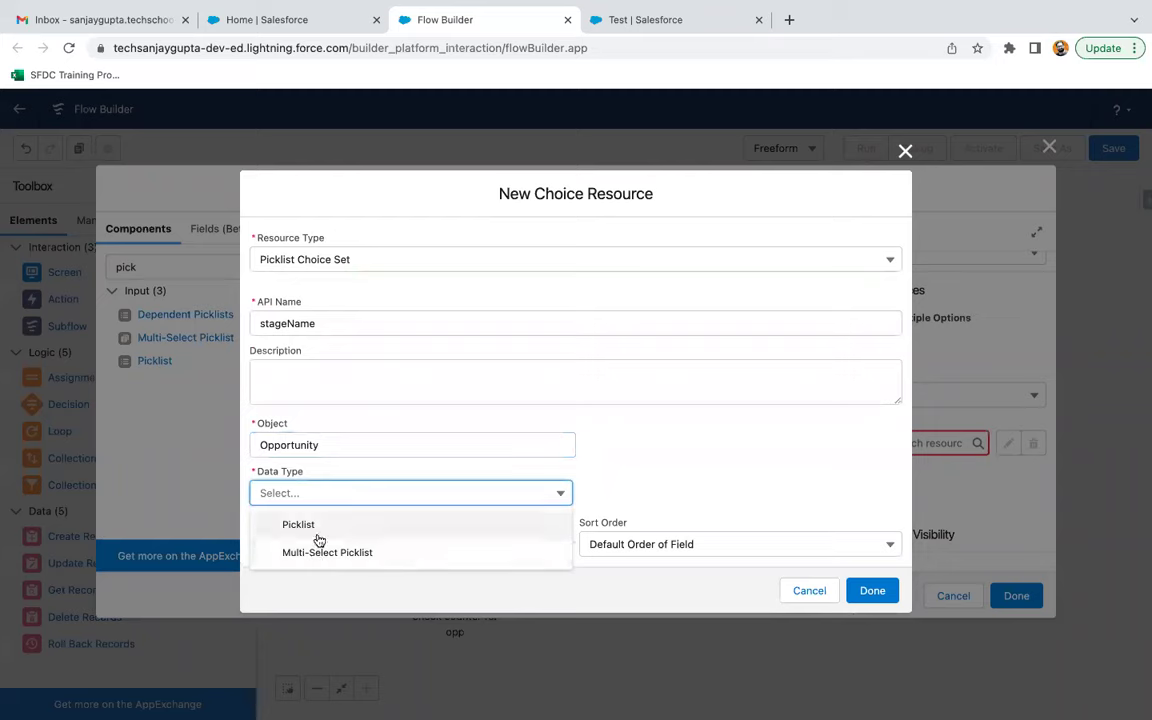
click(312, 531)
click(305, 544)
text(stage)
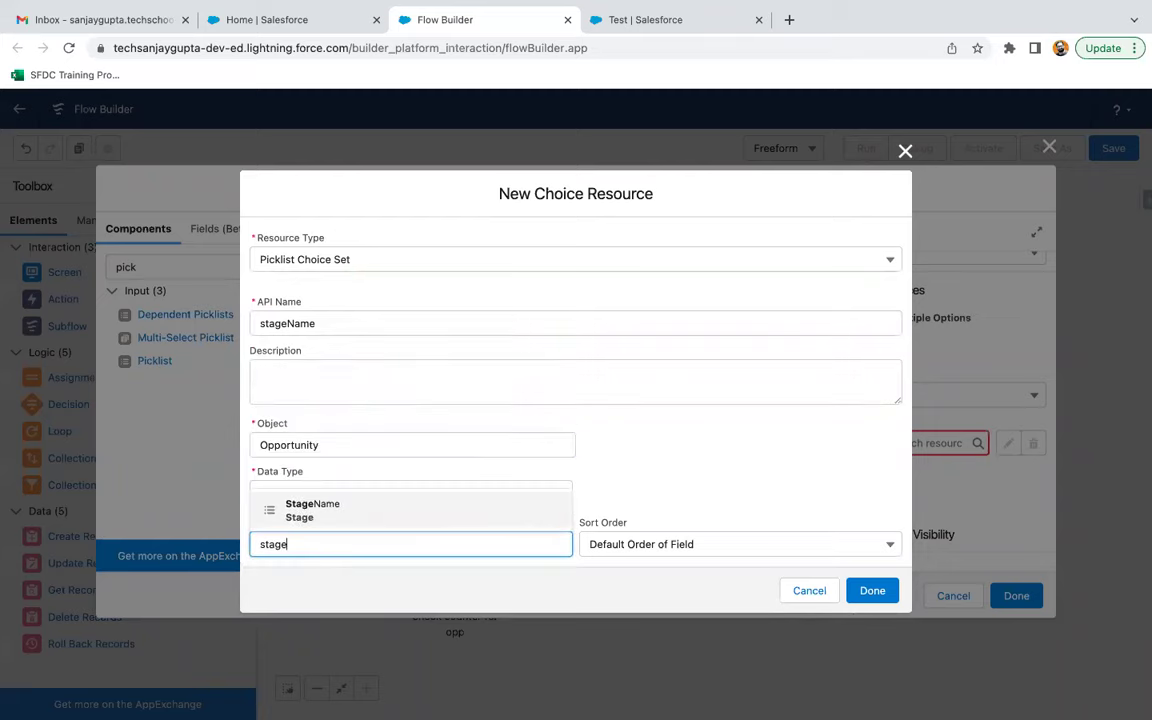
click(333, 512)
click(872, 590)
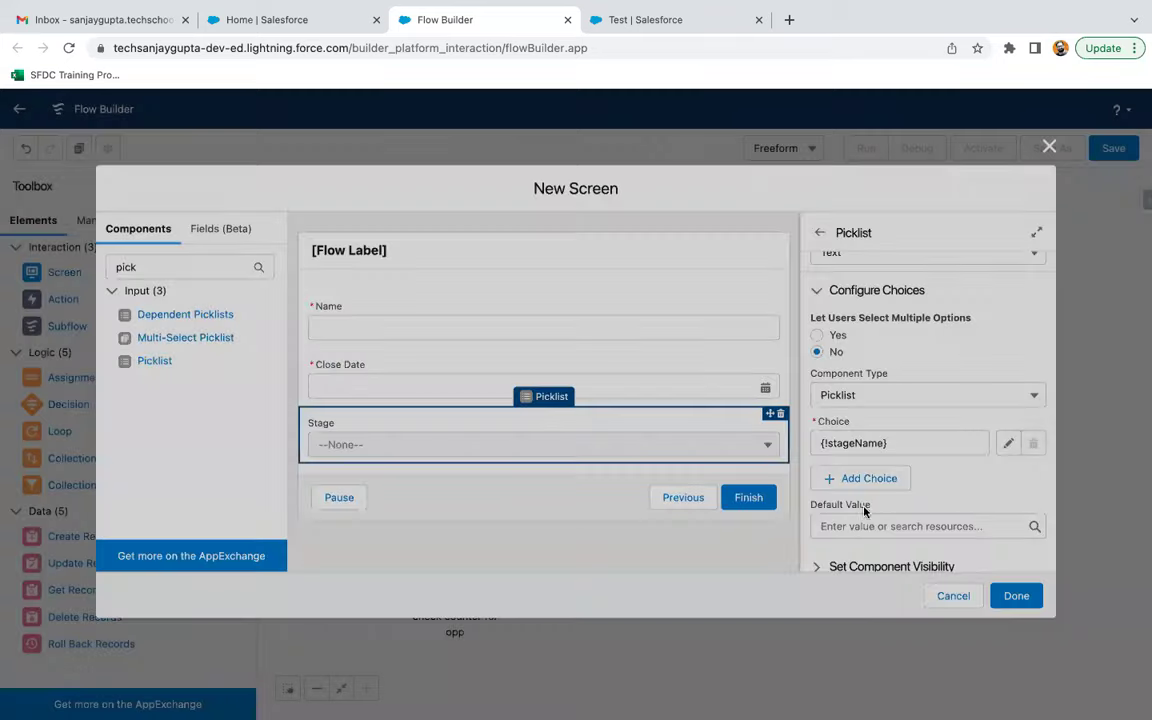
Save the Opp Info screen and connect check counter for opp to it through the "counter is less than required records" outcome
scroll(815, 455, up, 2)
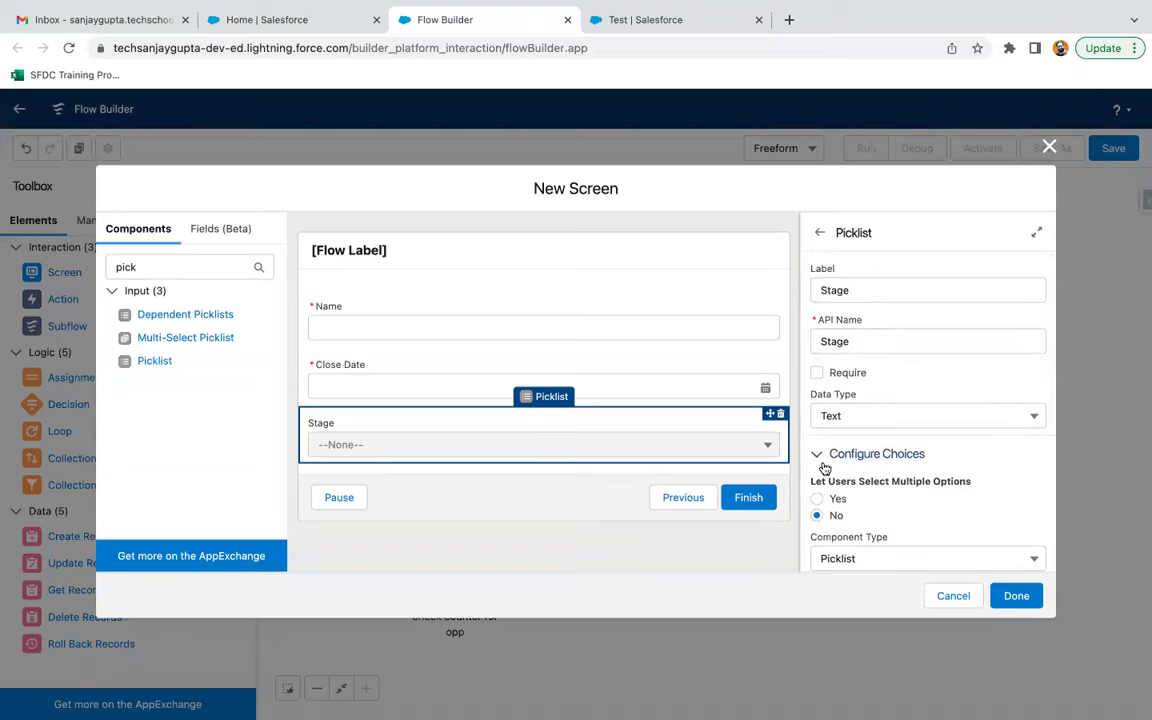
click(1016, 595)
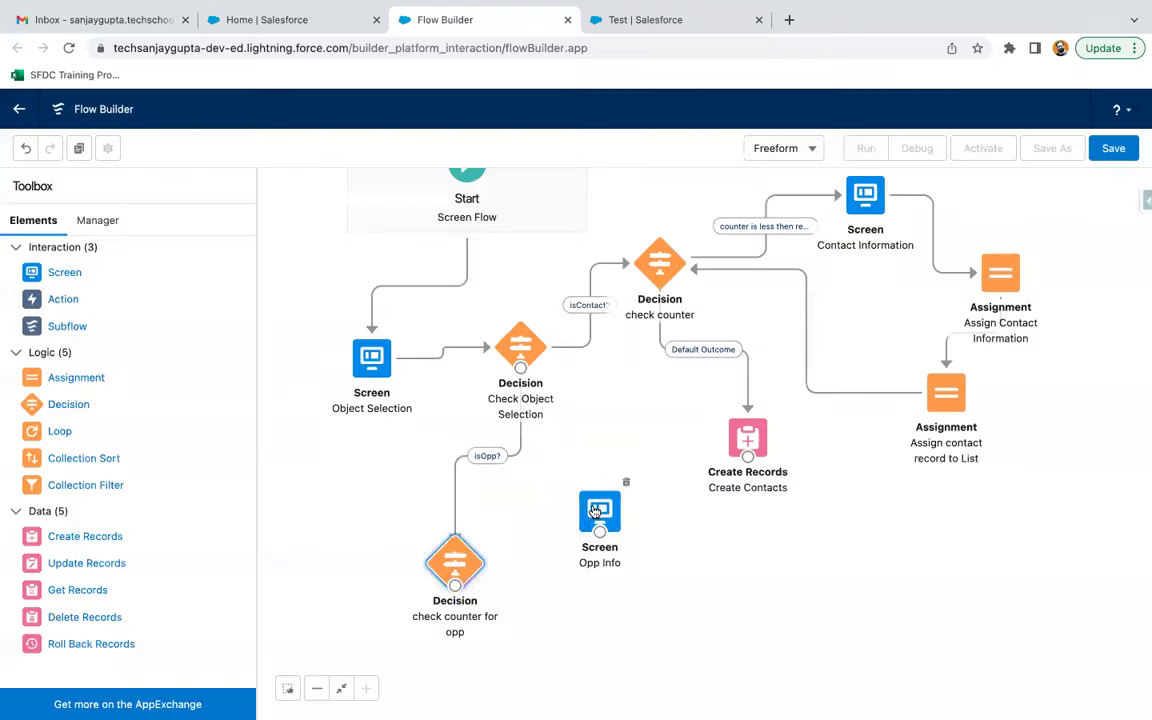
drag(605, 505, 590, 512)
drag(455, 585, 588, 532)
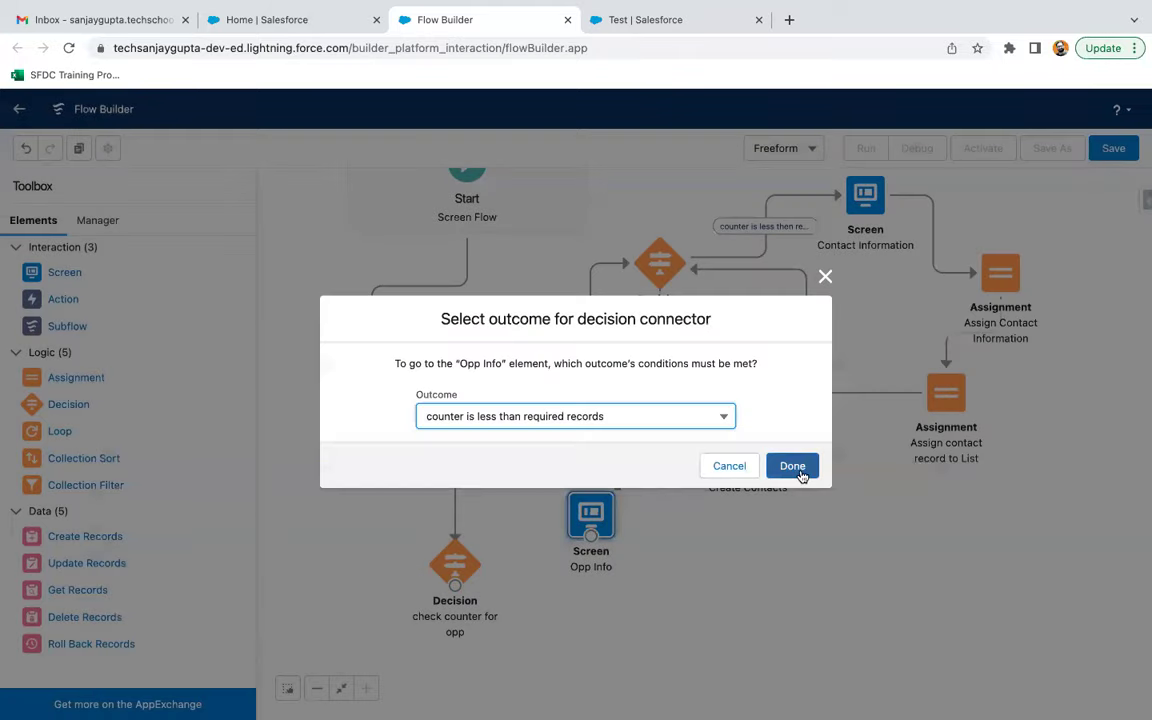
click(797, 467)
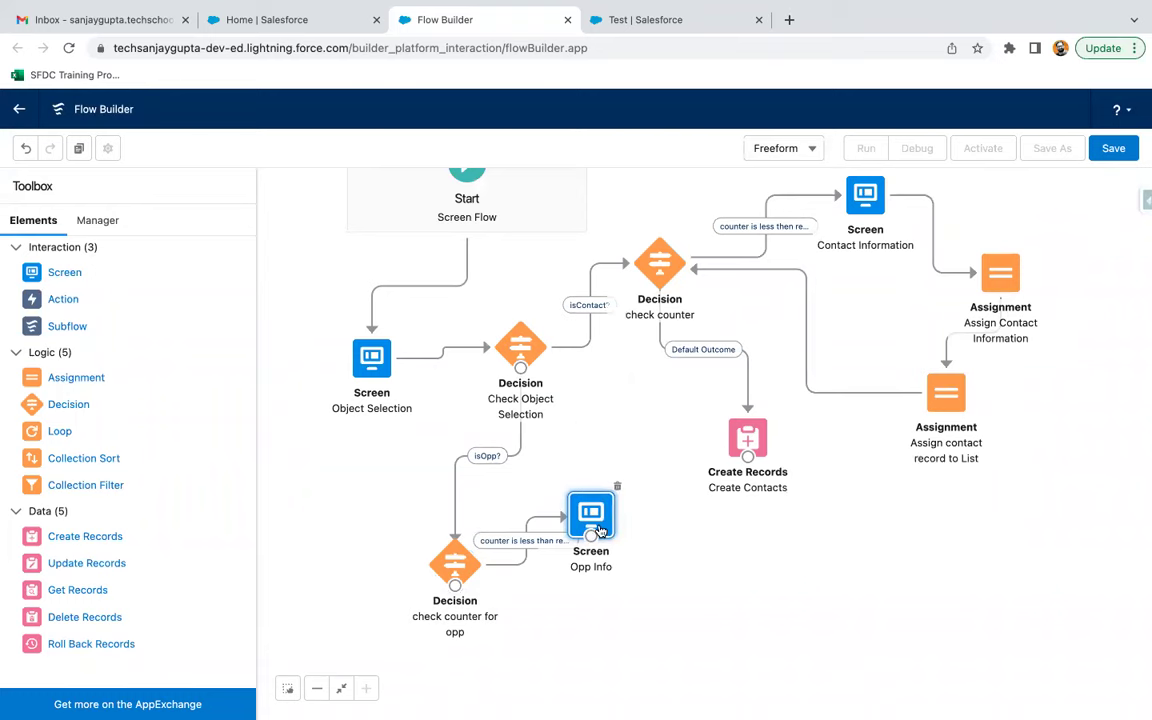
Start a new Variable resource with the API name "oppRecord"
click(100, 221)
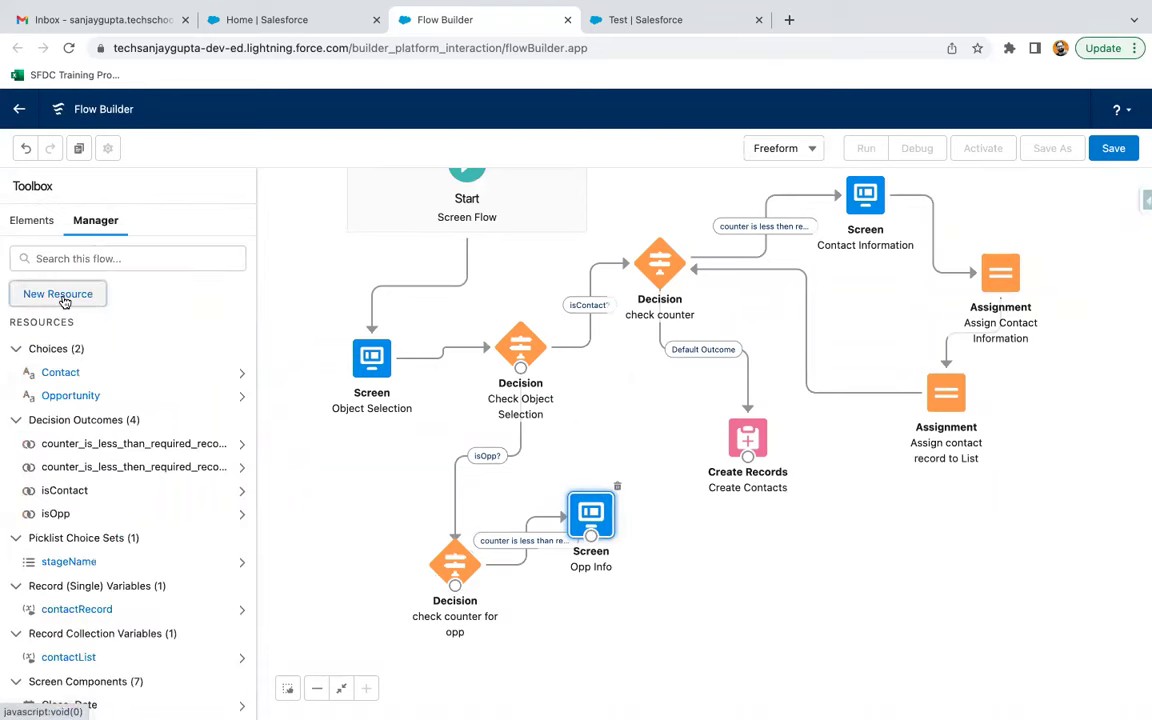
click(60, 295)
click(352, 336)
click(302, 372)
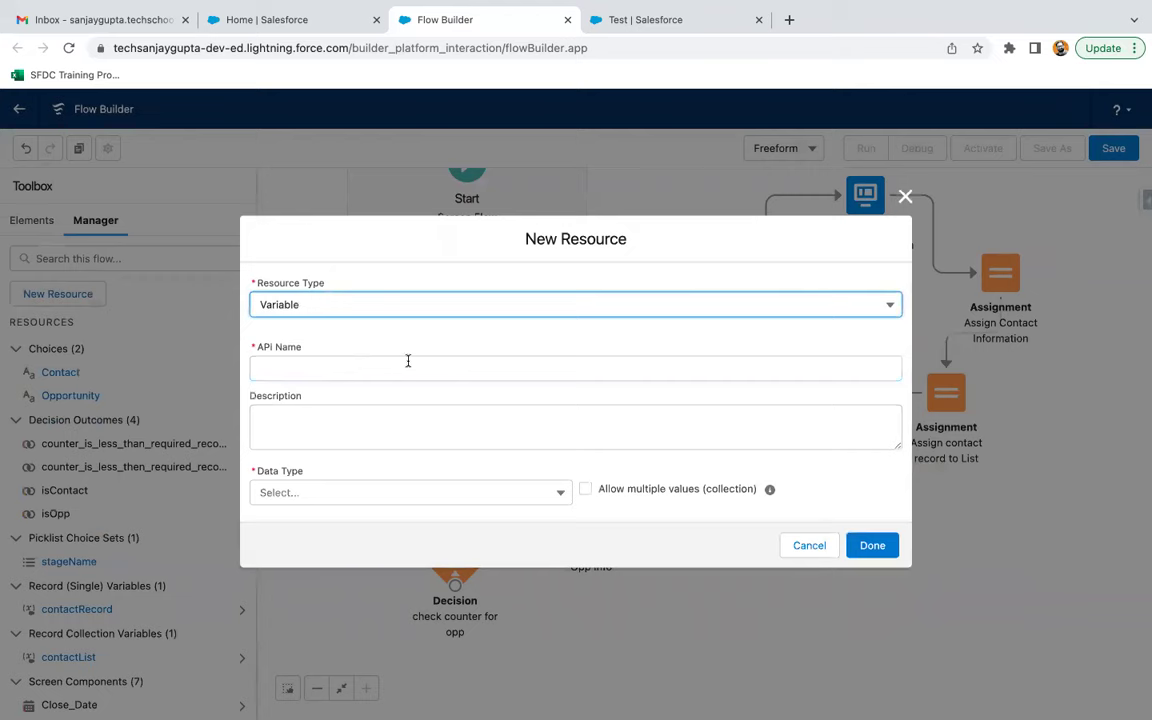
click(306, 371)
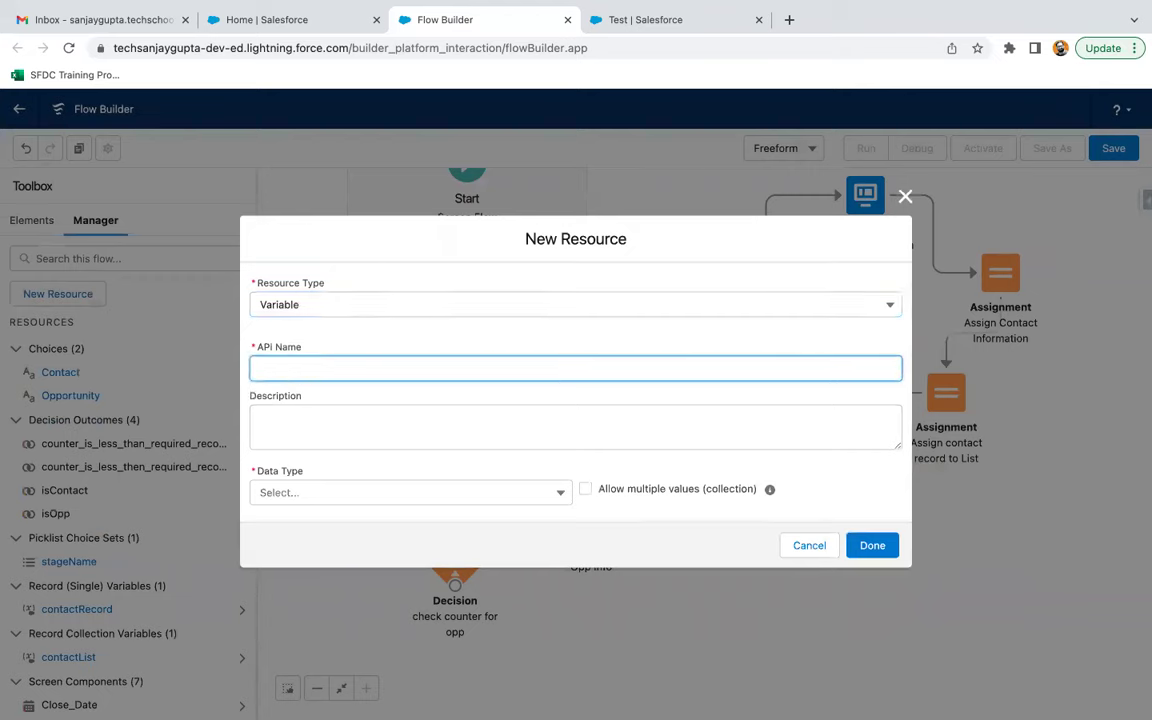
text(OppContact)
key(ctrl+a)
text(o)
Set the oppRecord variable's data type to Record and its object to Opportunity, and save it
click(301, 494)
click(319, 298)
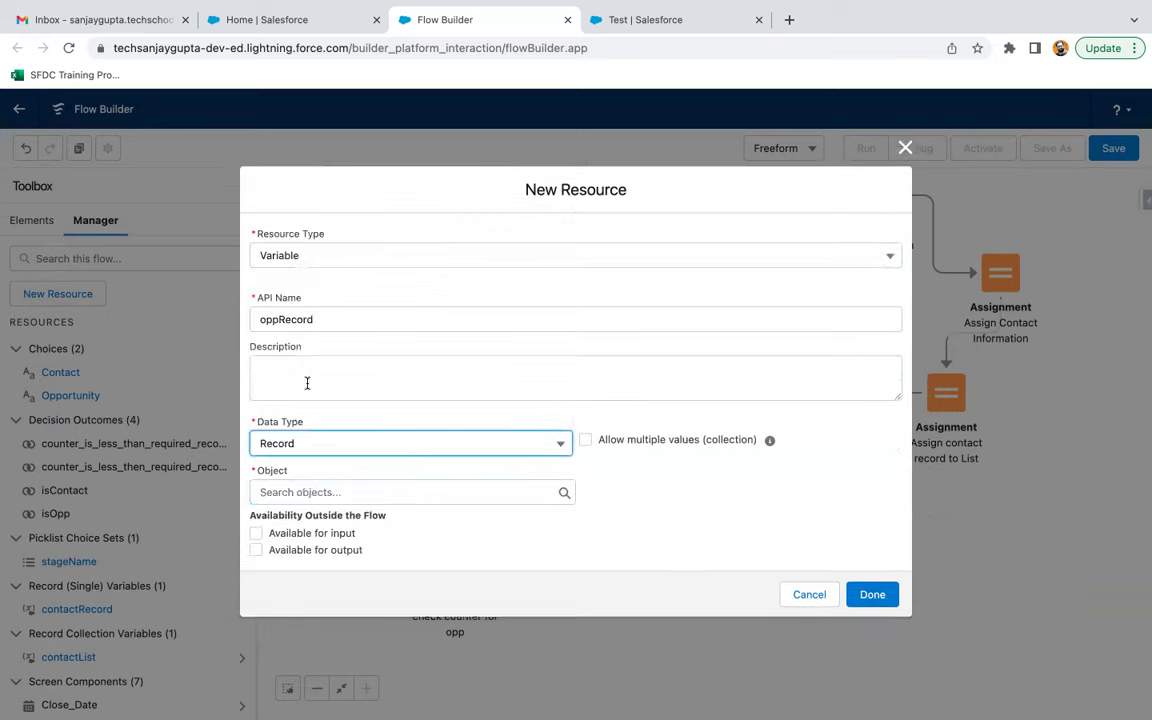
click(305, 492)
text(opp)
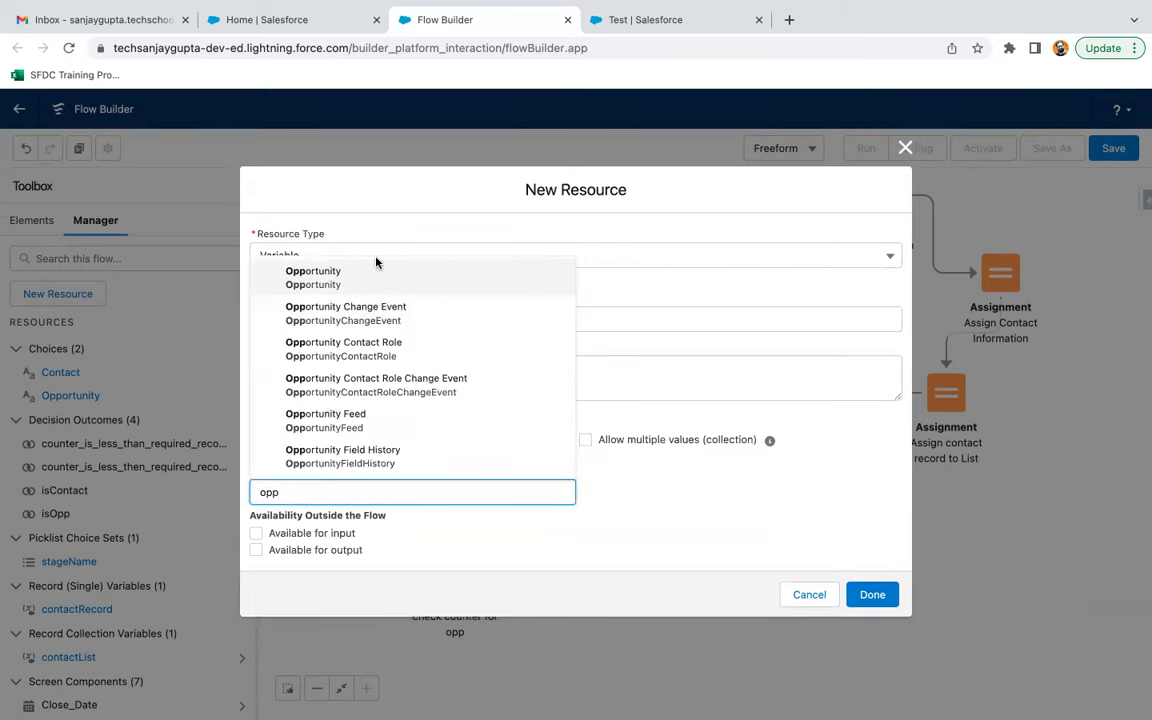
click(373, 273)
click(874, 600)
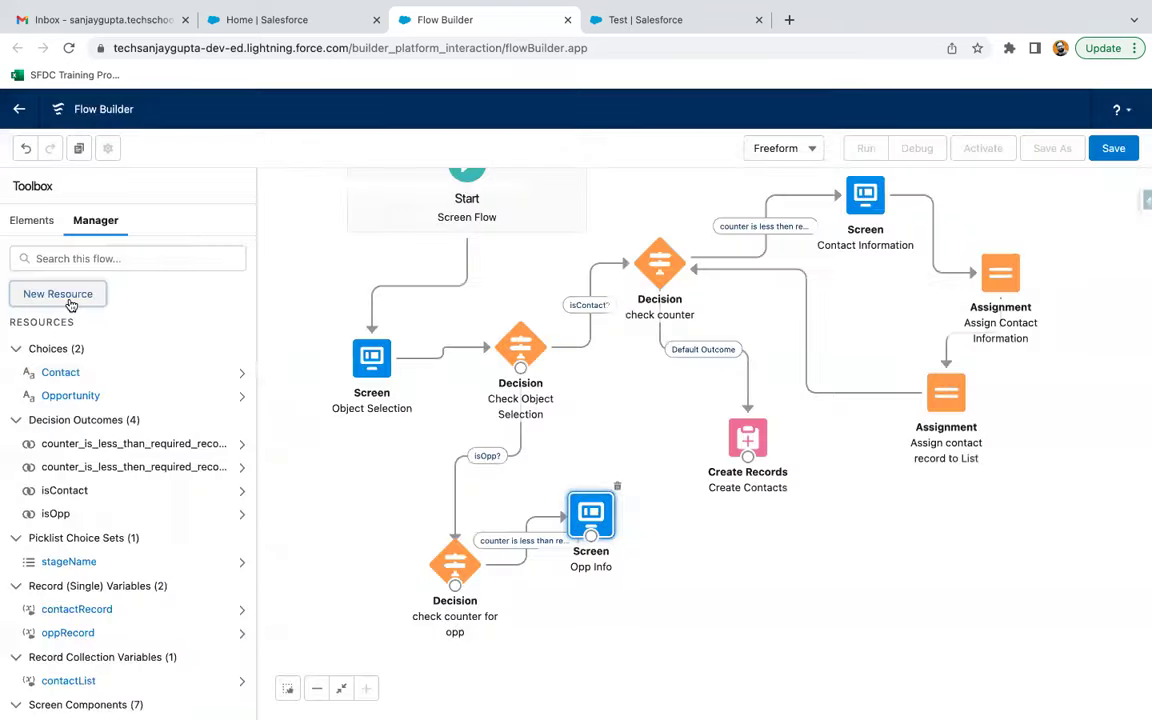
Start another Variable resource with the API name "oppList" and data type Record
click(57, 291)
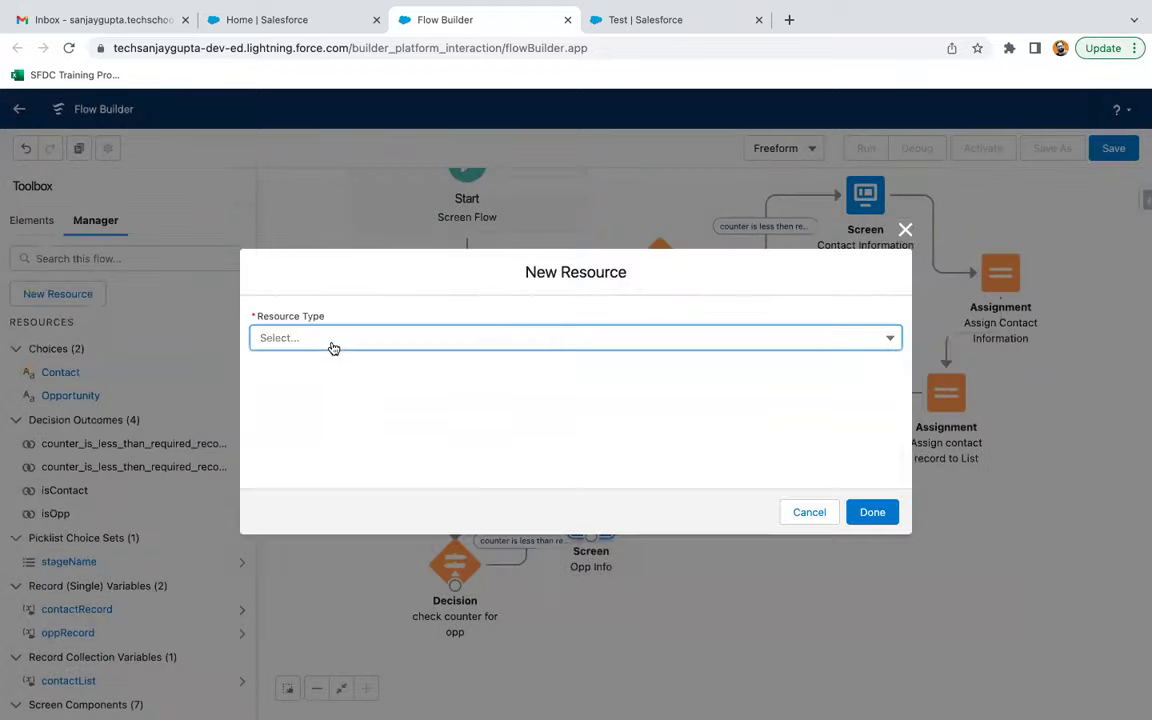
click(330, 340)
click(325, 369)
click(297, 360)
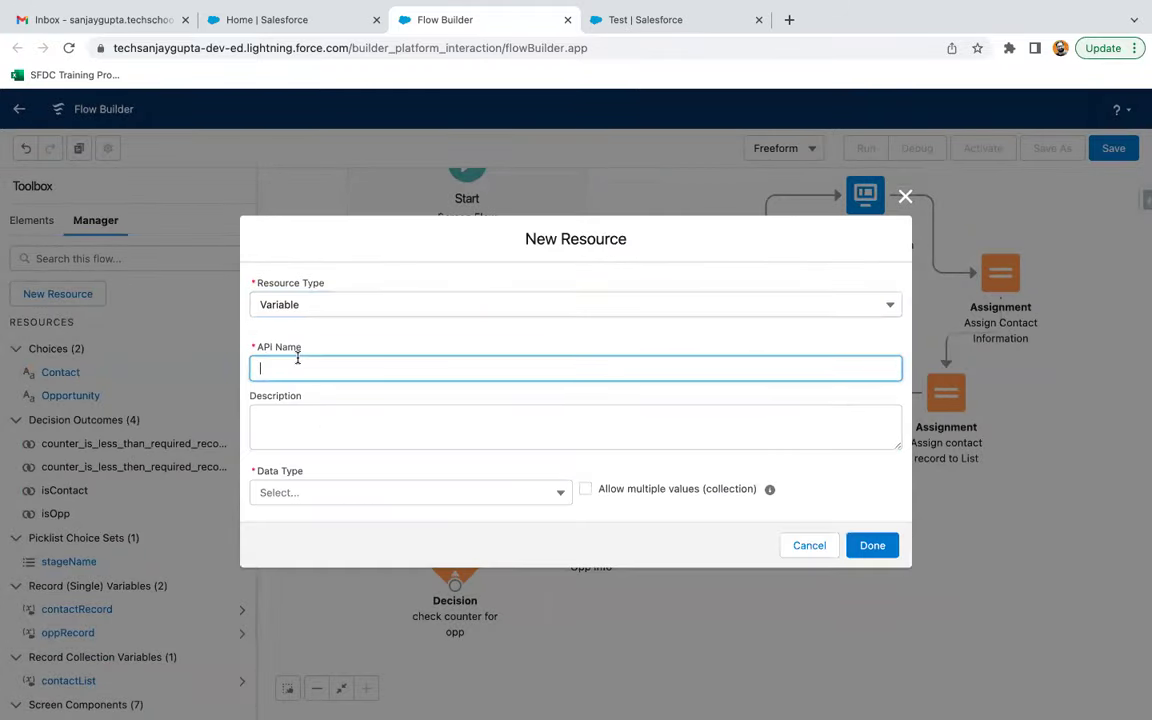
click(290, 491)
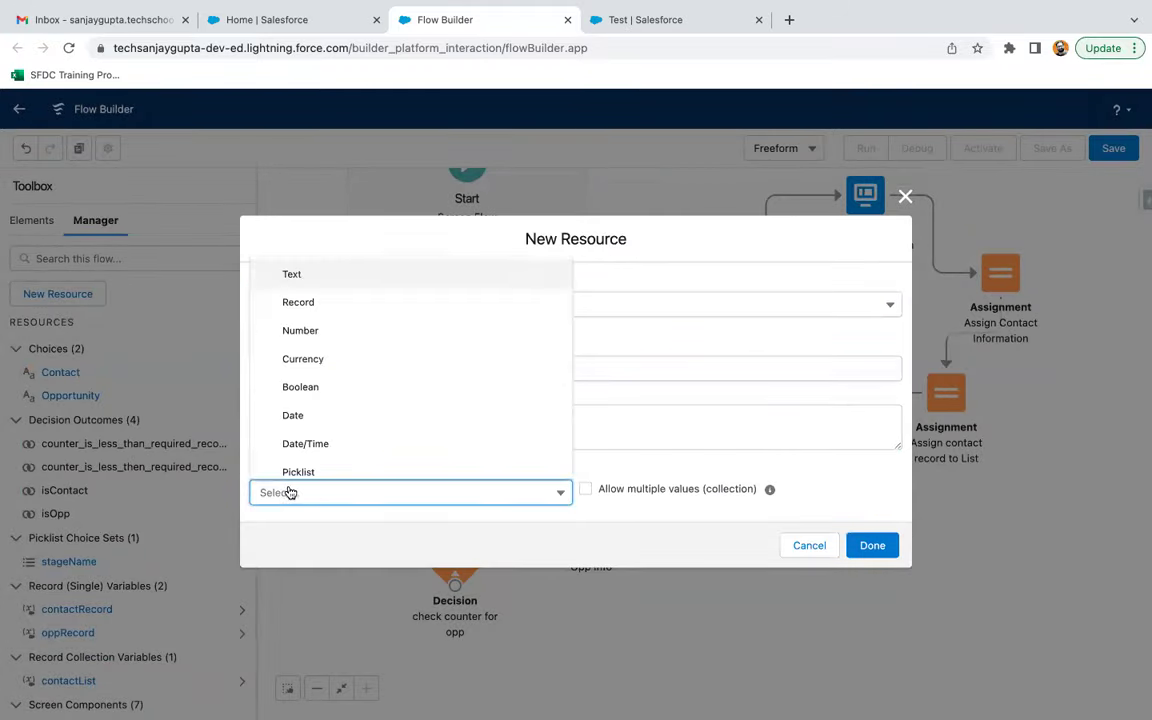
click(314, 306)
Set the oppList variable's object to Opportunity, allow multiple values as a collection, and save it
click(344, 488)
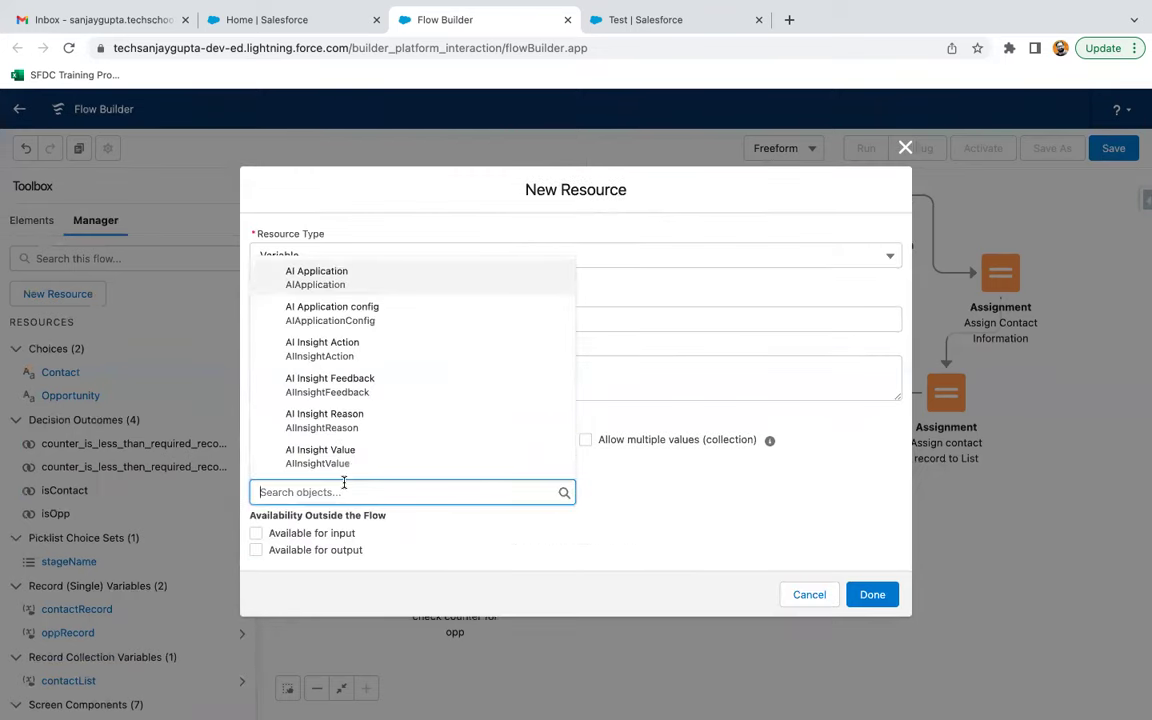
text(opp)
click(338, 273)
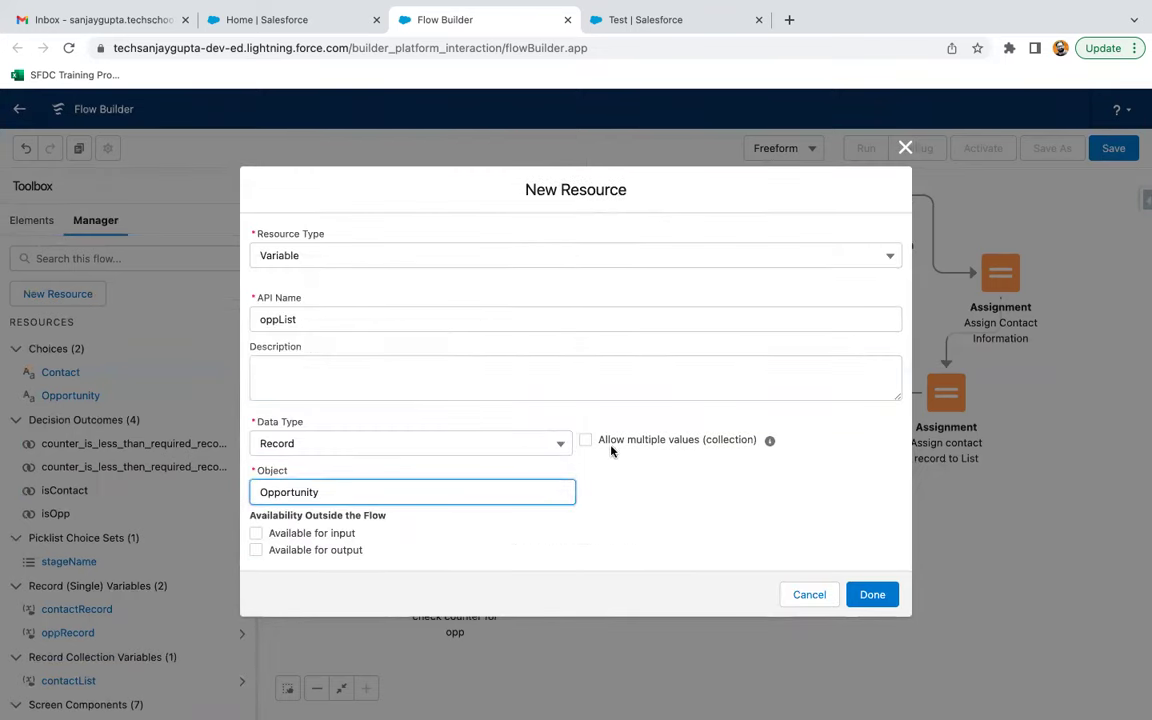
click(585, 441)
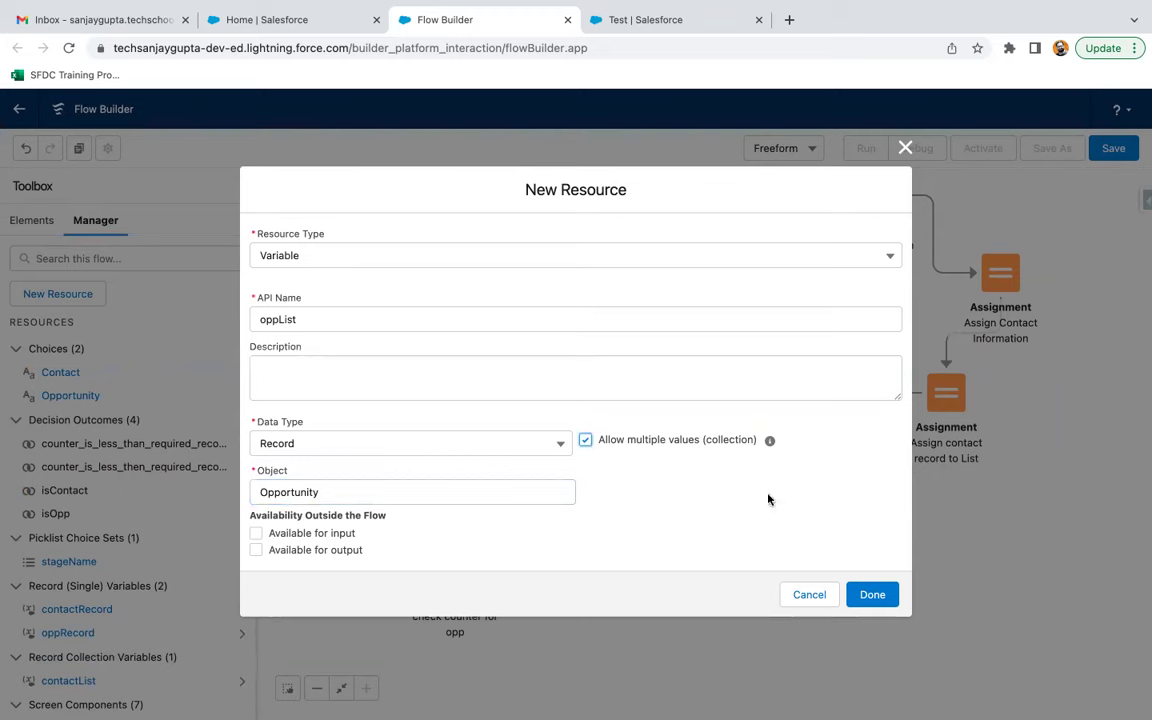
click(870, 595)
drag(736, 591, 700, 493)
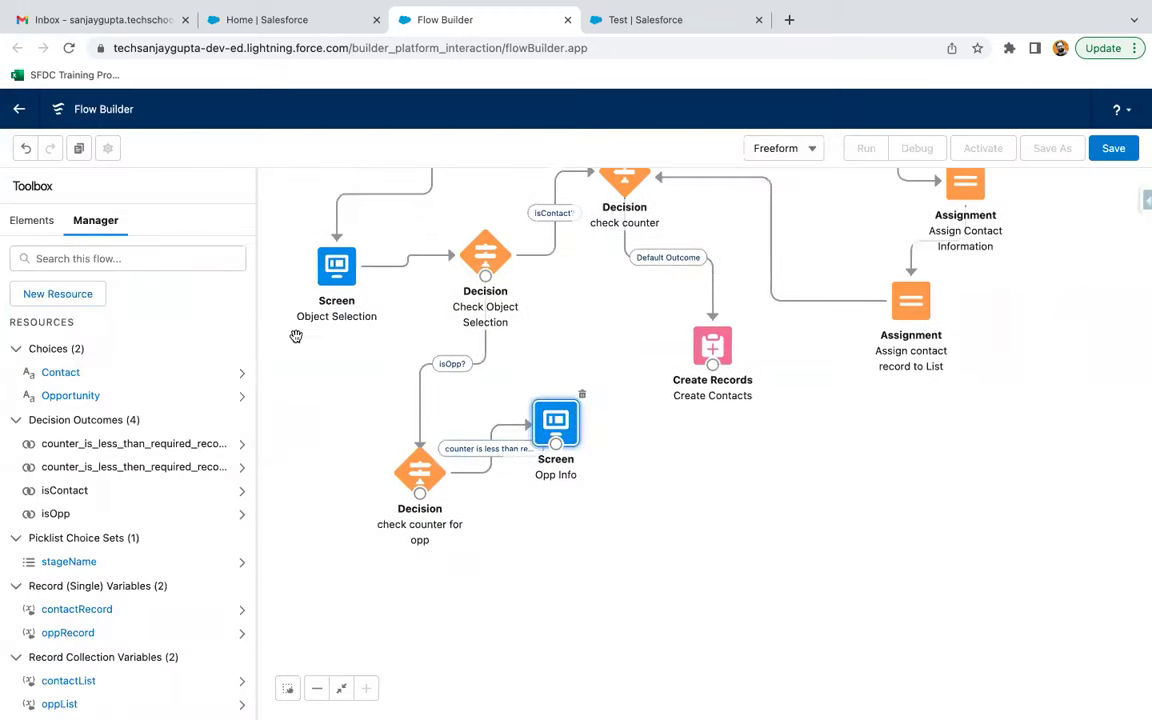
Add an Assignment element labelled "Assign Opp Info" beside the Opp Info screen and set oppRecord's Name equal to the Name screen component
click(31, 224)
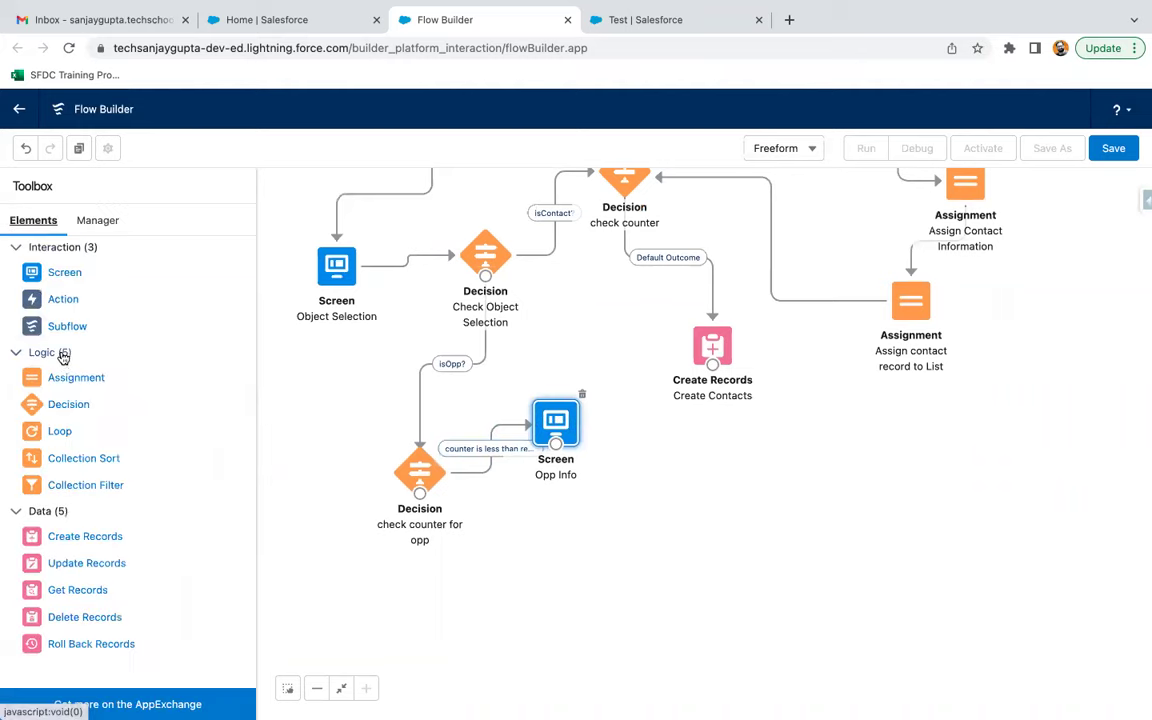
drag(69, 377, 690, 455)
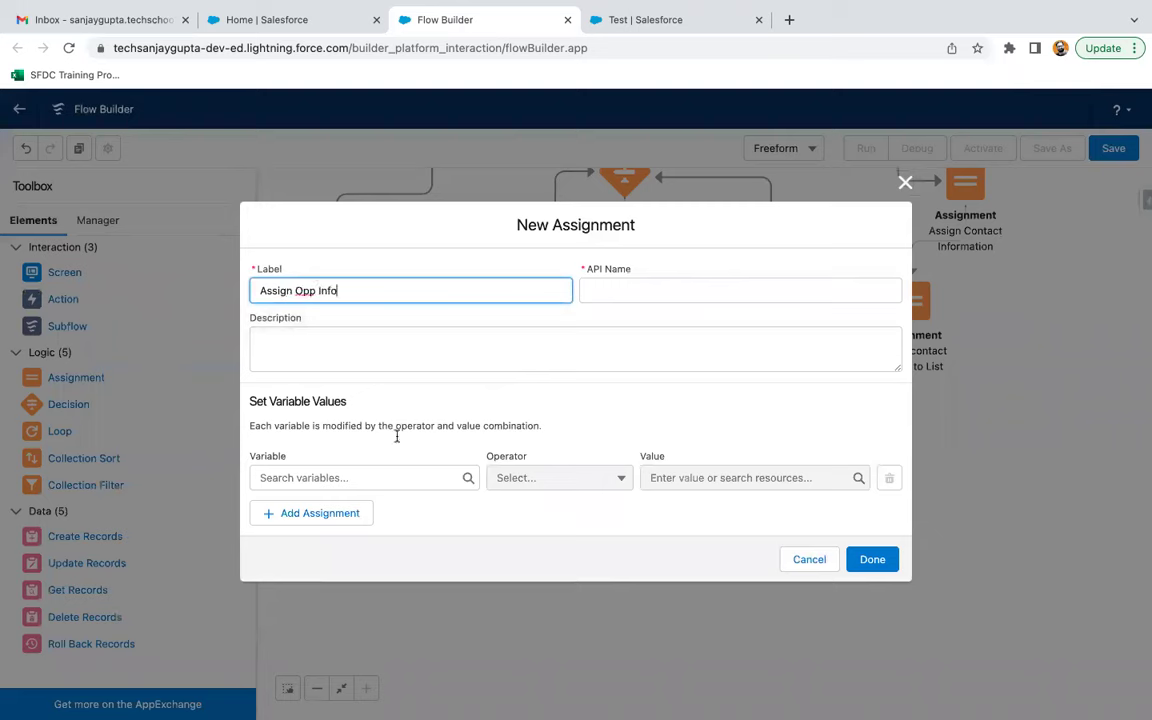
click(366, 477)
text(oppre)
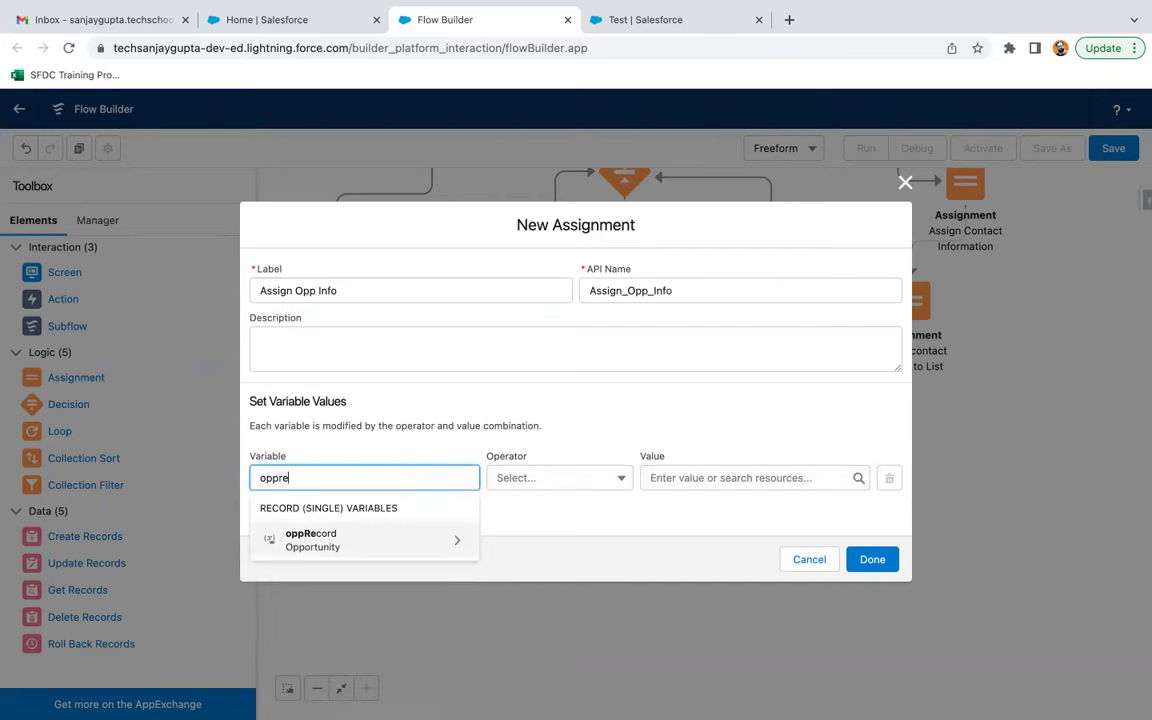
click(345, 540)
text(name)
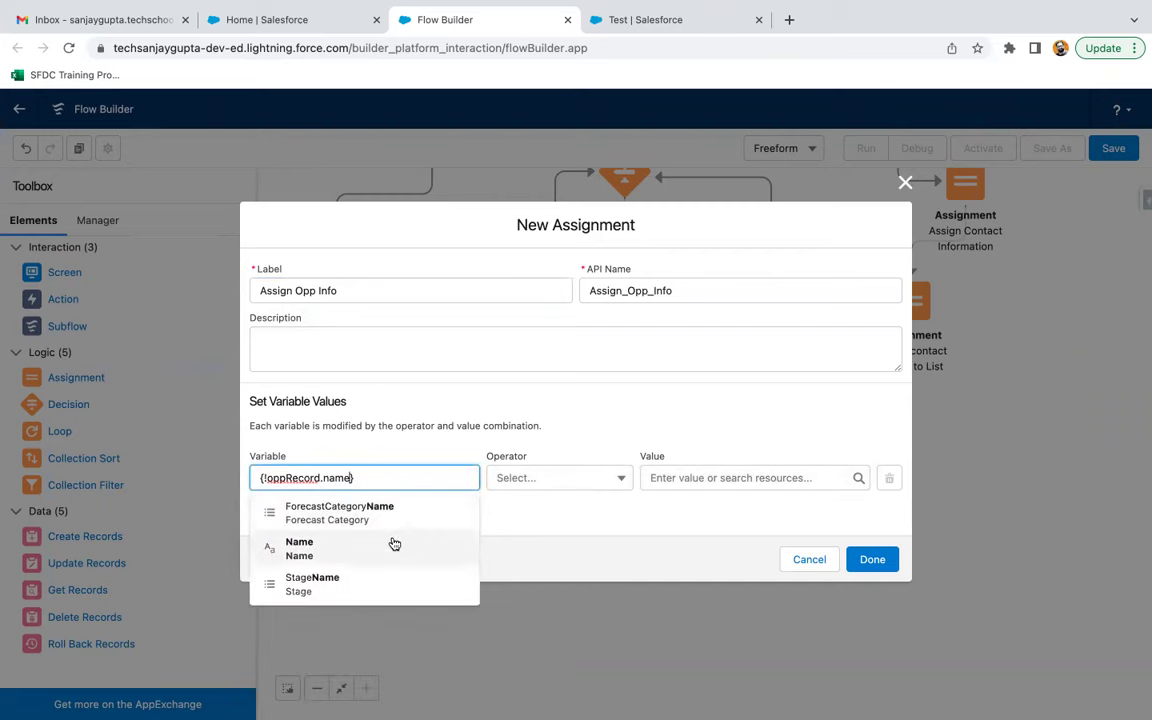
click(393, 543)
click(689, 480)
text(name)
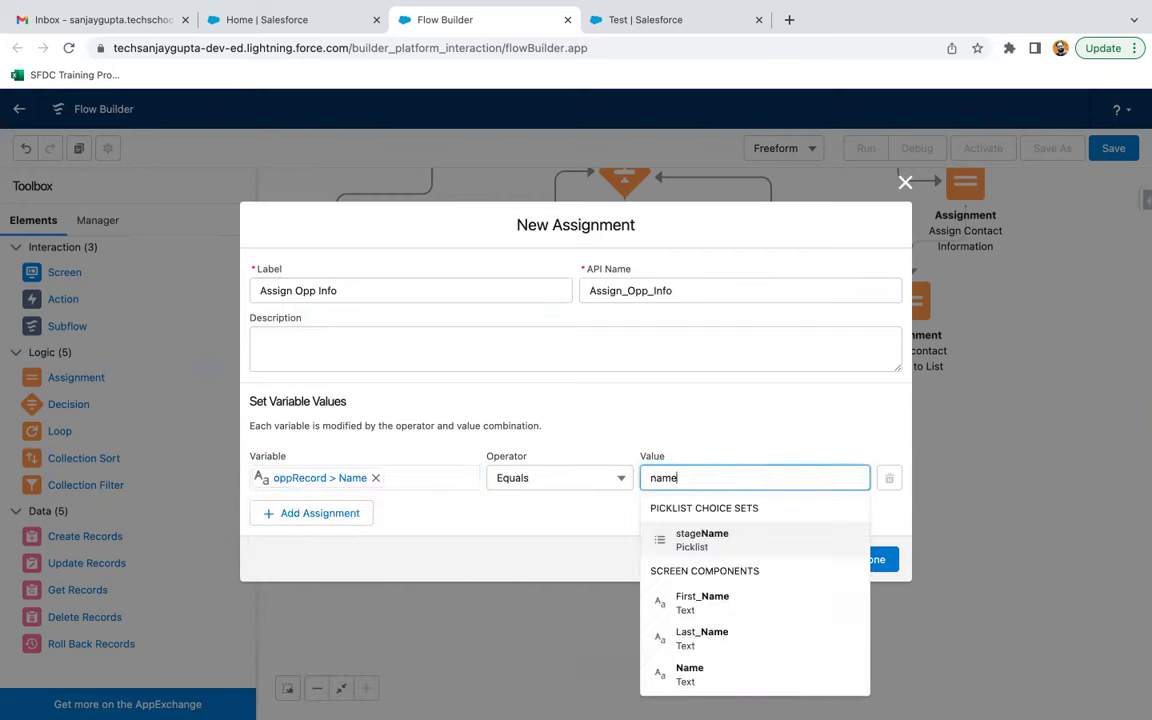
click(707, 680)
Add a second assignment row setting oppRecord's CloseDate equal to the Close_Date screen component
click(357, 513)
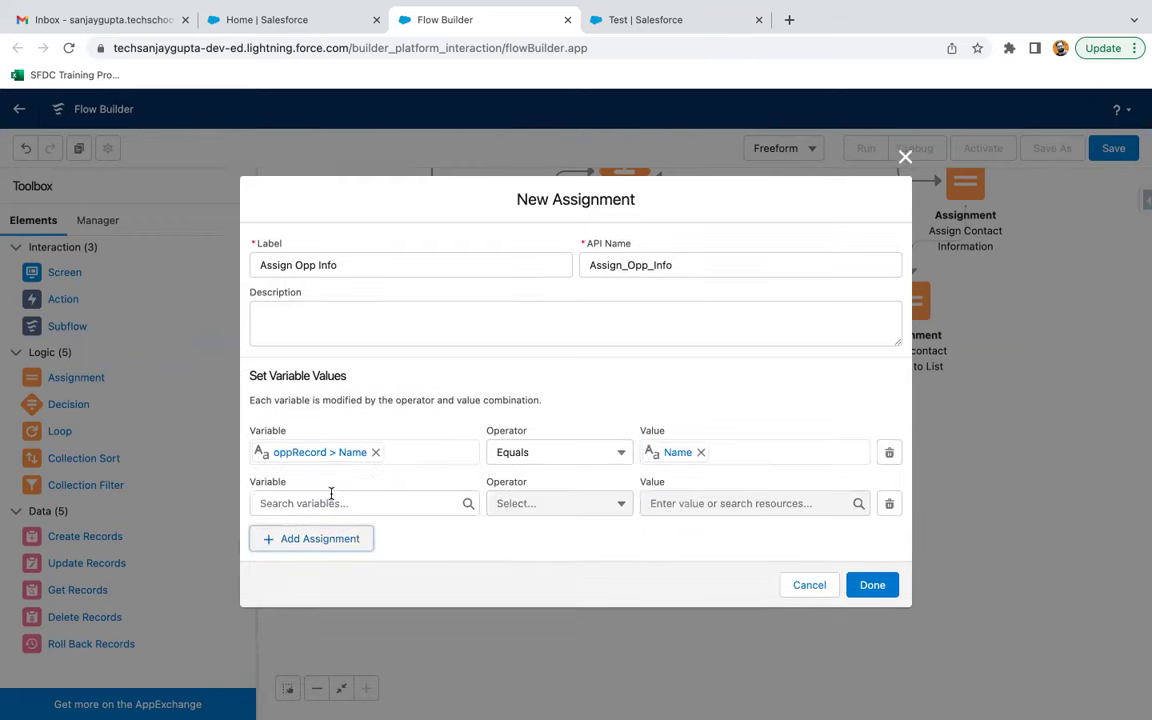
click(333, 500)
text(opp)
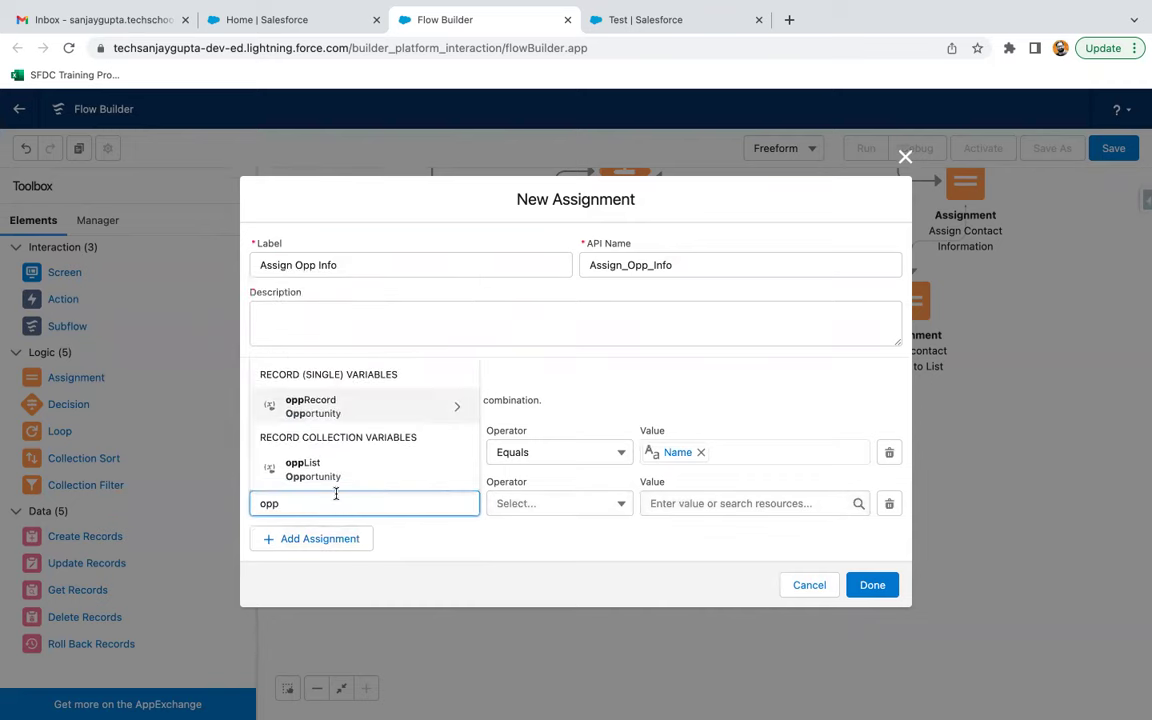
click(345, 410)
text(close)
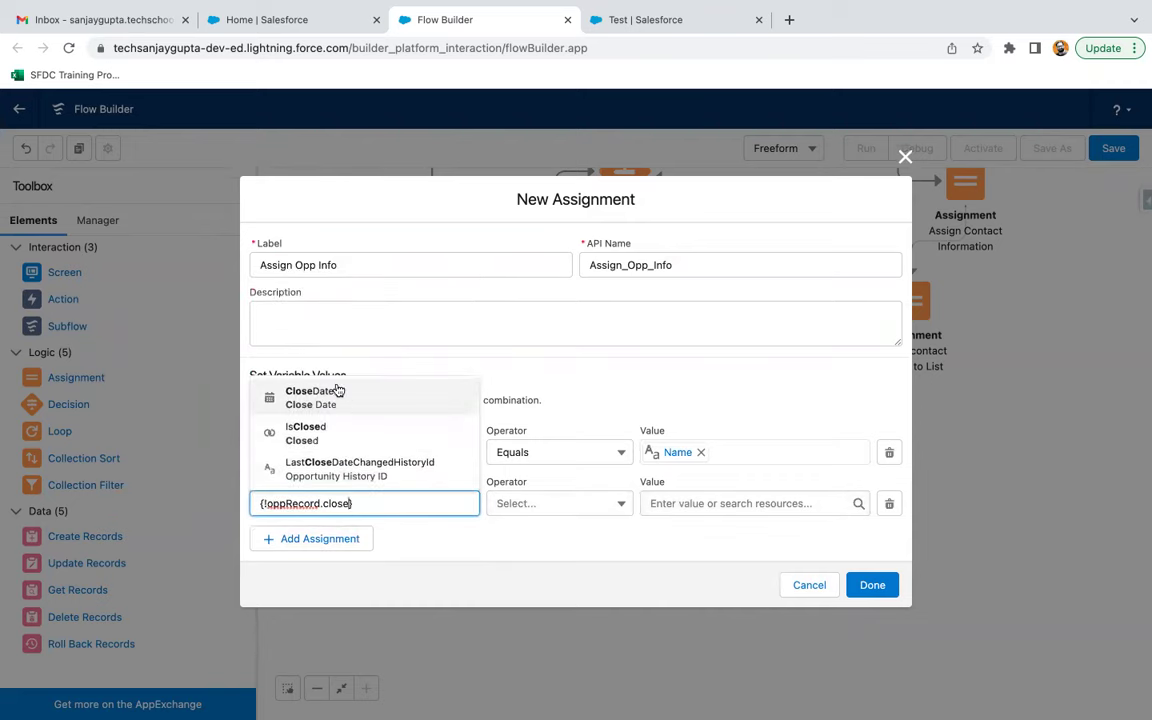
click(345, 400)
click(752, 503)
text(close)
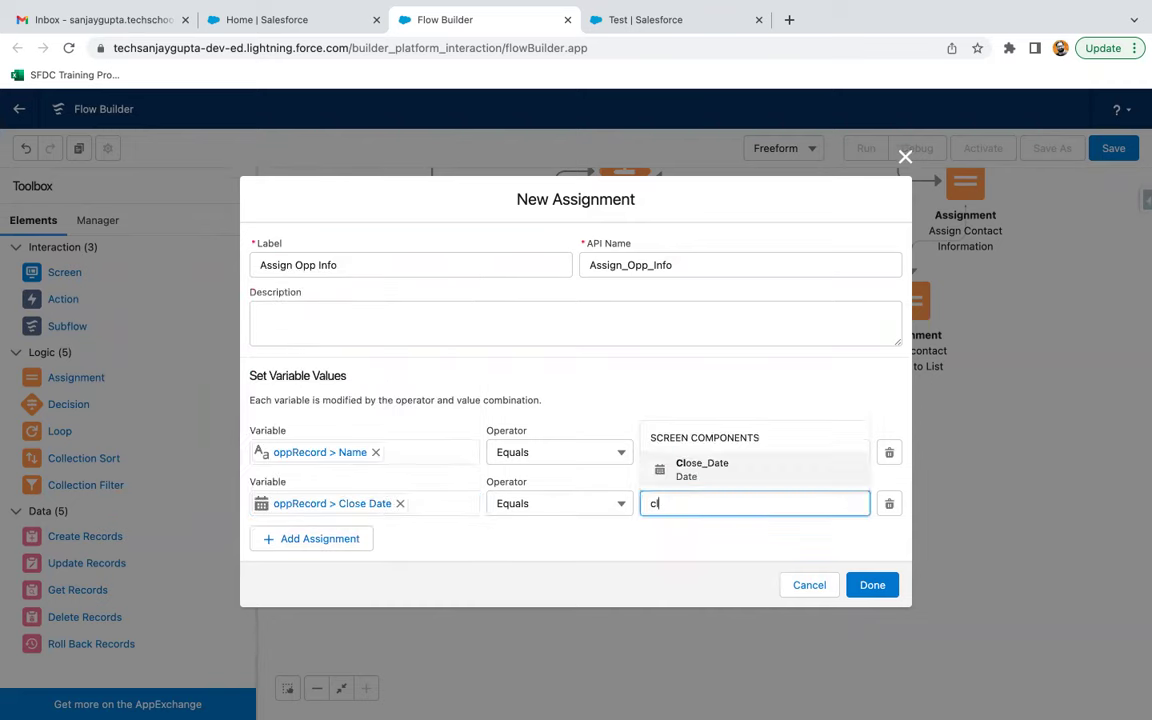
click(700, 466)
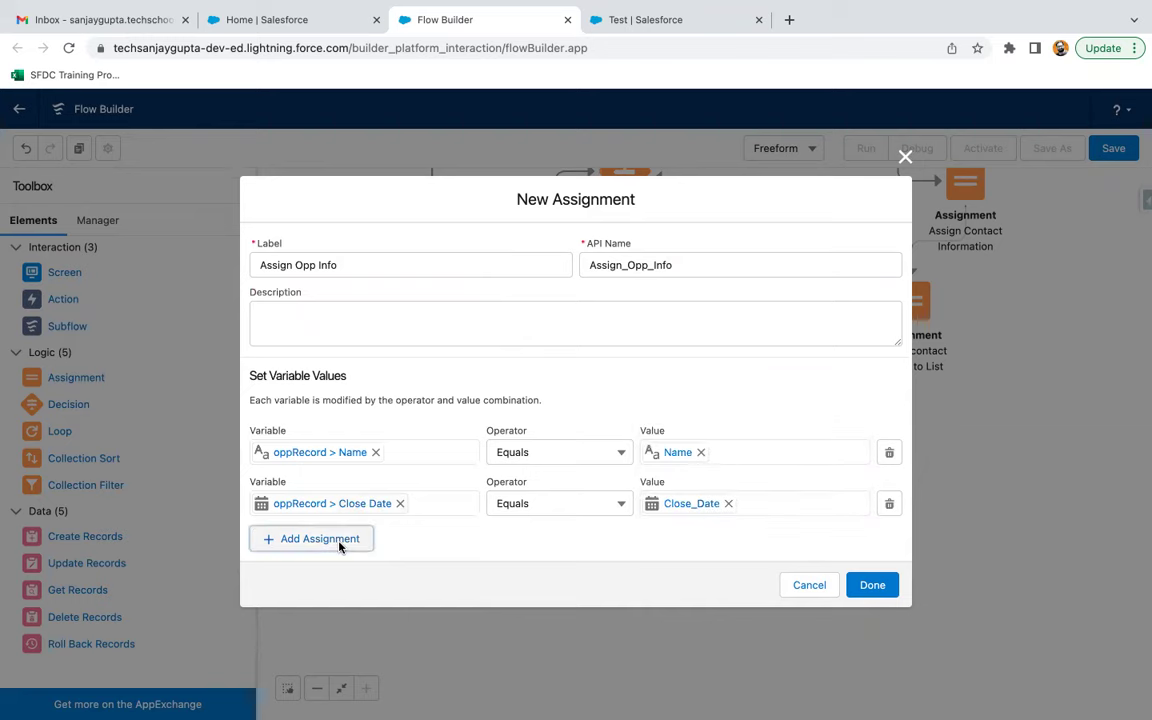
Add a third assignment row setting oppRecord's StageName equal to the Stage screen component
click(338, 540)
click(337, 530)
text(opp)
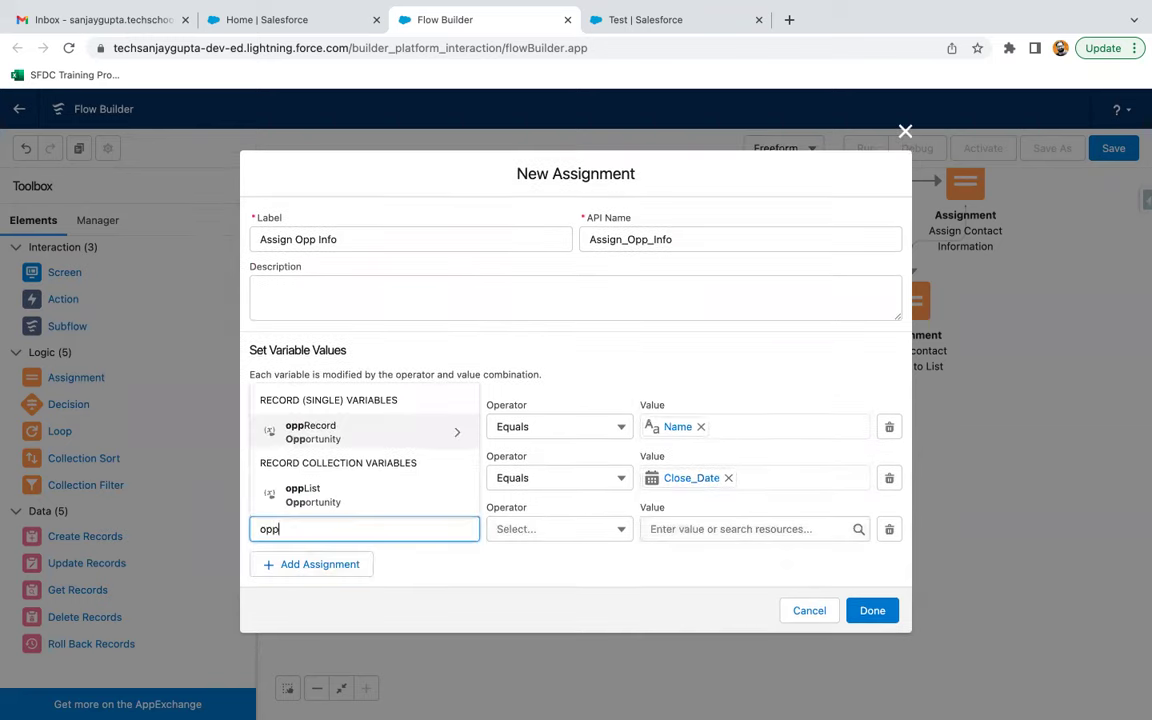
click(360, 436)
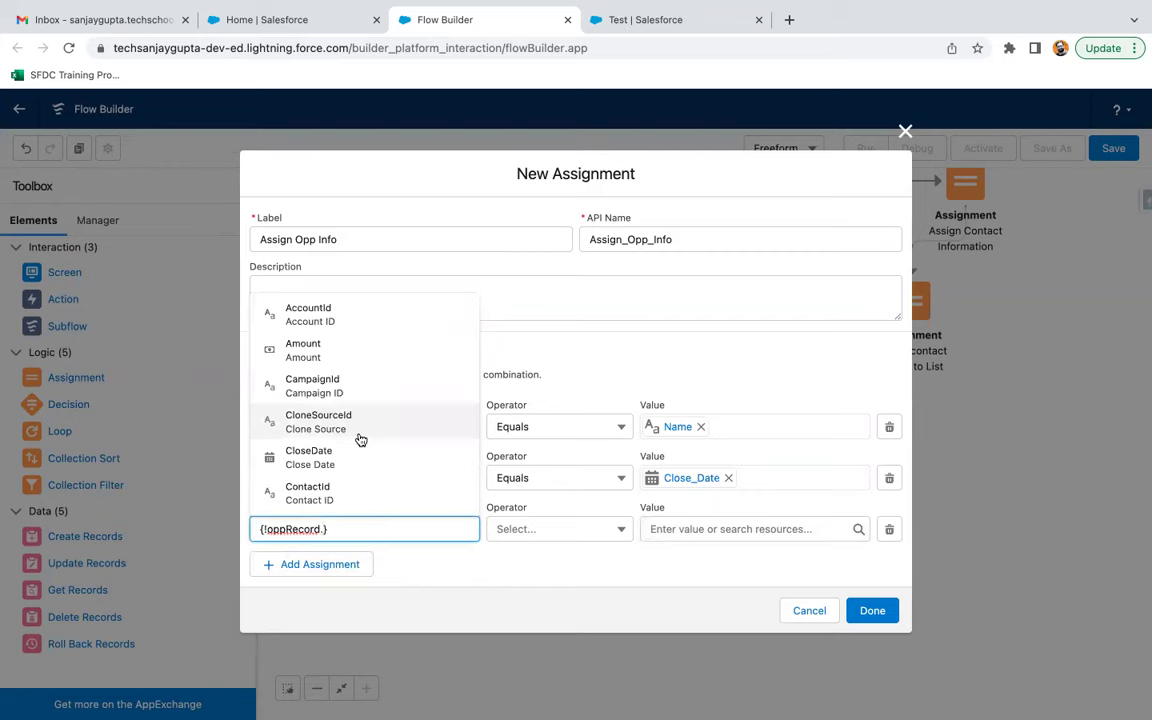
text(stage)
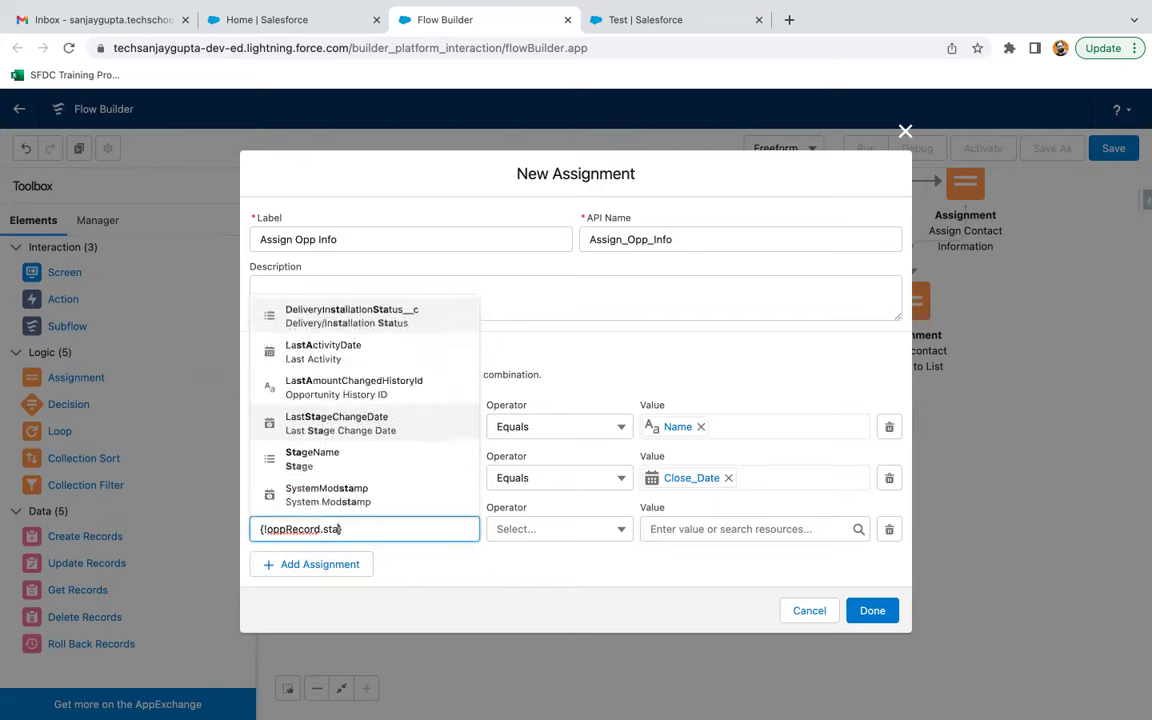
click(355, 489)
click(684, 527)
text(stage)
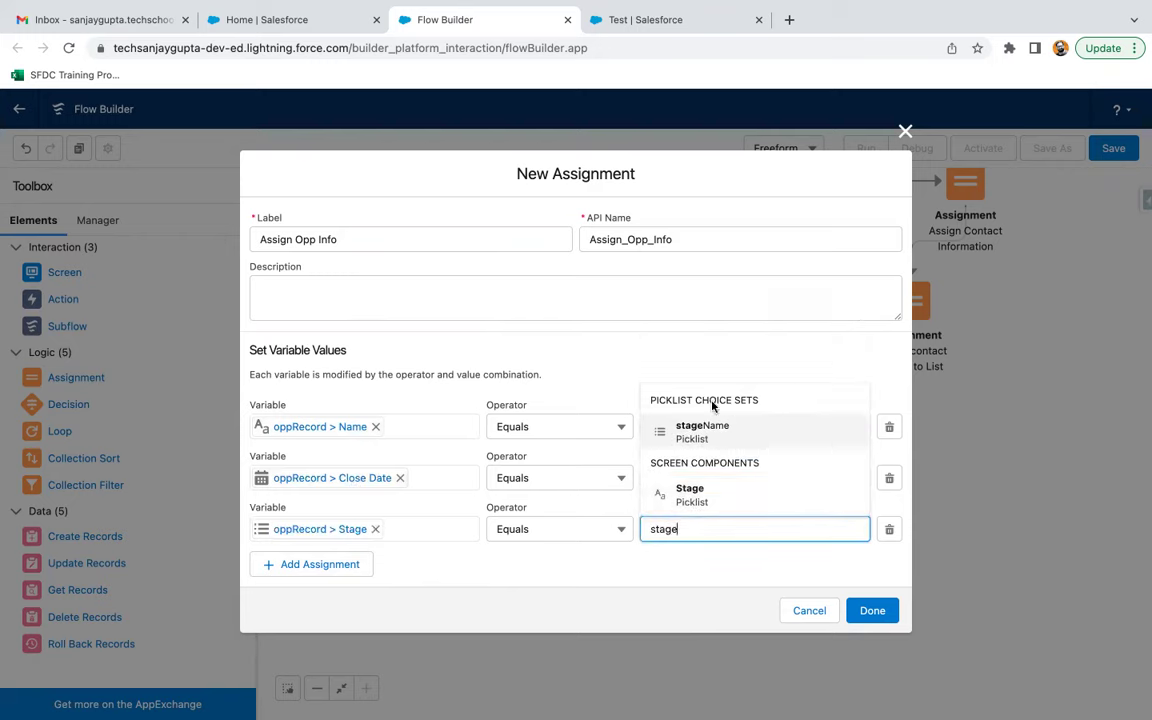
click(716, 496)
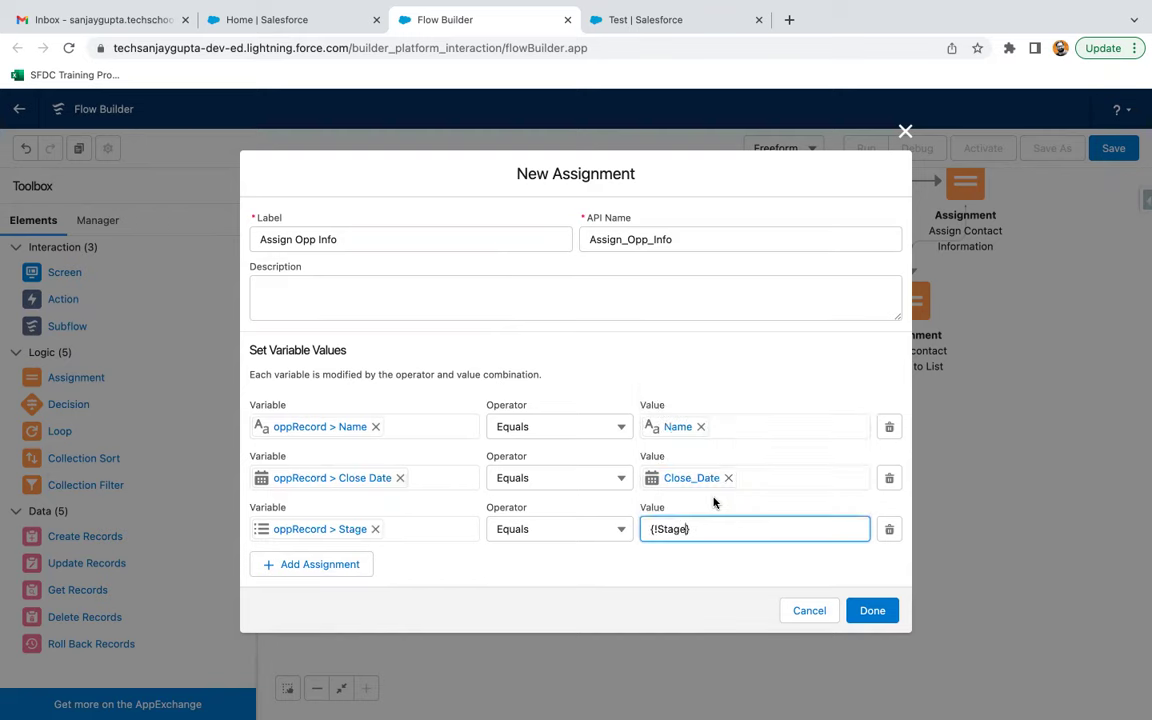
Add a fourth assignment row with oppRecord's AccountId as the variable
click(321, 563)
click(316, 553)
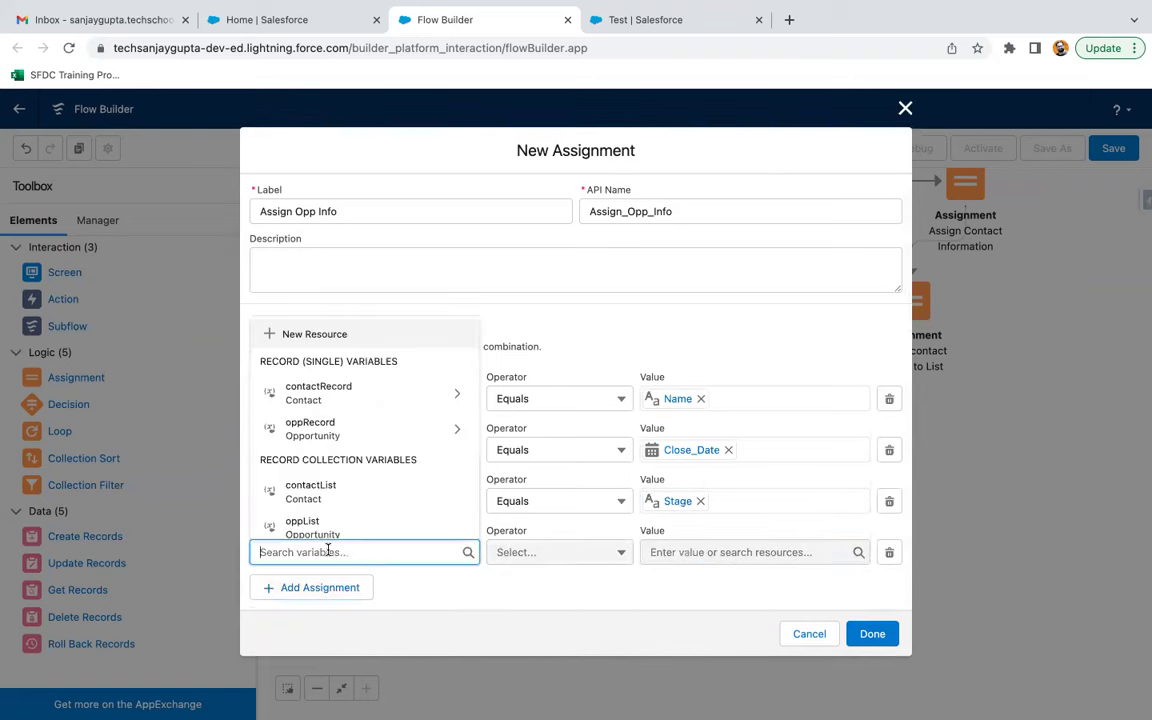
text(opp)
click(310, 450)
text(account)
click(305, 518)
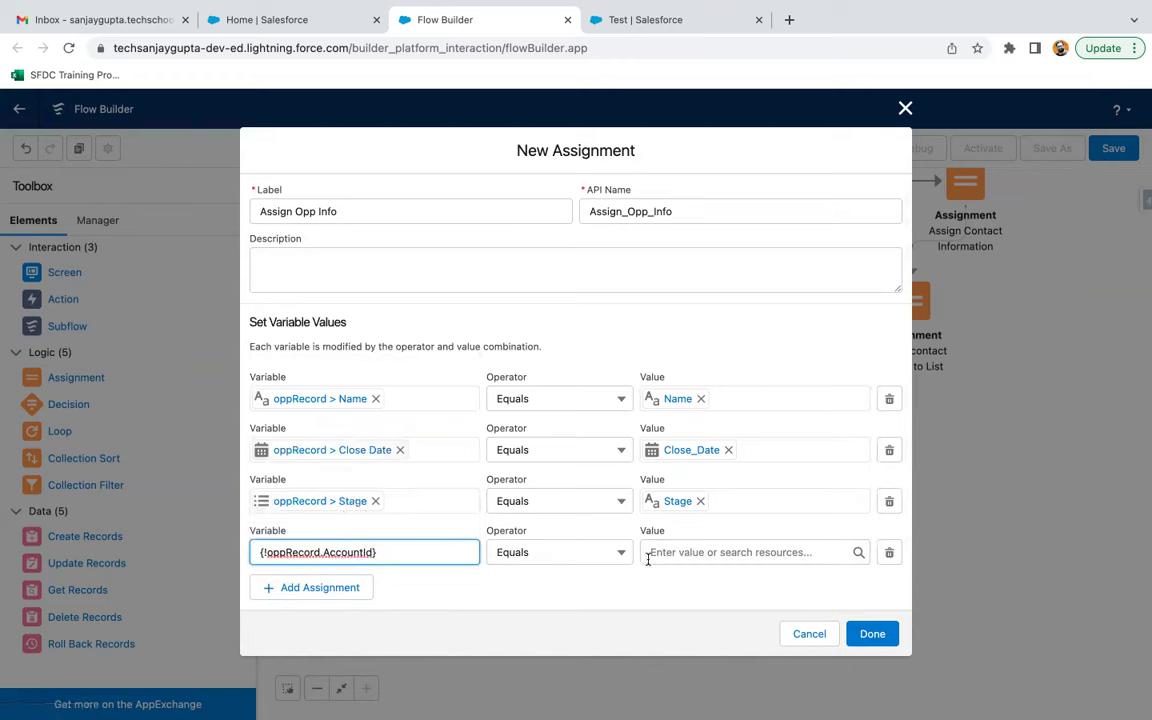
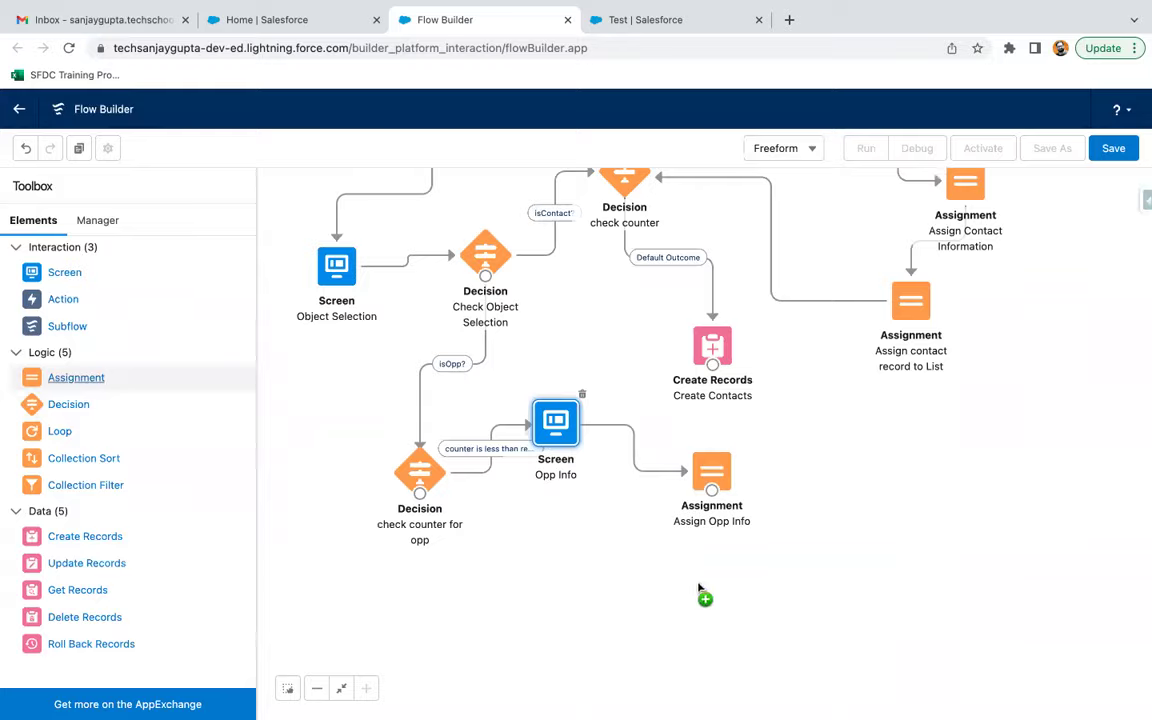
Label the new Assignment element "Assign Opp Record to List" and have it add oppRecord to oppList
text(Assign Opp Record to List)
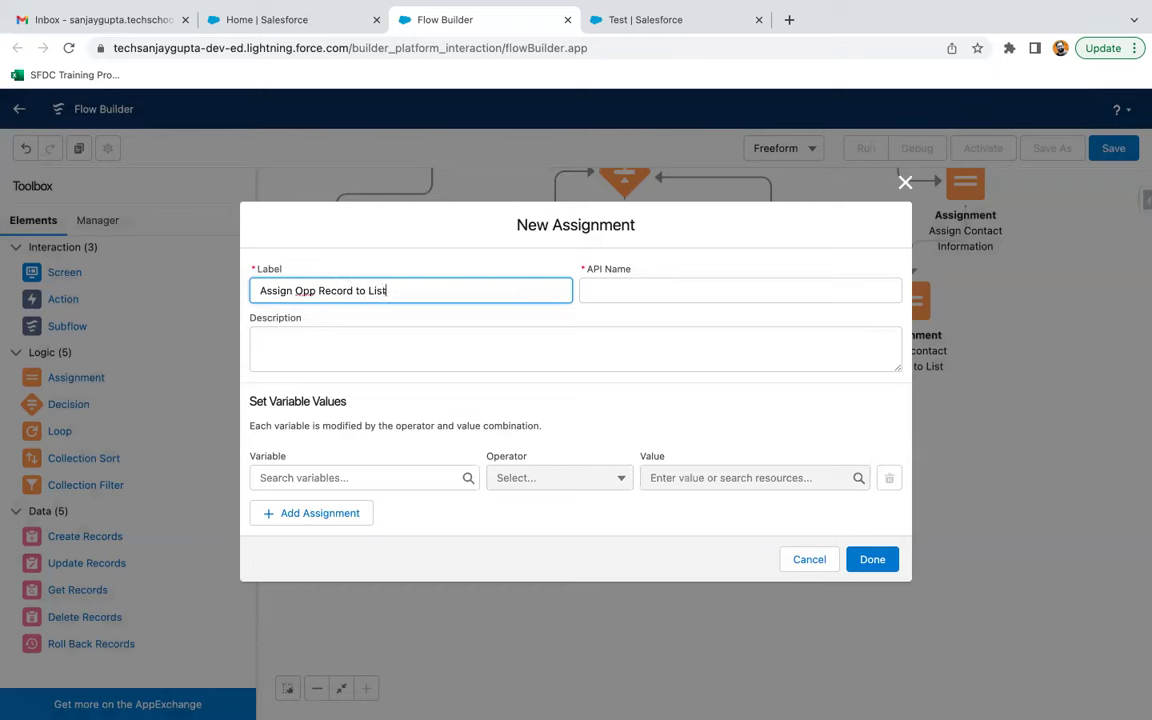
click(410, 478)
text(opp)
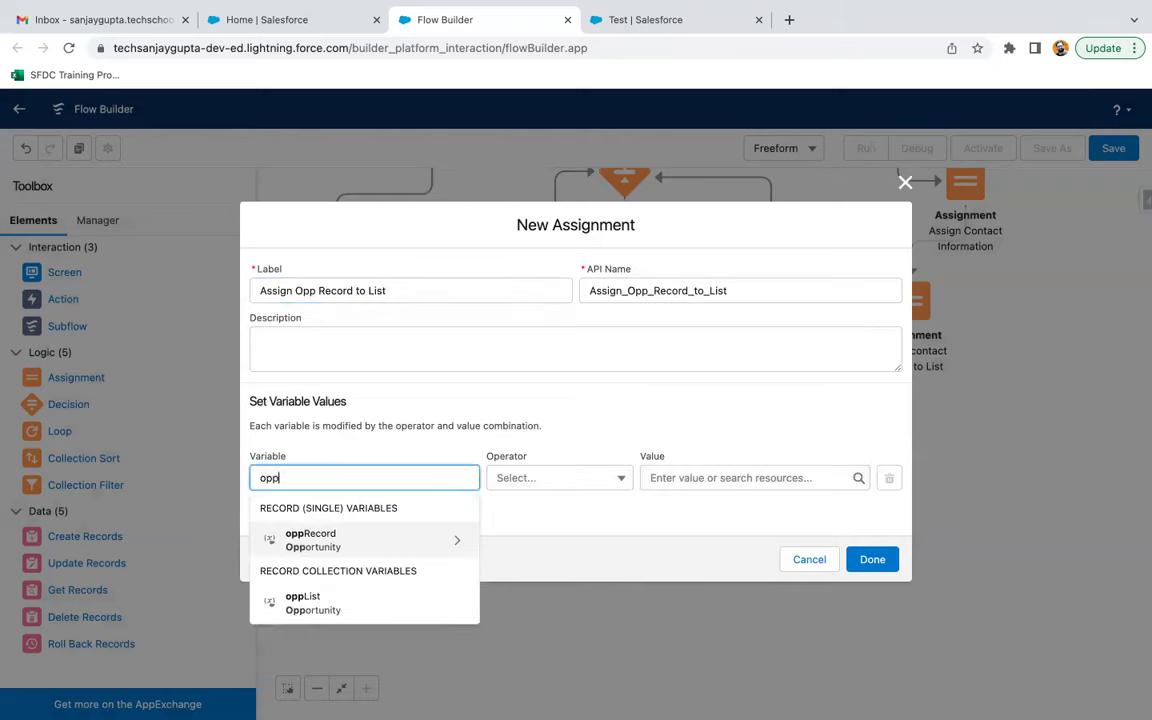
click(366, 600)
click(583, 476)
click(560, 535)
click(688, 477)
text(opp)
click(707, 540)
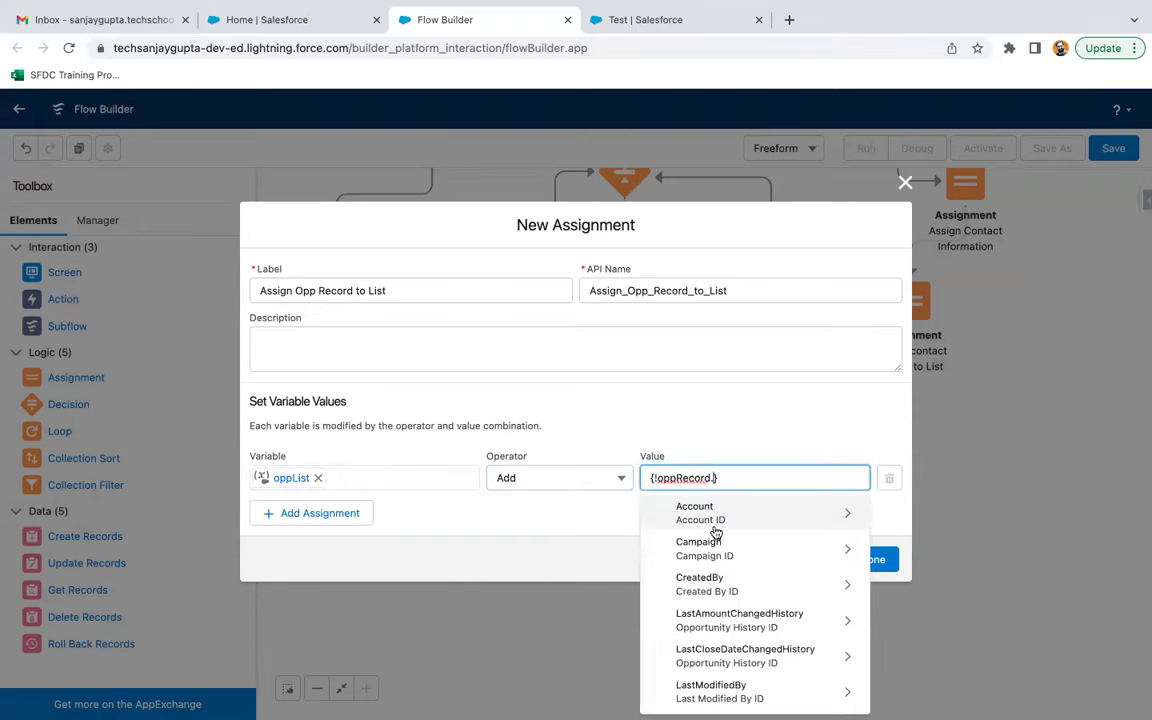
click(553, 519)
Add a second assignment row that adds 1 to the counter variable, and finish the Assignment element
click(311, 515)
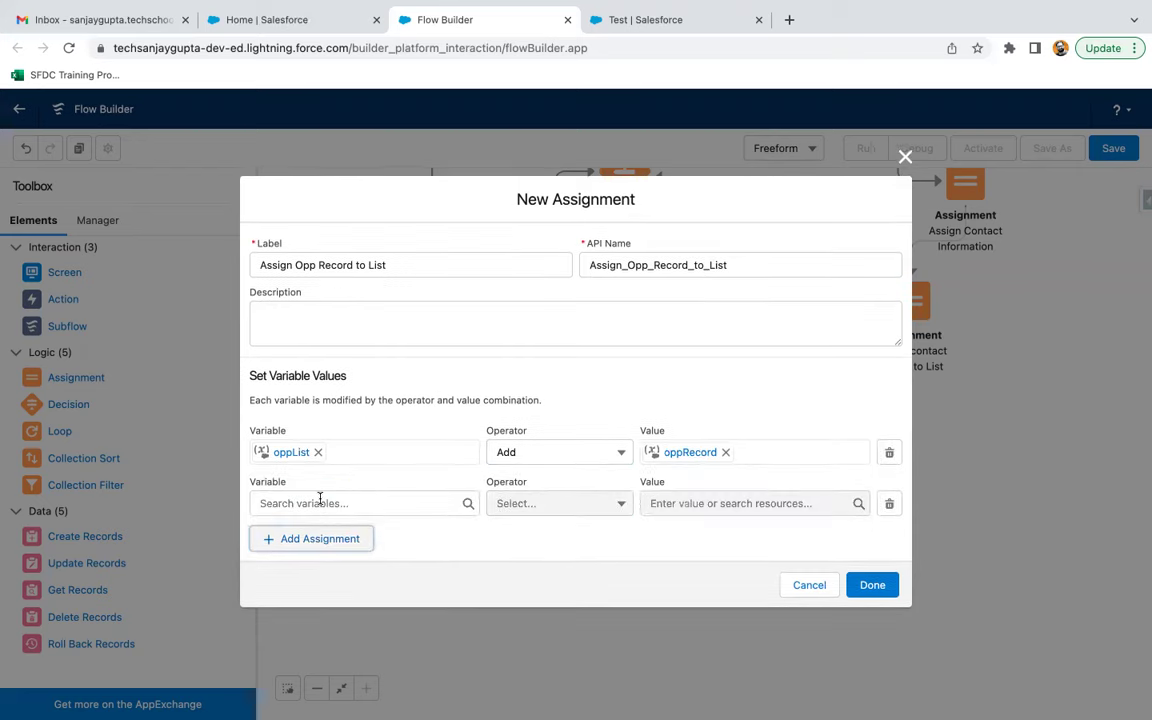
click(320, 500)
text(cou)
click(368, 472)
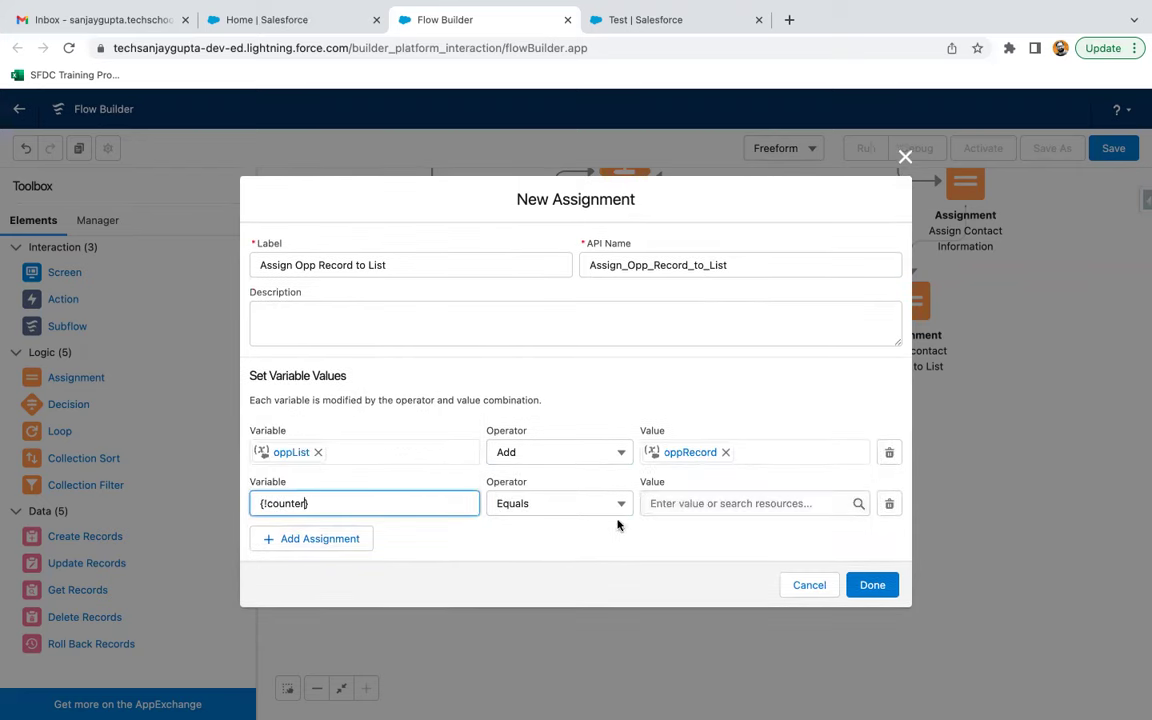
click(605, 512)
click(545, 564)
click(690, 504)
text(1)
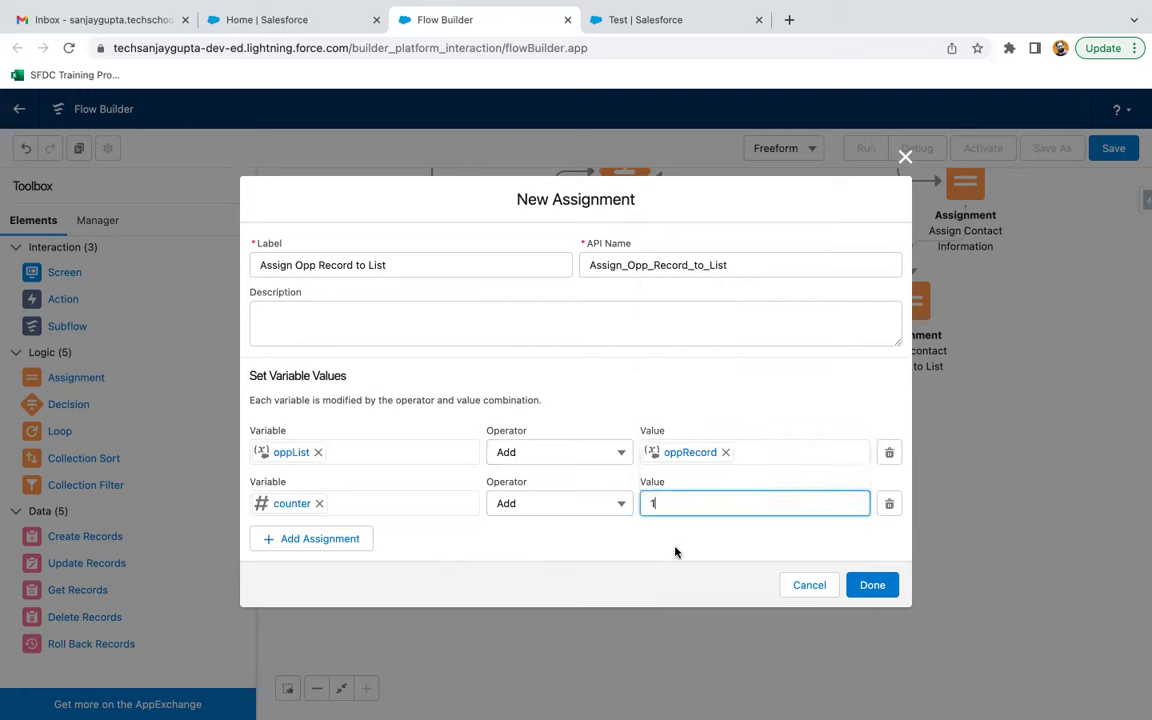
click(866, 586)
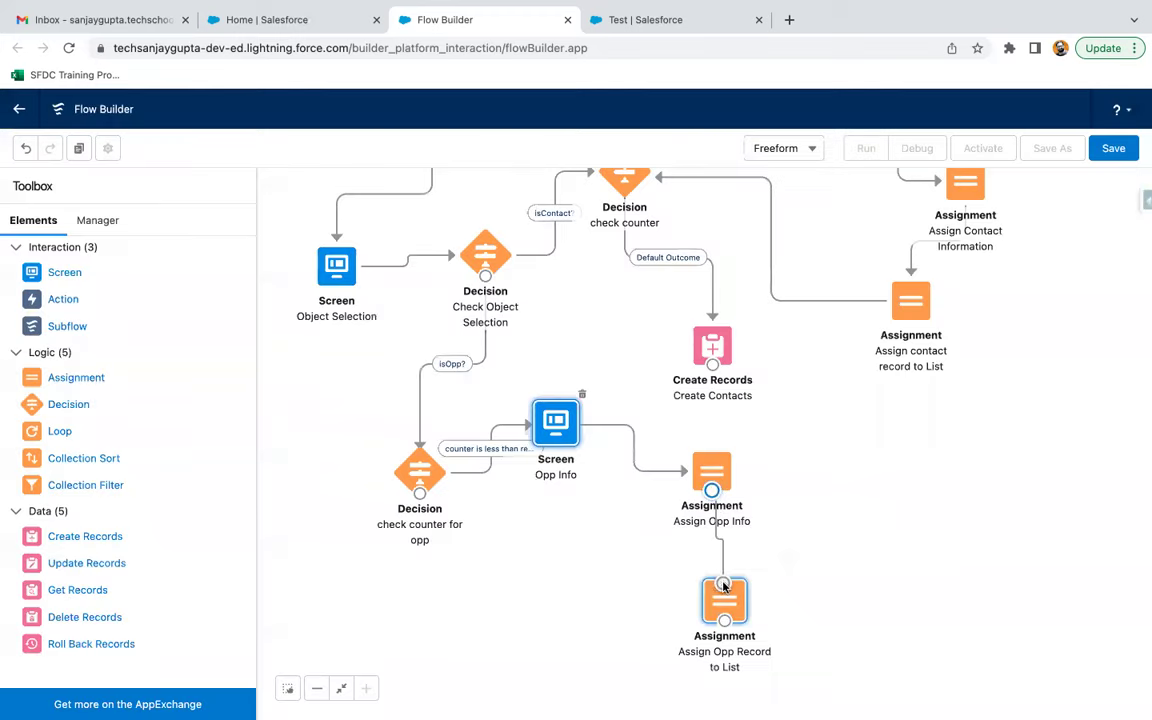
Connect Assign Opp Record to List back to the check counter for opp decision and spread out the opportunity branch's elements on the canvas
drag(725, 617, 427, 497)
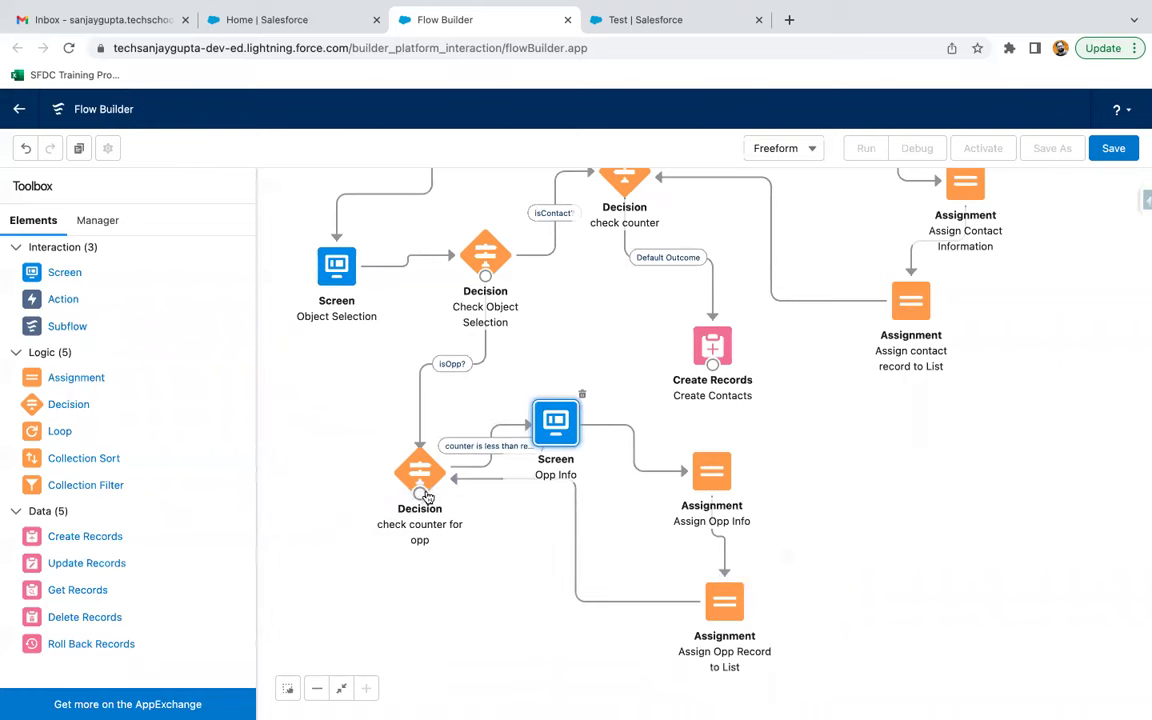
drag(826, 447, 766, 437)
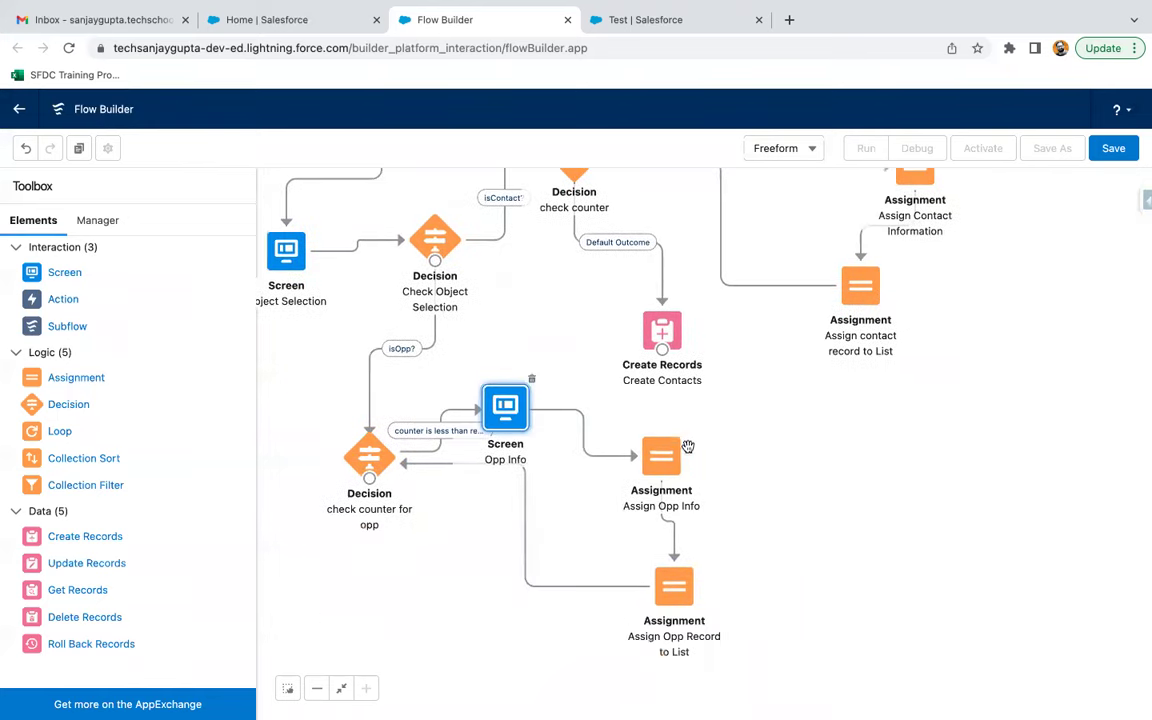
drag(661, 456, 907, 448)
drag(683, 594, 947, 605)
drag(524, 421, 746, 463)
drag(369, 458, 573, 575)
drag(934, 399, 856, 508)
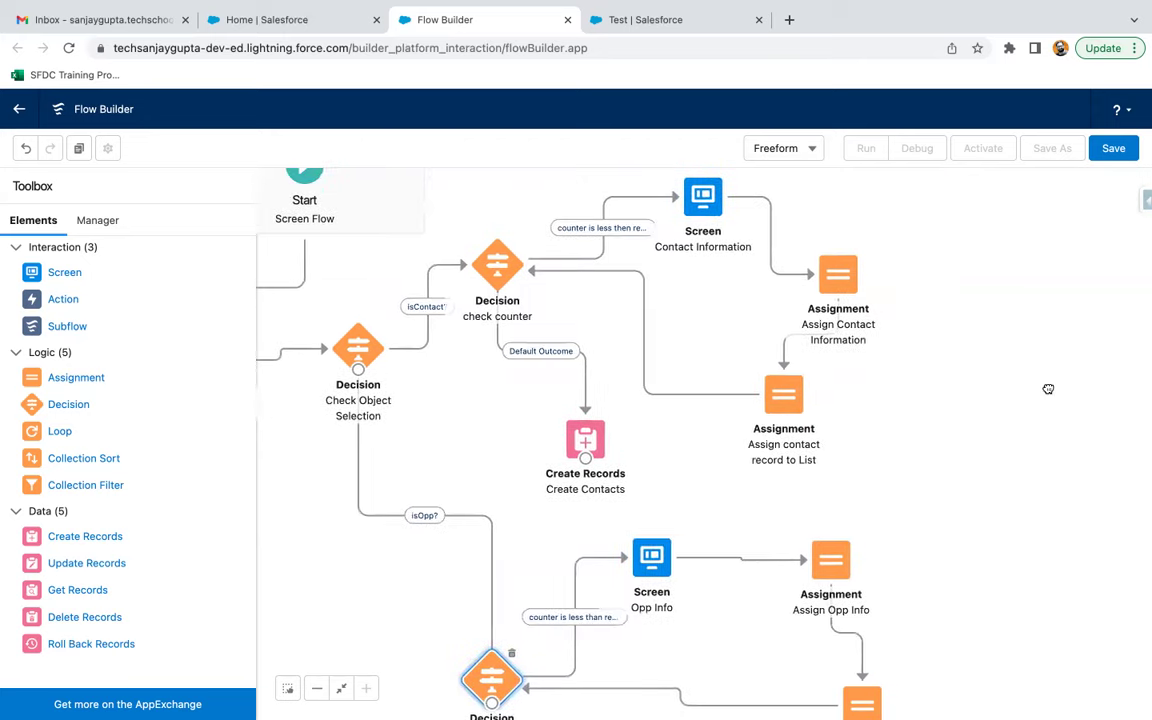
Add a "Create Opp" Create Records element for multiple records from oppList, and connect the check counter for opp decision's Default Outcome to it
scroll(860, 350, left, 3)
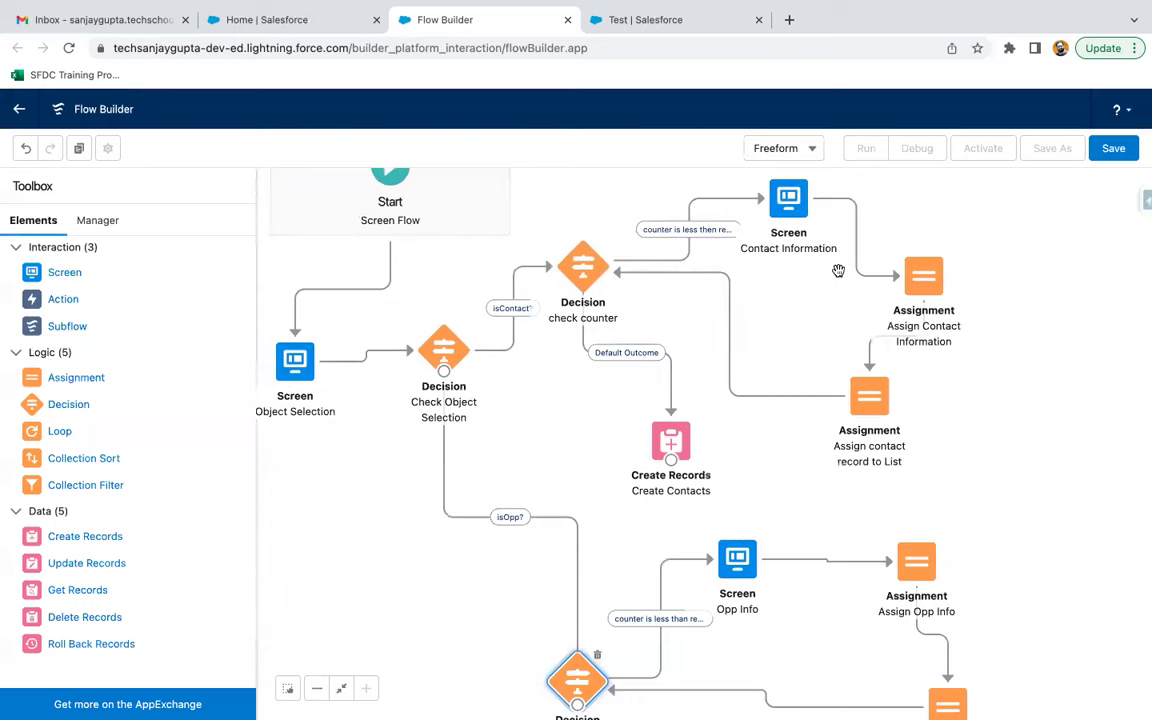
scroll(700, 390, down, 2)
drag(699, 570, 688, 473)
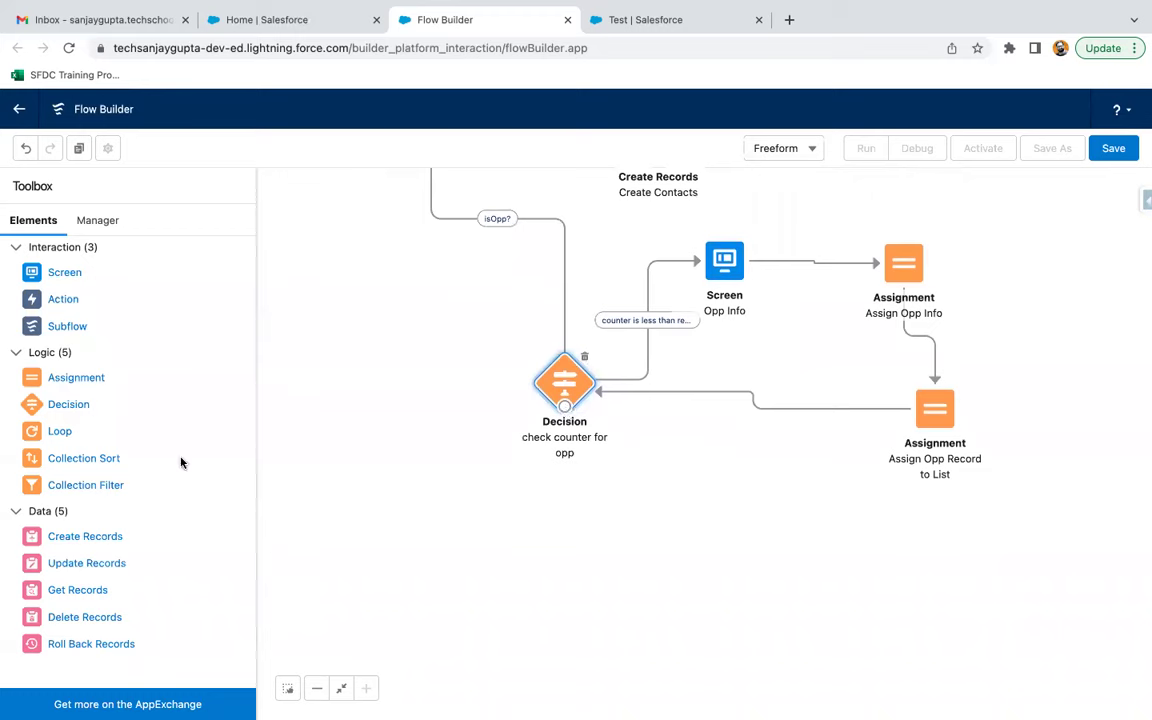
drag(88, 548, 556, 452)
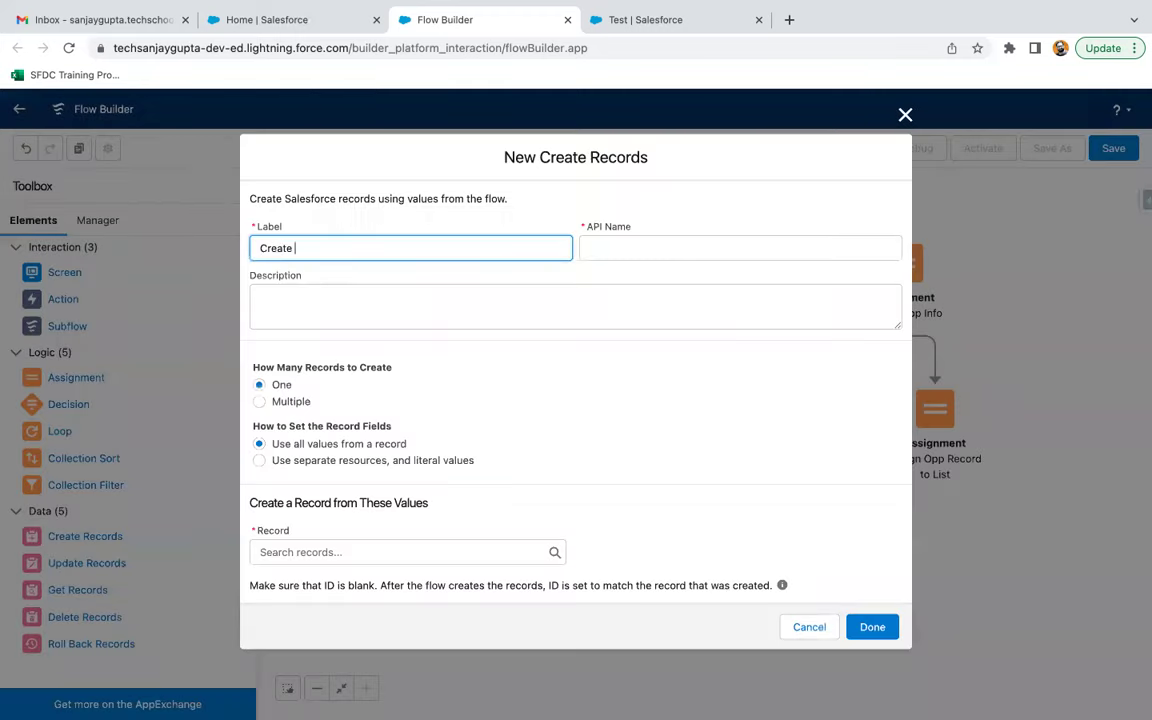
click(489, 386)
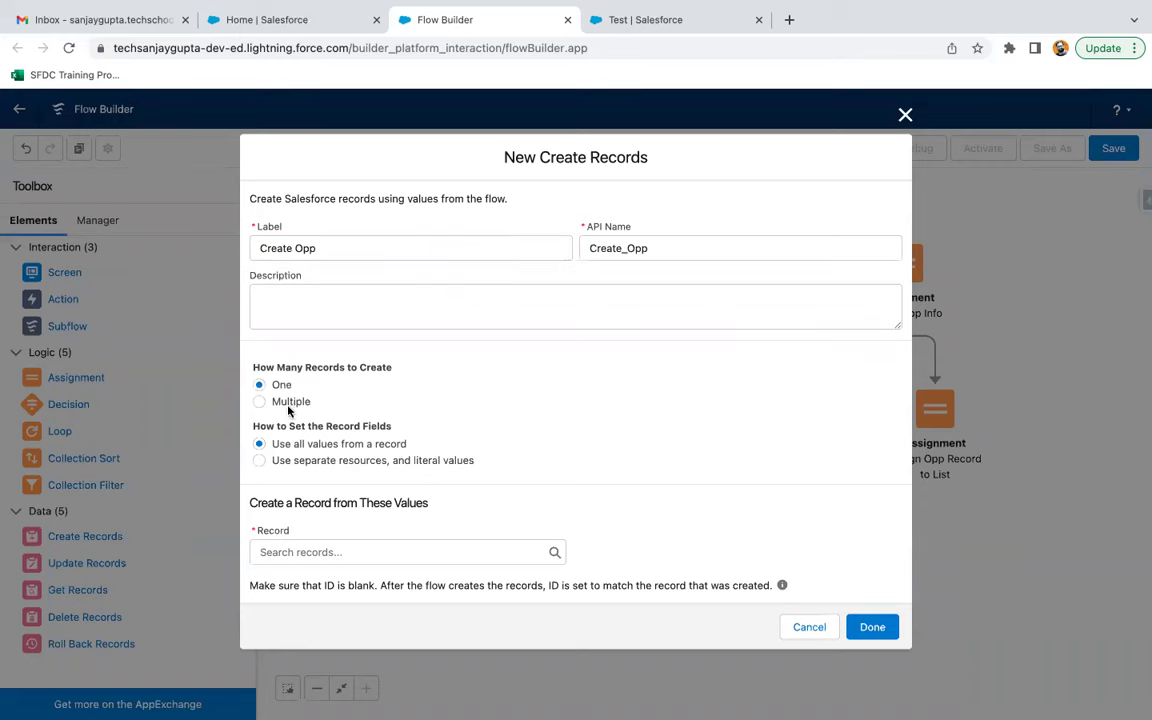
click(288, 401)
click(300, 512)
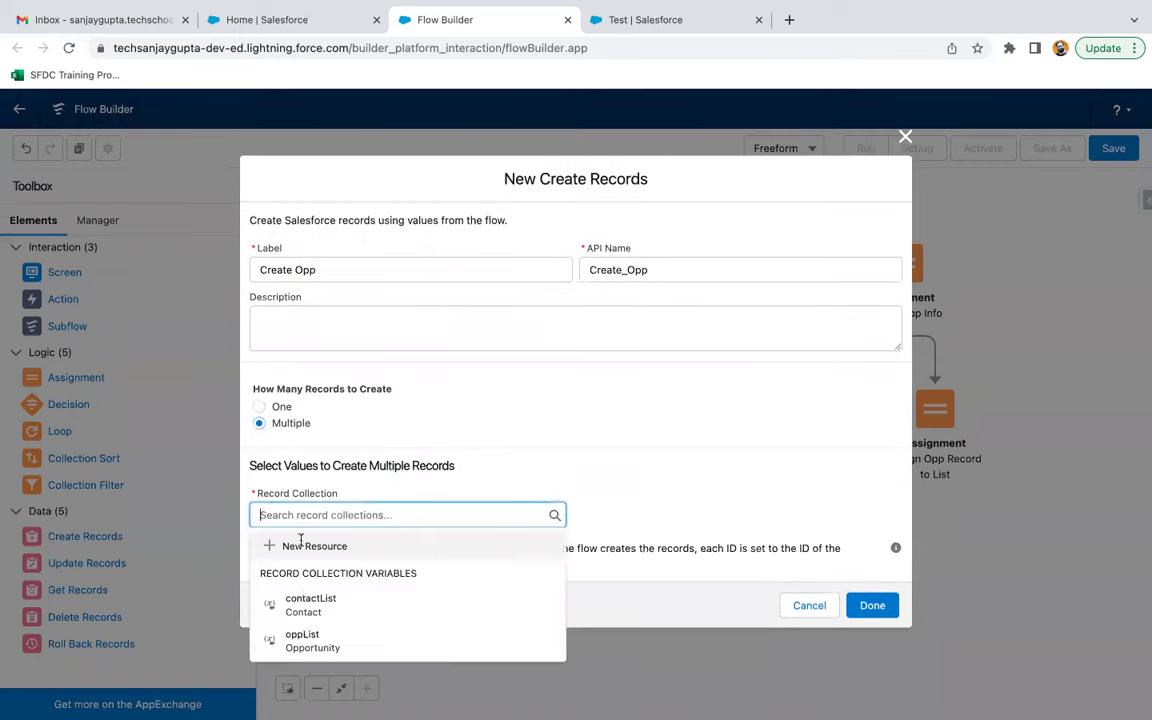
click(306, 642)
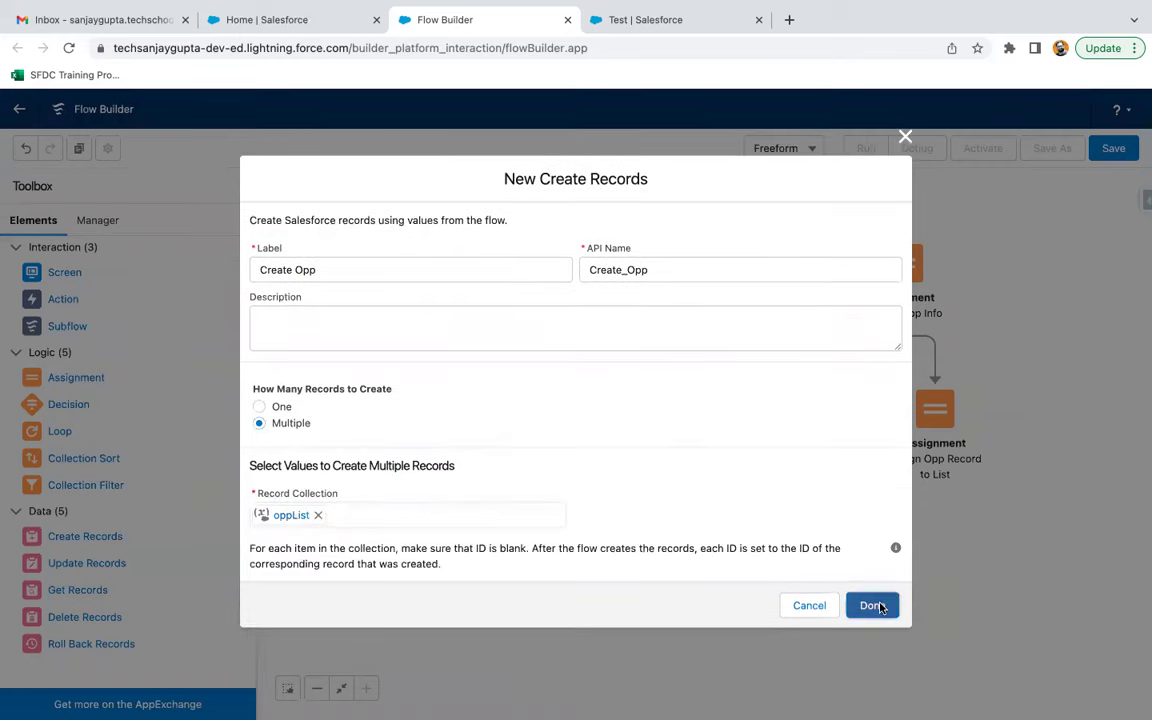
click(872, 606)
drag(565, 408, 675, 582)
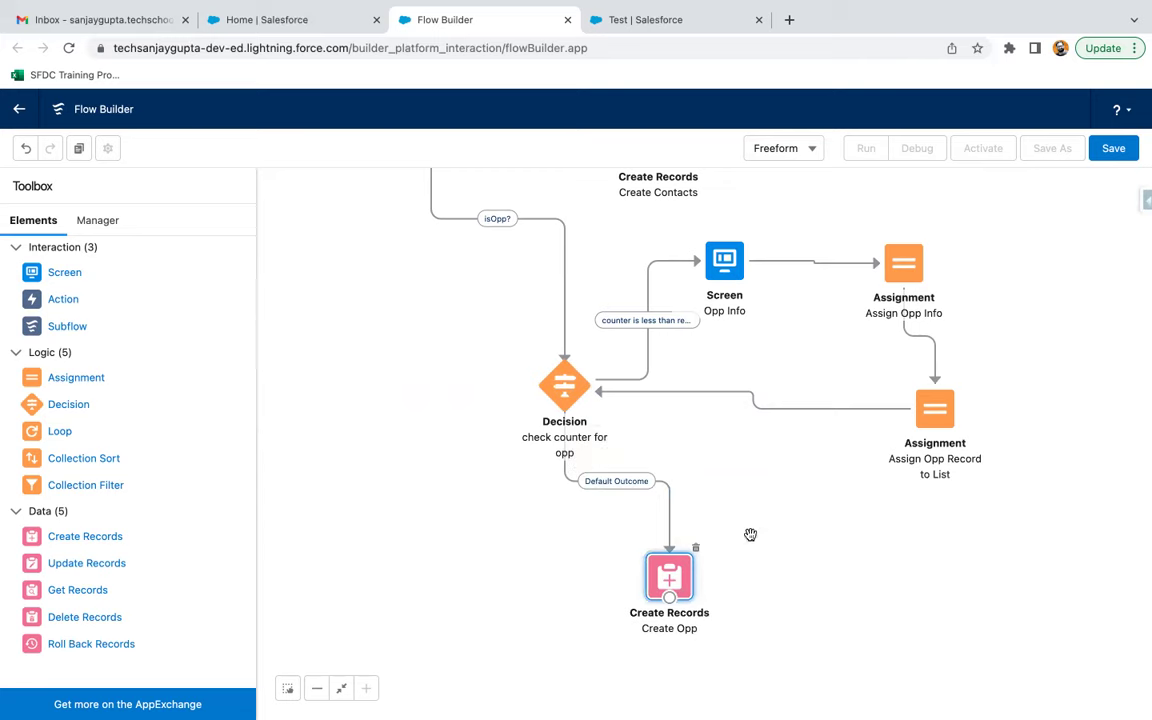
Save the flow with the label "Create n contact or opp on account" and activate it
drag(797, 496, 813, 658)
drag(998, 396, 1005, 540)
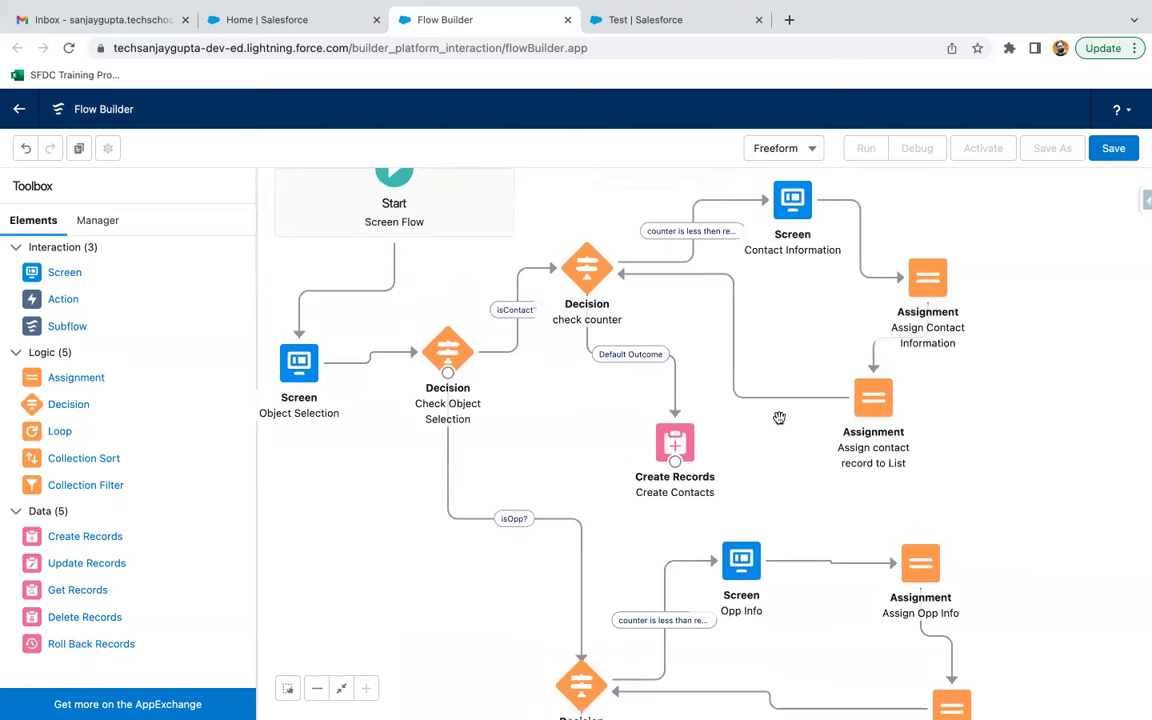
drag(576, 459, 606, 485)
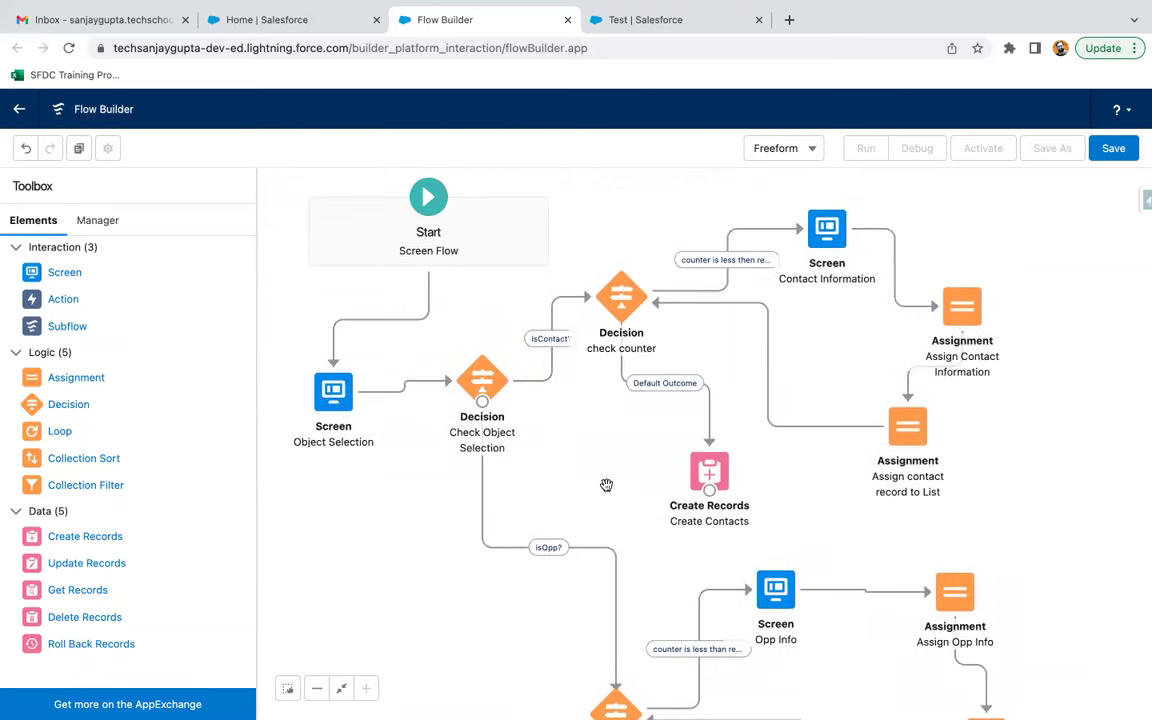
click(1113, 148)
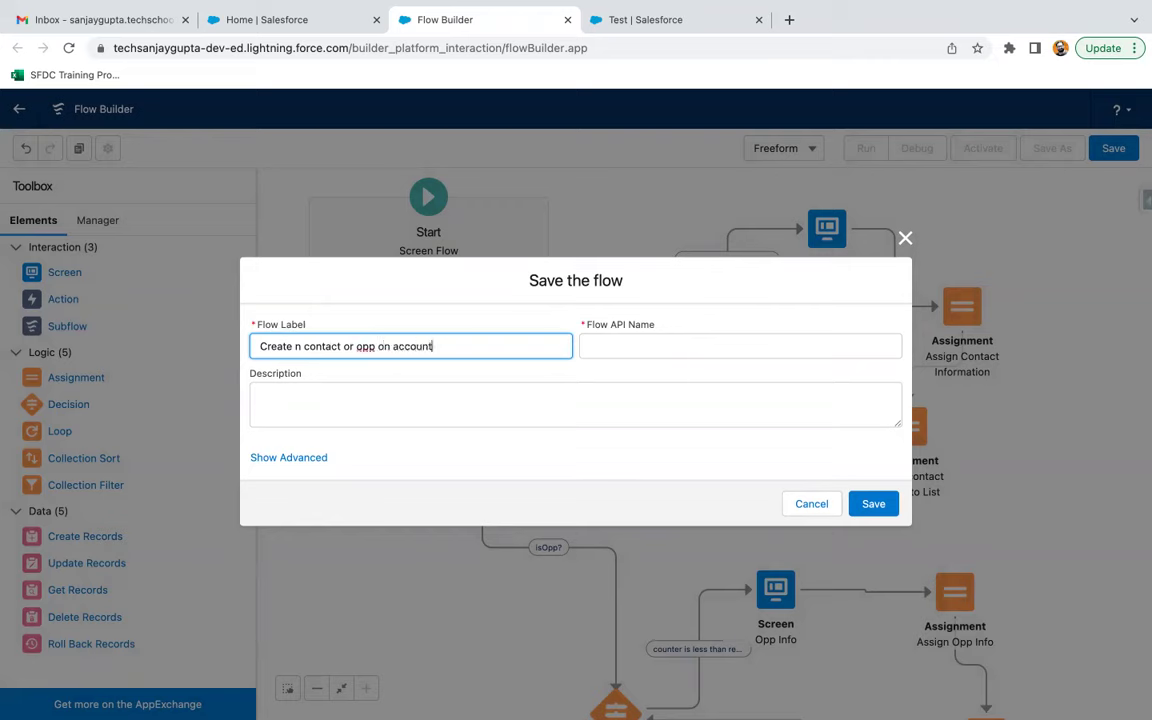
click(435, 457)
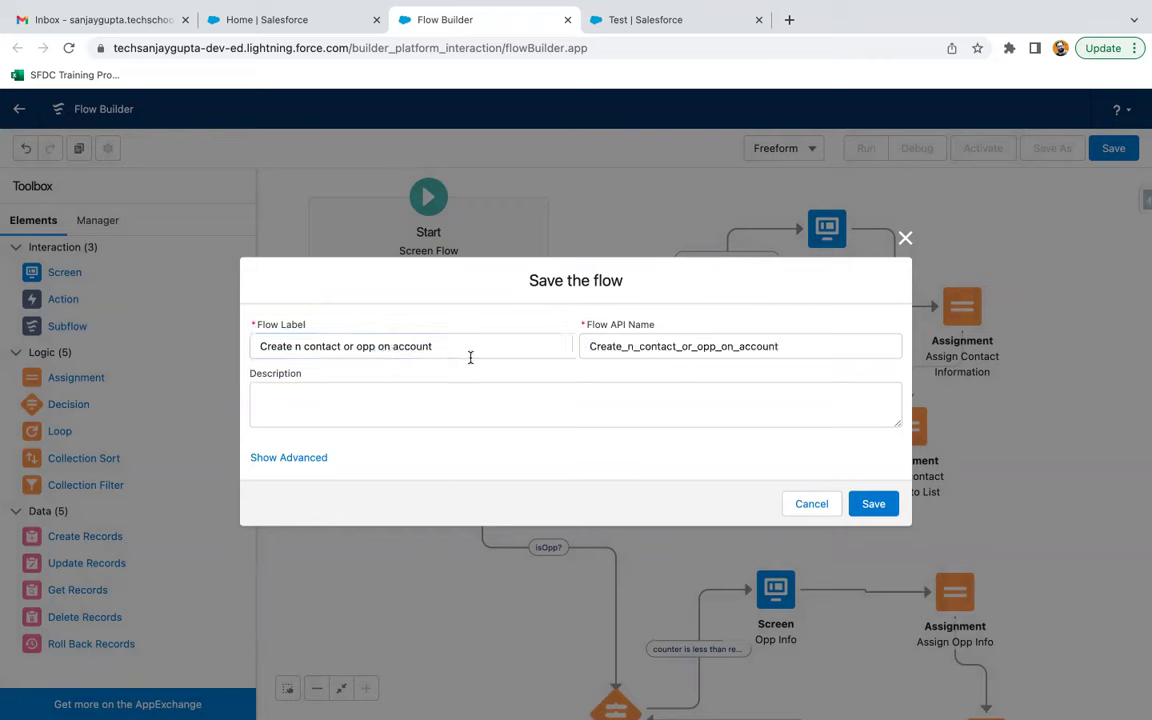
click(873, 503)
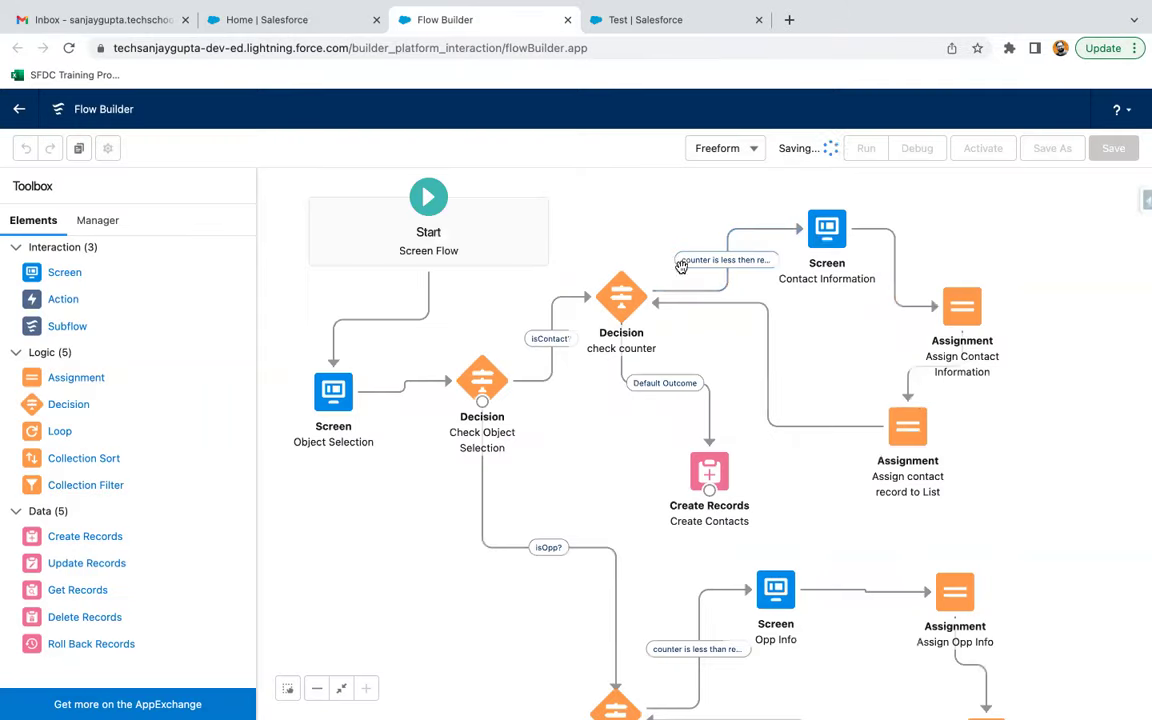
click(988, 150)
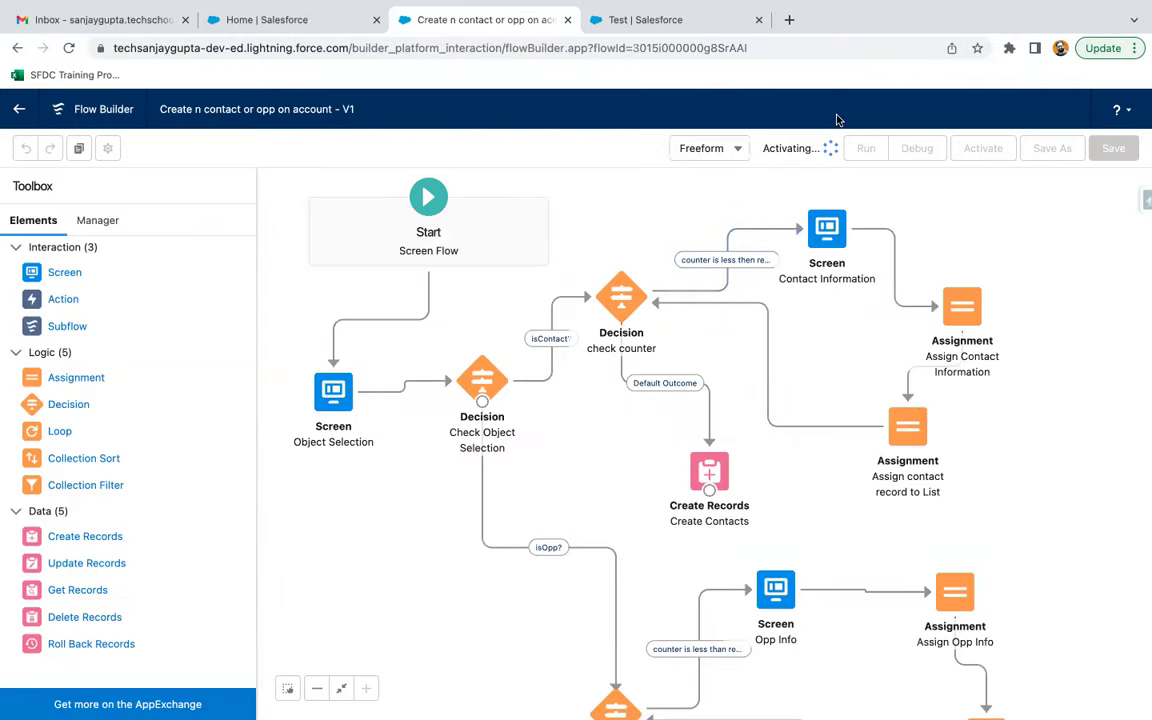
Open the first Test account in the recently viewed accounts and start editing its record page in Lightning App Builder
click(620, 19)
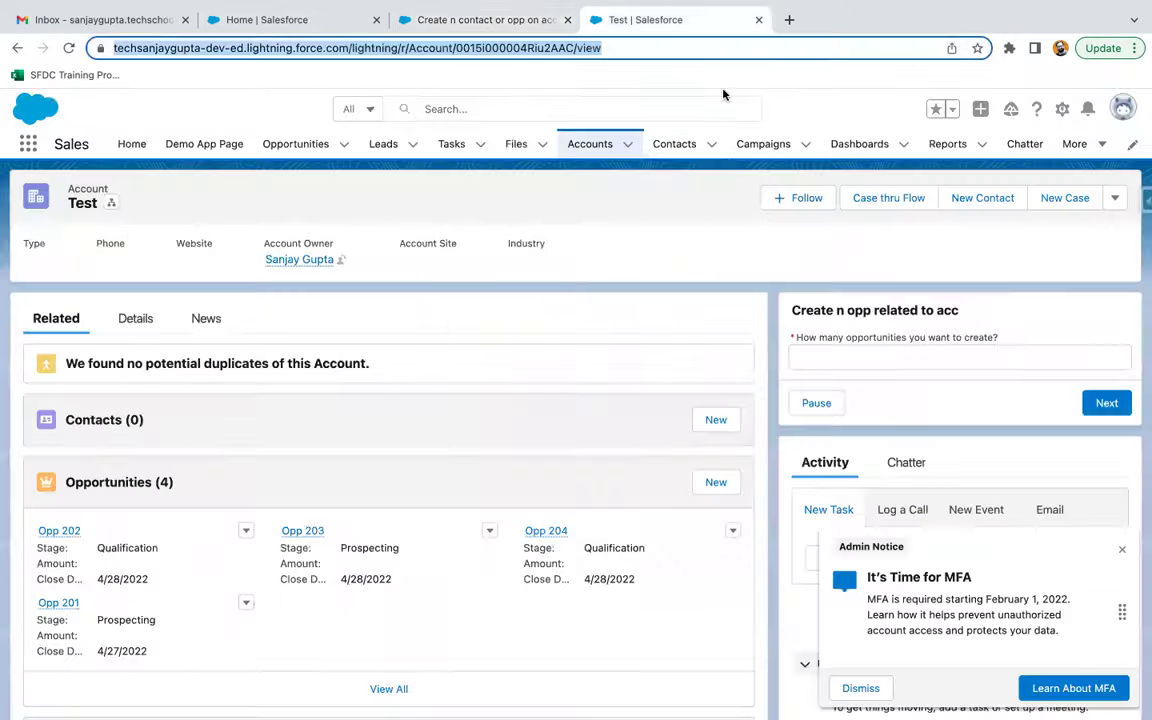
click(583, 148)
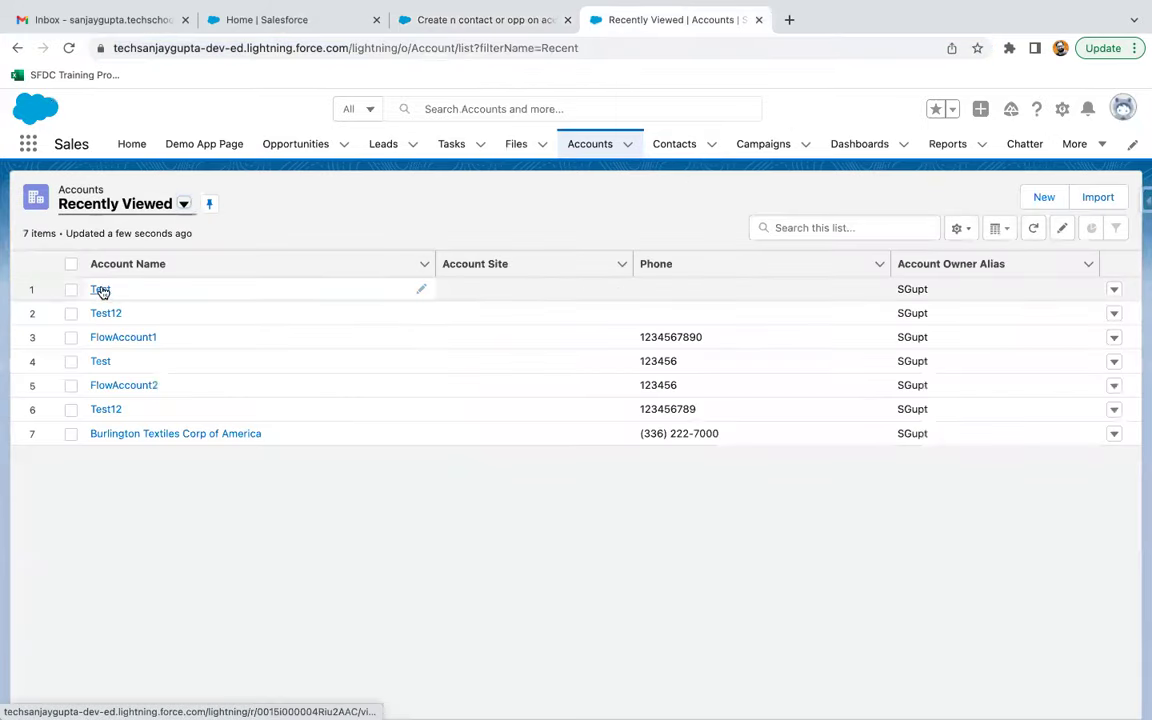
click(102, 289)
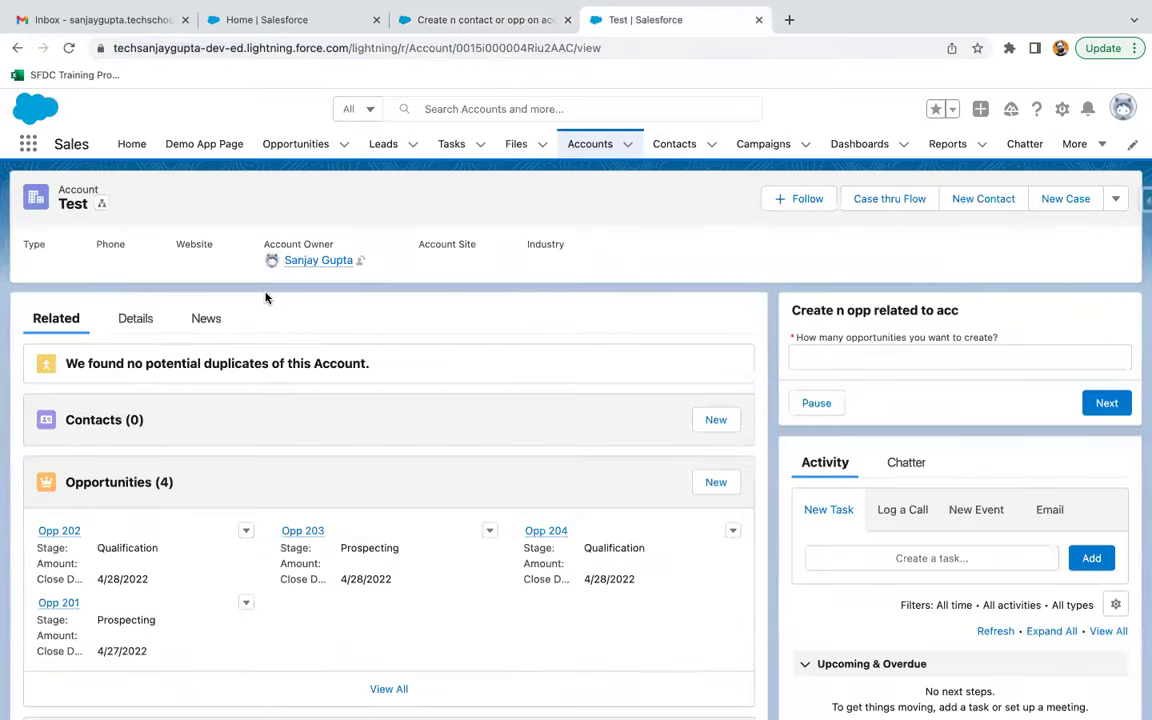
click(1062, 109)
click(970, 292)
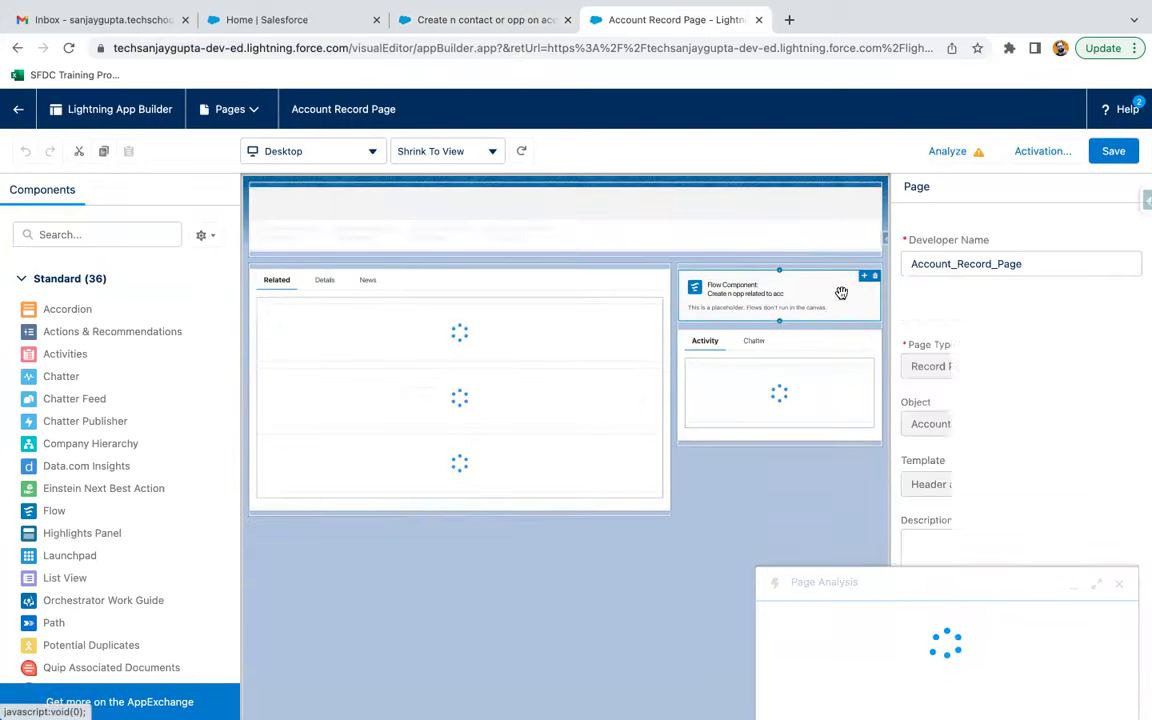
Remove the "Create n opp related to acc" flow component from the account page and place a new Flow component above Activity
click(876, 281)
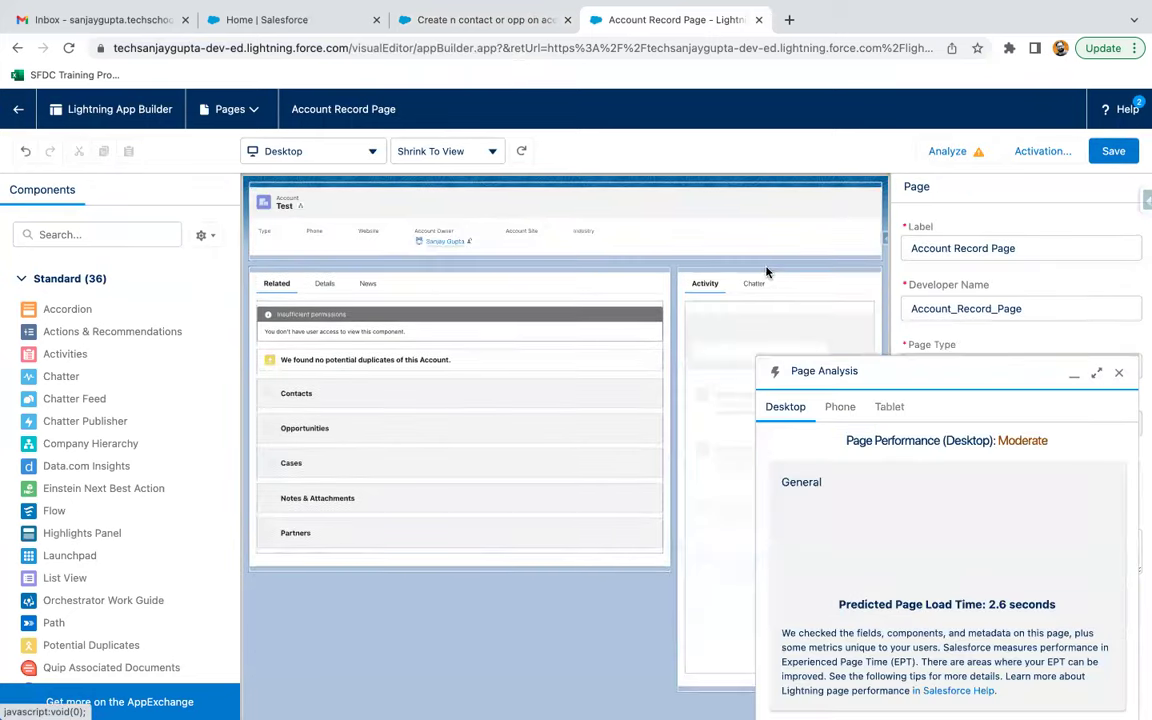
click(1120, 377)
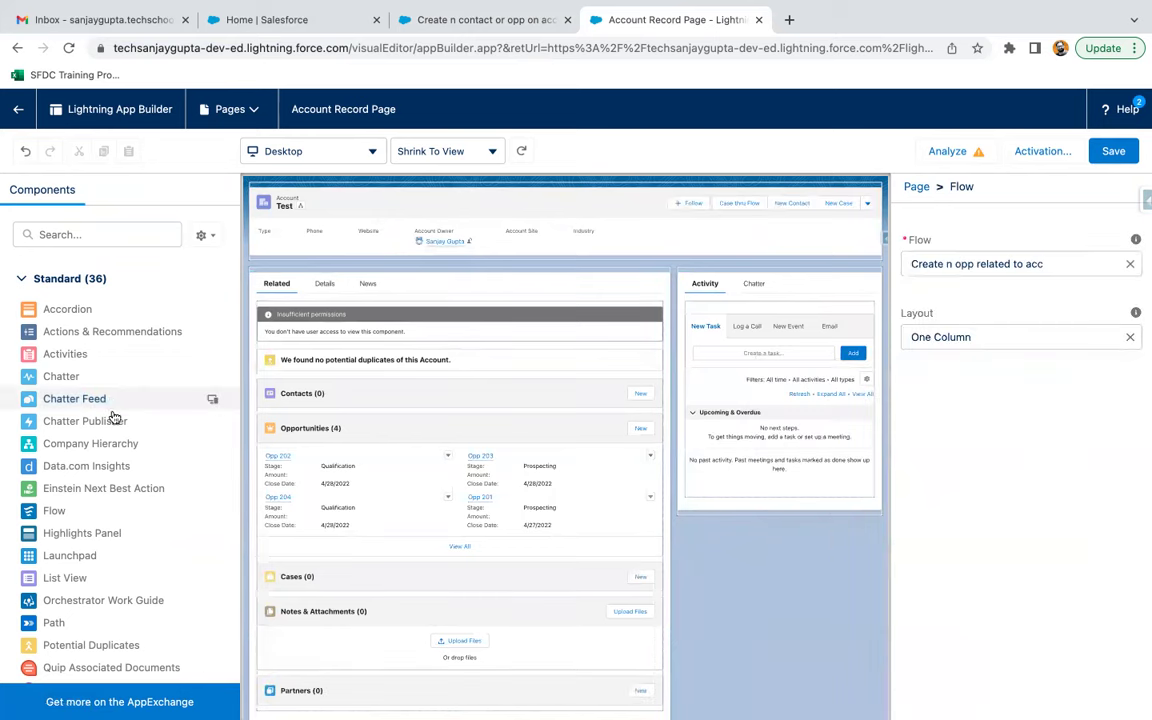
drag(54, 511, 730, 285)
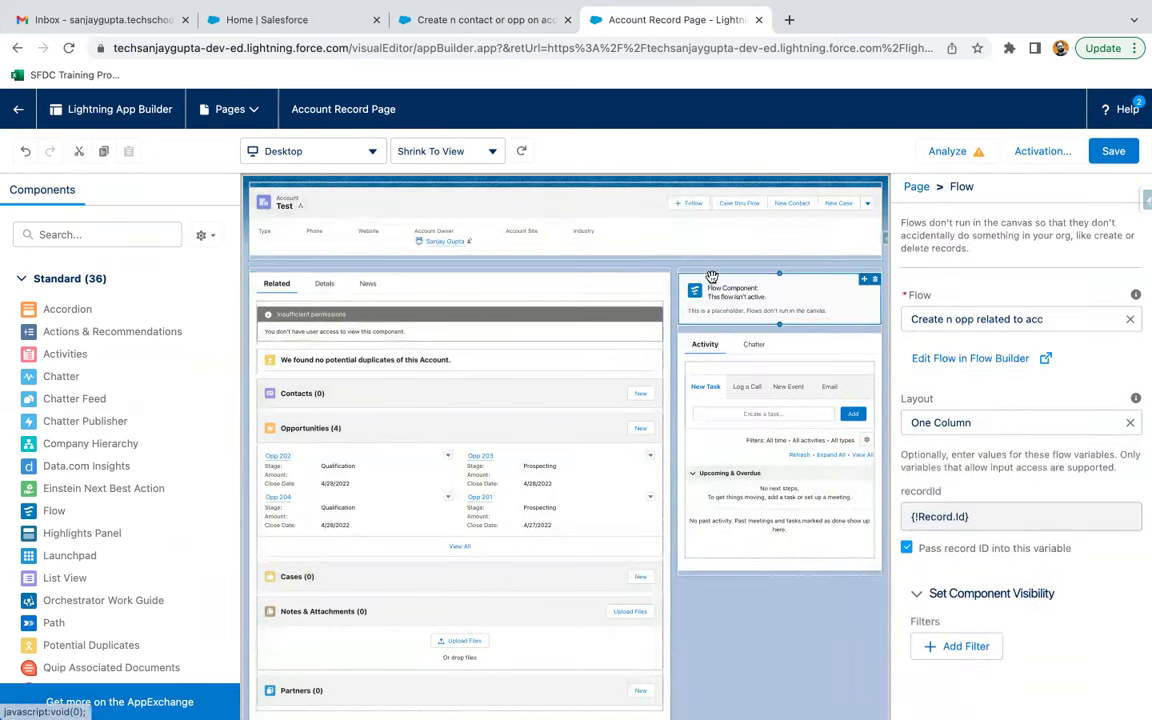
Set the Flow component to "Create n contact or opp on account" with the record ID passed into recordId, and save the page
click(978, 318)
click(985, 350)
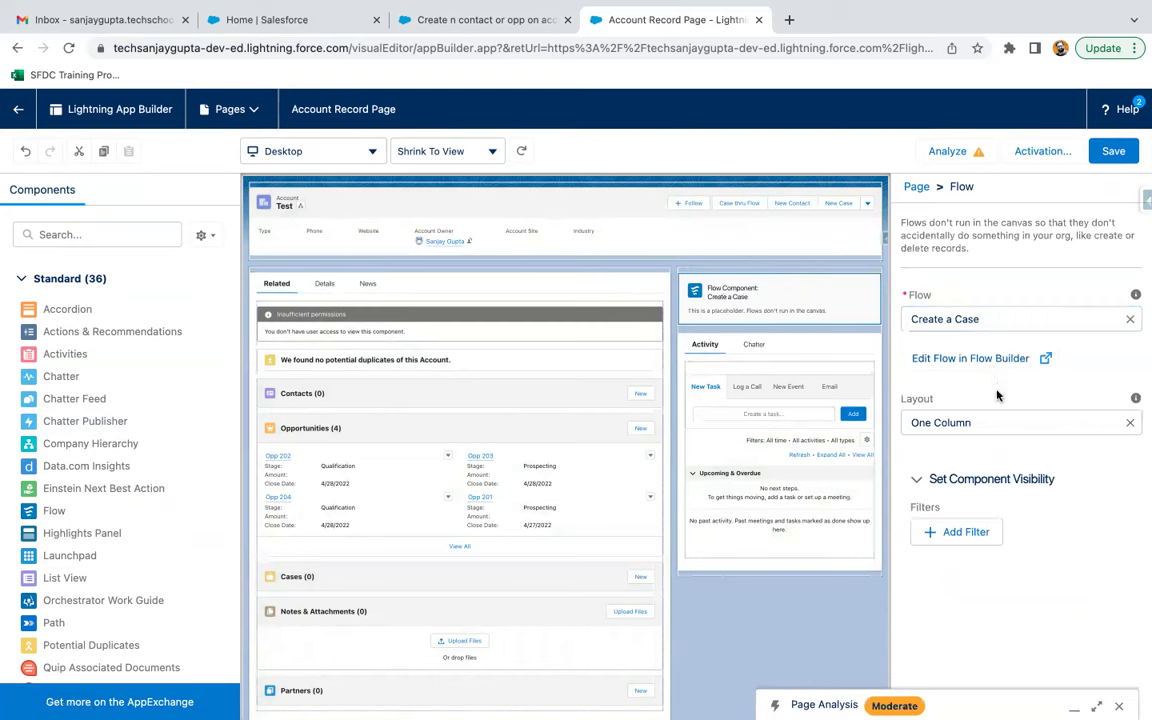
click(988, 316)
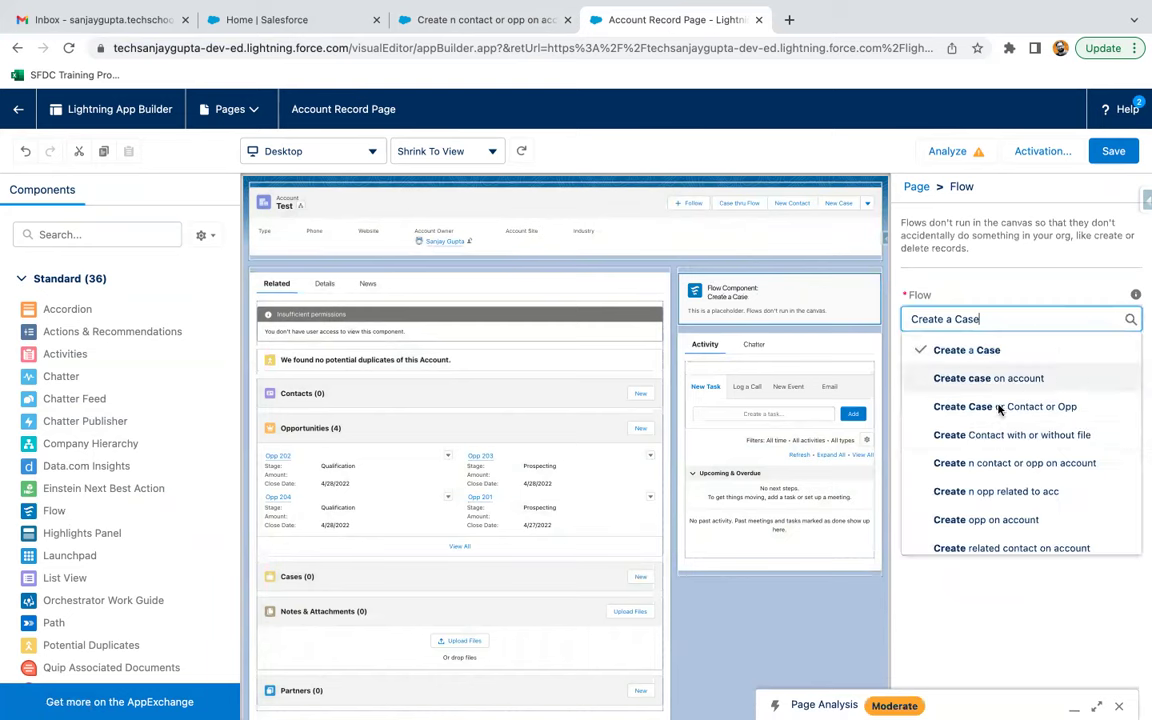
click(992, 465)
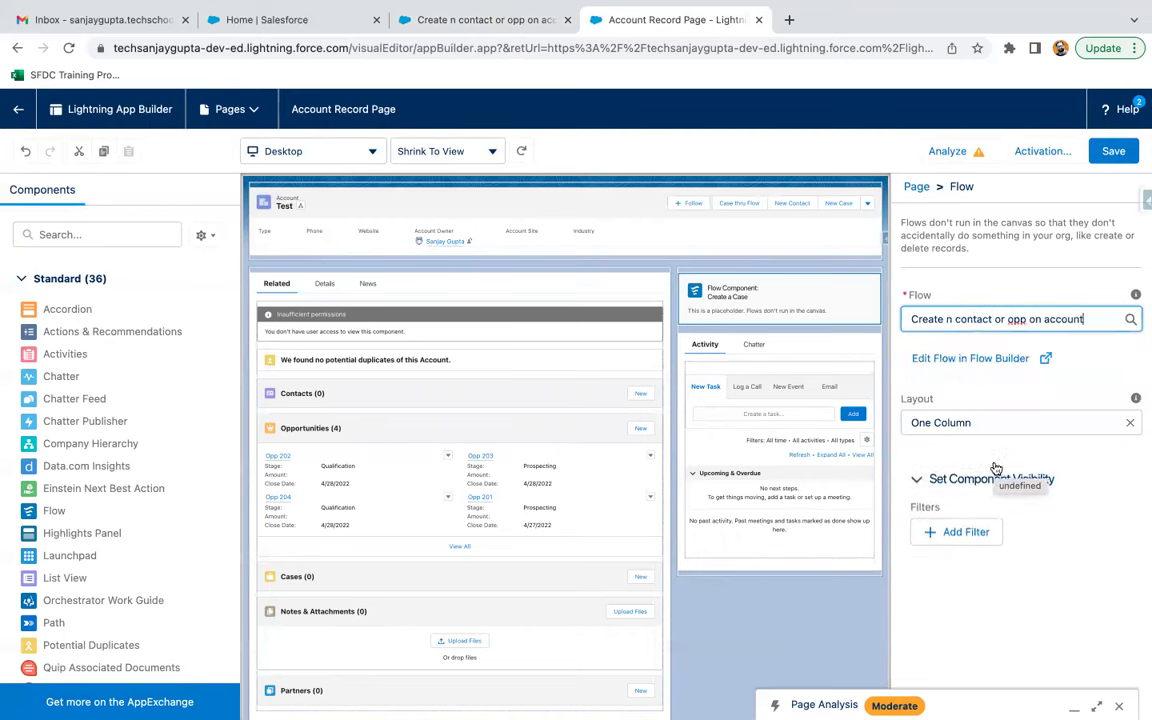
click(907, 549)
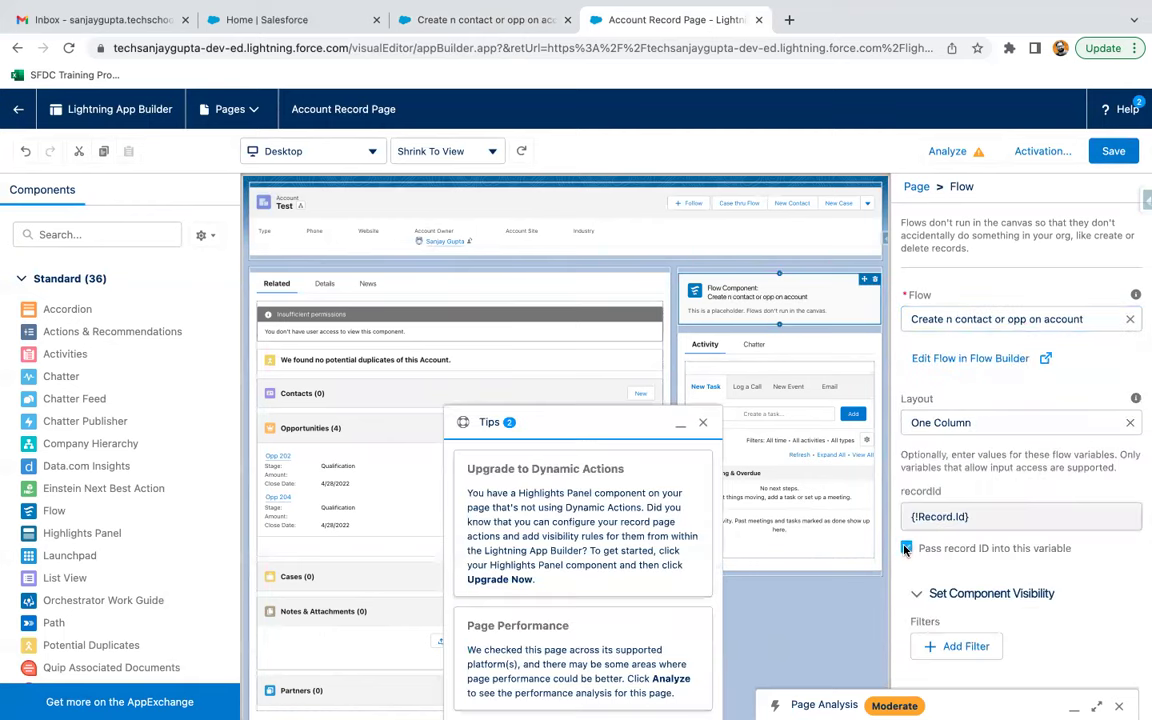
click(704, 421)
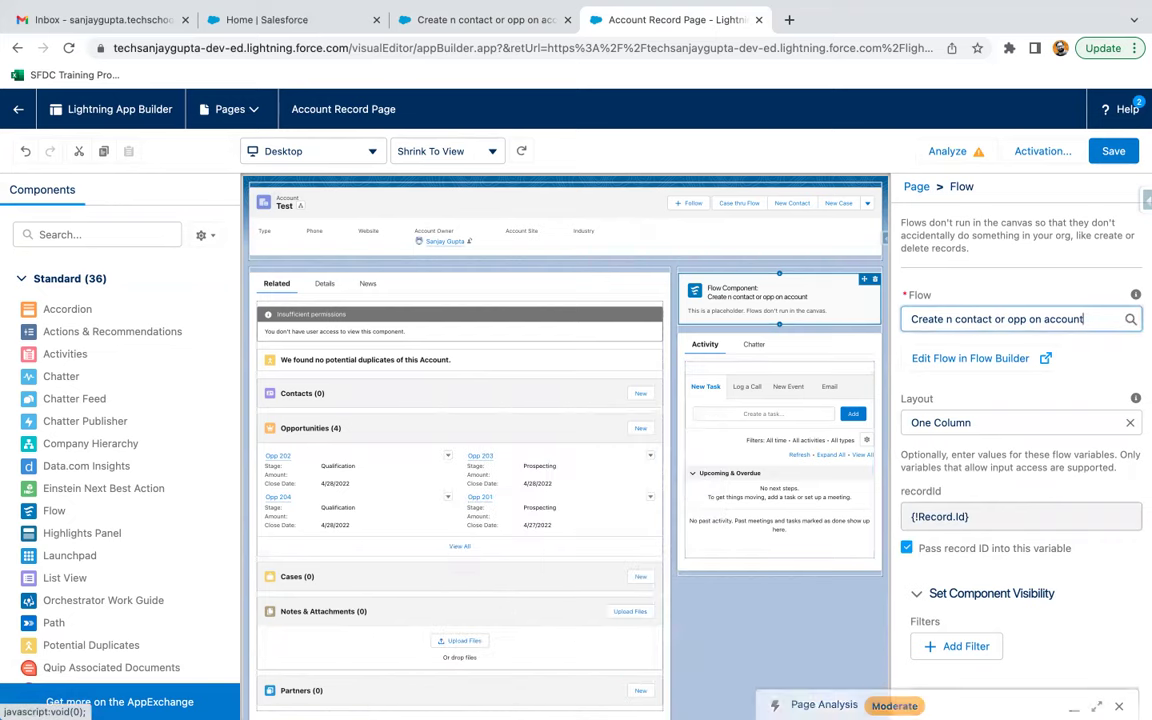
click(1116, 151)
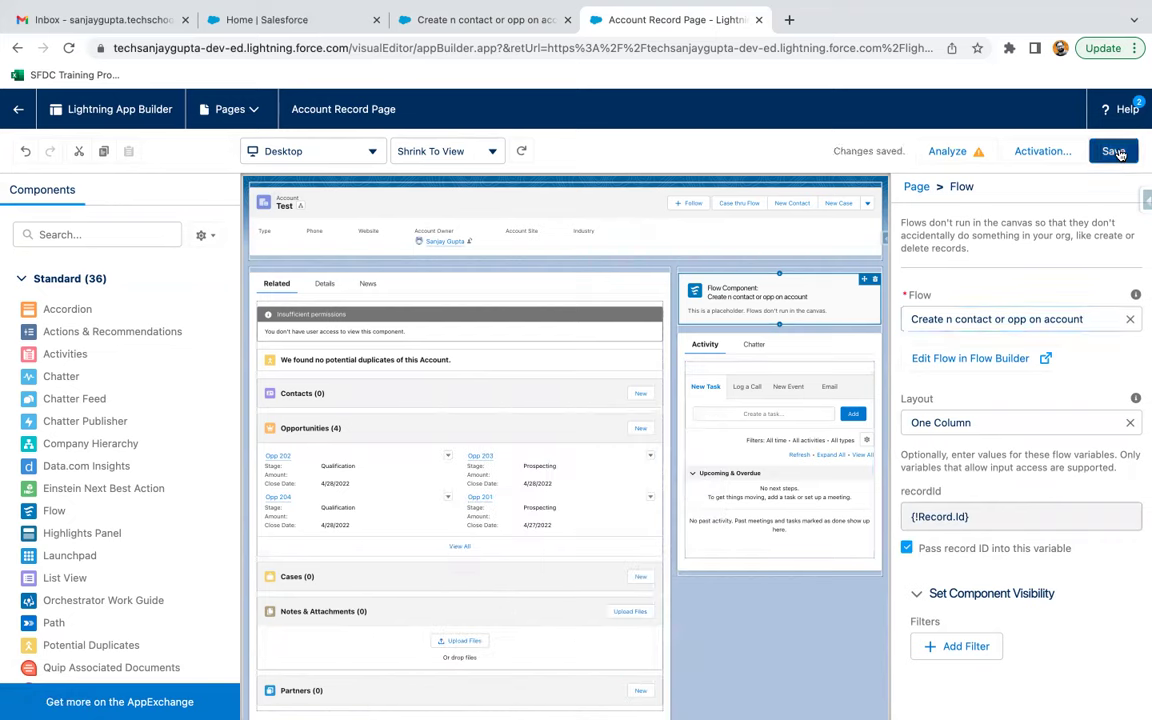
click(16, 112)
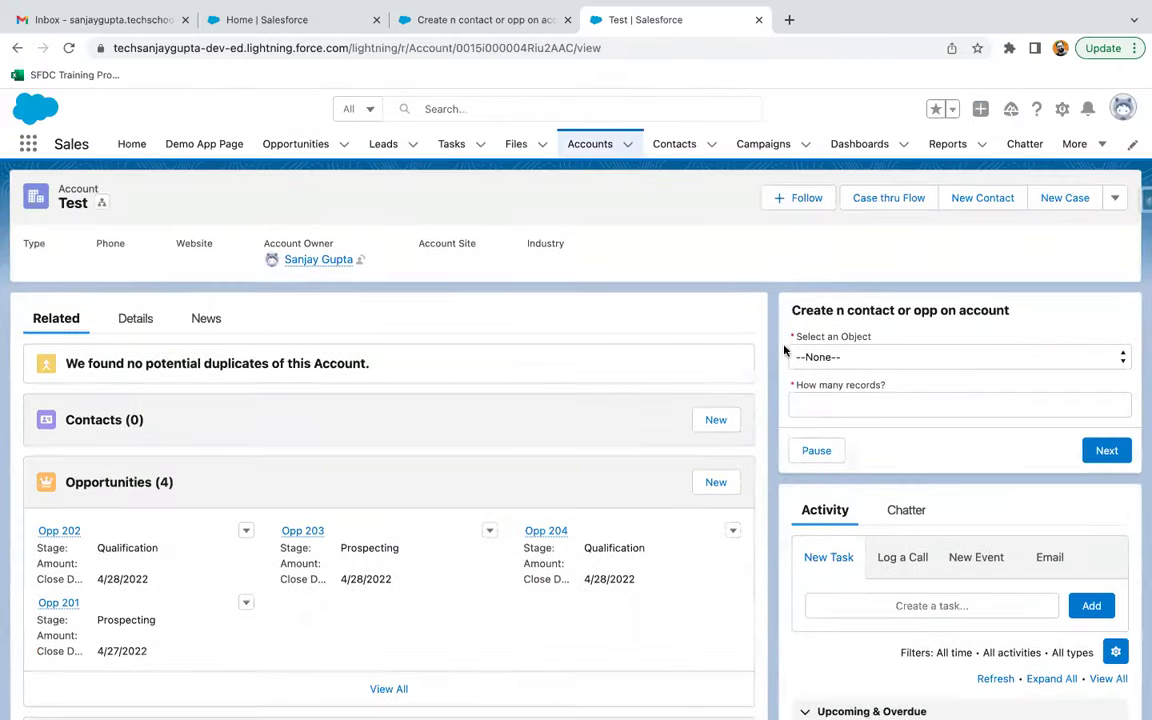
Start the flow on the Test account for 2 Contact records
click(840, 359)
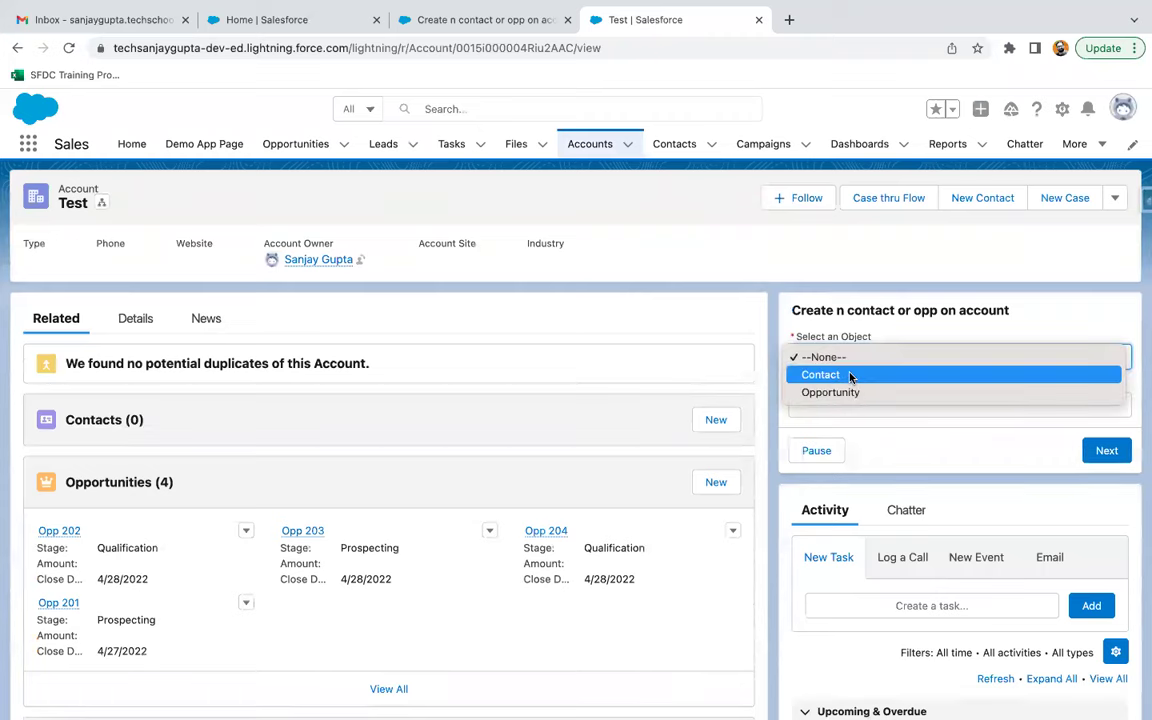
click(850, 375)
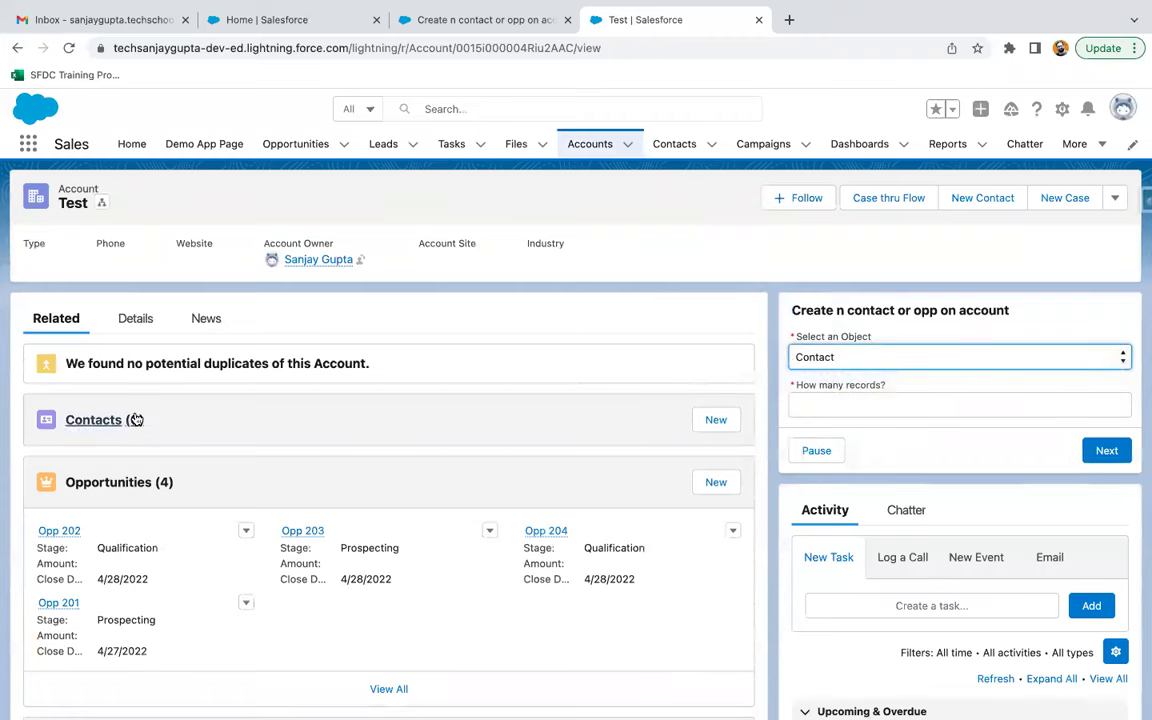
click(824, 406)
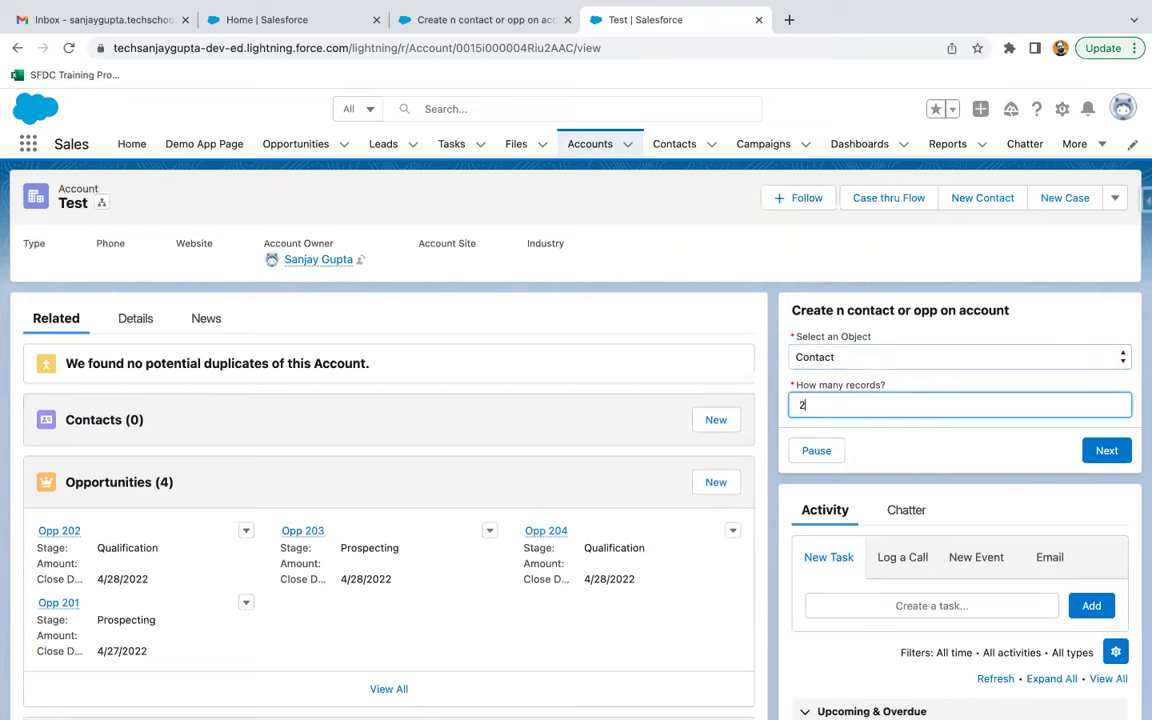
click(1100, 450)
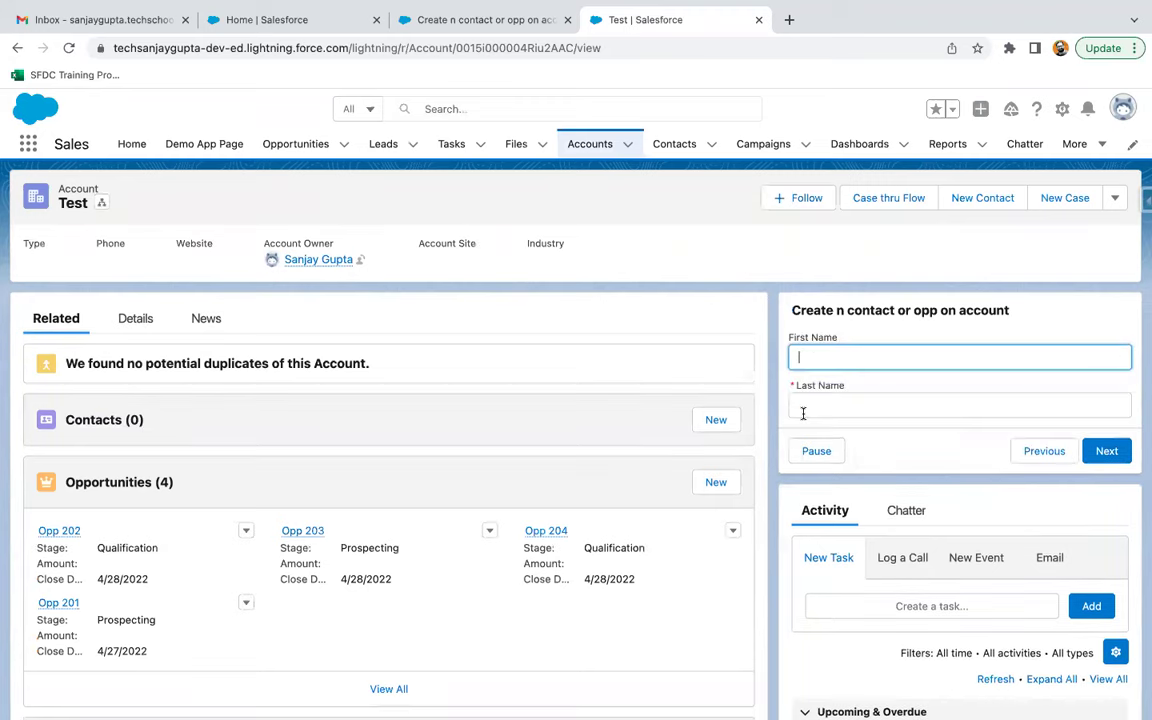
Enter the two contacts as Con1 Con1 and Con2 Con2 and submit them to finish the flow
text(Con1)
key(Tab)
text(Con)
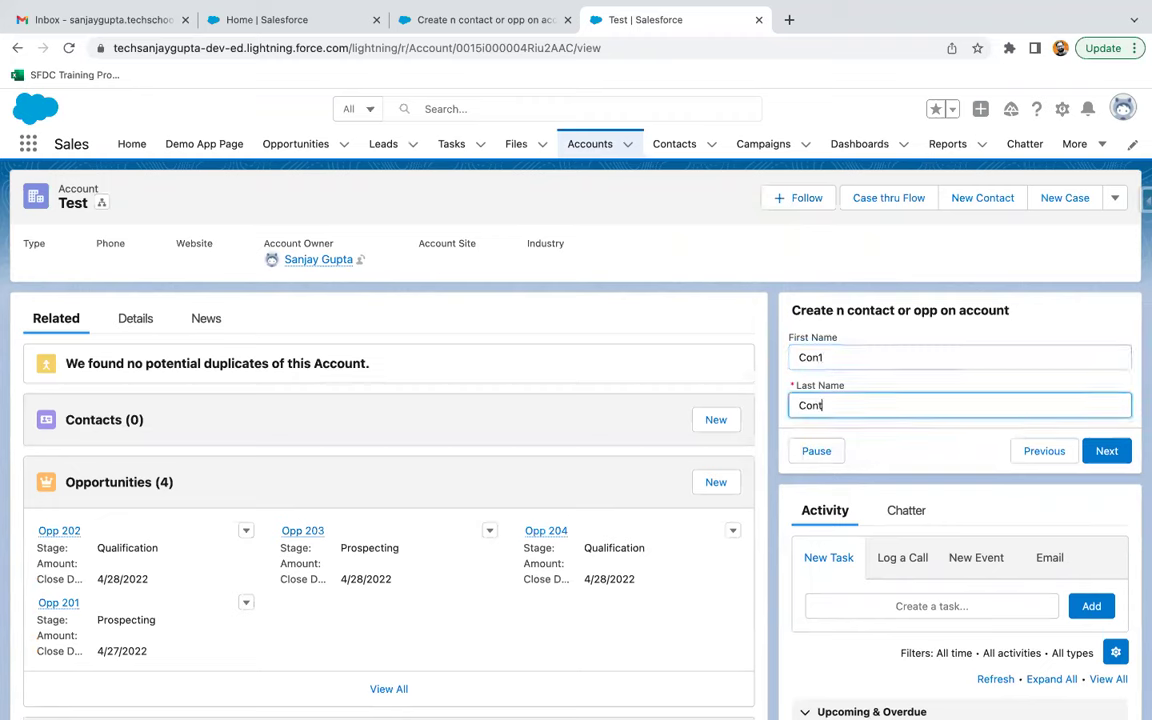
click(1106, 451)
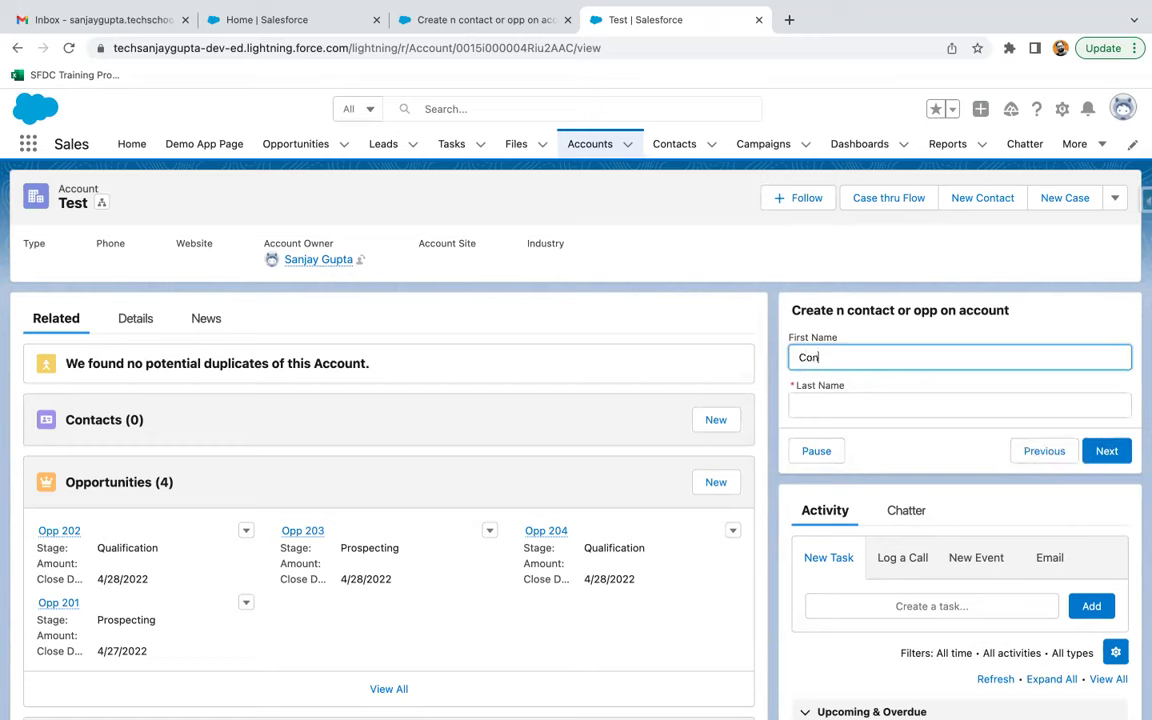
key(Tab)
text(C)
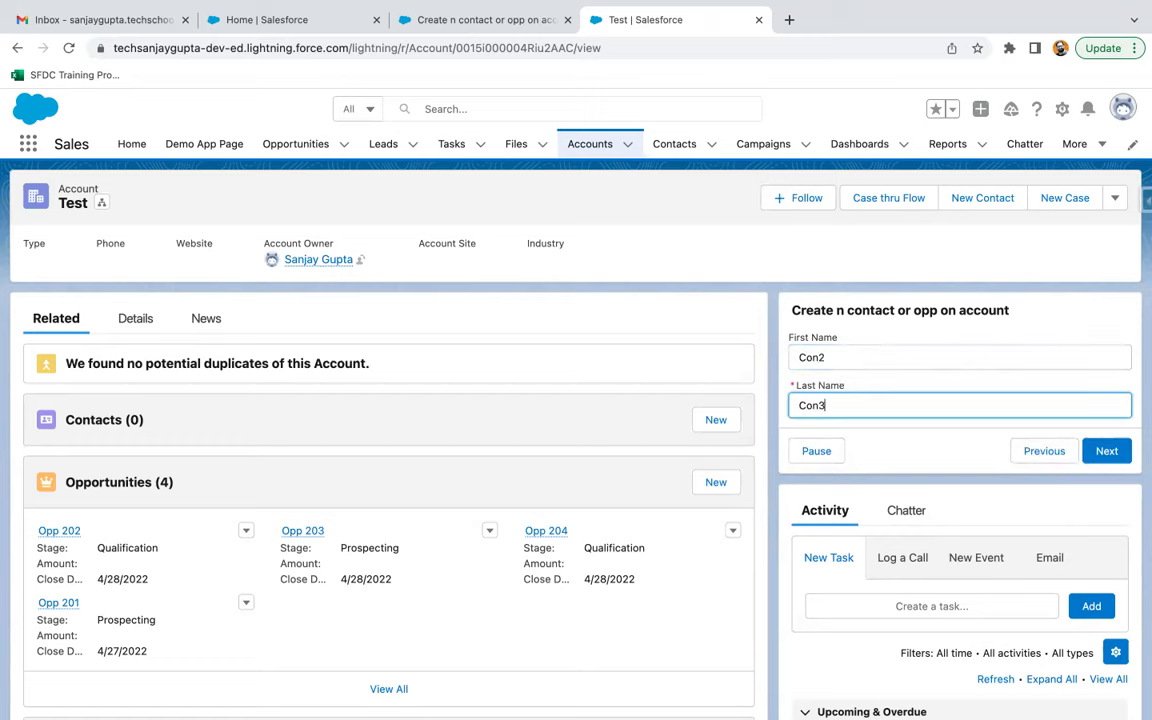
click(1104, 450)
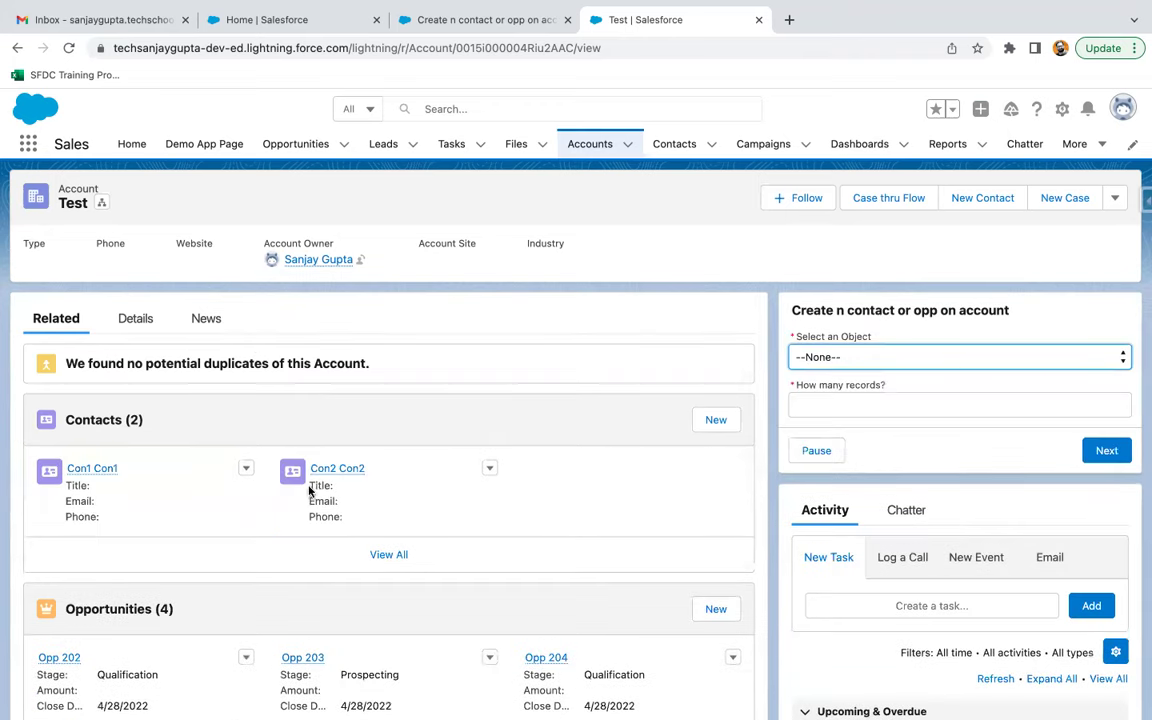
Try running the flow on the Test account for 2 Opportunity records
click(805, 362)
click(824, 400)
click(828, 405)
scroll(609, 468, down, 3)
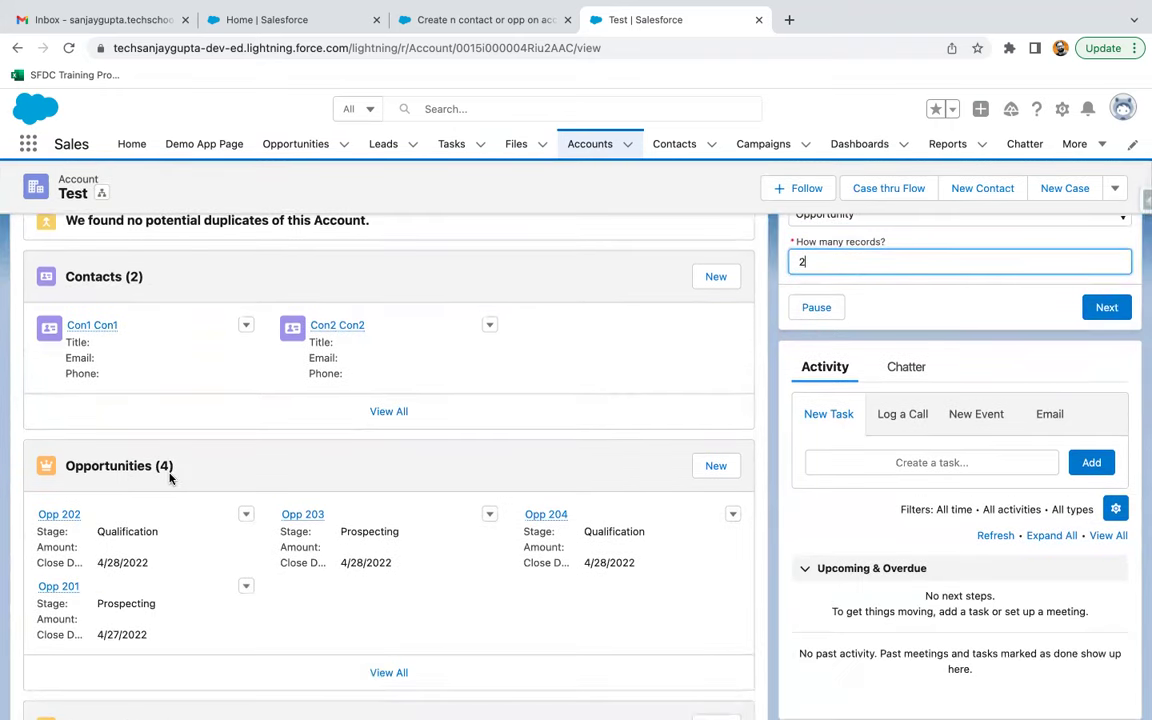
scroll(755, 541, up, 3)
click(1118, 449)
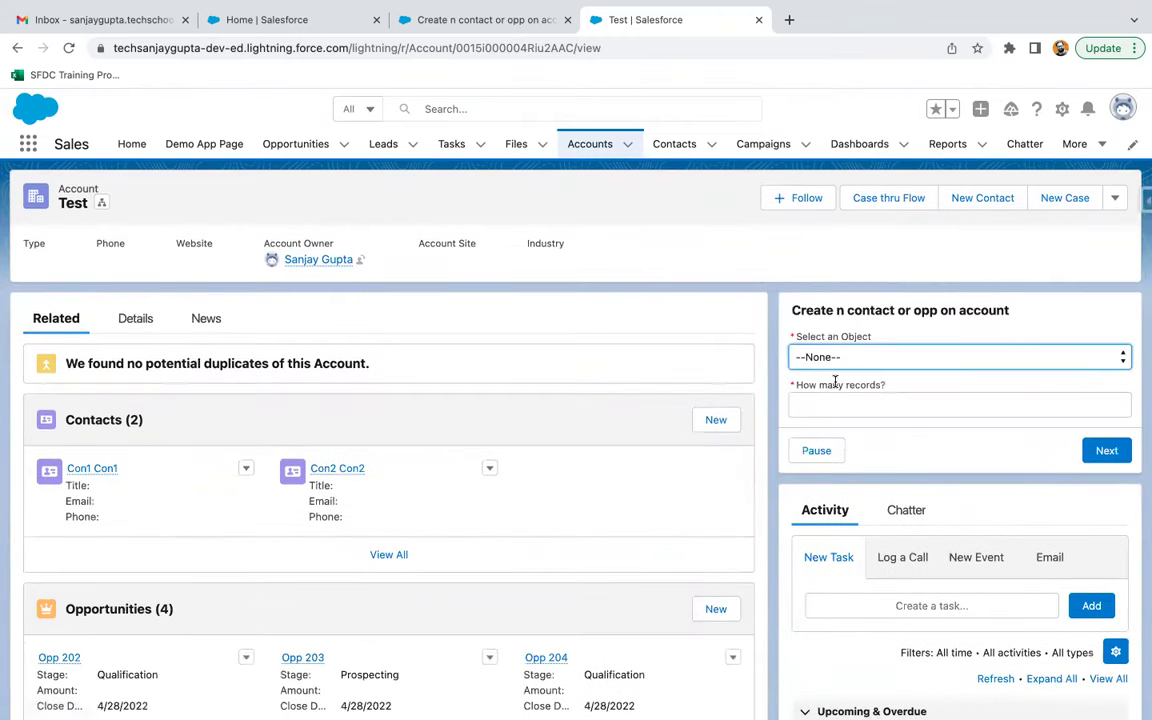
Retry the flow with Opportunity as the object and 2 as the number of records
click(863, 364)
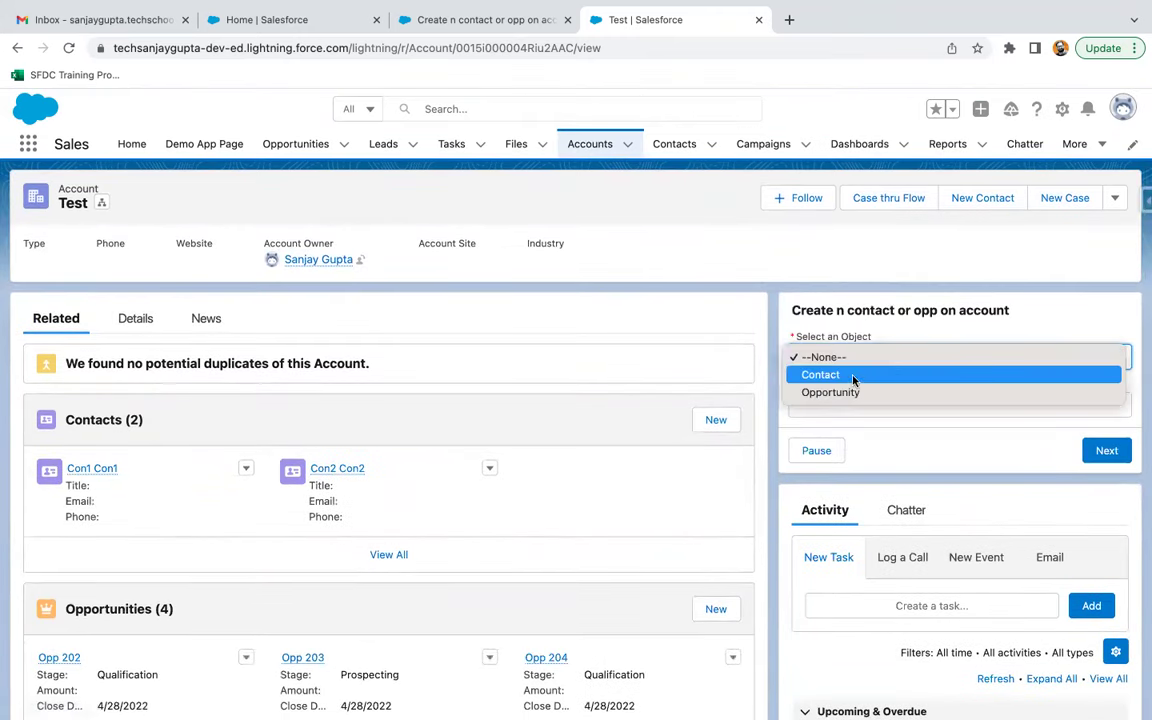
click(851, 393)
click(841, 401)
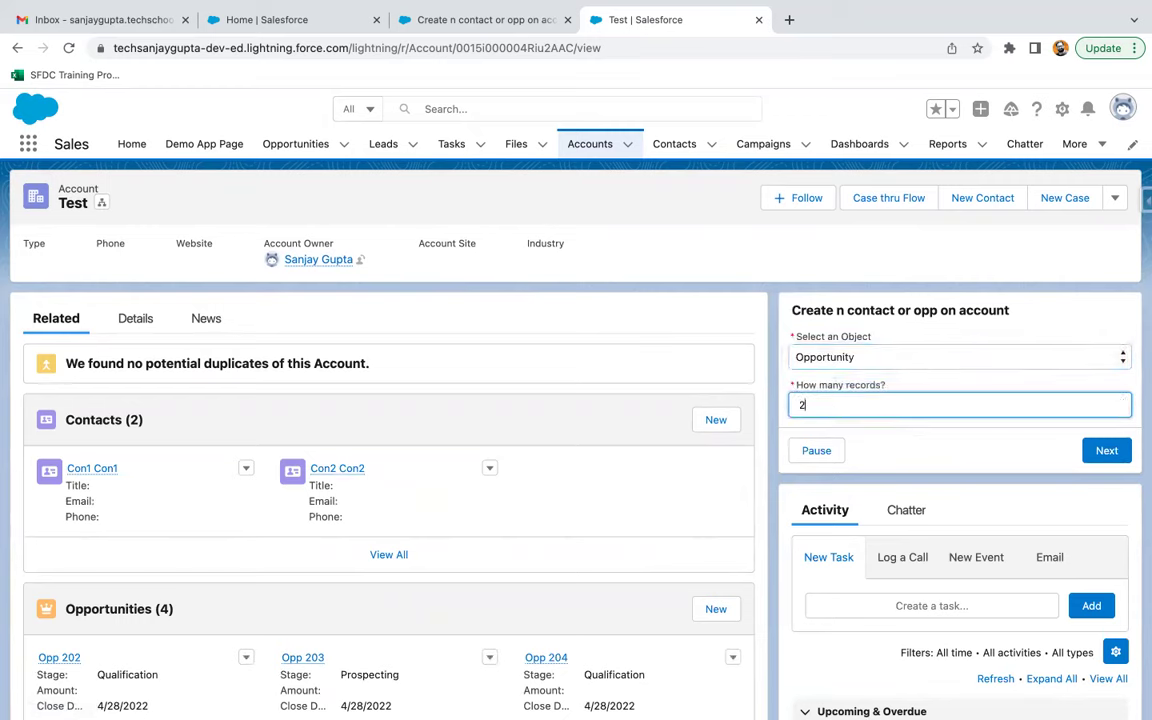
click(1106, 450)
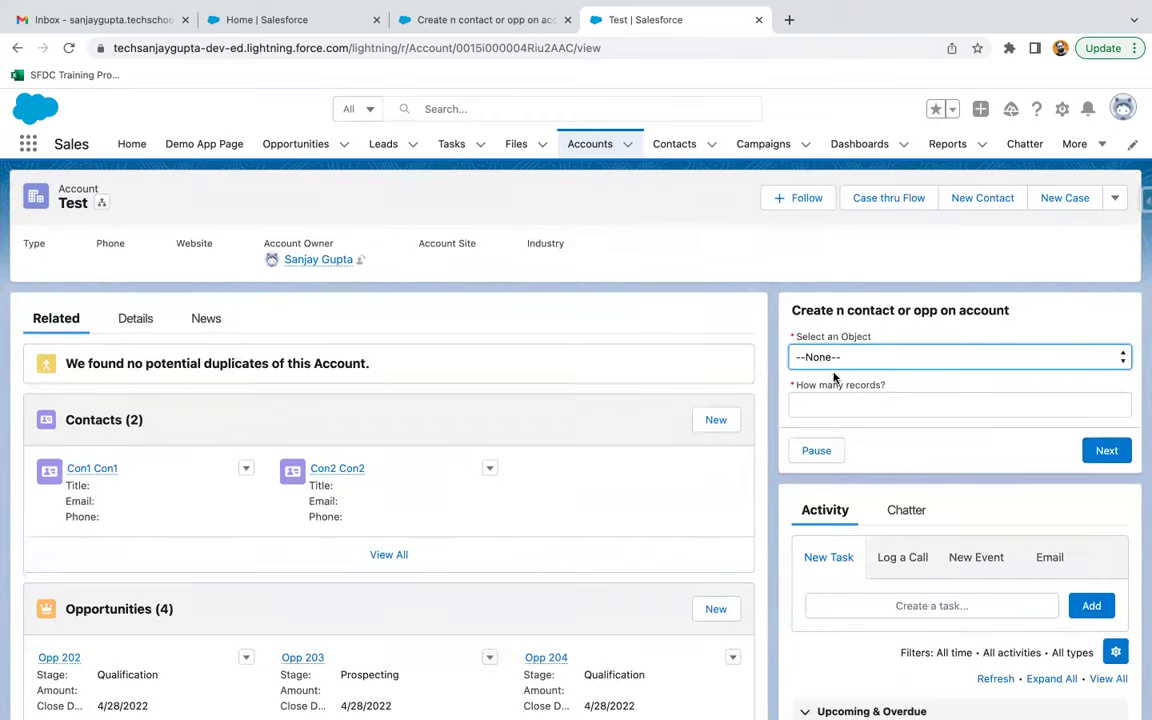
In the flow's "check counter for opp" decision, set the counter condition's operator to Less Than or Equal against How_many_records
click(474, 22)
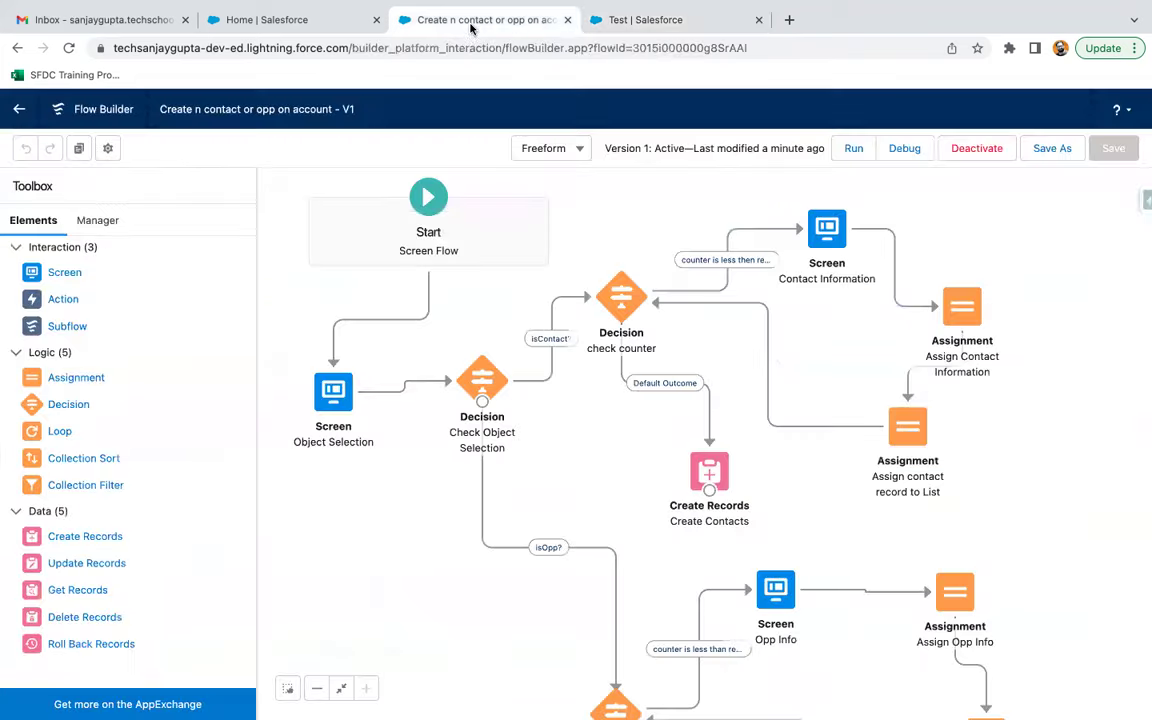
drag(596, 468, 582, 389)
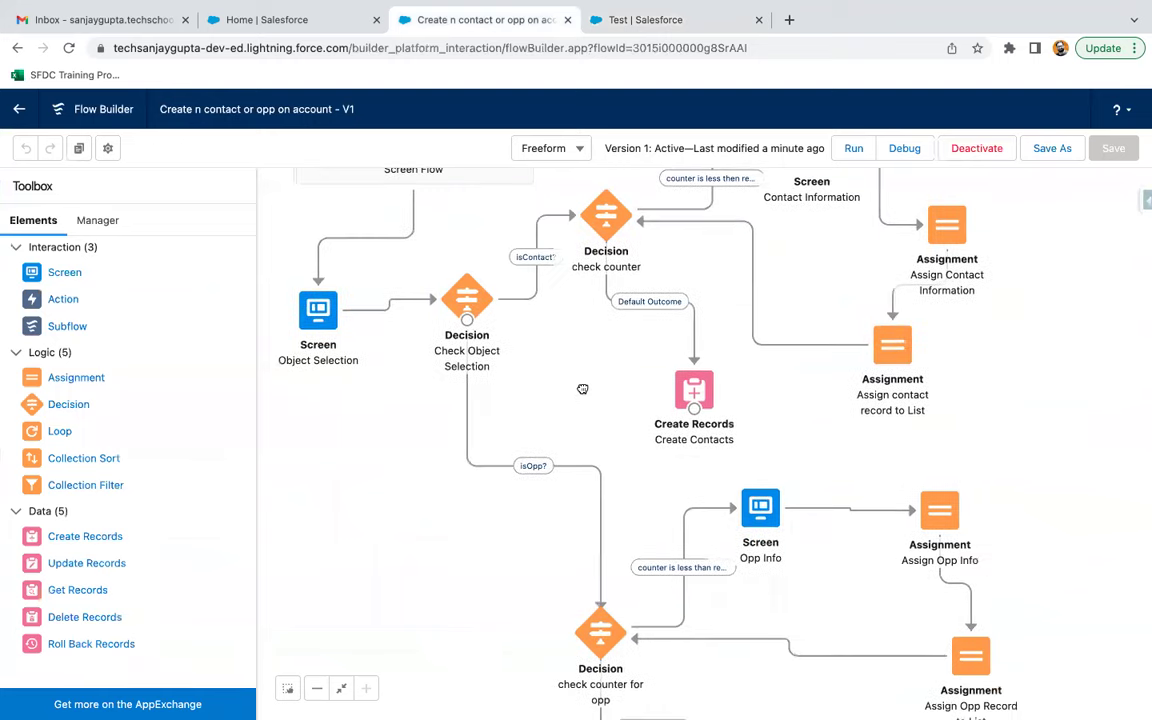
drag(620, 463, 594, 404)
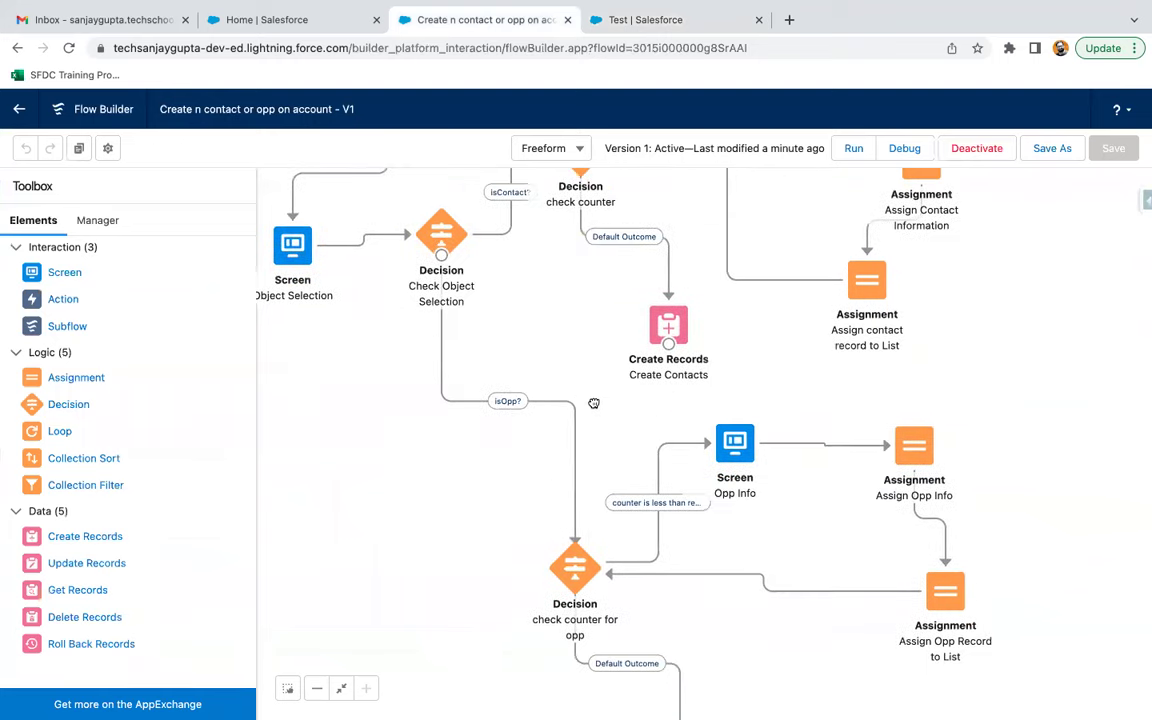
click(609, 494)
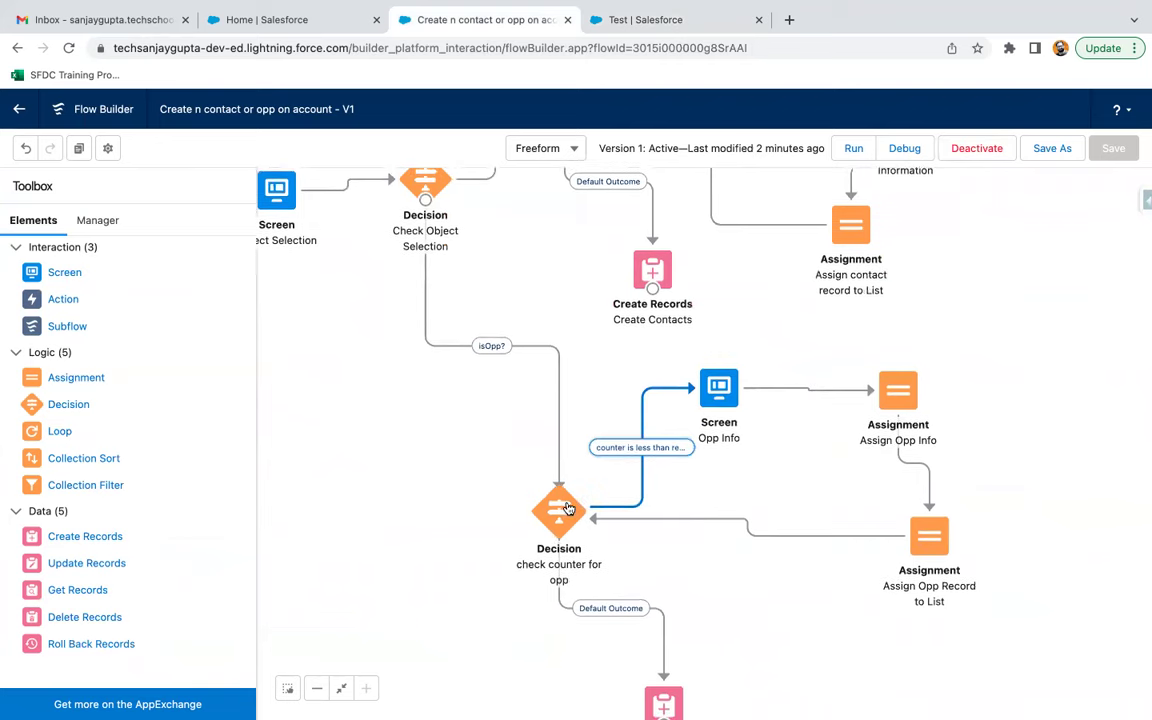
double_click(562, 511)
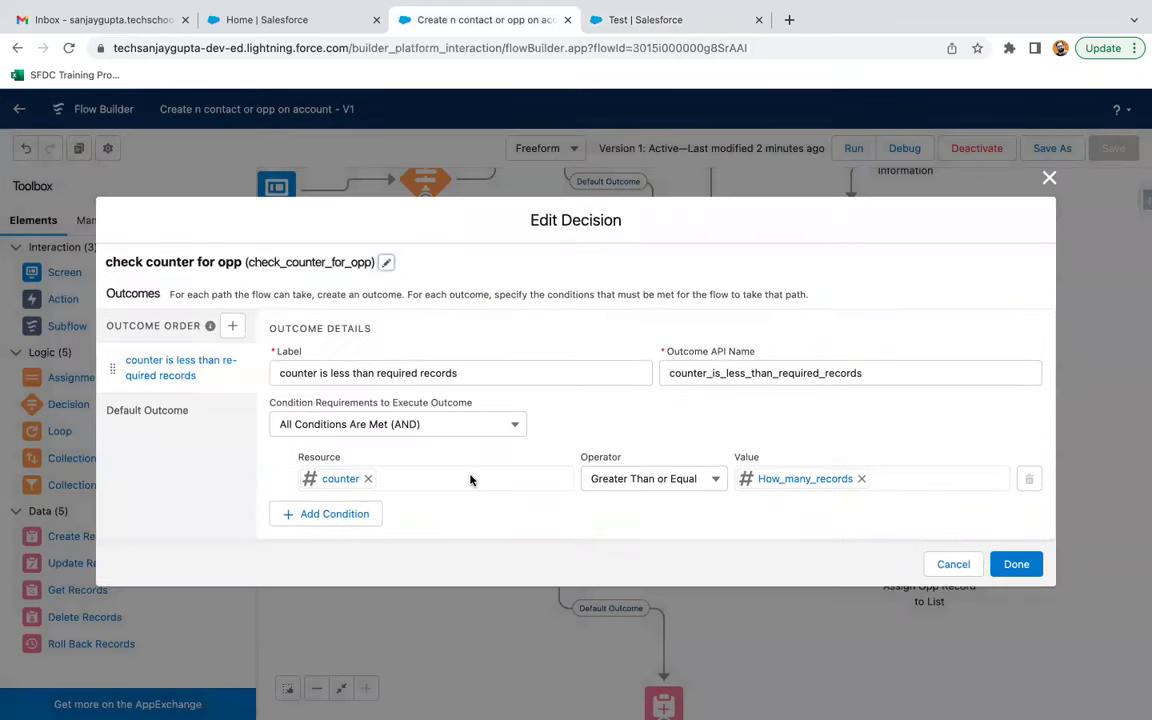
click(651, 480)
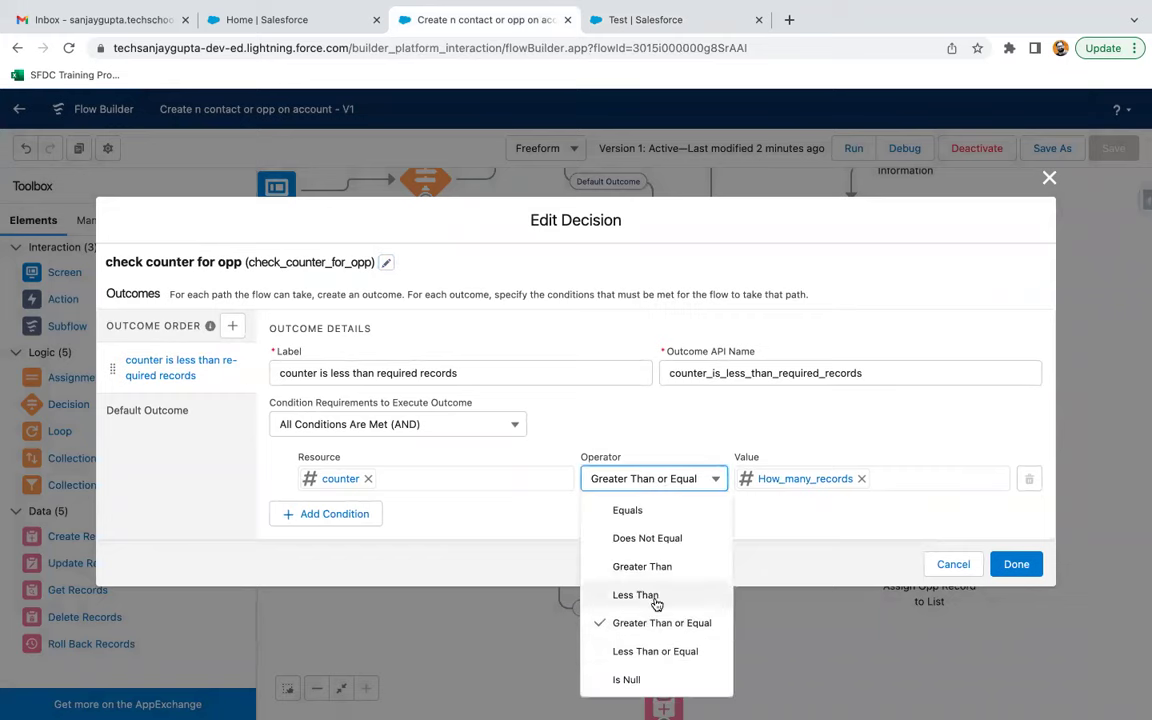
click(659, 651)
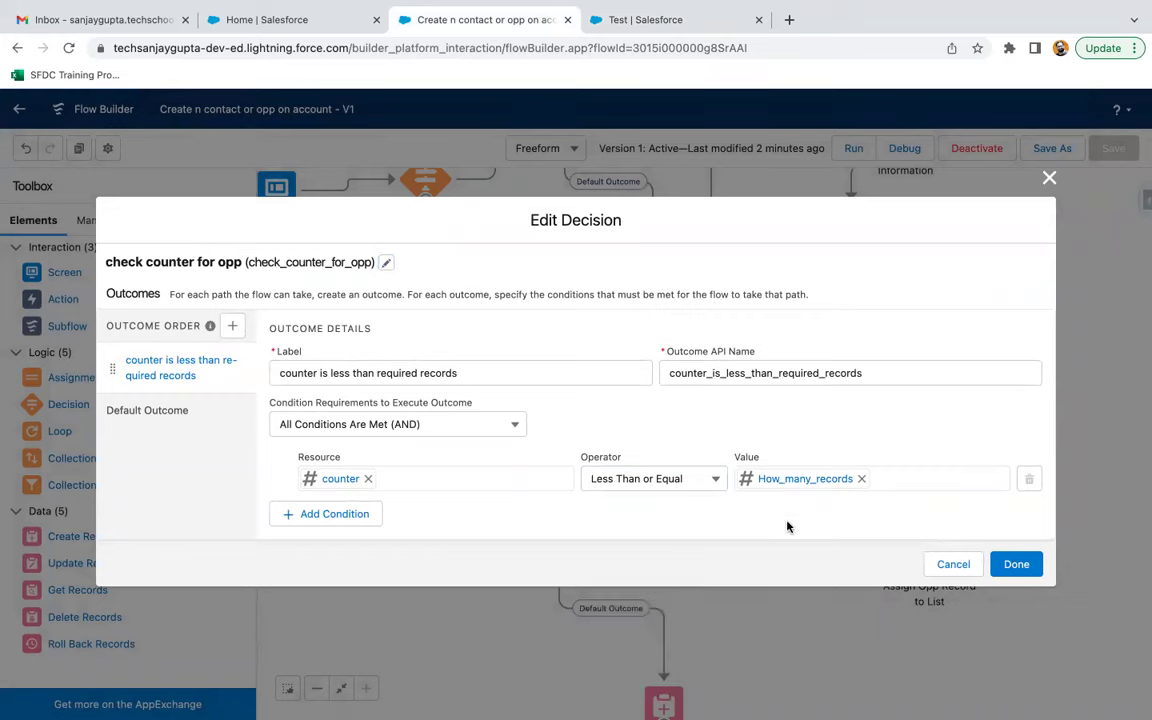
click(1012, 565)
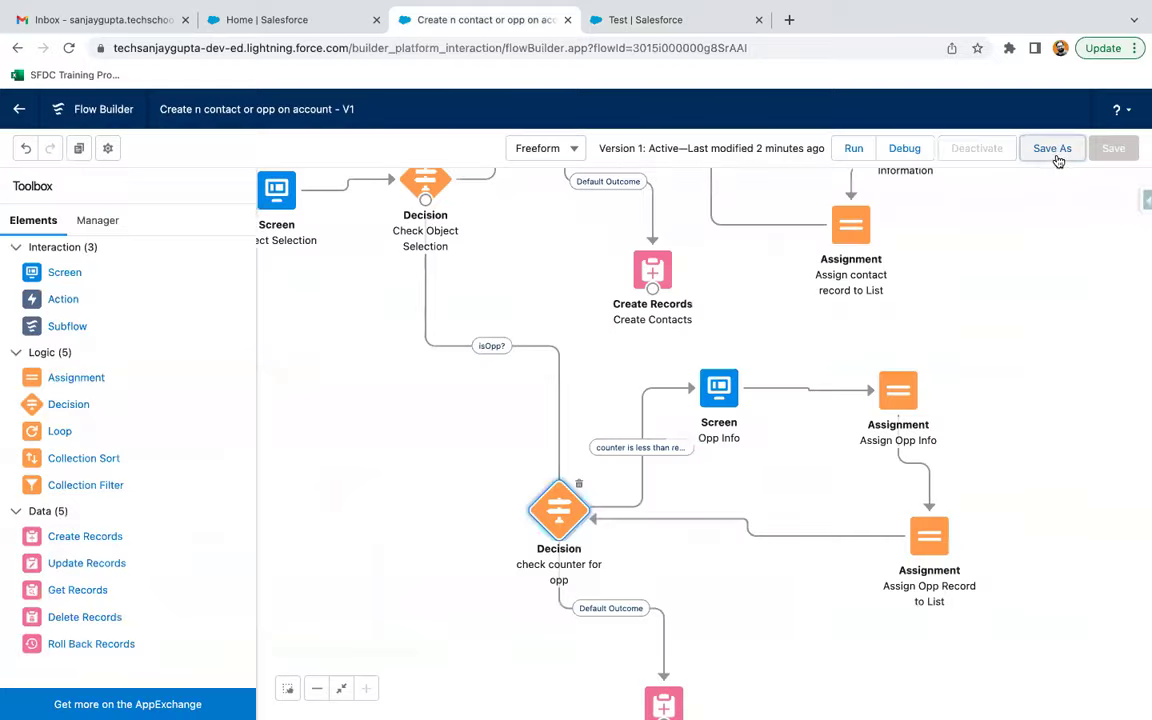
Save the flow as a new version and activate that version
click(1052, 148)
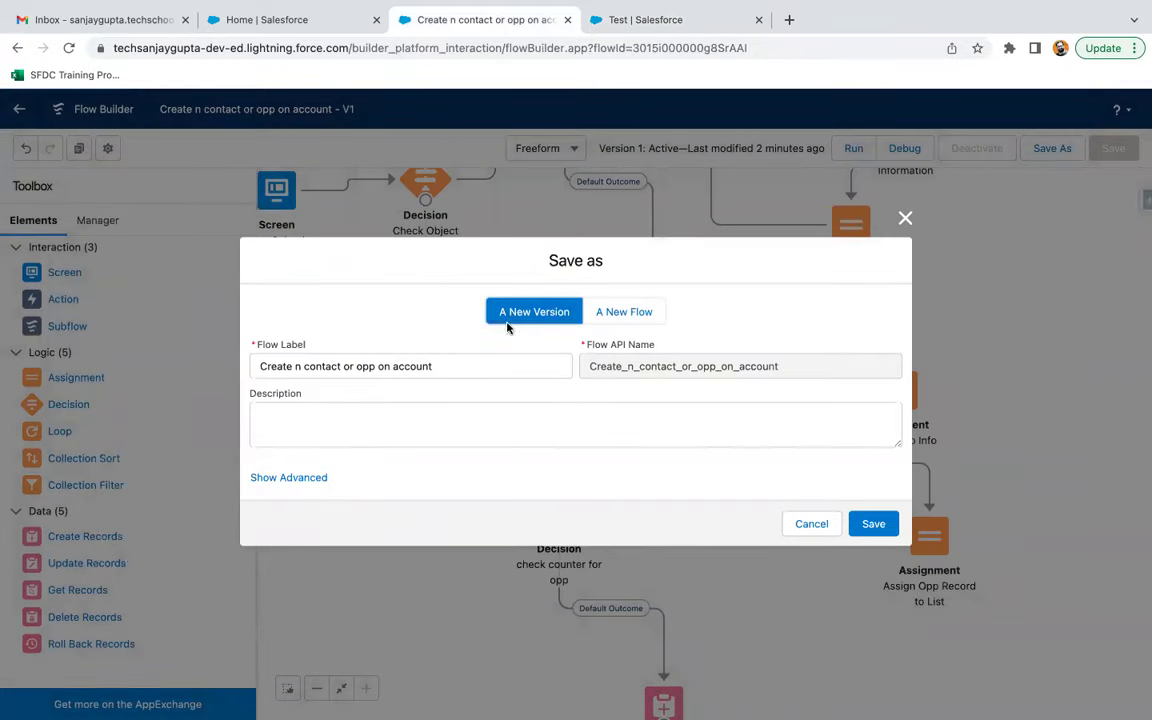
click(866, 528)
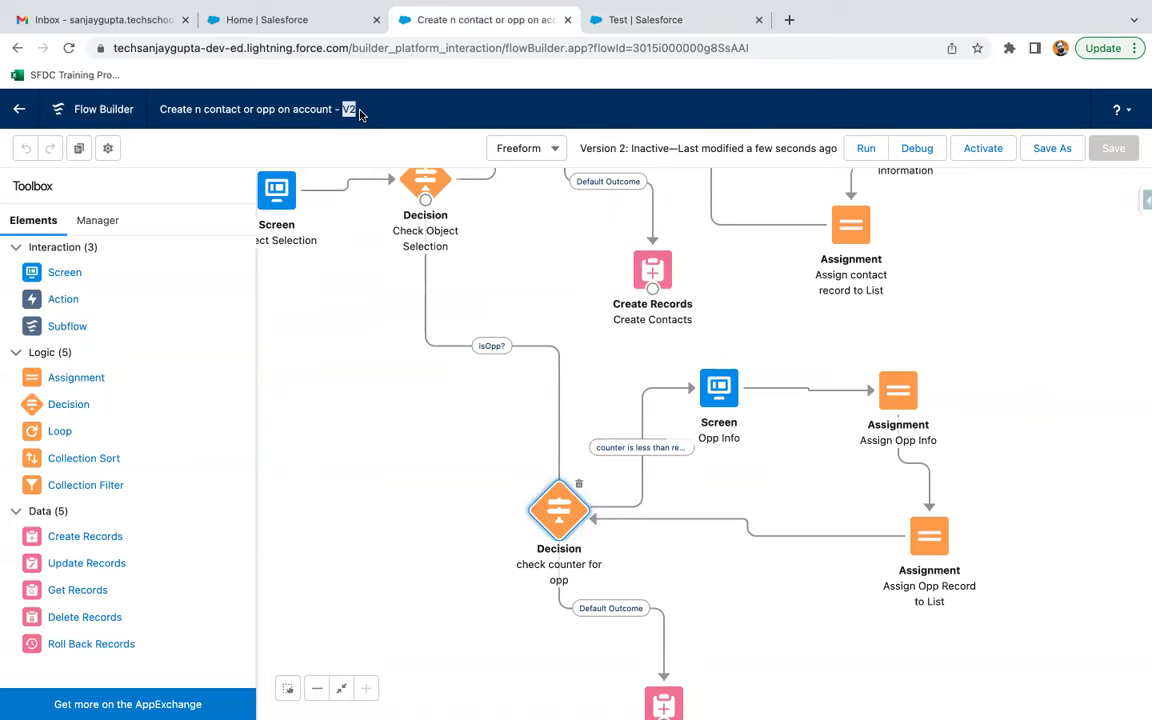
click(988, 149)
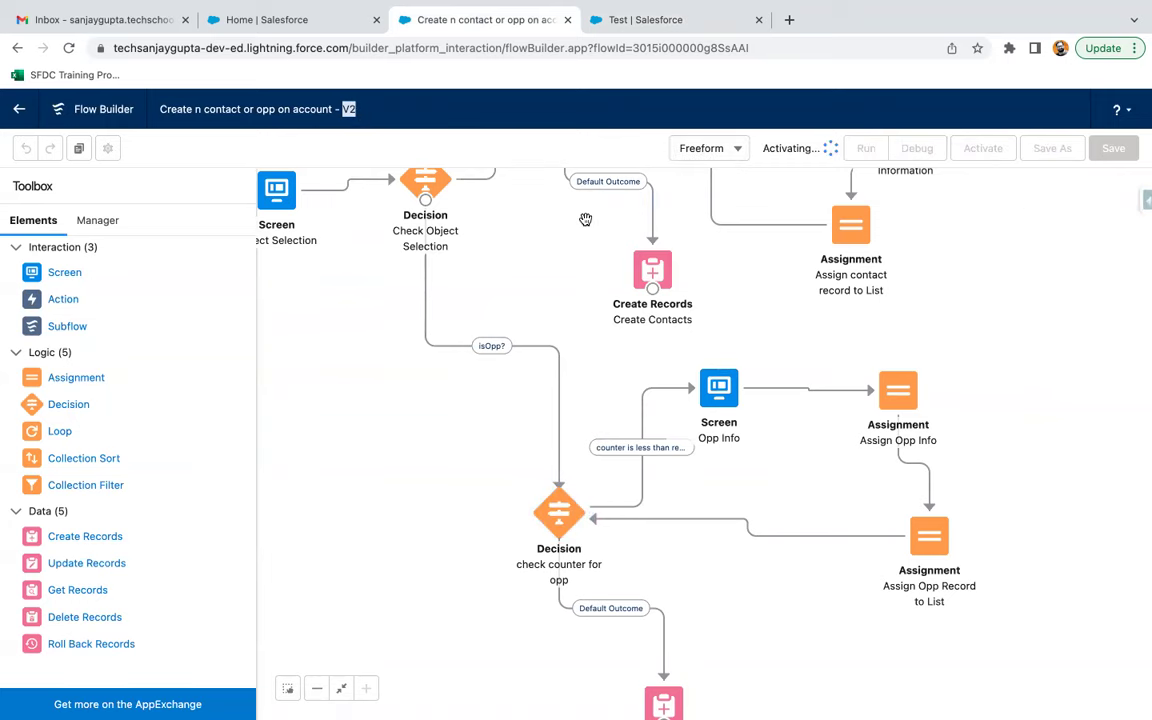
Reload the Test account page and start the flow for 2 Opportunity records
click(612, 20)
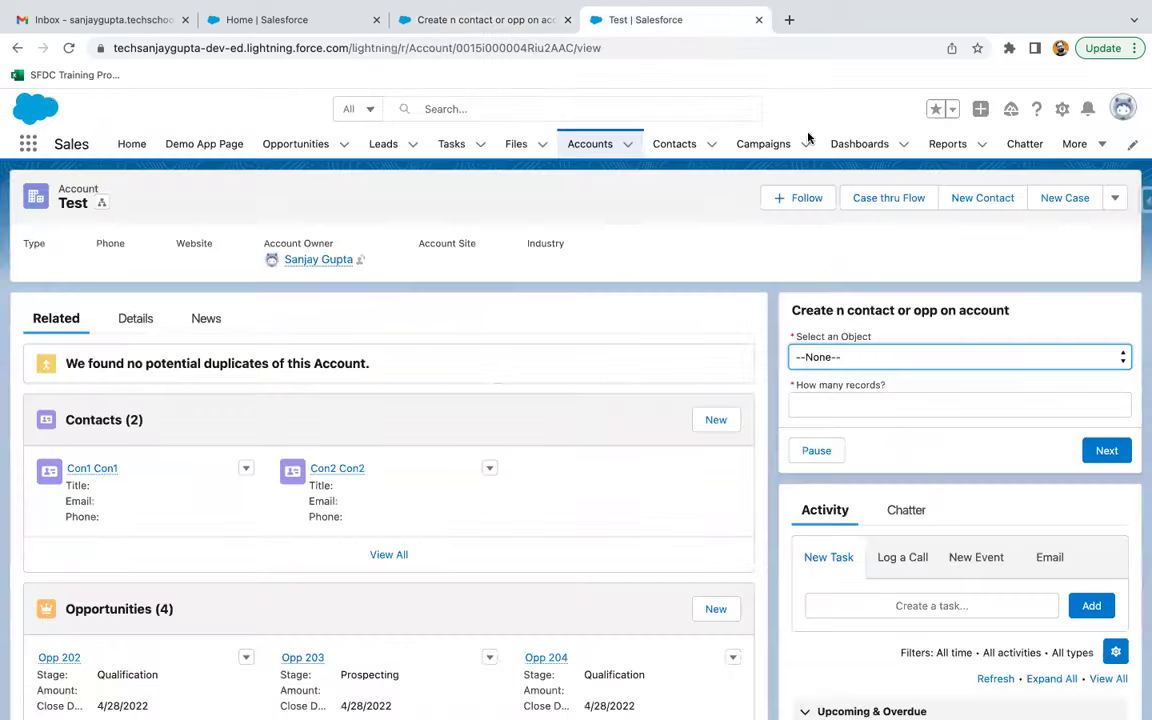
click(68, 48)
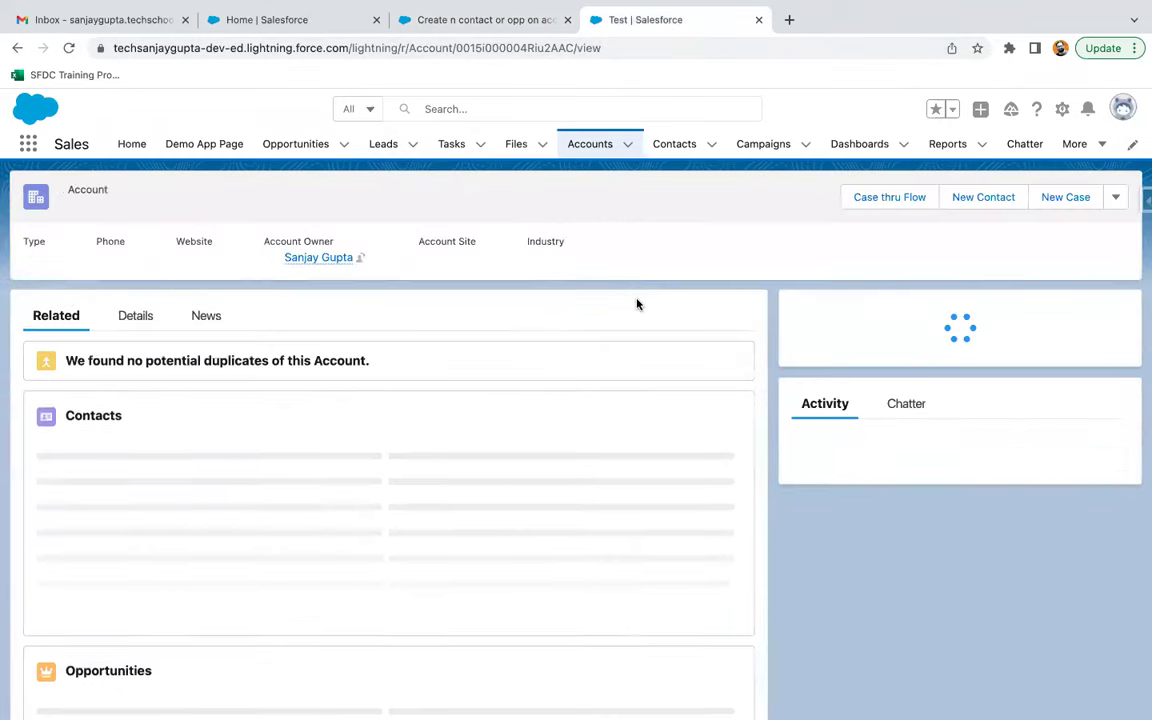
click(880, 357)
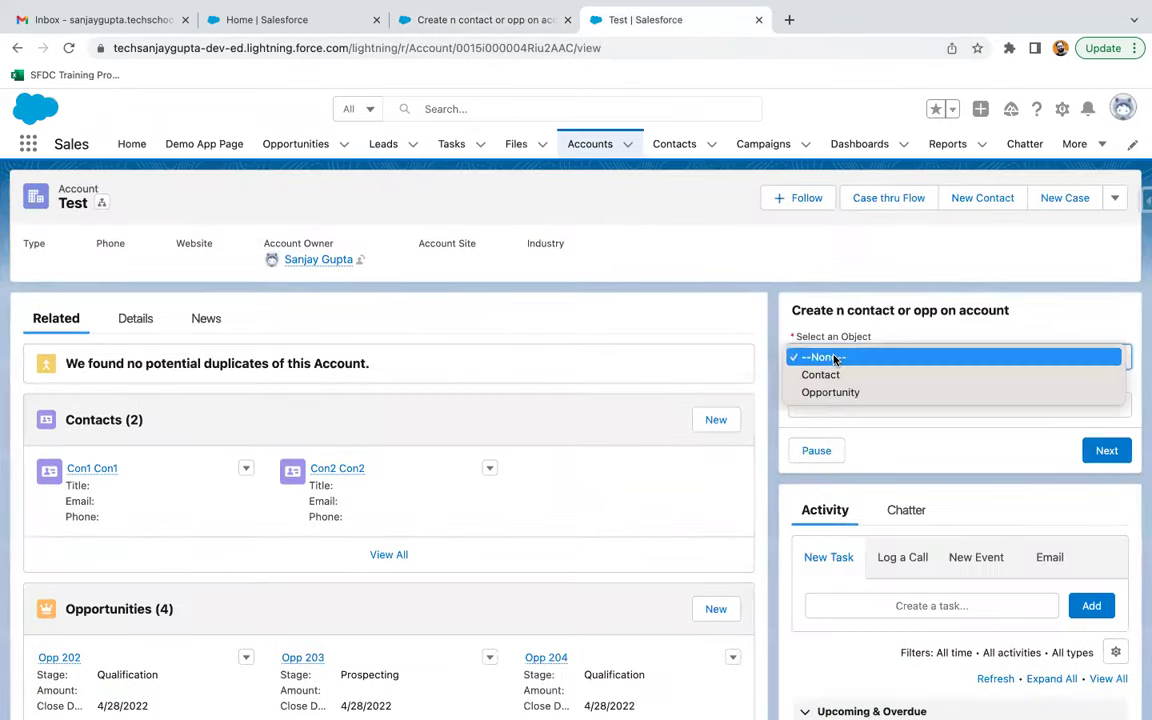
click(830, 392)
click(828, 398)
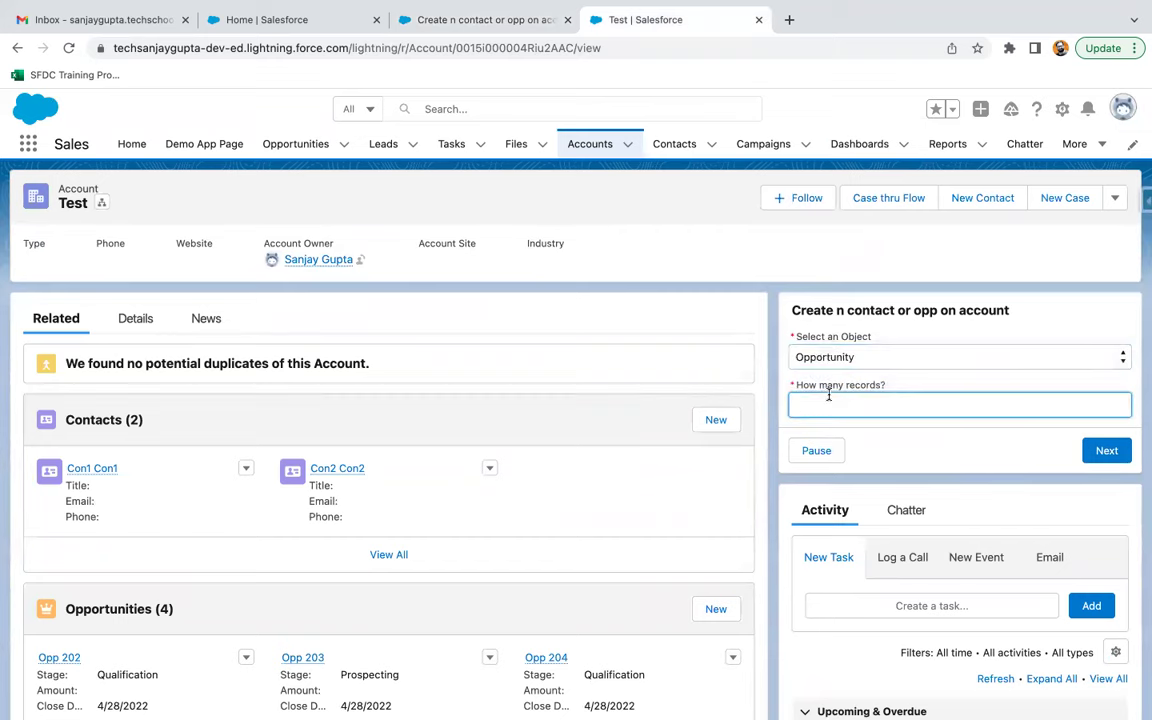
click(1106, 451)
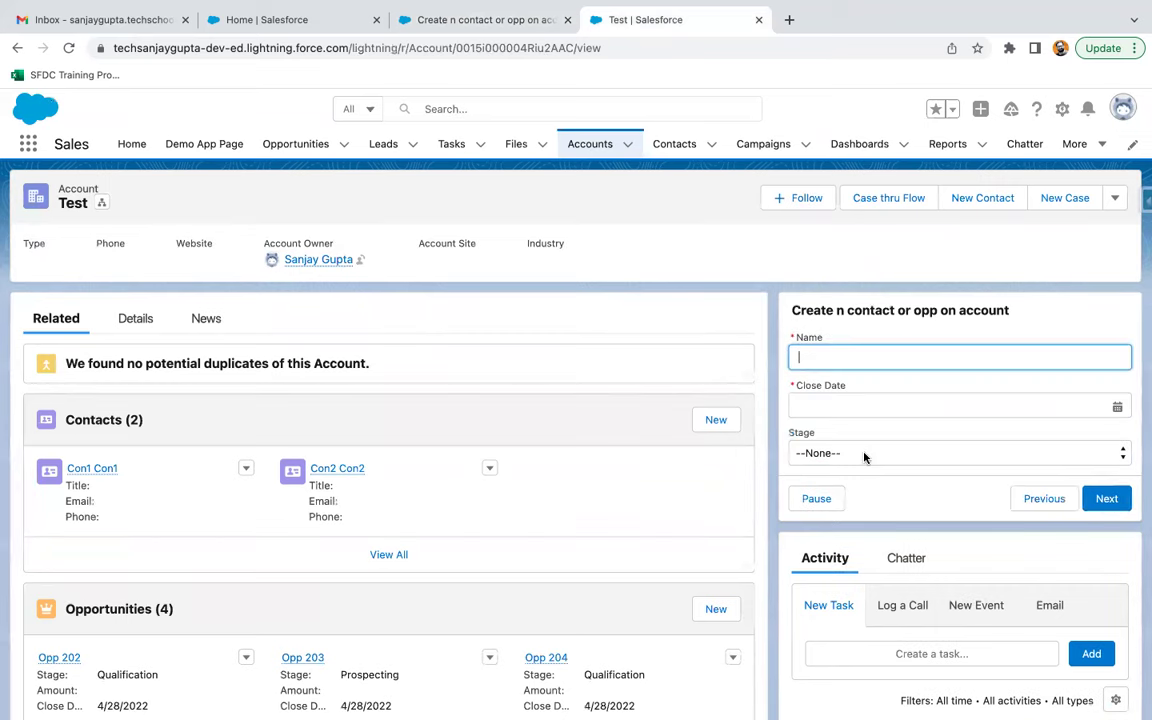
Enter the first opportunity as Opp 301 with close date May 24, 2022 and stage Needs Analysis, and continue to the second one
scroll(678, 451, down, 1)
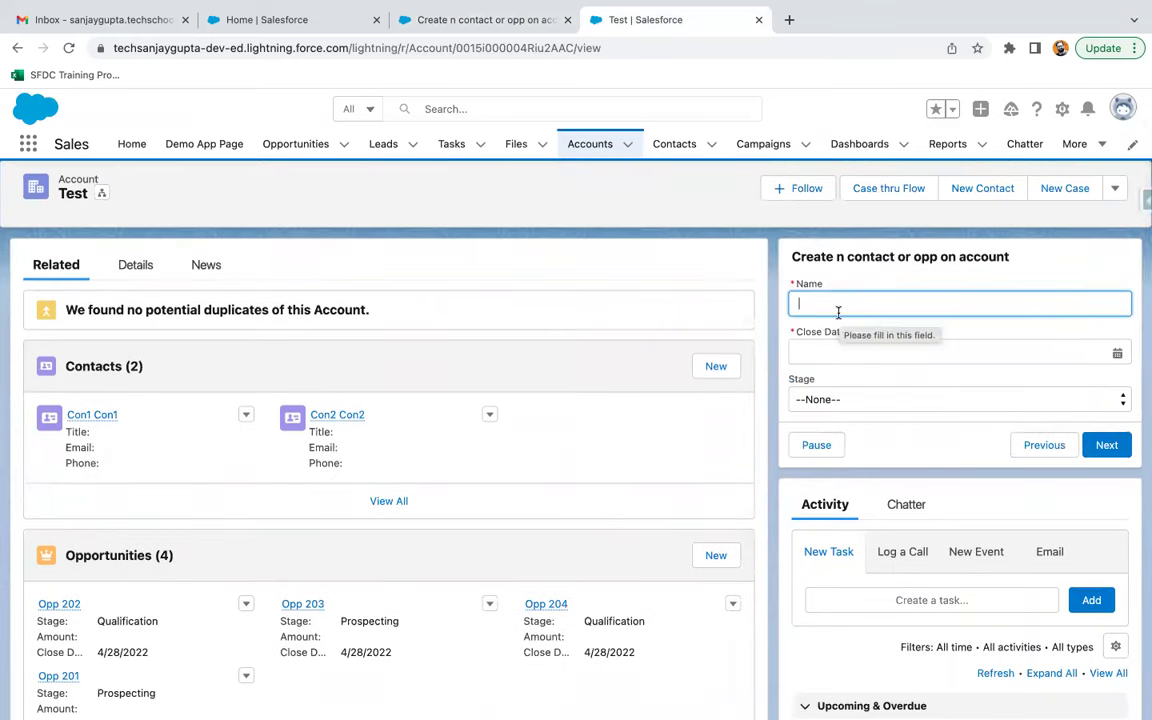
click(838, 305)
text(Opp )
text(30)
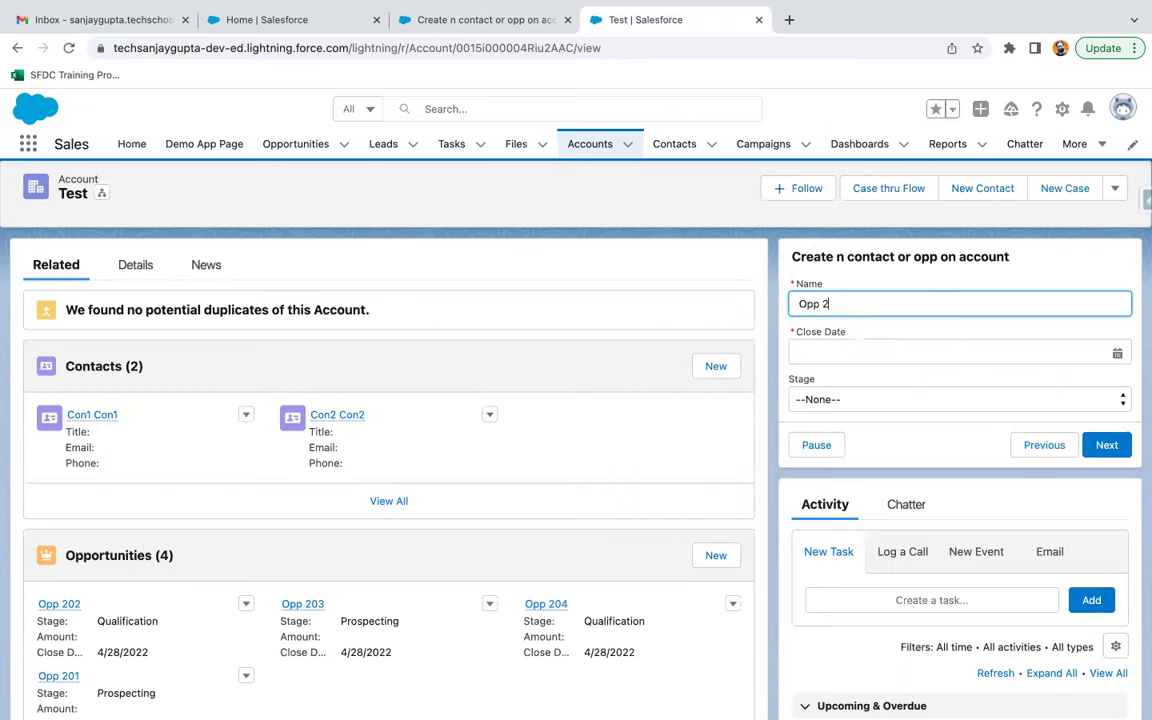
click(830, 351)
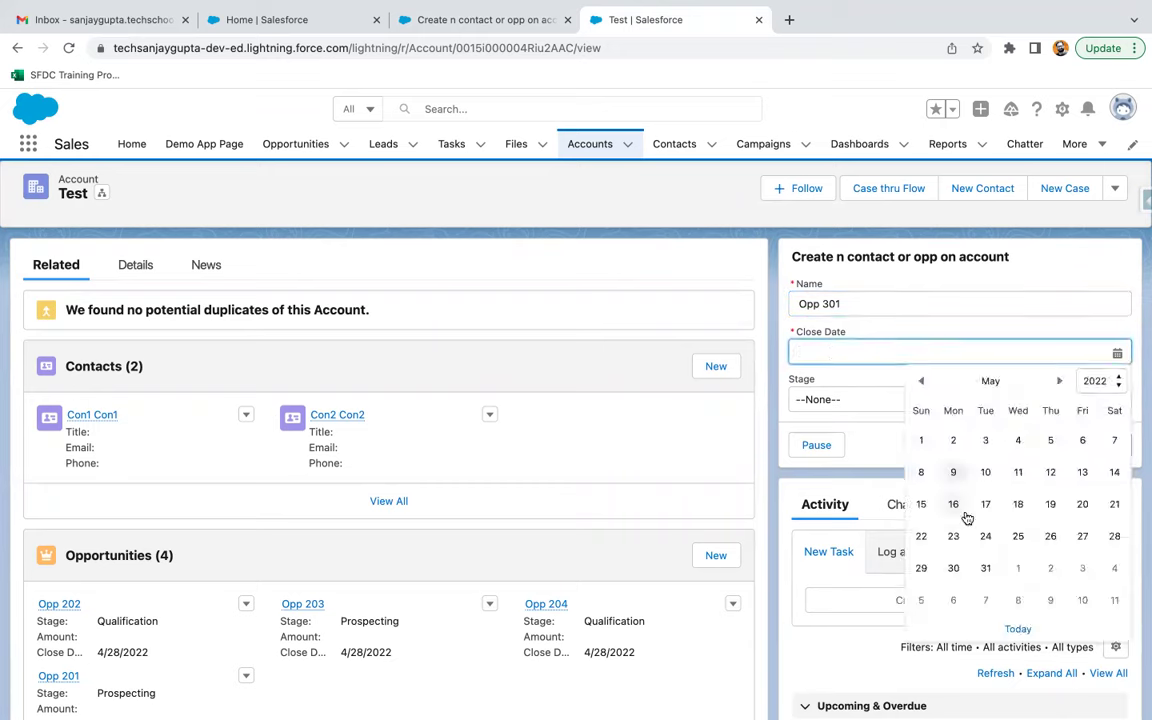
click(986, 533)
click(890, 400)
click(887, 450)
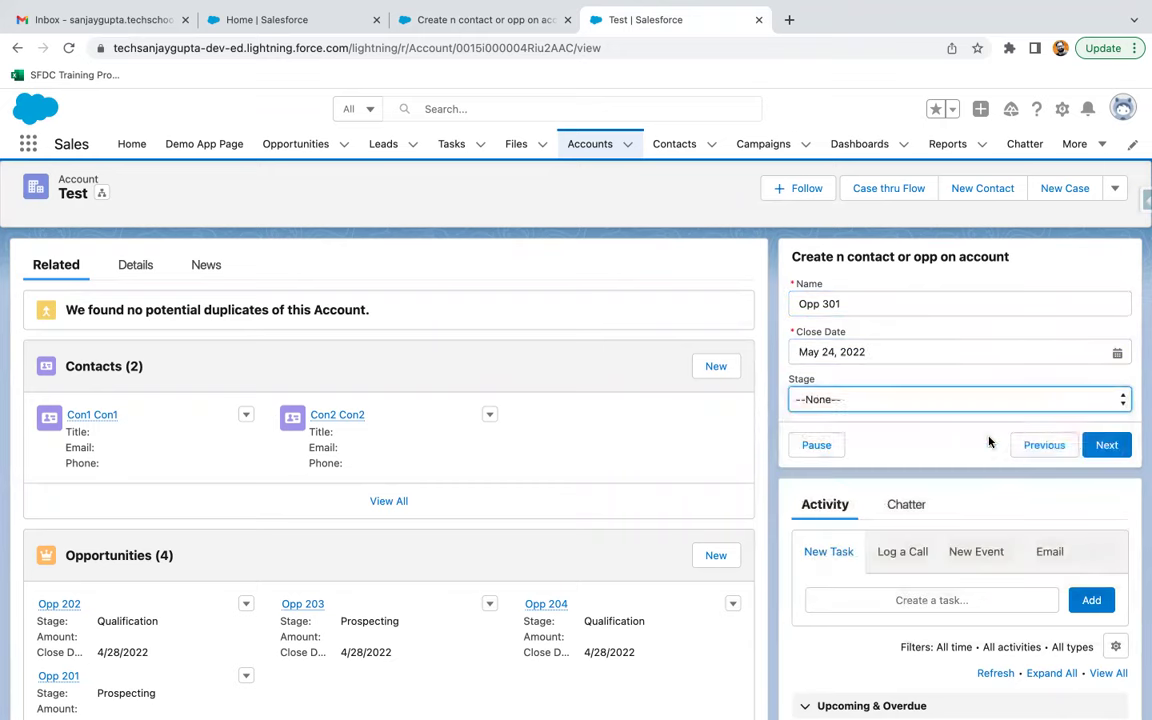
click(1106, 444)
Enter the second opportunity as Opp 302 with close date May 26, 2022 and stage Value Proposition, submit it, and check the account's Opportunities list
click(819, 311)
text(Opp 3)
click(798, 348)
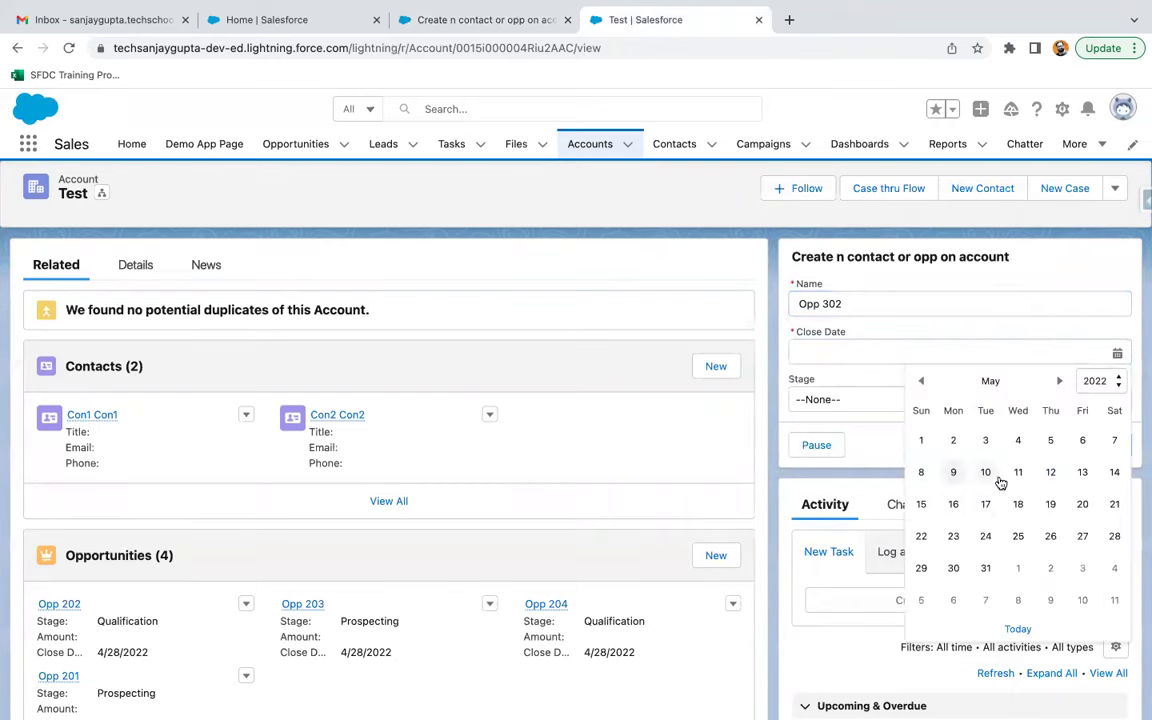
click(1049, 537)
click(908, 399)
click(914, 472)
click(1106, 444)
scroll(330, 553, down, 3)
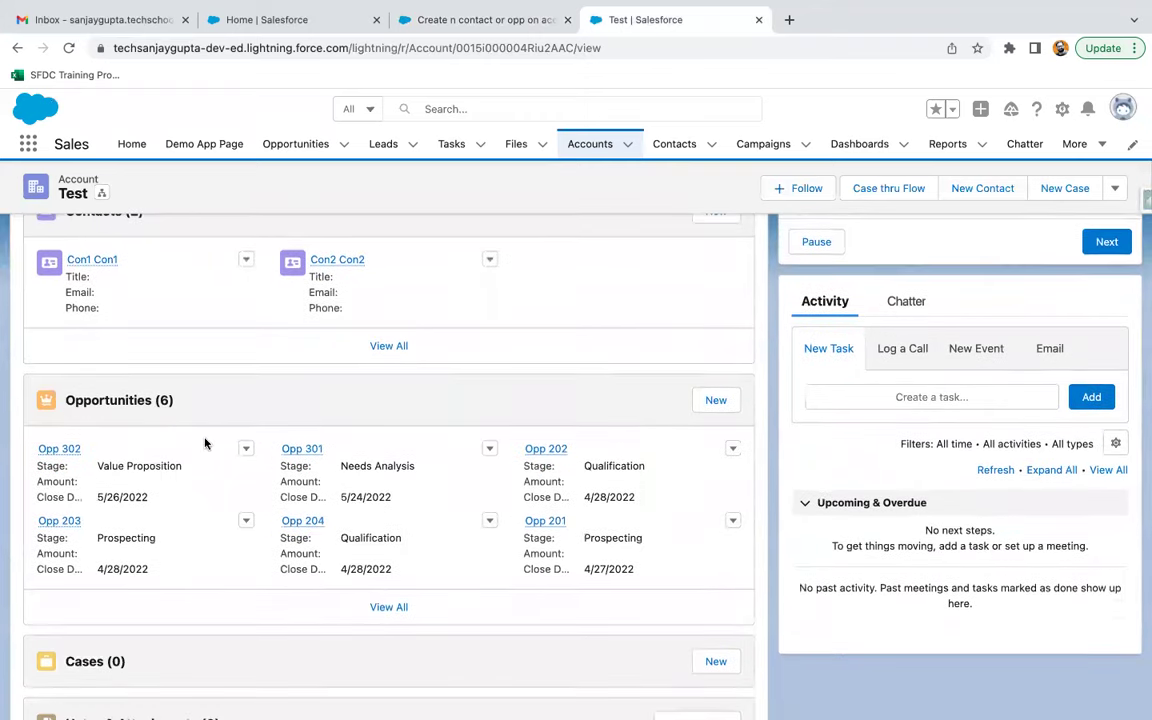
scroll(520, 434, up, 4)
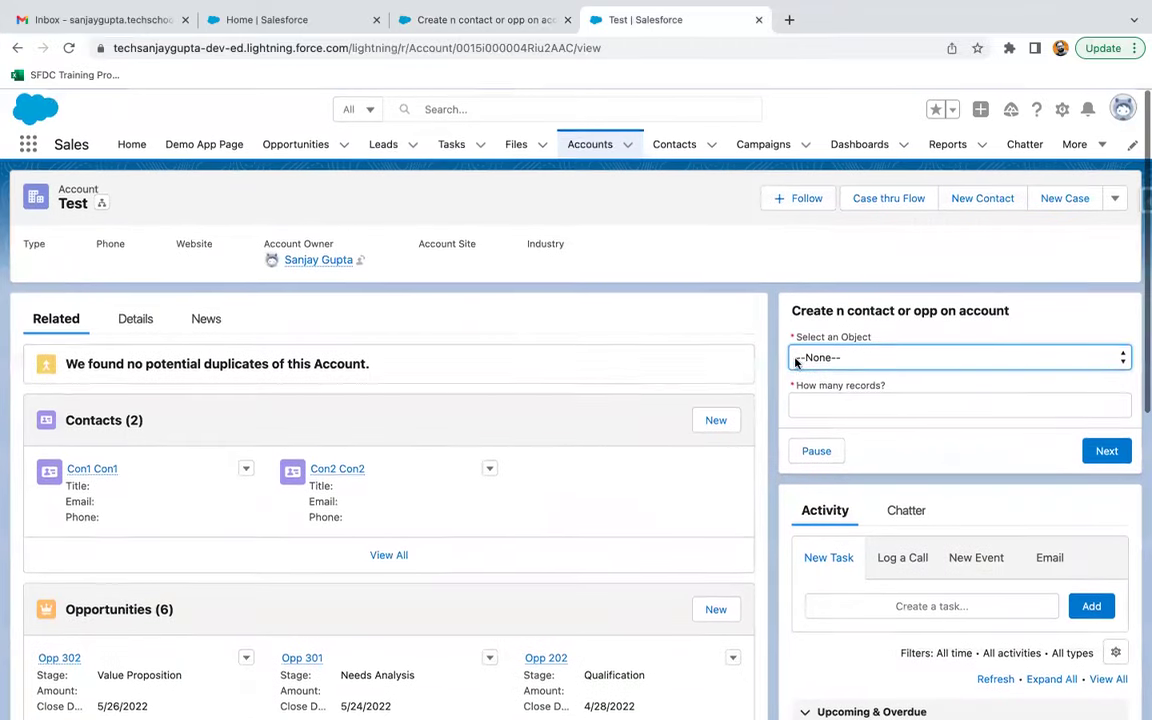
Return to the flow's canvas in Flow Builder and review its structure from the start element
click(467, 22)
drag(560, 345, 608, 519)
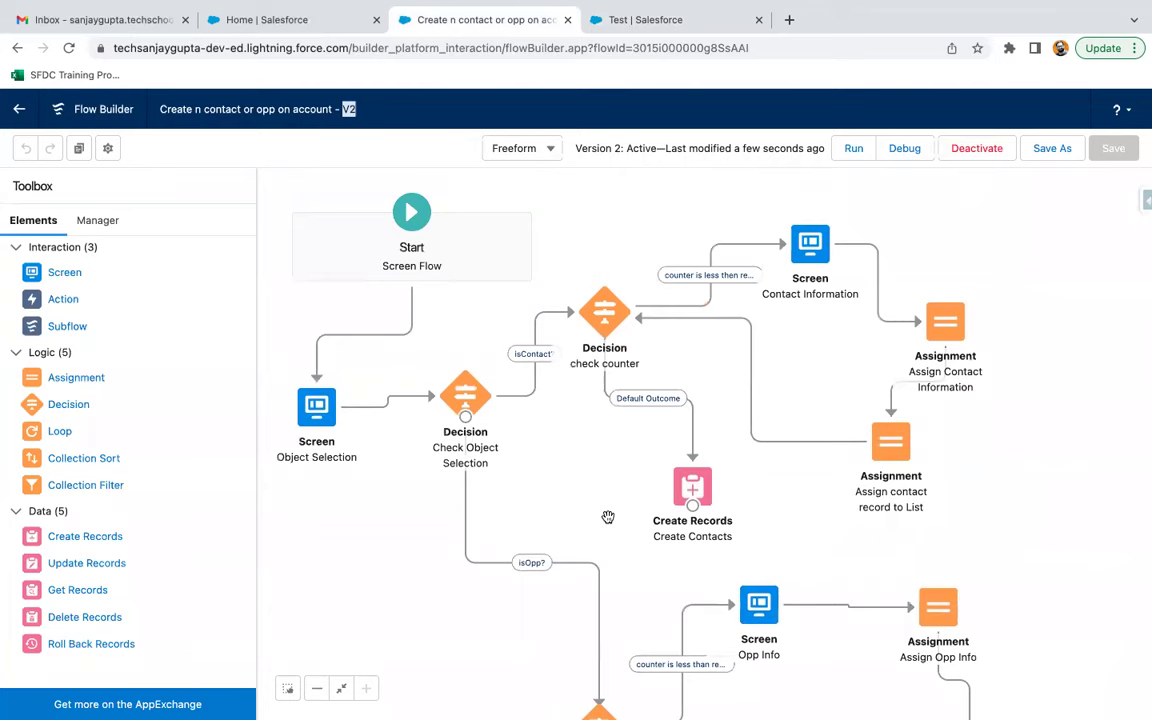